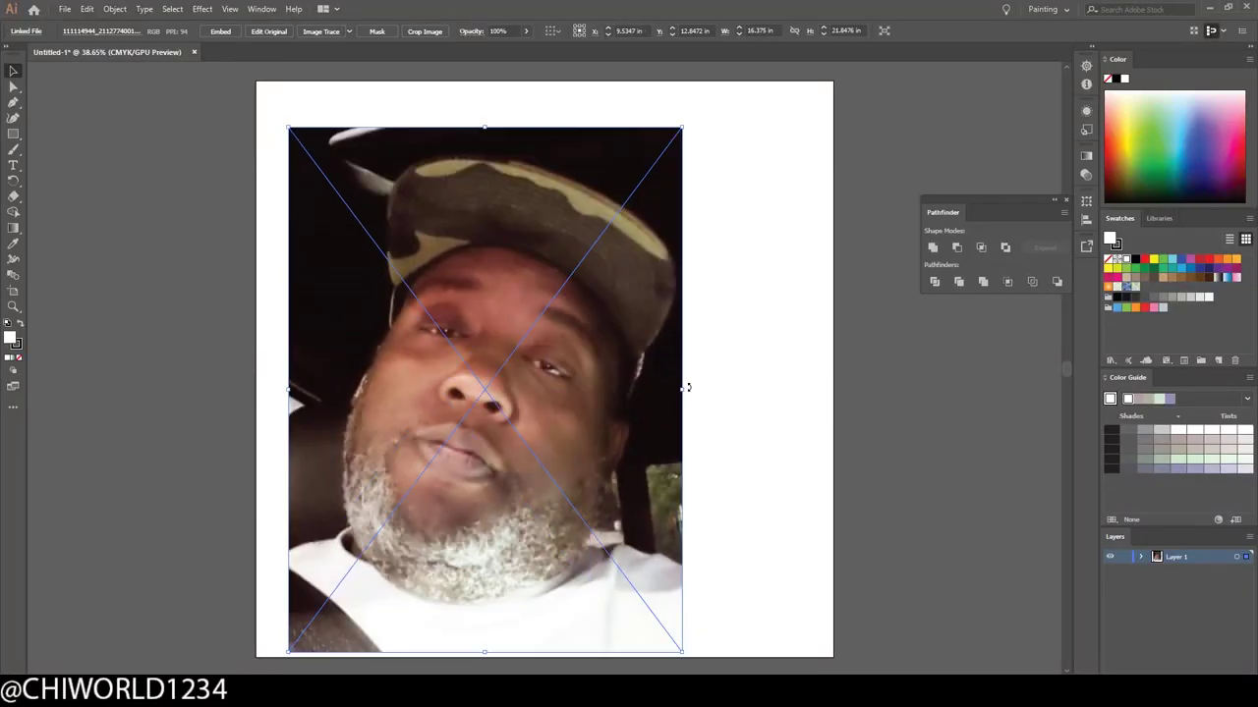
# Step: Position the rotated photo, set the calligraphic brush Size to Random, and draw a test stroke
pyautogui.moveTo(678, 366); pyautogui.dragTo(772, 318)
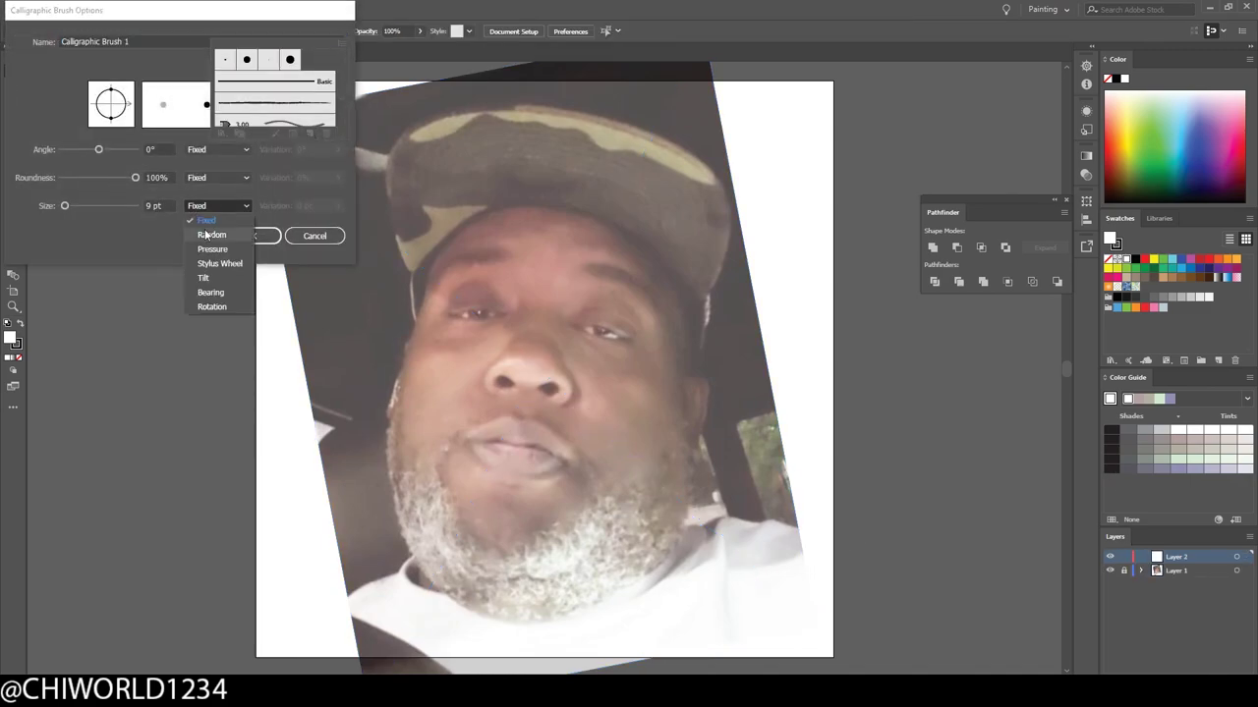
pyautogui.click(206, 234)
pyautogui.click(252, 235)
pyautogui.moveTo(209, 207); pyautogui.dragTo(201, 265)
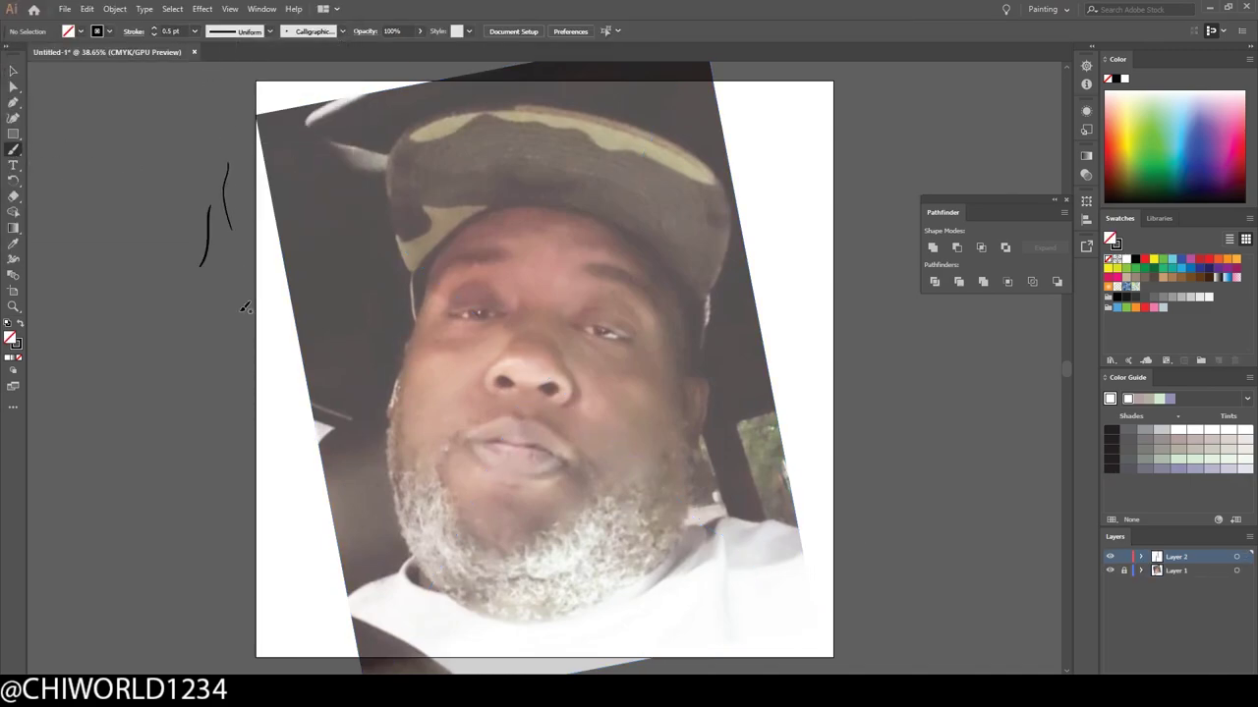
# Step: Trace the upper lids of both eyes and the creases beside and above them
pyautogui.scroll(5, 624, 450)
pyautogui.scroll(3, 618, 455)
pyautogui.moveTo(288, 299); pyautogui.dragTo(513, 299)
pyautogui.moveTo(766, 339)
pyautogui.mouseDown()
pyautogui.moveTo(804, 336)
pyautogui.moveTo(983, 393)
pyautogui.mouseUp()
pyautogui.scroll(-2, 983, 393)
pyautogui.scroll(2, 884, 541)
pyautogui.moveTo(460, 375); pyautogui.dragTo(485, 345)
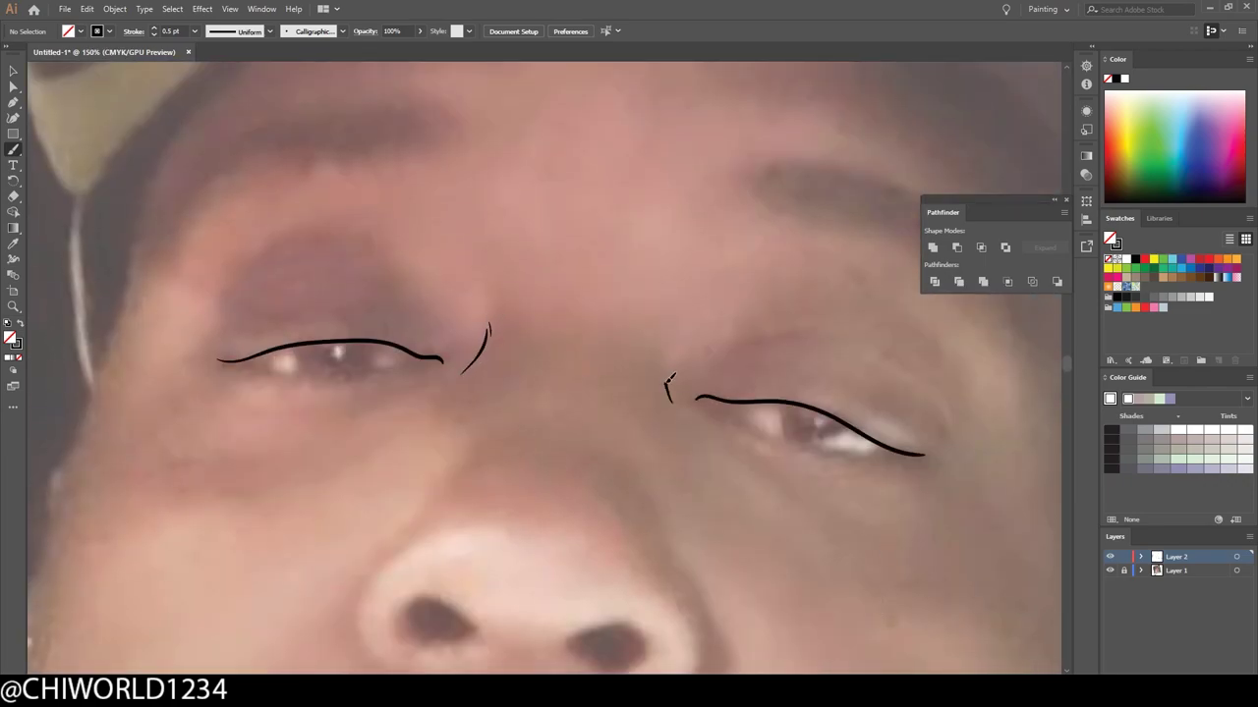
pyautogui.moveTo(709, 372); pyautogui.dragTo(801, 327)
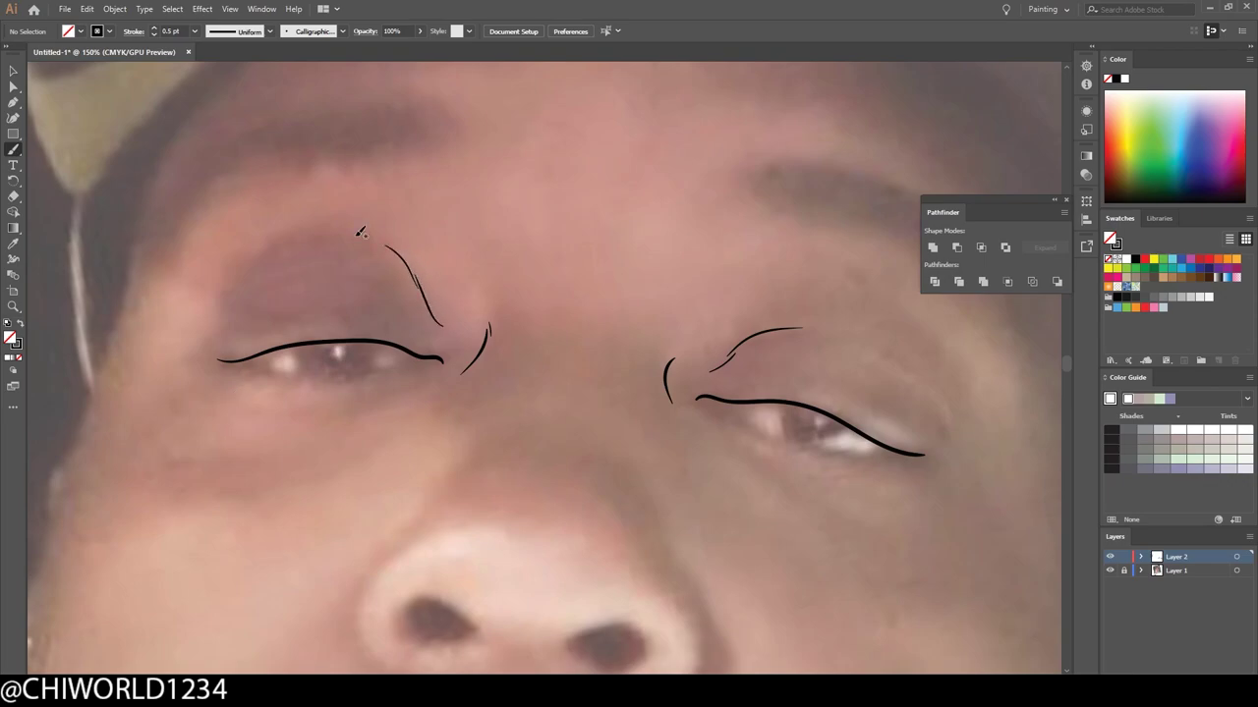
# Step: Trace the nostrils, both sides of the nose, and the nose-bridge creases
pyautogui.scroll(-2, 360, 232)
pyautogui.scroll(2, 776, 529)
pyautogui.moveTo(418, 466)
pyautogui.mouseDown()
pyautogui.moveTo(615, 449)
pyautogui.moveTo(602, 503)
pyautogui.mouseUp()
pyautogui.moveTo(409, 494); pyautogui.dragTo(393, 365)
pyautogui.moveTo(620, 536)
pyautogui.mouseDown()
pyautogui.moveTo(680, 397)
pyautogui.moveTo(630, 304)
pyautogui.mouseUp()
pyautogui.moveTo(685, 273); pyautogui.dragTo(671, 216)
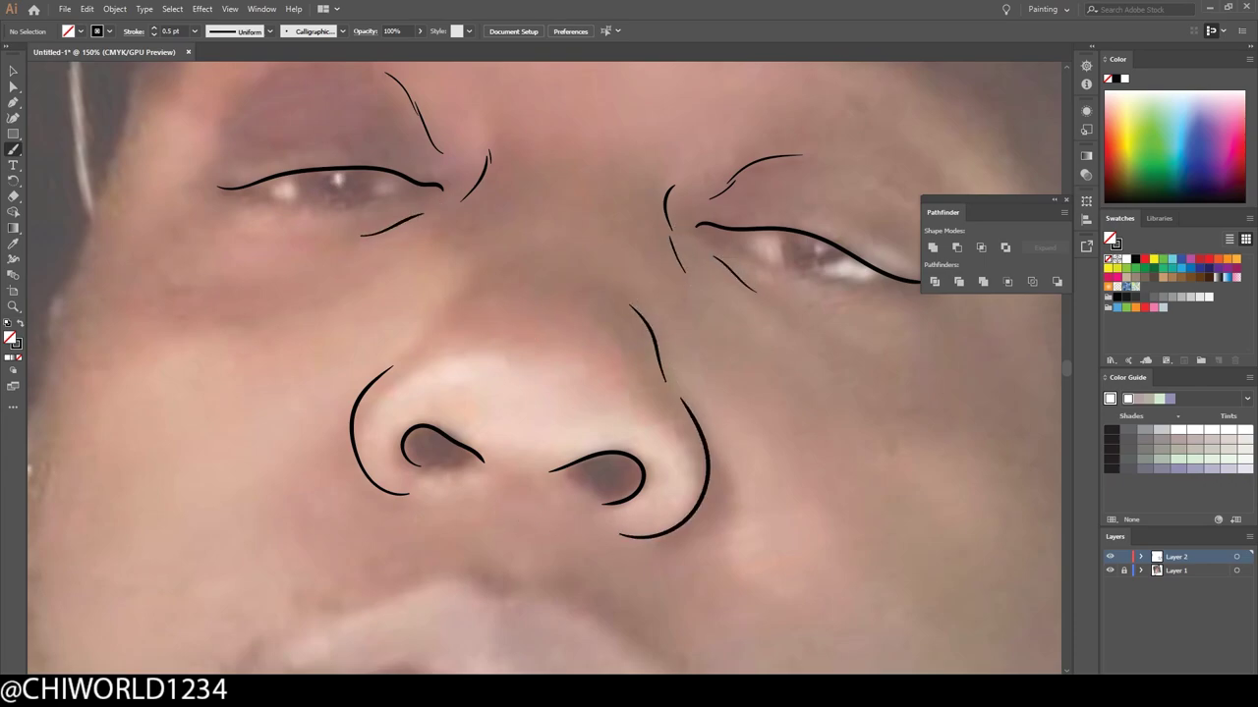
# Step: Trace the lip seam and lip outline, then hide the photo to check the line work
pyautogui.scroll(-4, 872, 637)
pyautogui.moveTo(291, 466); pyautogui.dragTo(691, 565)
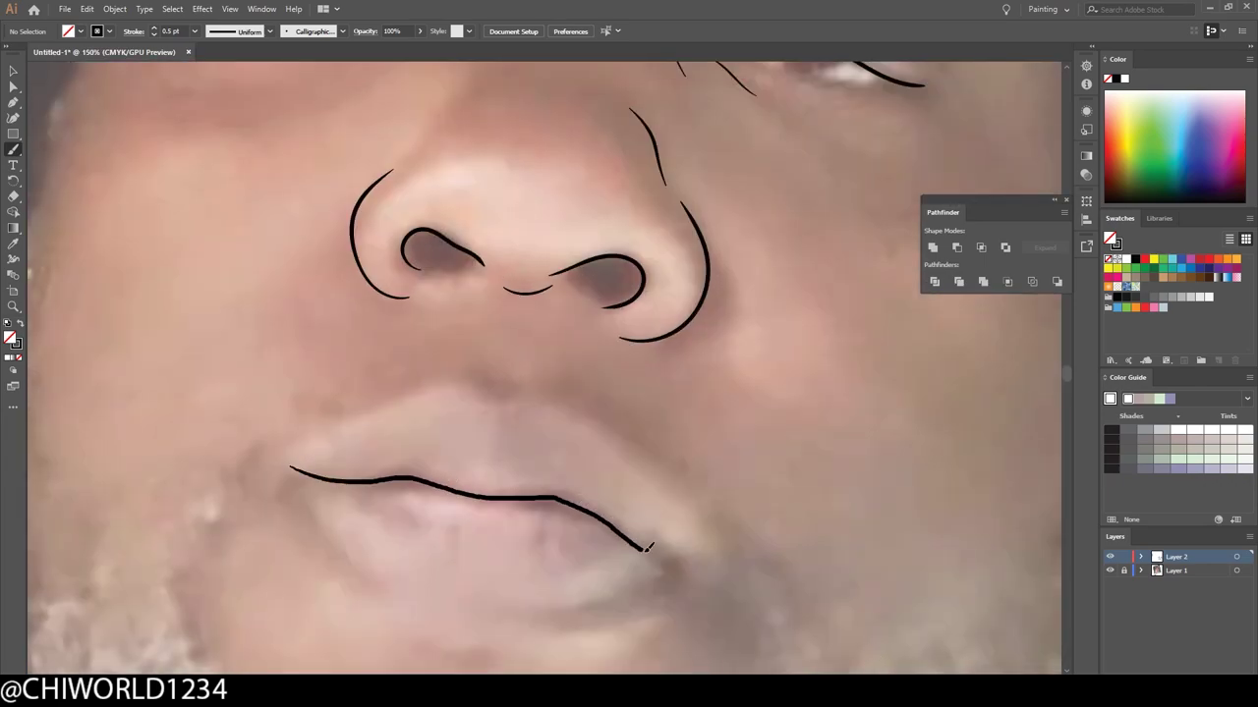
pyautogui.moveTo(285, 454)
pyautogui.mouseDown()
pyautogui.moveTo(593, 417)
pyautogui.moveTo(692, 549)
pyautogui.moveTo(674, 579)
pyautogui.mouseUp()
pyautogui.scroll(-1, 692, 548)
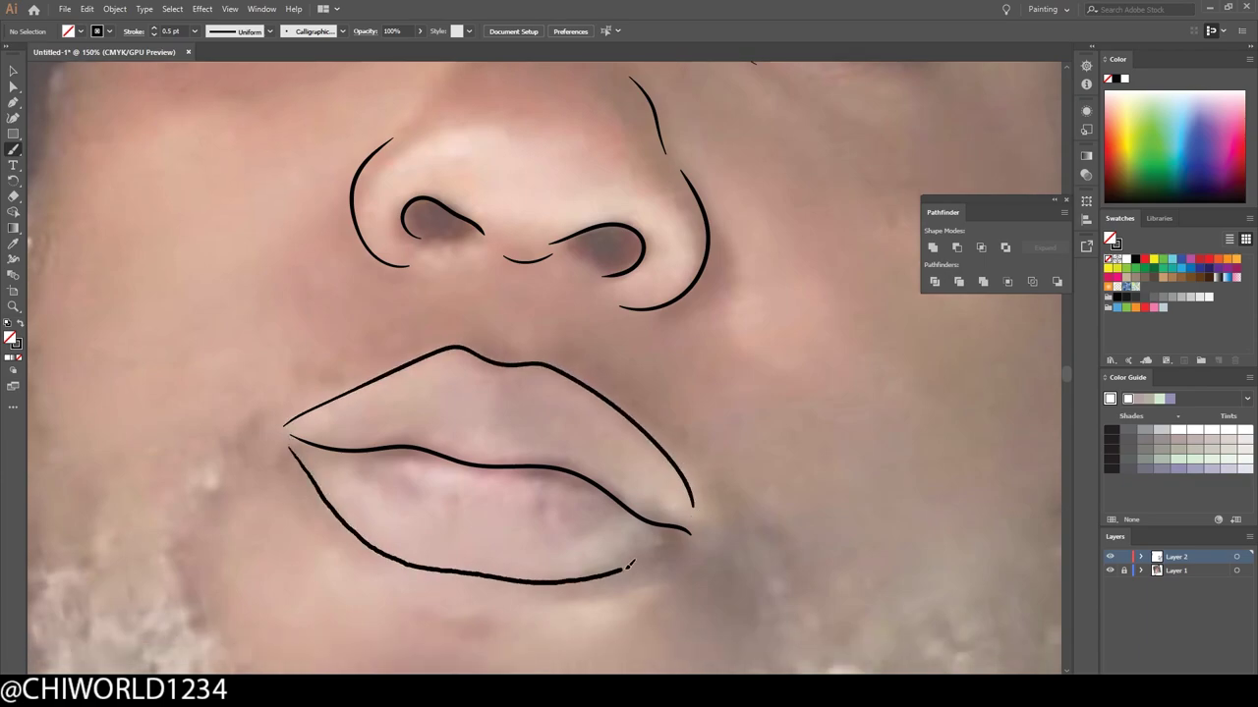
pyautogui.hotkey('ctrl', '-')
pyautogui.hotkey('ctrl', '-')
pyautogui.hotkey('ctrl', '-')
pyautogui.click(1108, 571)
pyautogui.click(1108, 571)
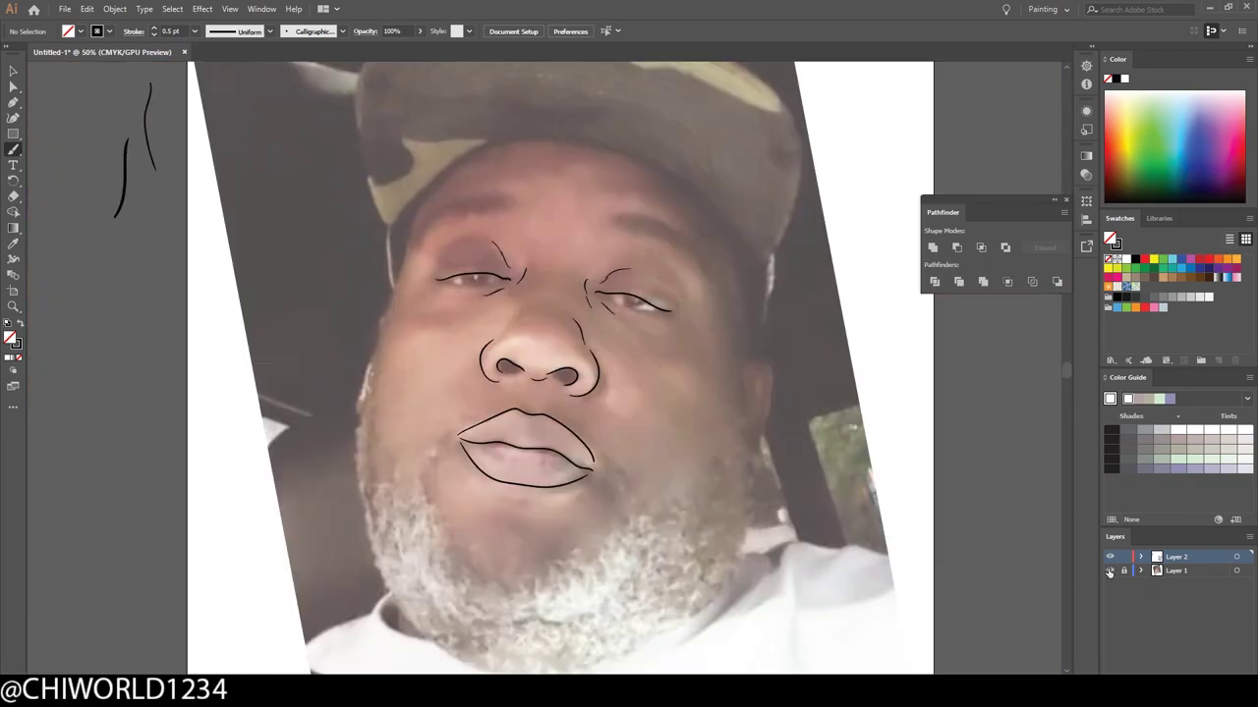
# Step: Raise the stroke weight to 0.75 pt and trace the chin, left cheek and head outline
pyautogui.moveTo(435, 593); pyautogui.dragTo(576, 625)
pyautogui.hotkey('ctrl', '=')
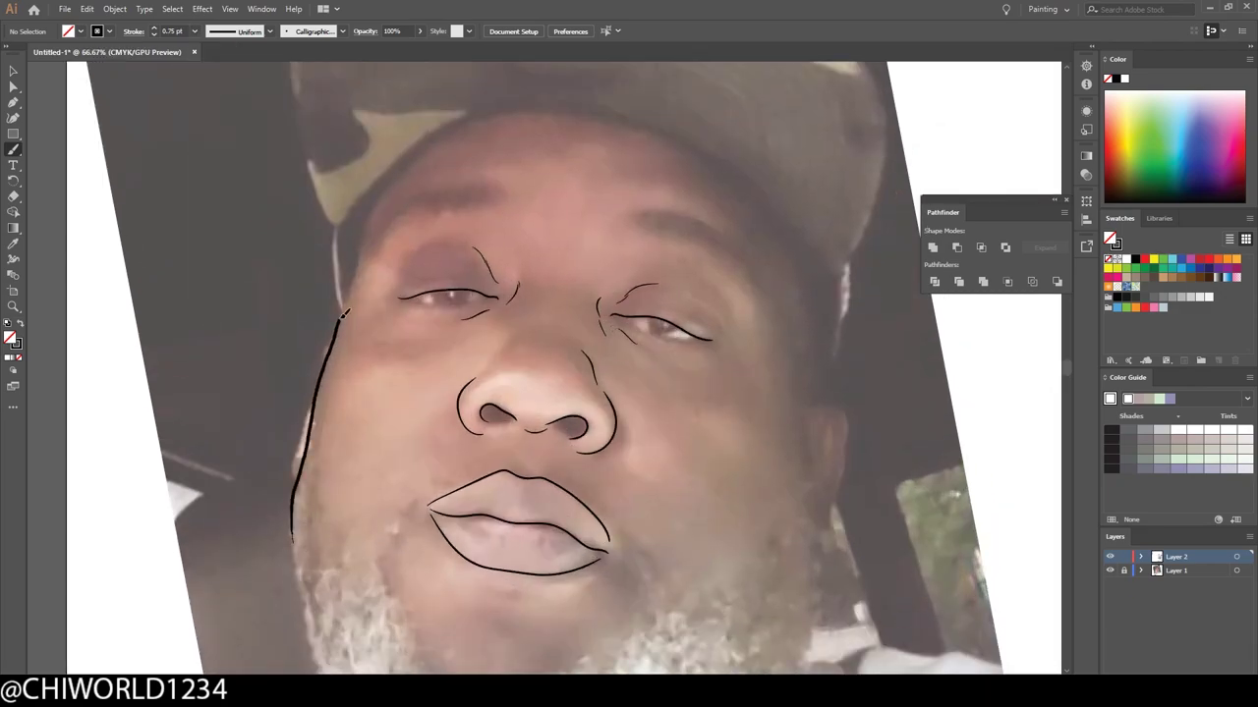
pyautogui.scroll(1, 393, 188)
pyautogui.moveTo(295, 529)
pyautogui.mouseDown()
pyautogui.moveTo(393, 189)
pyautogui.moveTo(769, 239)
pyautogui.moveTo(820, 404)
pyautogui.mouseUp()
pyautogui.scroll(2, 820, 404)
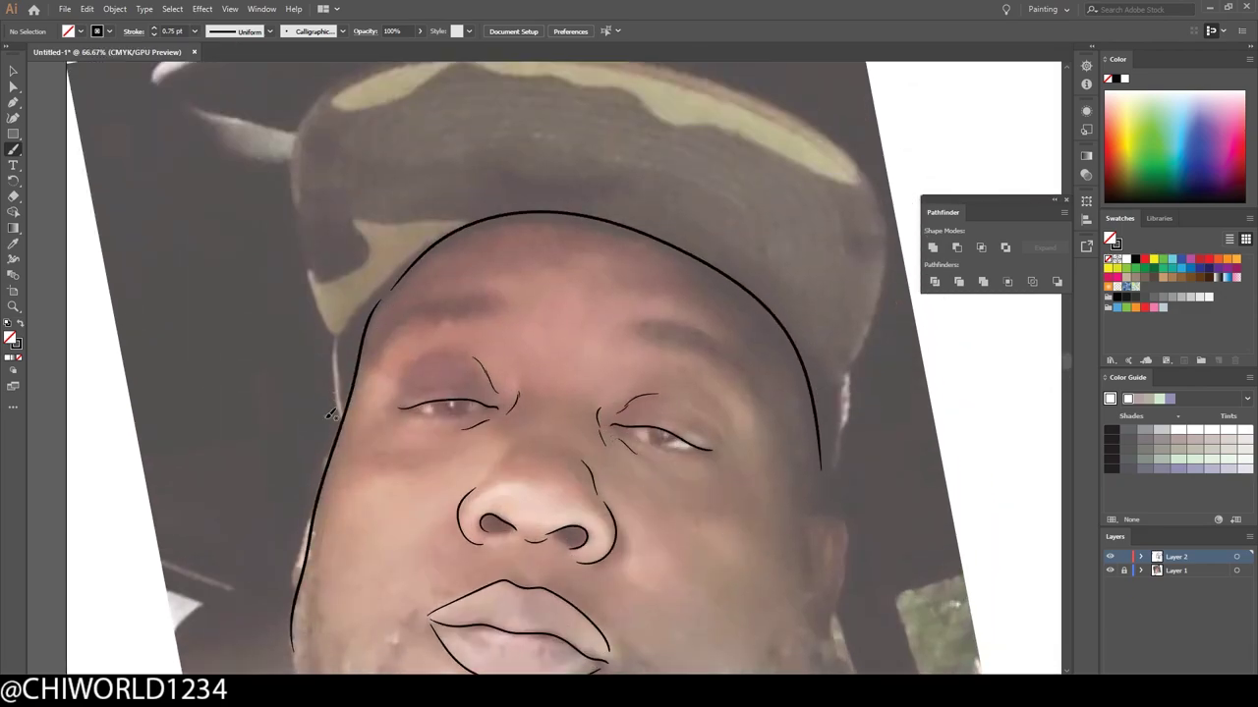
pyautogui.moveTo(344, 491)
pyautogui.mouseDown()
pyautogui.moveTo(700, 130)
pyautogui.moveTo(889, 420)
pyautogui.moveTo(835, 546)
pyautogui.mouseUp()
pyautogui.scroll(-5, 835, 546)
pyautogui.moveTo(670, 628)
pyautogui.mouseDown()
pyautogui.moveTo(750, 567)
pyautogui.moveTo(790, 187)
pyautogui.mouseUp()
pyautogui.scroll(-2, 790, 186)
pyautogui.scroll(1, 791, 187)
# Step: At 1 pt stroke weight, trace the jawline and the left contour of the face
pyautogui.click(194, 30)
pyautogui.click(206, 91)
pyautogui.moveTo(267, 260)
pyautogui.mouseDown()
pyautogui.moveTo(295, 462)
pyautogui.moveTo(651, 539)
pyautogui.moveTo(727, 501)
pyautogui.mouseUp()
pyautogui.hotkey('ctrl', '-')
pyautogui.click(1110, 570)
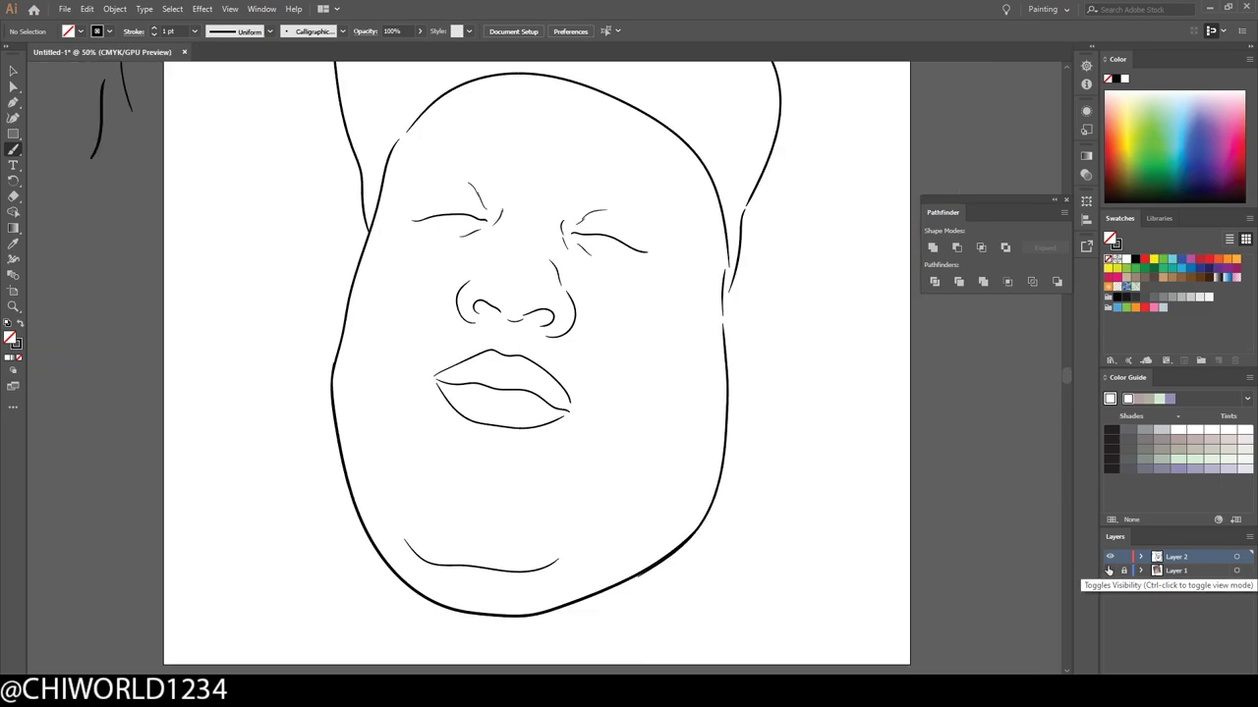
pyautogui.hotkey('ctrl', '+')
pyautogui.hotkey('ctrl', '+')
pyautogui.hotkey('ctrl', '+')
pyautogui.hotkey('ctrl', '-')
pyautogui.hotkey('ctrl', '-')
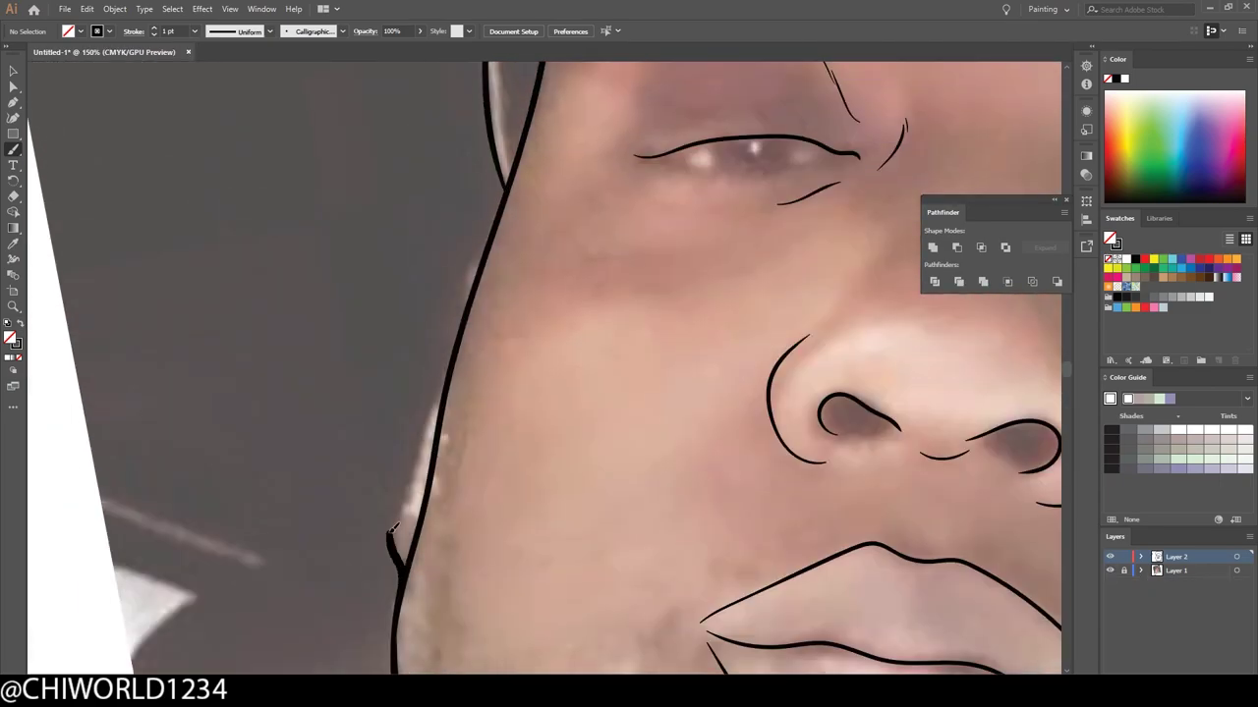
pyautogui.moveTo(403, 602); pyautogui.dragTo(491, 248)
pyautogui.hscroll(5, 783, 661)
pyautogui.hotkey('ctrl', '+')
pyautogui.hotkey('ctrl', '+')
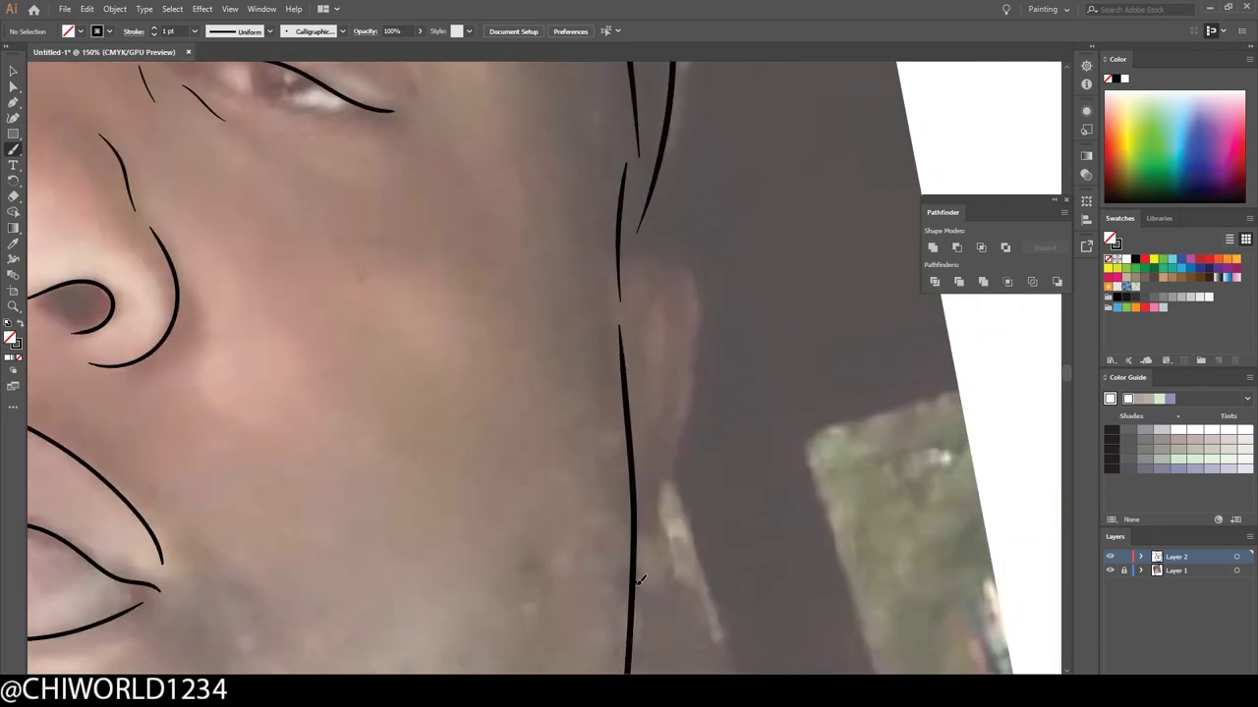
# Step: Outline the ear on the right side of the face, redrawing its top loop
pyautogui.moveTo(637, 588)
pyautogui.mouseDown()
pyautogui.moveTo(704, 324)
pyautogui.moveTo(688, 258)
pyautogui.mouseUp()
pyautogui.moveTo(619, 312); pyautogui.dragTo(699, 265)
pyautogui.hotkey('ctrl', 'z')
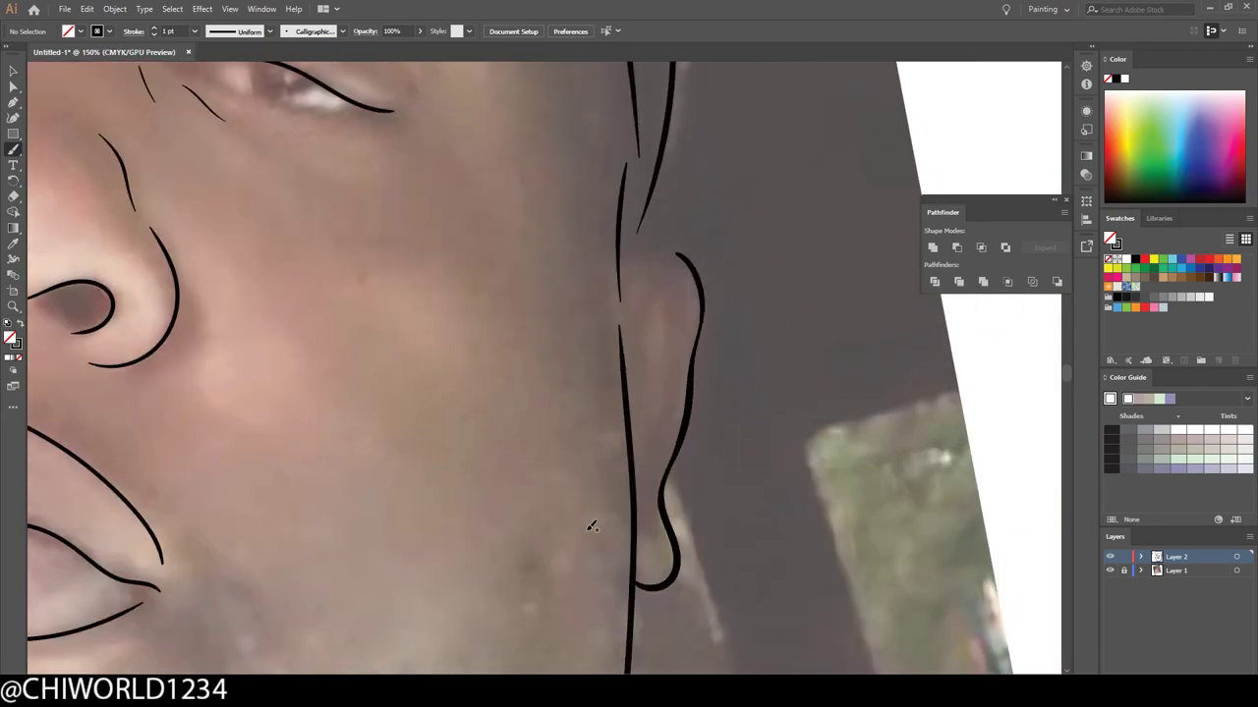
pyautogui.moveTo(619, 312); pyautogui.dragTo(700, 267)
pyautogui.moveTo(672, 143); pyautogui.dragTo(625, 268)
pyautogui.scroll(3, 630, 368)
pyautogui.scroll(1, 630, 368)
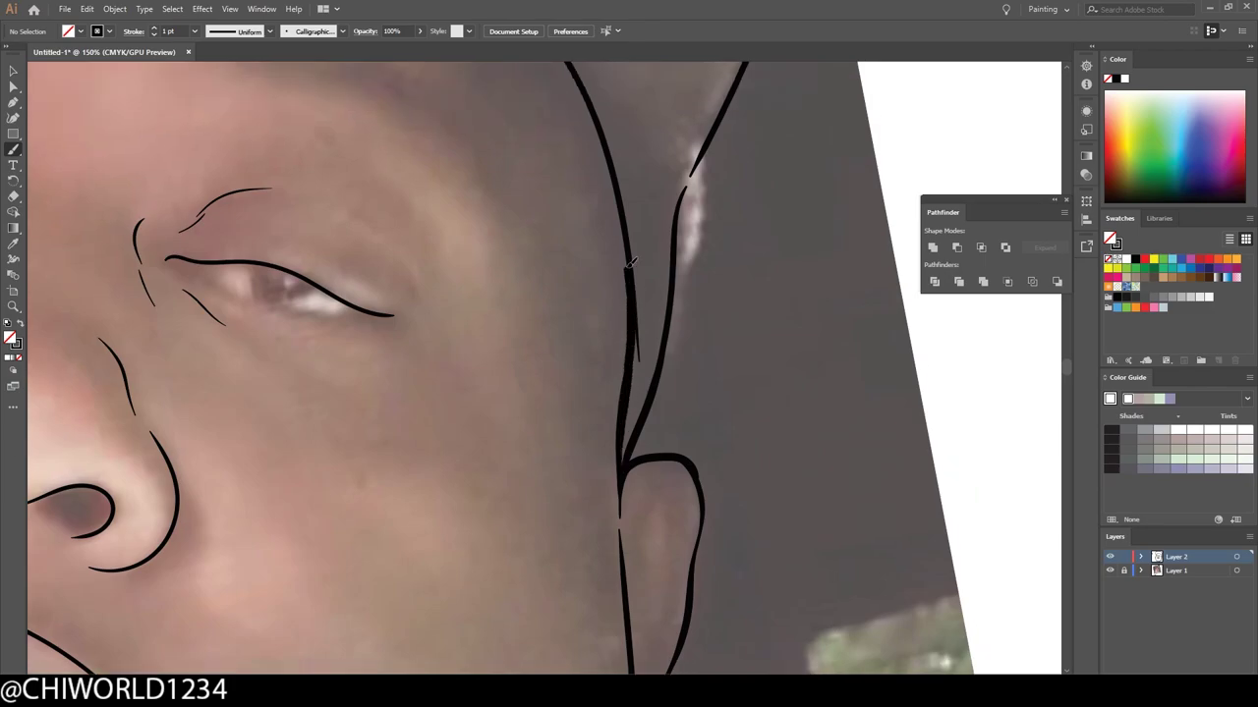
pyautogui.hotkey('ctrl', '-')
pyautogui.hotkey('ctrl', '-')
pyautogui.hotkey('ctrl', '-')
pyautogui.scroll(3, 493, 335)
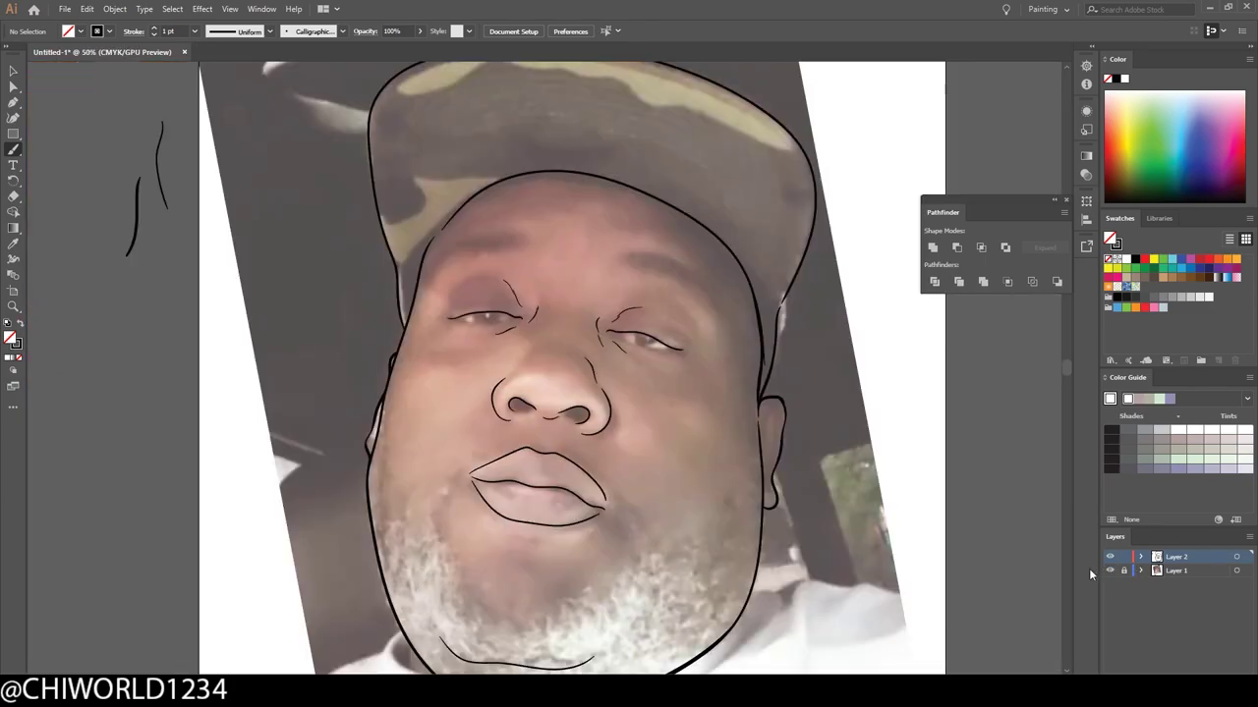
pyautogui.scroll(3, 493, 335)
# Step: Draw lower-eyelid strokes under both eyes and a line down the nose bridge
pyautogui.scroll(1, 493, 335)
pyautogui.moveTo(385, 355)
pyautogui.mouseDown()
pyautogui.moveTo(845, 366)
pyautogui.moveTo(904, 339)
pyautogui.mouseUp()
pyautogui.scroll(-3, 824, 563)
pyautogui.scroll(3, 834, 560)
pyautogui.moveTo(393, 361)
pyautogui.mouseDown()
pyautogui.moveTo(553, 429)
pyautogui.moveTo(987, 507)
pyautogui.mouseUp()
pyautogui.scroll(-3, 623, 581)
pyautogui.scroll(-2, 801, 570)
pyautogui.moveTo(335, 430); pyautogui.dragTo(390, 361)
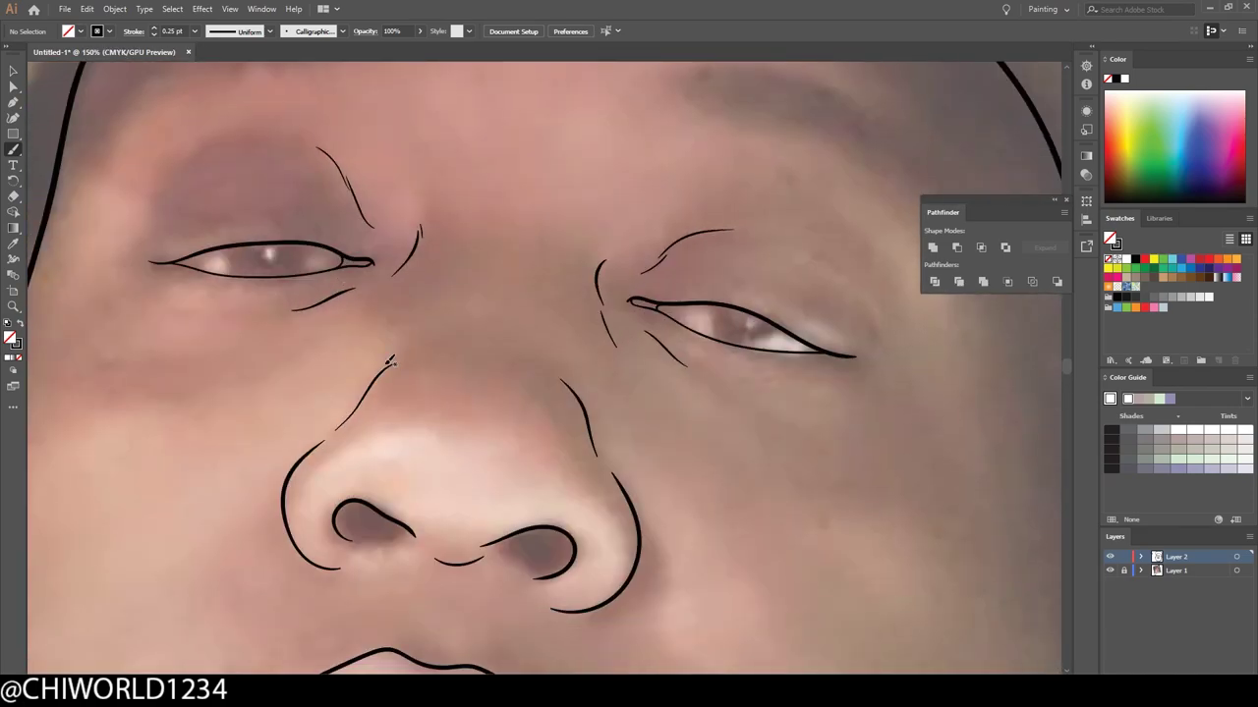
# Step: Switch to the Selection tool and hide the photo to review the line drawing
pyautogui.press('v')
pyautogui.scroll(-5, 840, 523)
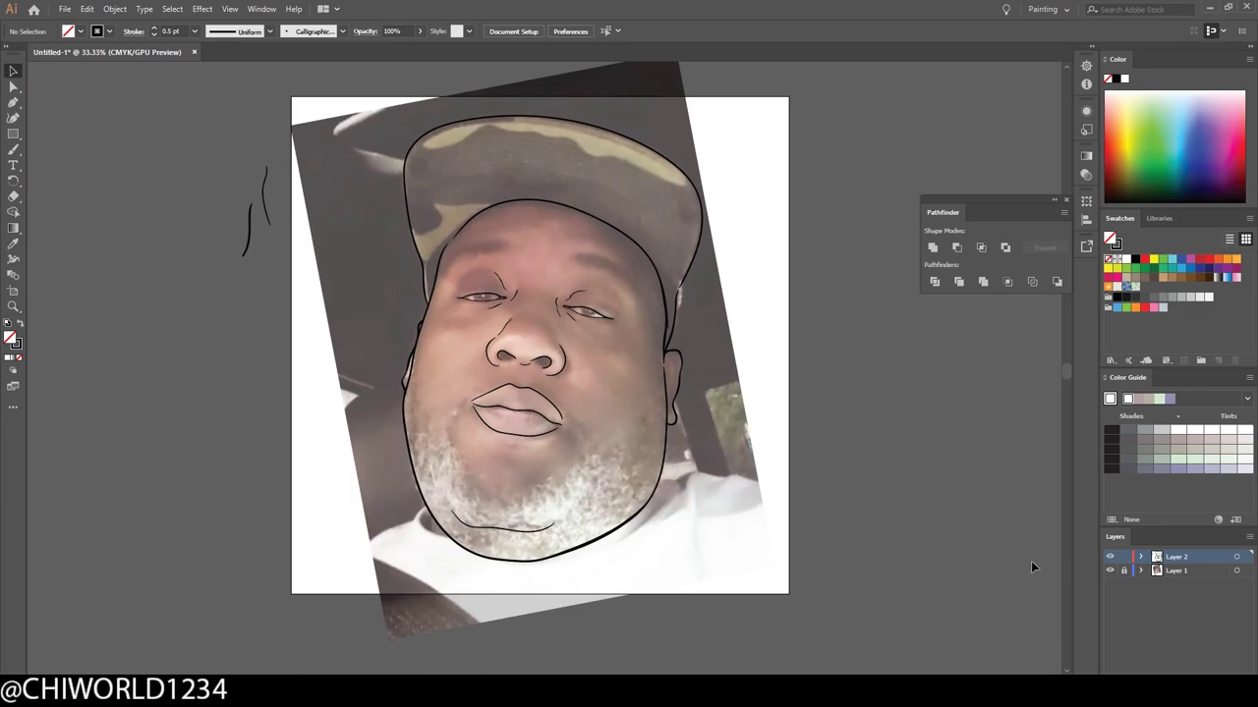
pyautogui.click(1110, 571)
pyautogui.scroll(3, 1005, 561)
pyautogui.scroll(2, 904, 533)
# Step: With the Blob Brush in black fill, no stroke, paint a black band along the head top
pyautogui.scroll(2, 810, 510)
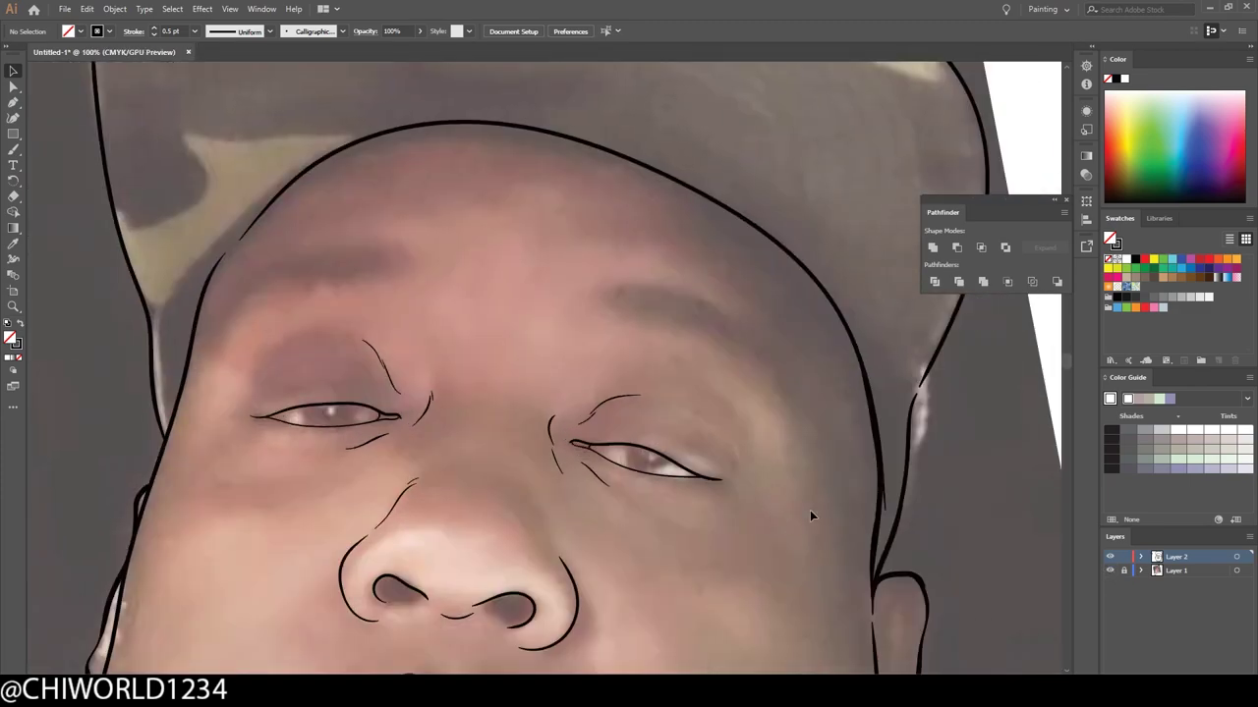
pyautogui.rightClick(15, 155)
pyautogui.click(78, 149)
pyautogui.click(21, 332)
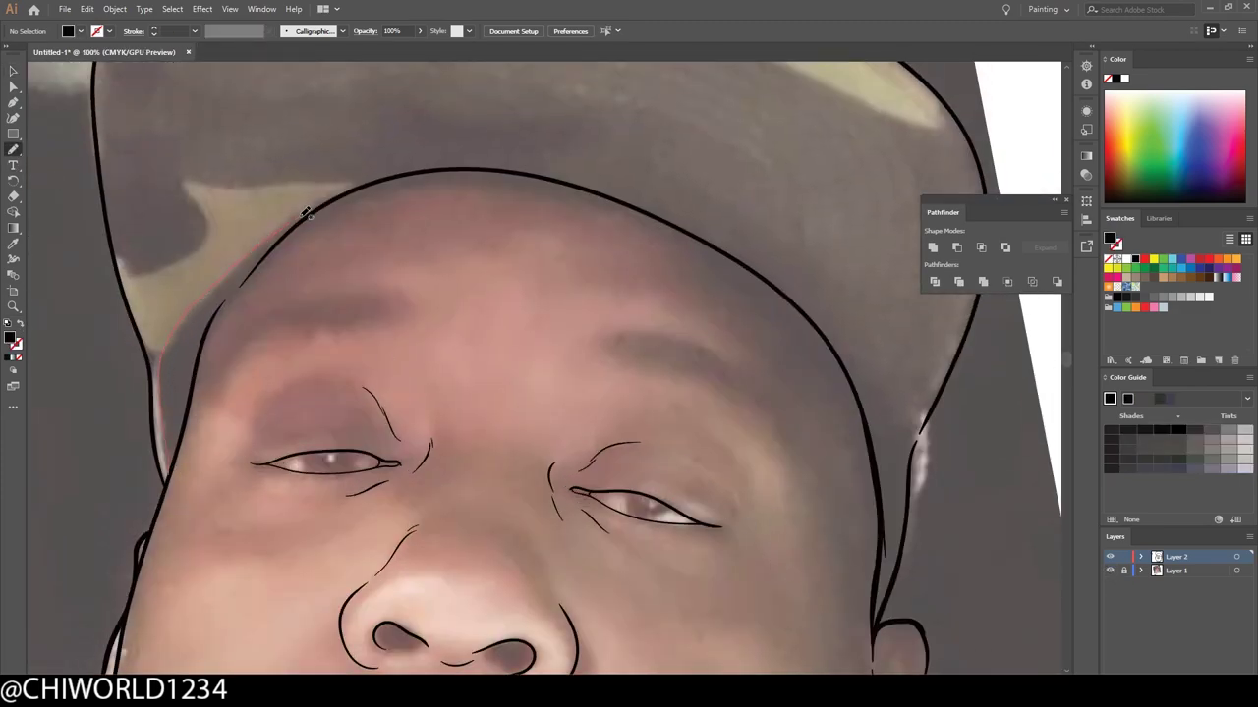
pyautogui.moveTo(306, 213); pyautogui.dragTo(371, 182)
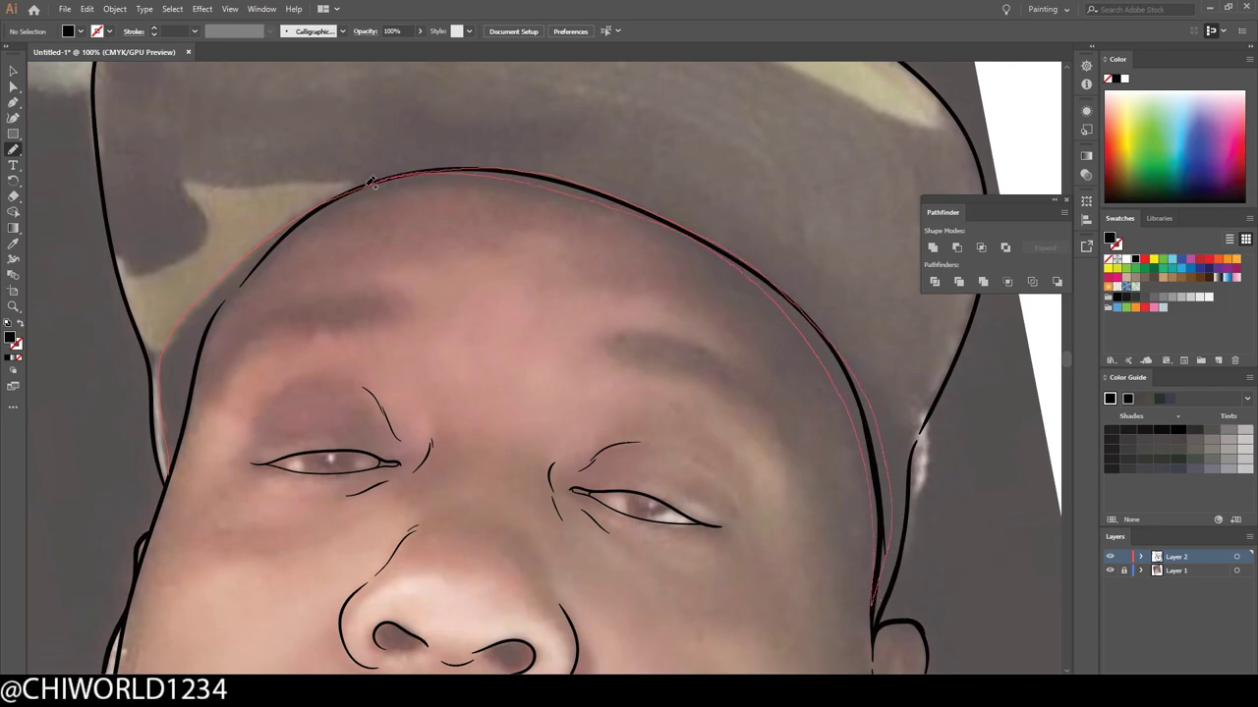
pyautogui.moveTo(172, 478); pyautogui.dragTo(169, 482)
pyautogui.scroll(3, 384, 63)
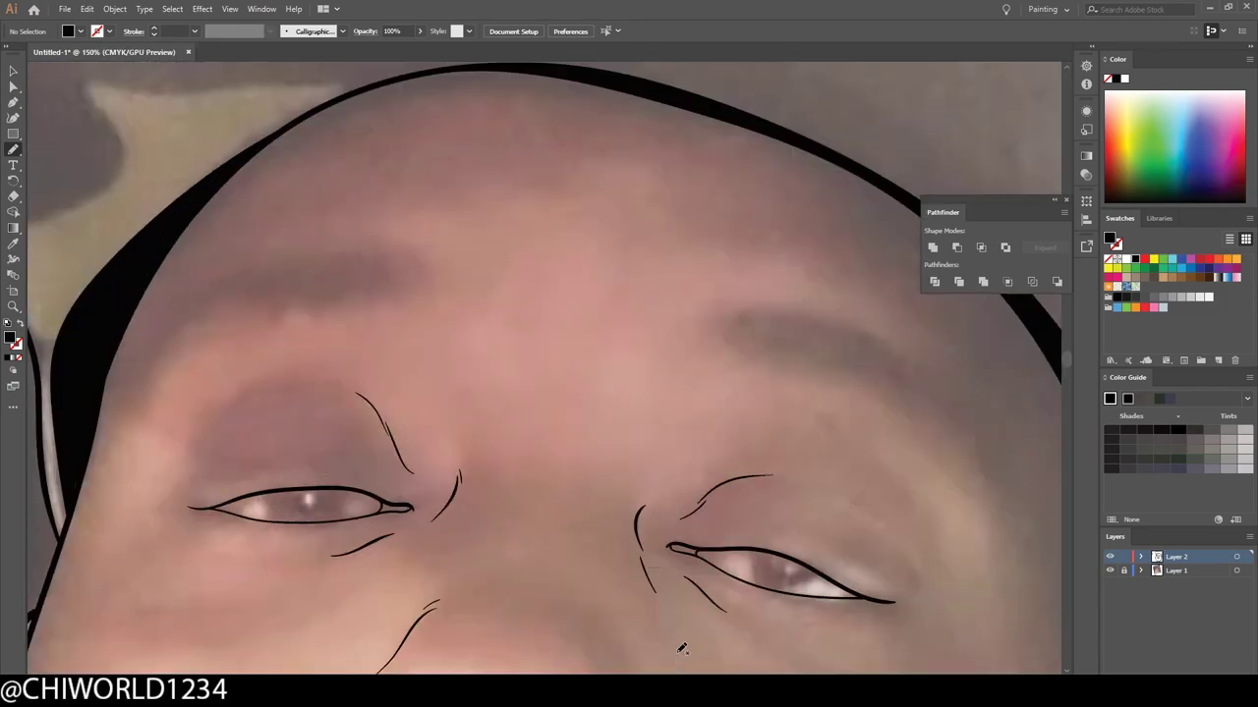
pyautogui.moveTo(246, 315); pyautogui.dragTo(408, 224)
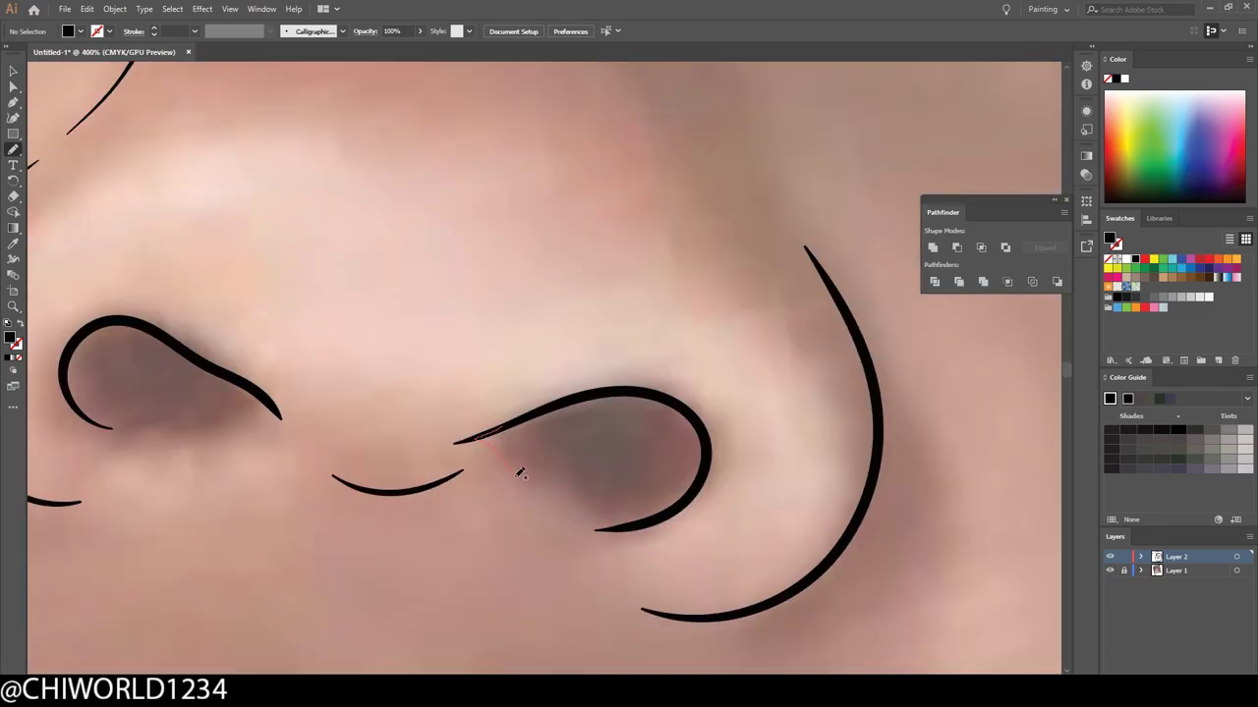
# Step: Fill the right nostril and both irises solid black
pyautogui.moveTo(521, 474); pyautogui.dragTo(592, 393)
pyautogui.scroll(1, 606, 550)
pyautogui.moveTo(472, 452); pyautogui.dragTo(480, 450)
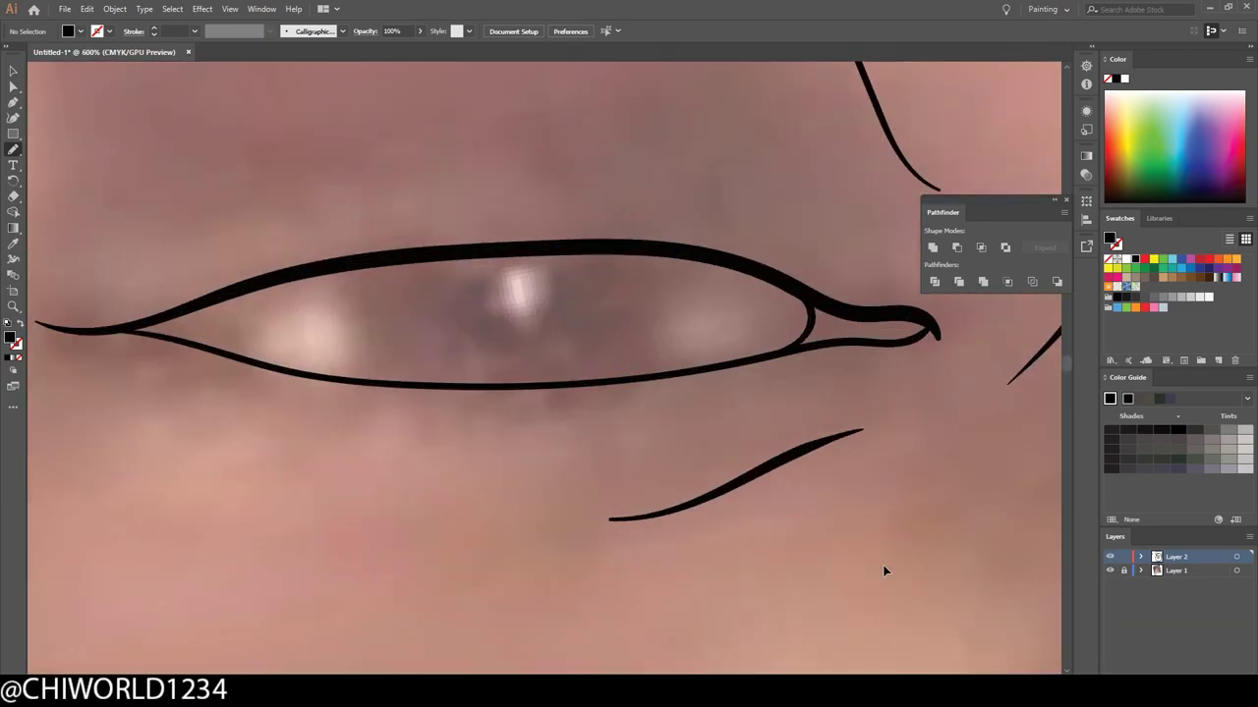
pyautogui.moveTo(351, 321); pyautogui.dragTo(545, 433)
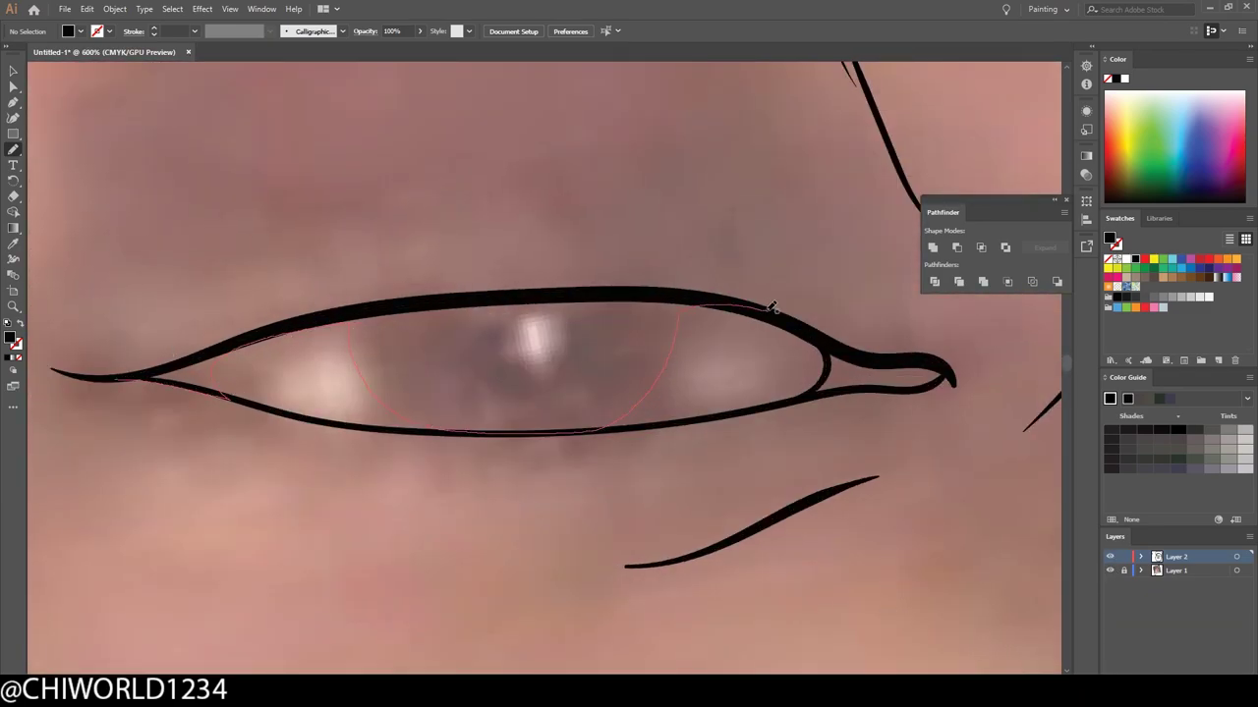
pyautogui.moveTo(773, 307); pyautogui.dragTo(767, 304)
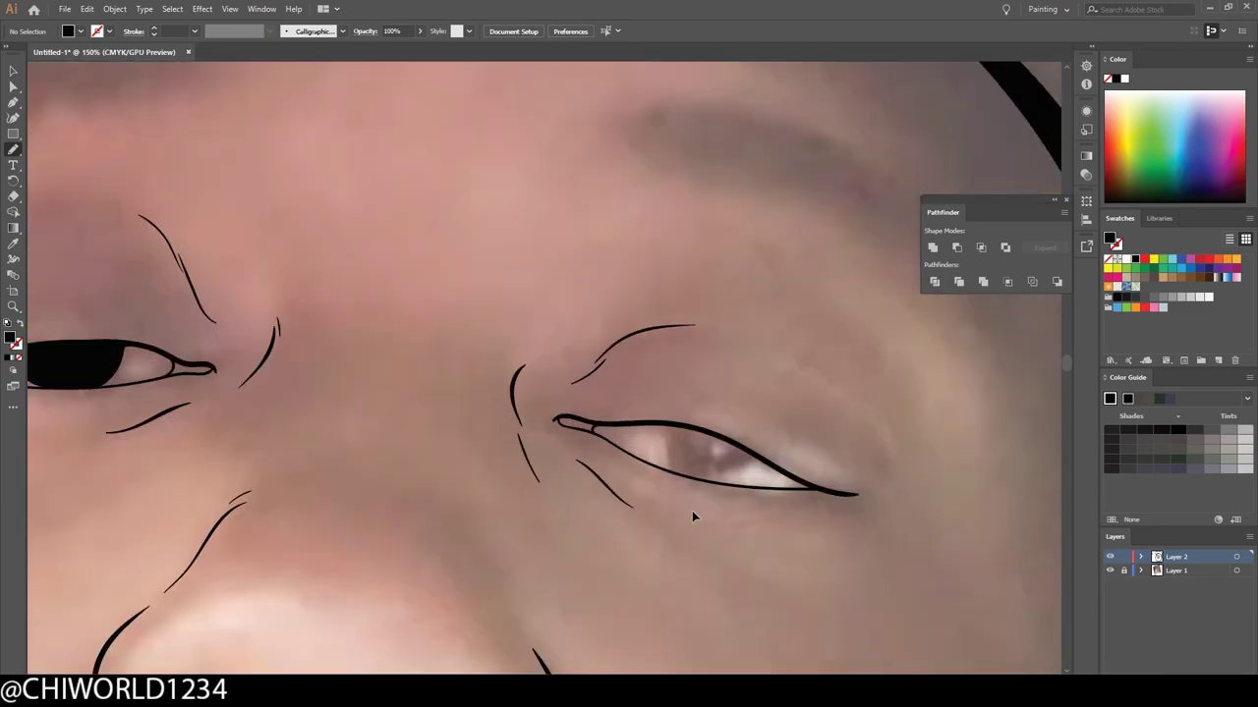
pyautogui.moveTo(379, 400); pyautogui.dragTo(429, 401)
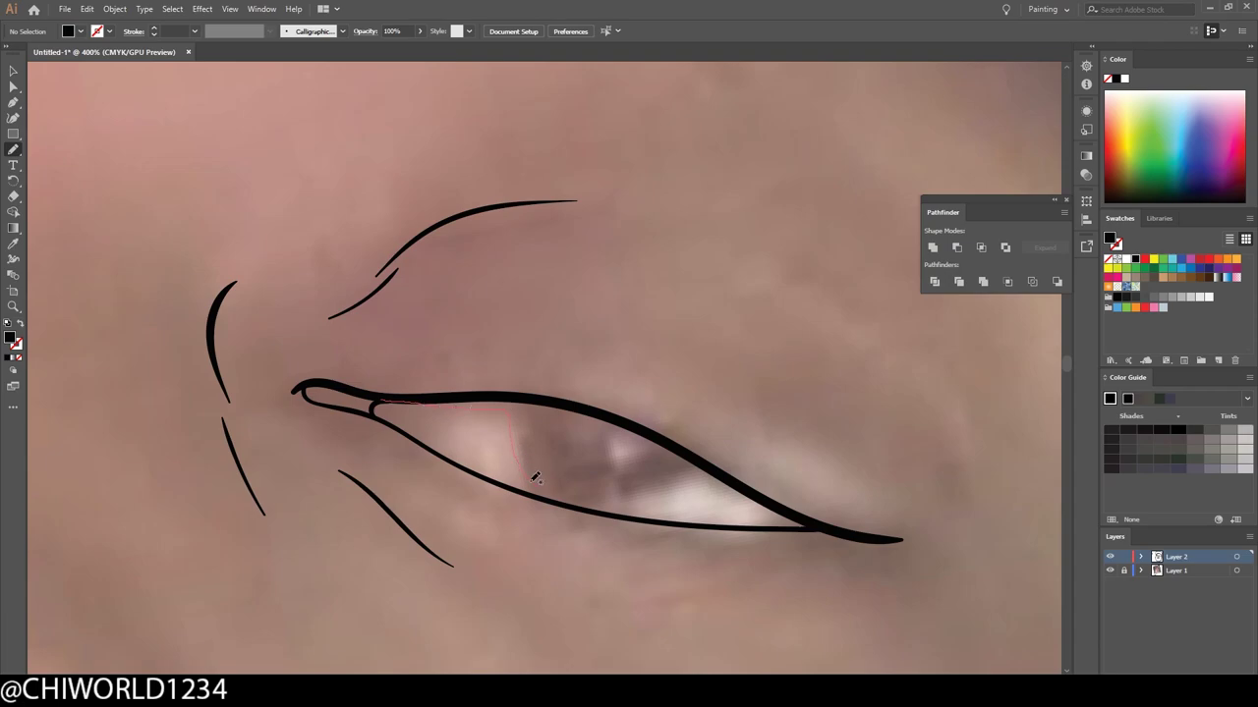
pyautogui.moveTo(676, 444); pyautogui.dragTo(682, 448)
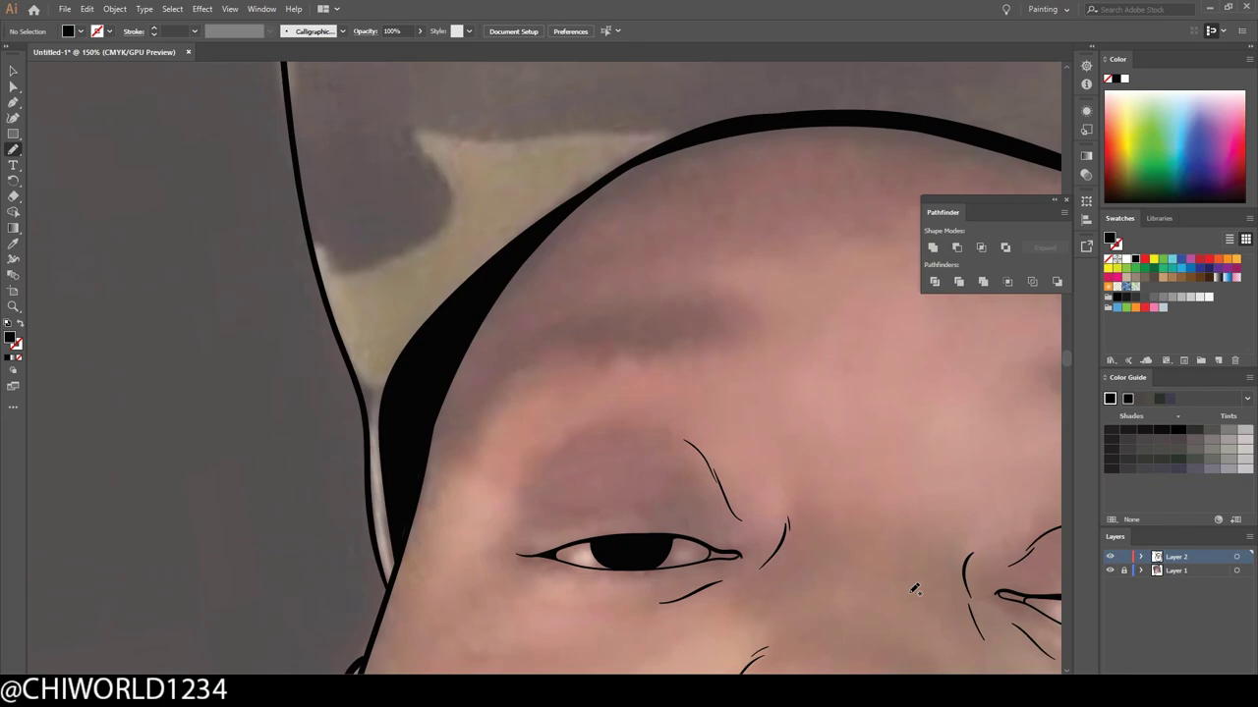
pyautogui.scroll(1, 915, 589)
pyautogui.moveTo(479, 447); pyautogui.dragTo(522, 382)
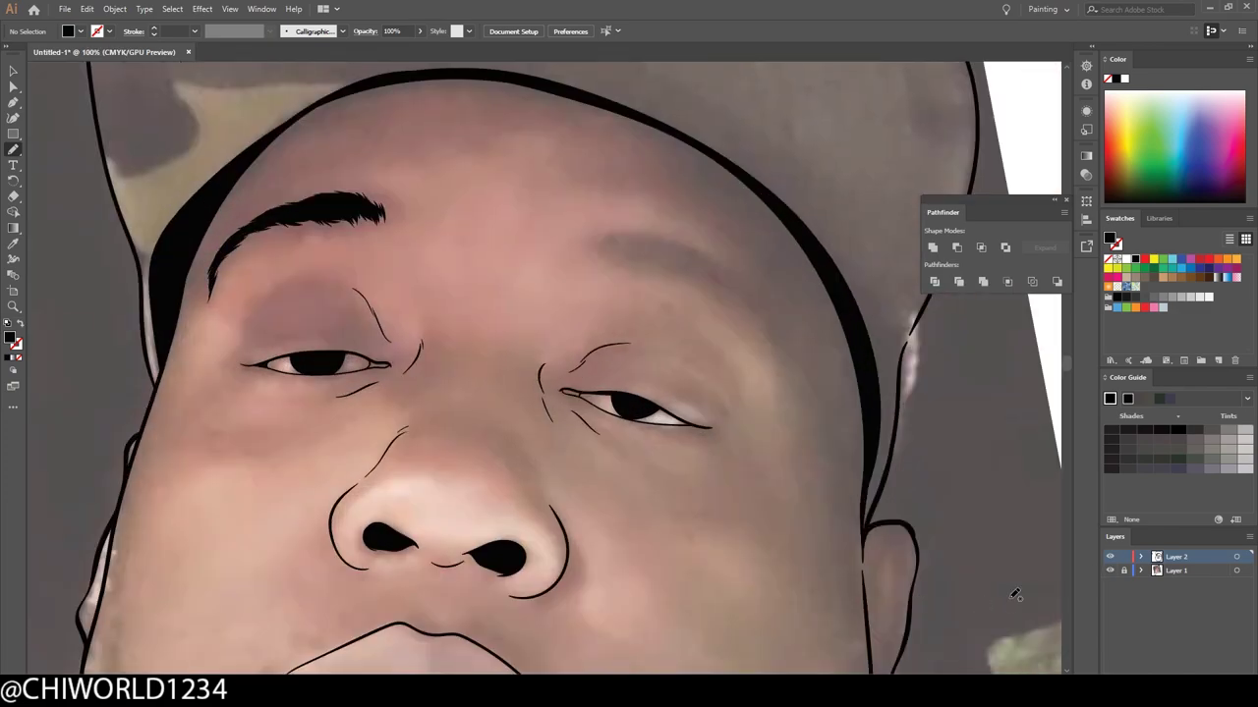
pyautogui.scroll(3, 723, 263)
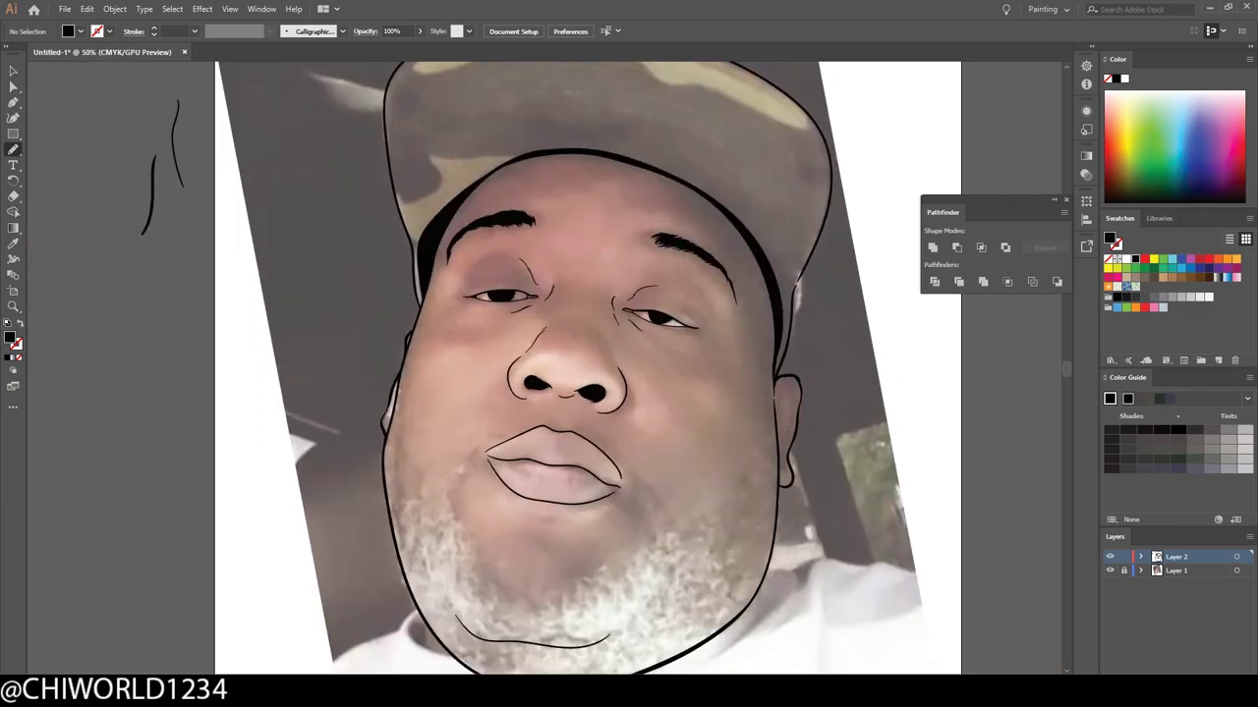
# Step: Hide the reference photo and join the lower lip line to the left lip corner
pyautogui.click(1110, 571)
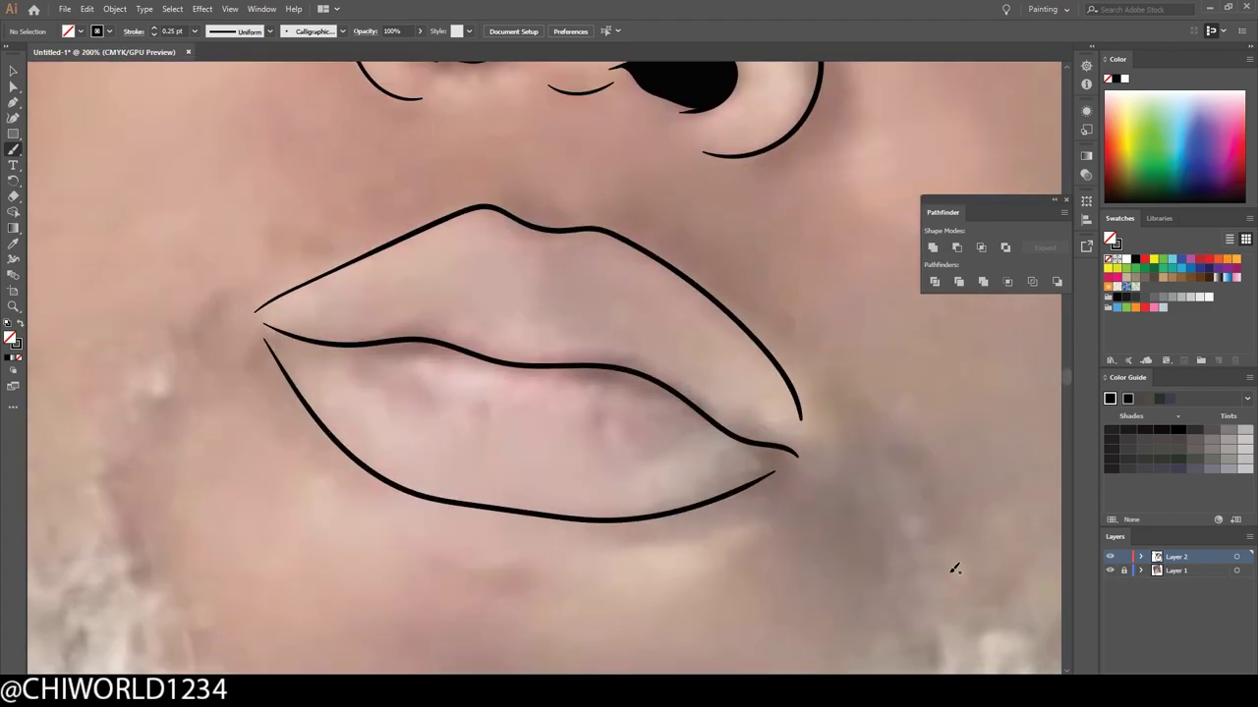
pyautogui.scroll(1, 801, 395)
pyautogui.scroll(1, 800, 395)
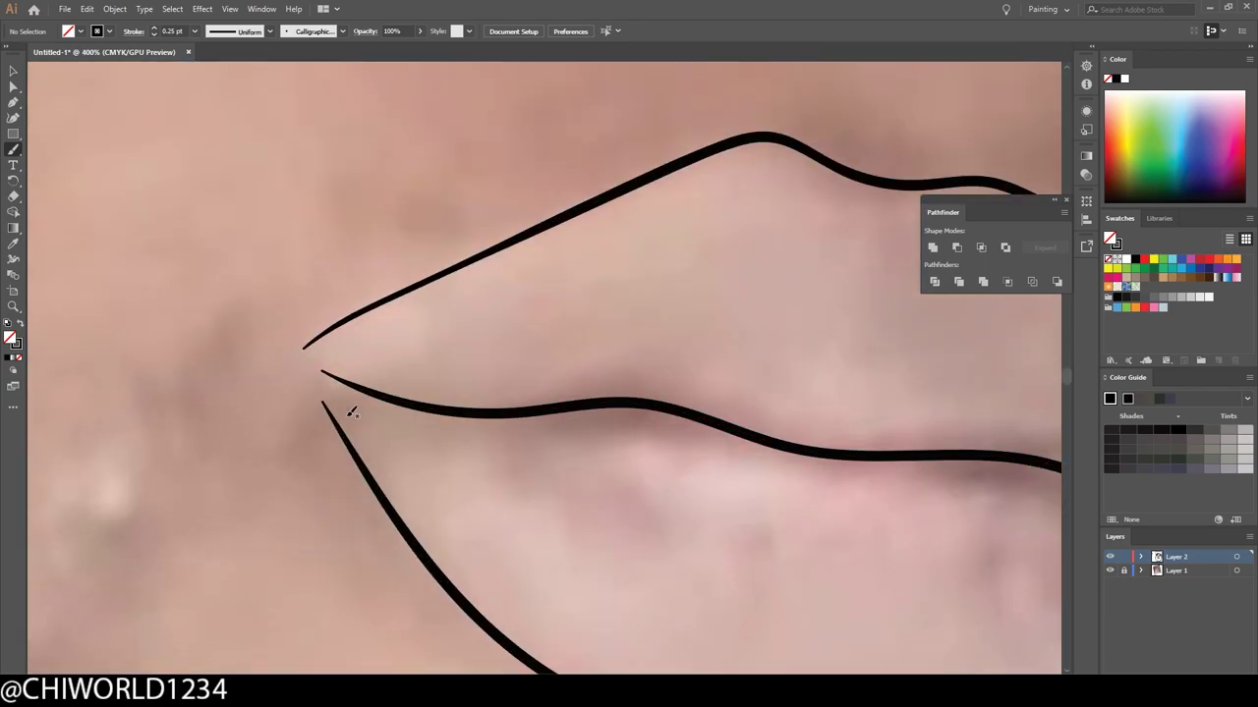
pyautogui.moveTo(350, 412); pyautogui.dragTo(288, 345)
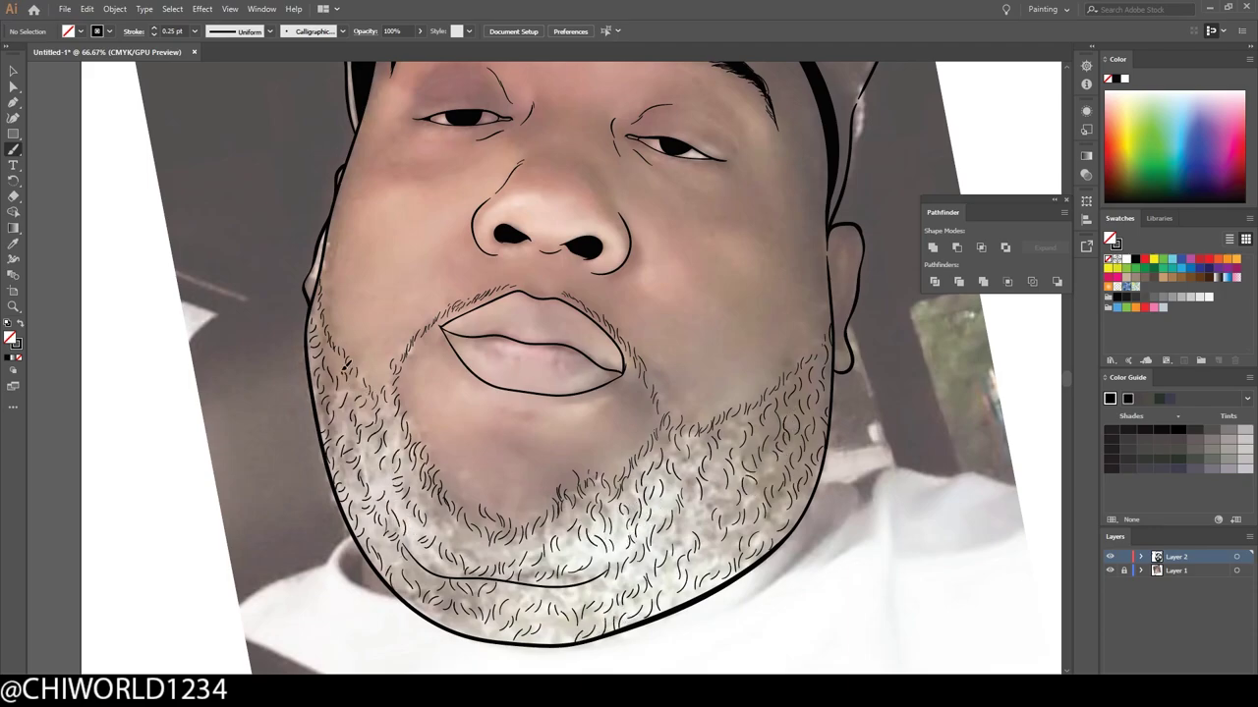
pyautogui.hotkey('ctrl', '-')
pyautogui.hotkey('ctrl', '-')
# Step: Thicken the cheek outline beside the ear and add a curved stroke inside the ear
pyautogui.hotkey('ctrl', '+')
pyautogui.hotkey('ctrl', '+')
pyautogui.hotkey('ctrl', '+')
pyautogui.scroll(5, 584, 339)
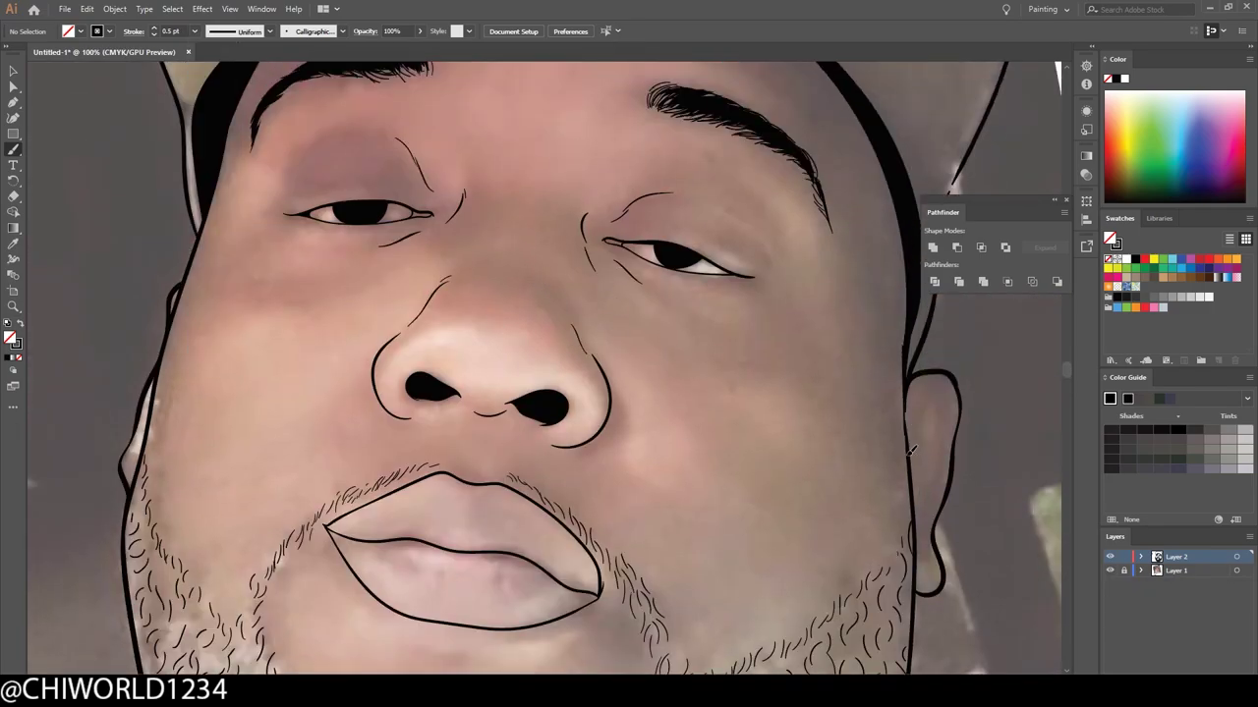
pyautogui.moveTo(911, 452); pyautogui.dragTo(912, 450)
pyautogui.hotkey('ctrl', '+')
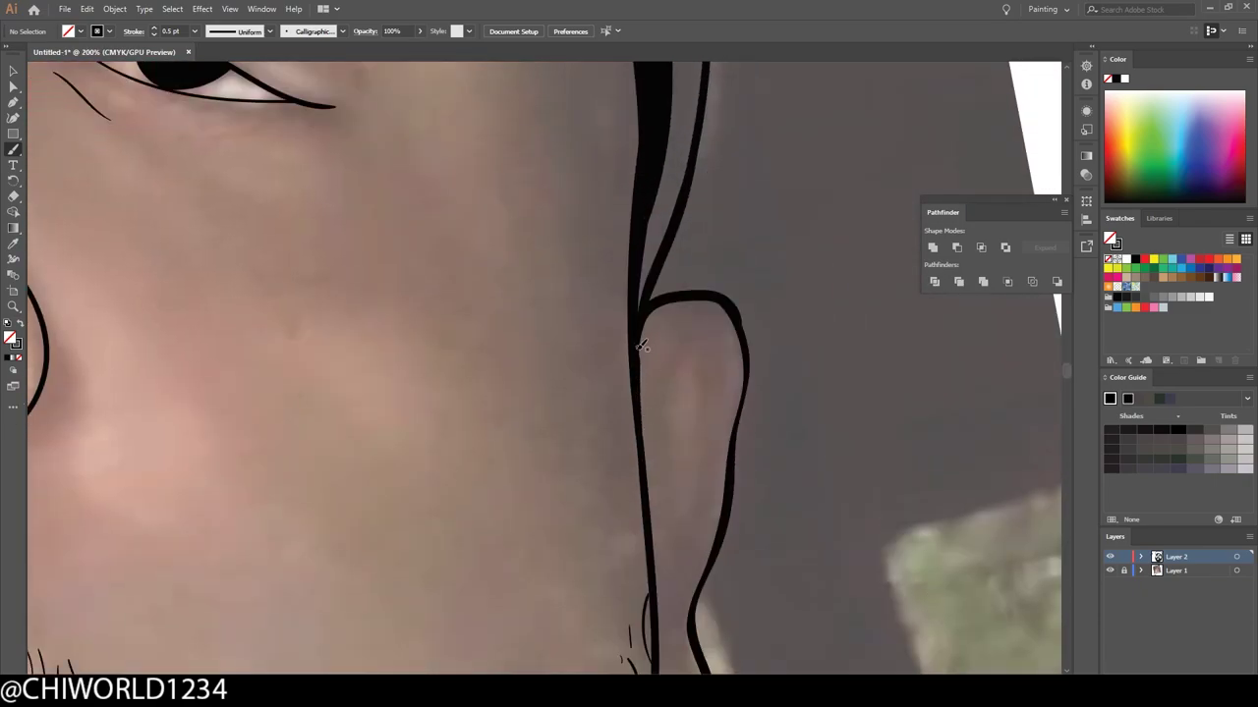
pyautogui.moveTo(646, 398)
pyautogui.mouseDown()
pyautogui.moveTo(714, 263)
pyautogui.moveTo(699, 442)
pyautogui.moveTo(660, 560)
pyautogui.mouseUp()
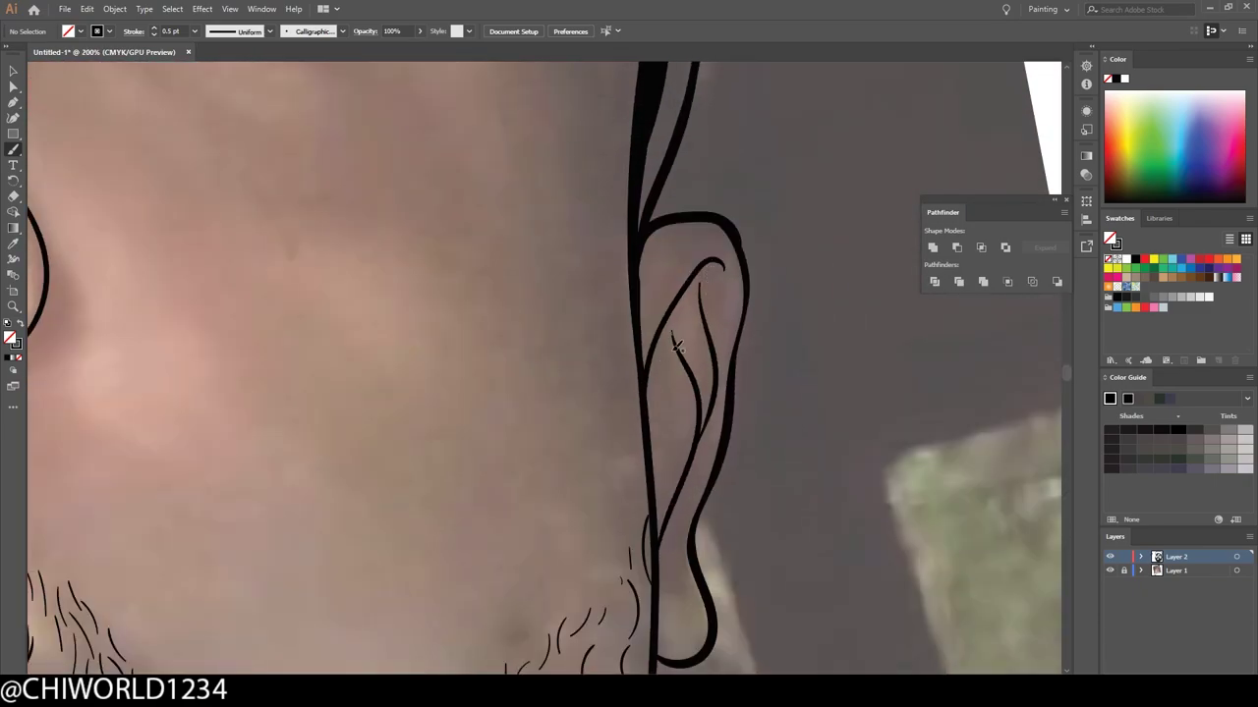
pyautogui.hotkey('ctrl', '0')
# Step: With the photo hidden, draw five parallel stitching arcs across the cap
pyautogui.click(1111, 571)
pyautogui.scroll(3, 540, 219)
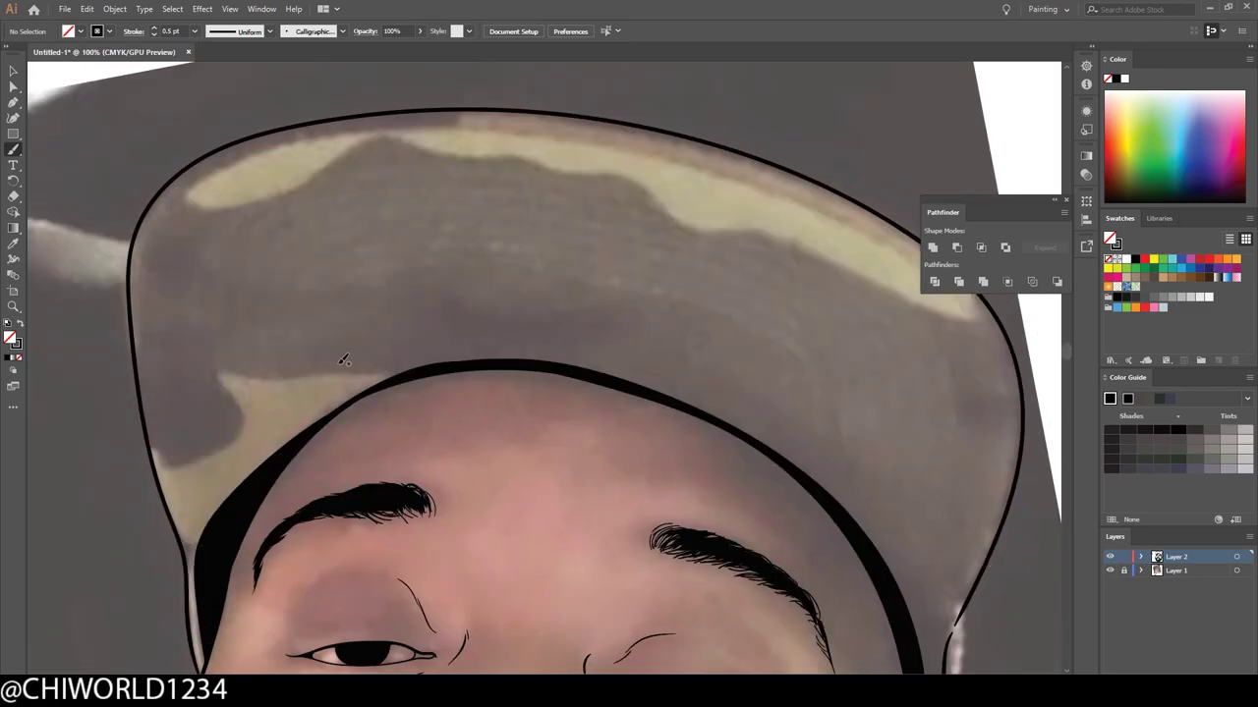
pyautogui.moveTo(317, 418)
pyautogui.mouseDown()
pyautogui.moveTo(453, 251)
pyautogui.moveTo(801, 471)
pyautogui.mouseUp()
pyautogui.moveTo(300, 437); pyautogui.dragTo(835, 484)
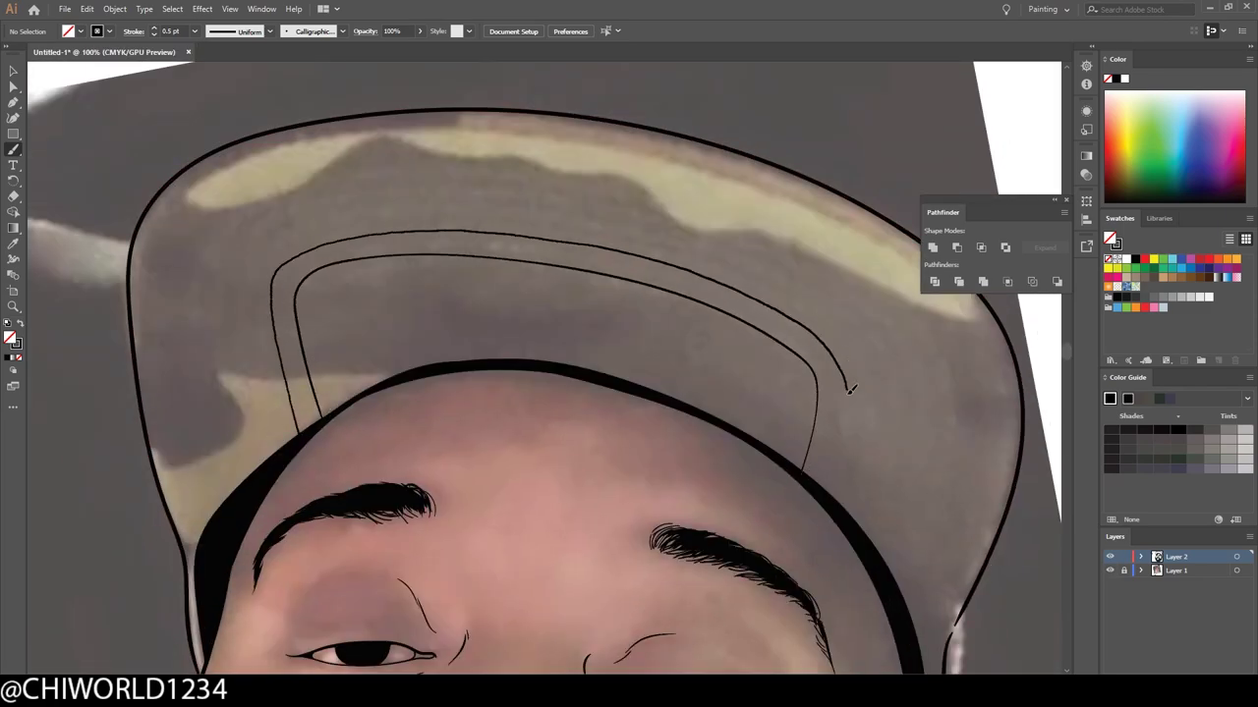
pyautogui.moveTo(279, 447)
pyautogui.mouseDown()
pyautogui.moveTo(699, 248)
pyautogui.moveTo(870, 521)
pyautogui.mouseUp()
pyautogui.moveTo(259, 470)
pyautogui.mouseDown()
pyautogui.moveTo(226, 245)
pyautogui.moveTo(917, 391)
pyautogui.moveTo(869, 531)
pyautogui.mouseUp()
pyautogui.moveTo(884, 556)
pyautogui.mouseDown()
pyautogui.moveTo(940, 456)
pyautogui.moveTo(201, 492)
pyautogui.mouseUp()
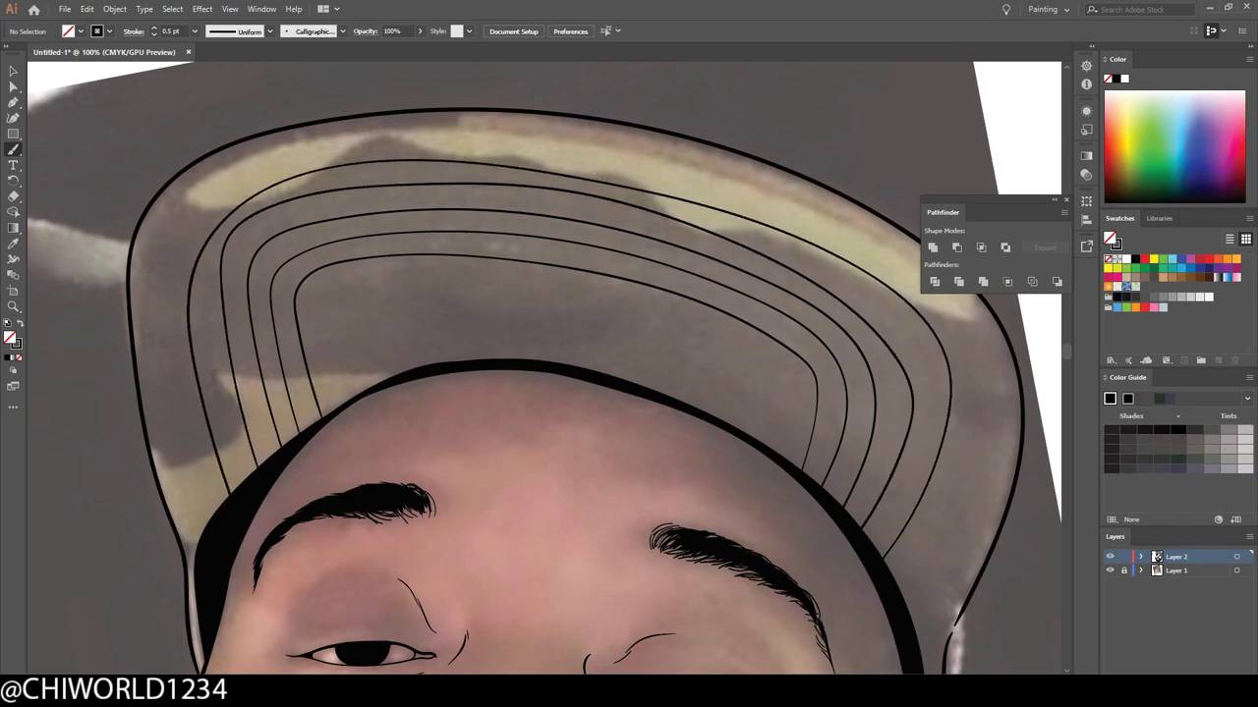
pyautogui.hotkey('ctrl', '0')
pyautogui.scroll(3, 715, 523)
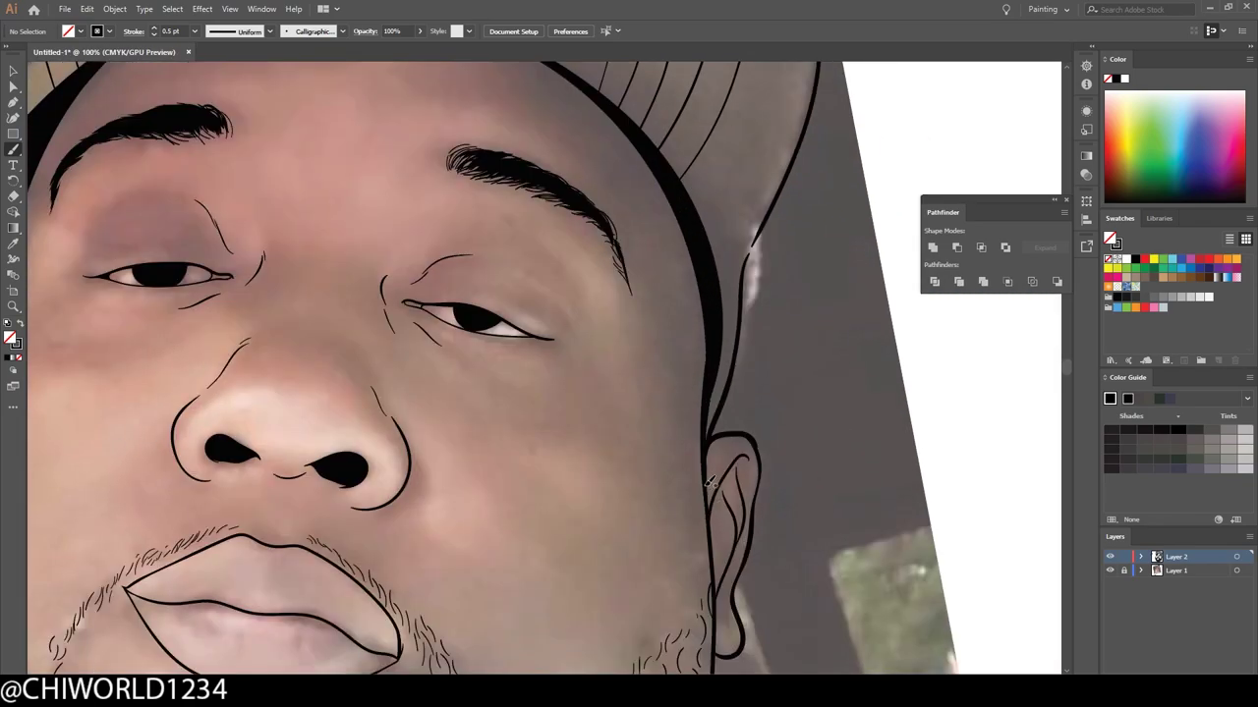
pyautogui.scroll(-3, 710, 481)
pyautogui.hotkey('ctrl', '0')
# Step: Thicken the ear outline and widen the black band between the cap and the face
pyautogui.click(1110, 570)
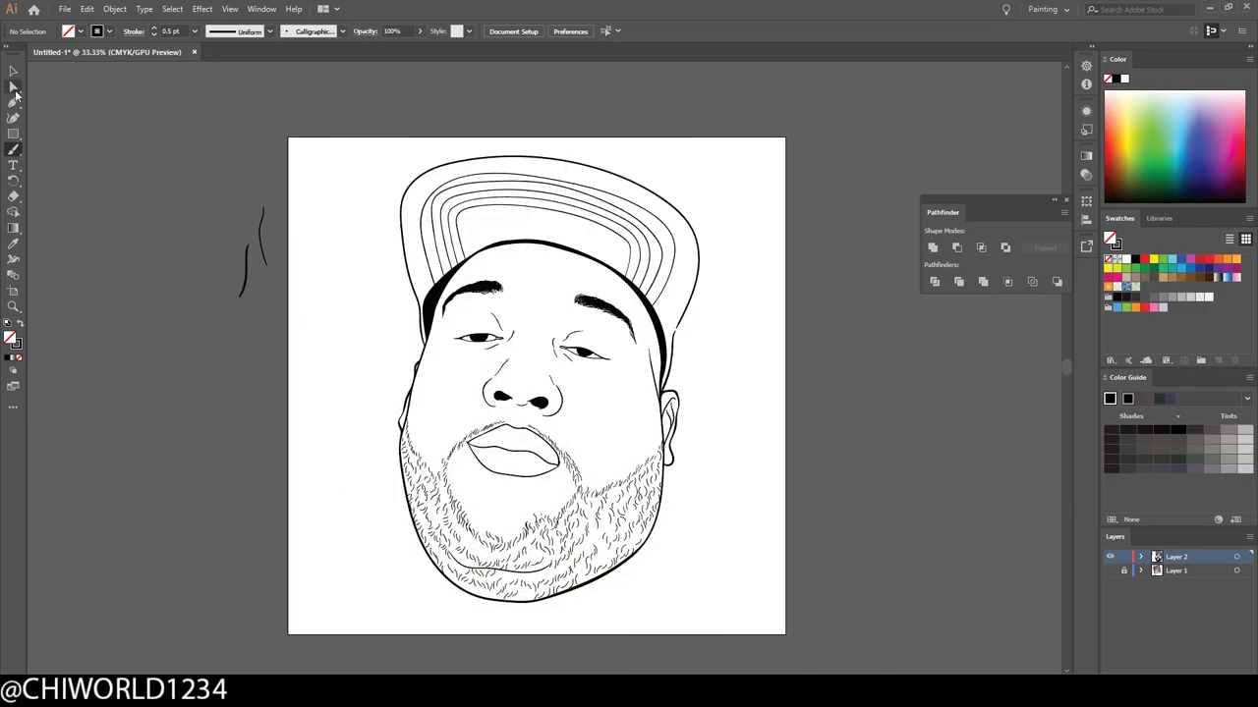
pyautogui.scroll(5, 895, 434)
pyautogui.moveTo(587, 379); pyautogui.dragTo(543, 483)
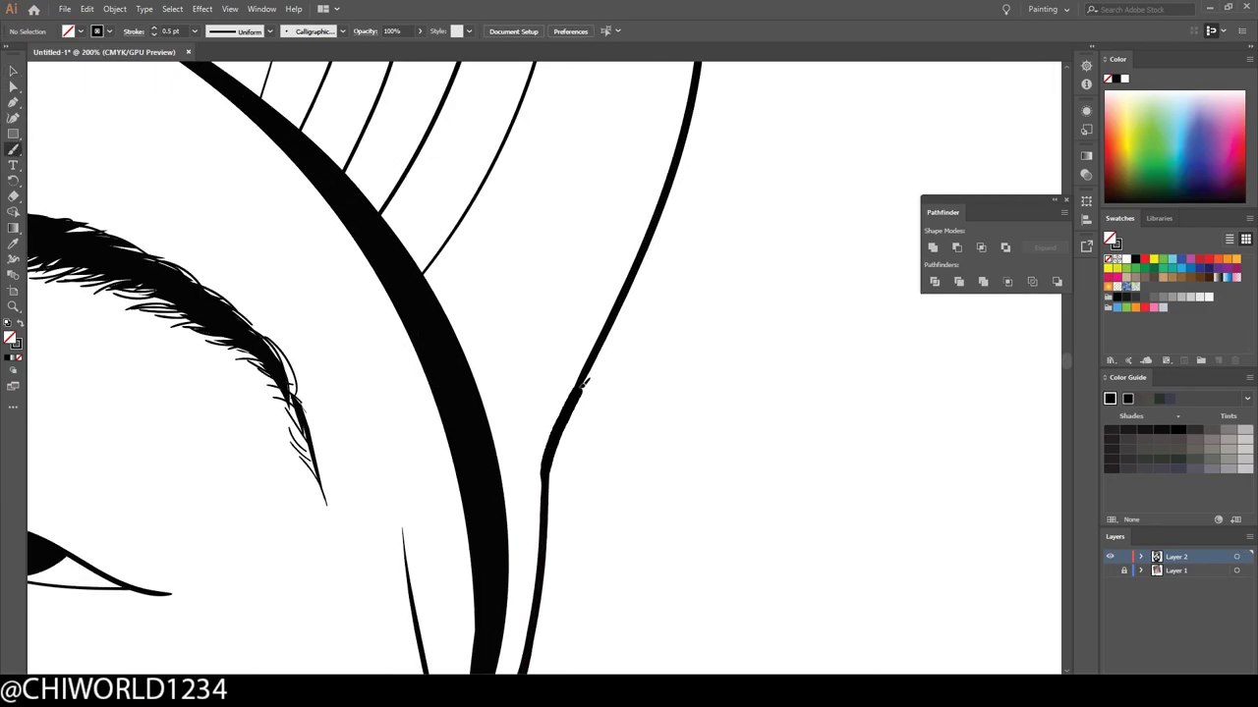
pyautogui.hotkey('ctrl', '0')
pyautogui.hotkey('shift', 'x')
pyautogui.scroll(3, 761, 443)
pyautogui.scroll(2, 761, 444)
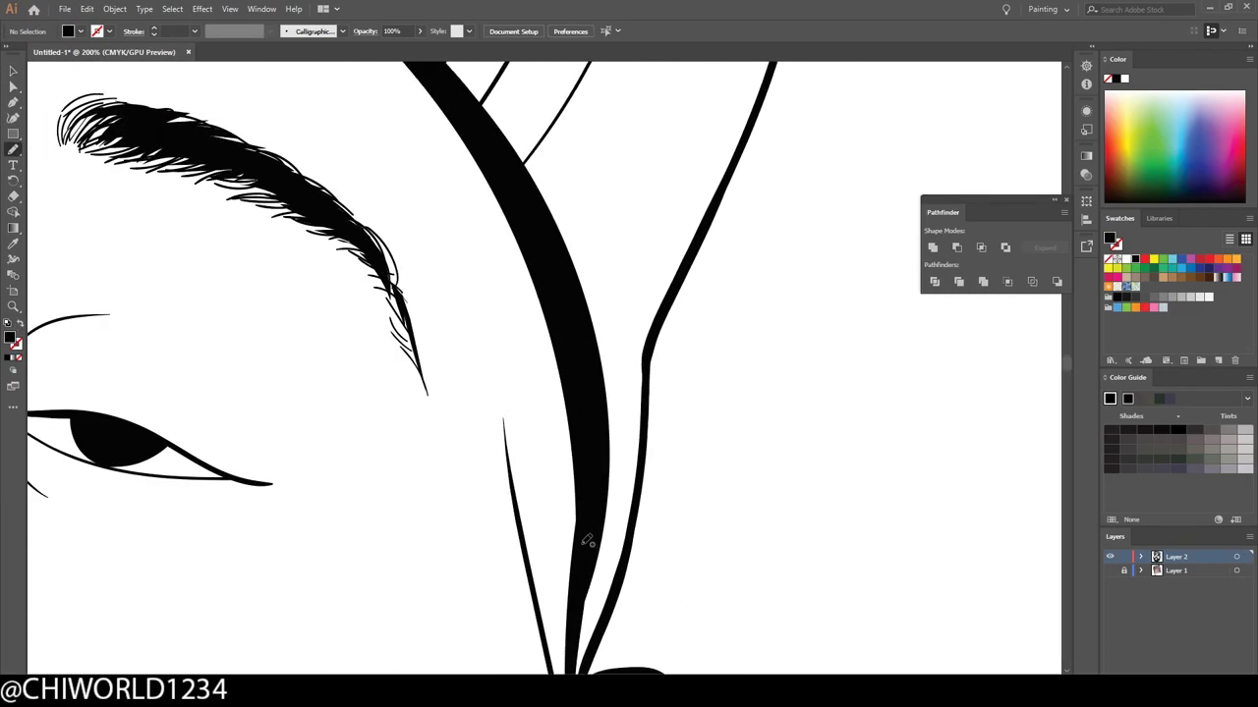
pyautogui.moveTo(586, 539); pyautogui.dragTo(542, 196)
pyautogui.moveTo(577, 644); pyautogui.dragTo(529, 275)
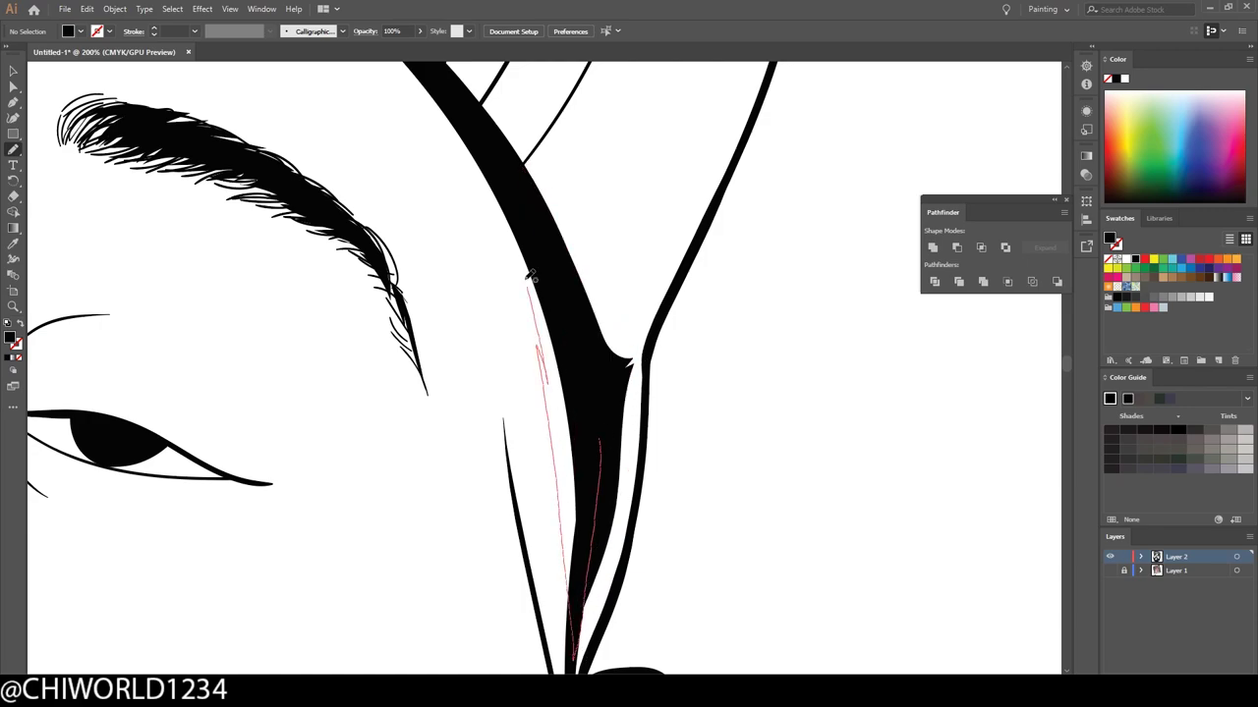
# Step: Thicken the cap's lower band and the upper eyelids of both eyes
pyautogui.hotkey('ctrl', '0')
pyautogui.scroll(3, 258, 322)
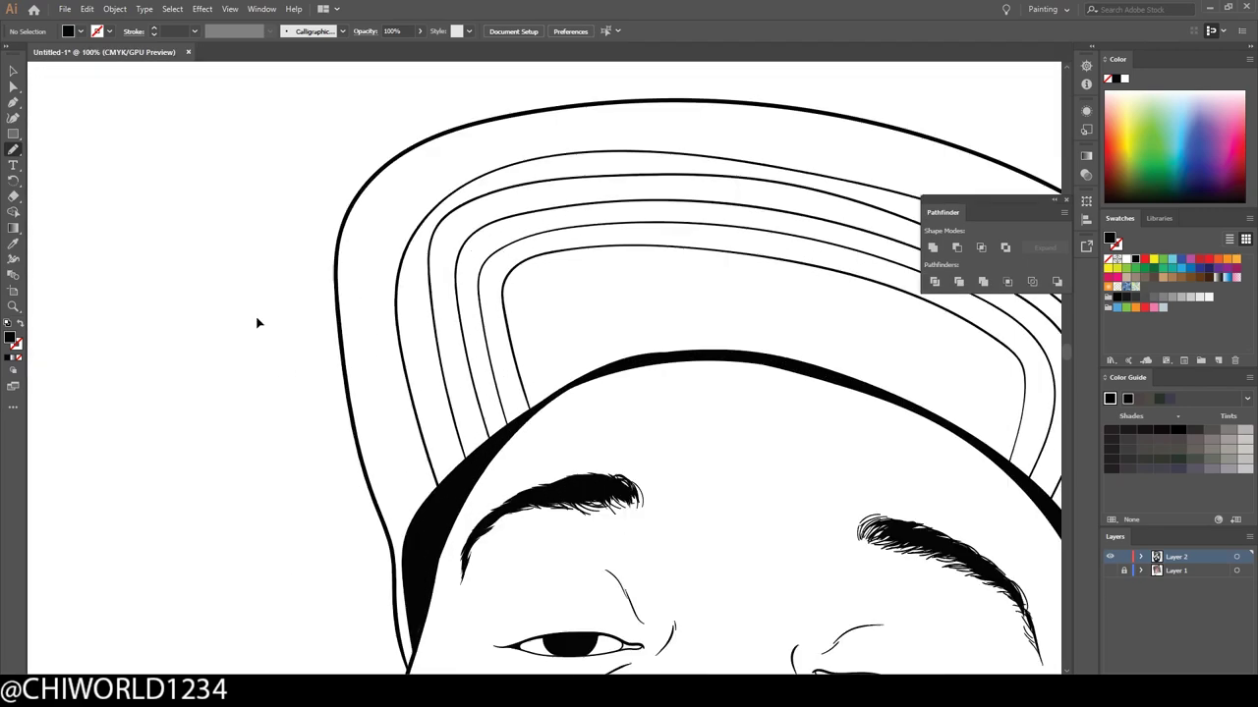
pyautogui.scroll(2, 257, 322)
pyautogui.moveTo(678, 363); pyautogui.dragTo(334, 579)
pyautogui.hotkey('ctrl', '0')
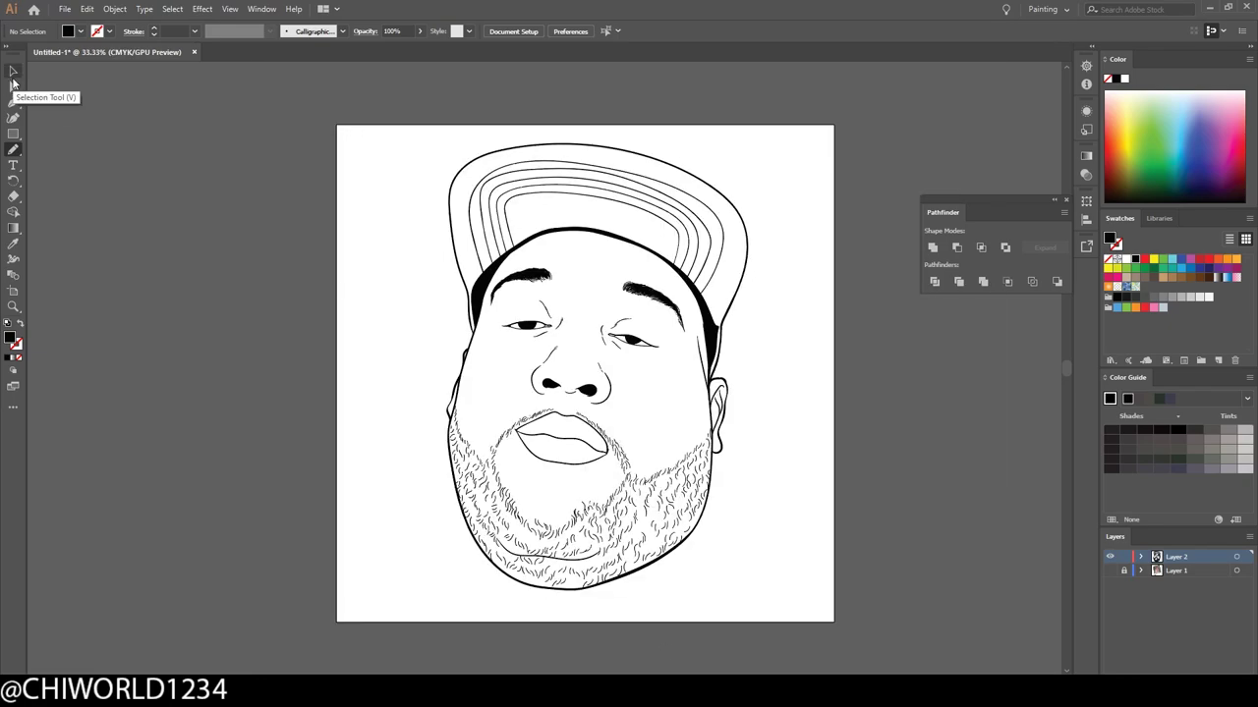
pyautogui.scroll(3, 494, 432)
pyautogui.scroll(2, 494, 432)
pyautogui.moveTo(334, 412); pyautogui.dragTo(727, 374)
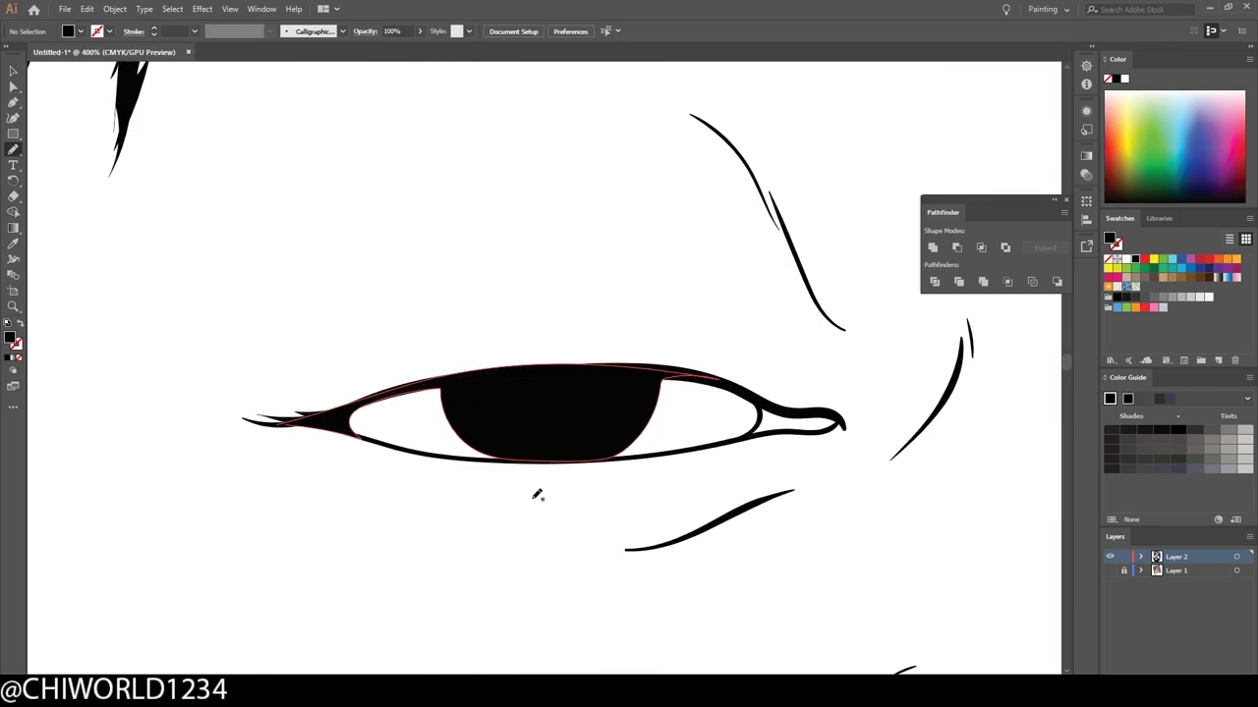
pyautogui.moveTo(696, 416); pyautogui.dragTo(665, 375)
# Step: Fit the artboard in view and select all the line art with the Selection tool
pyautogui.scroll(-1, 751, 616)
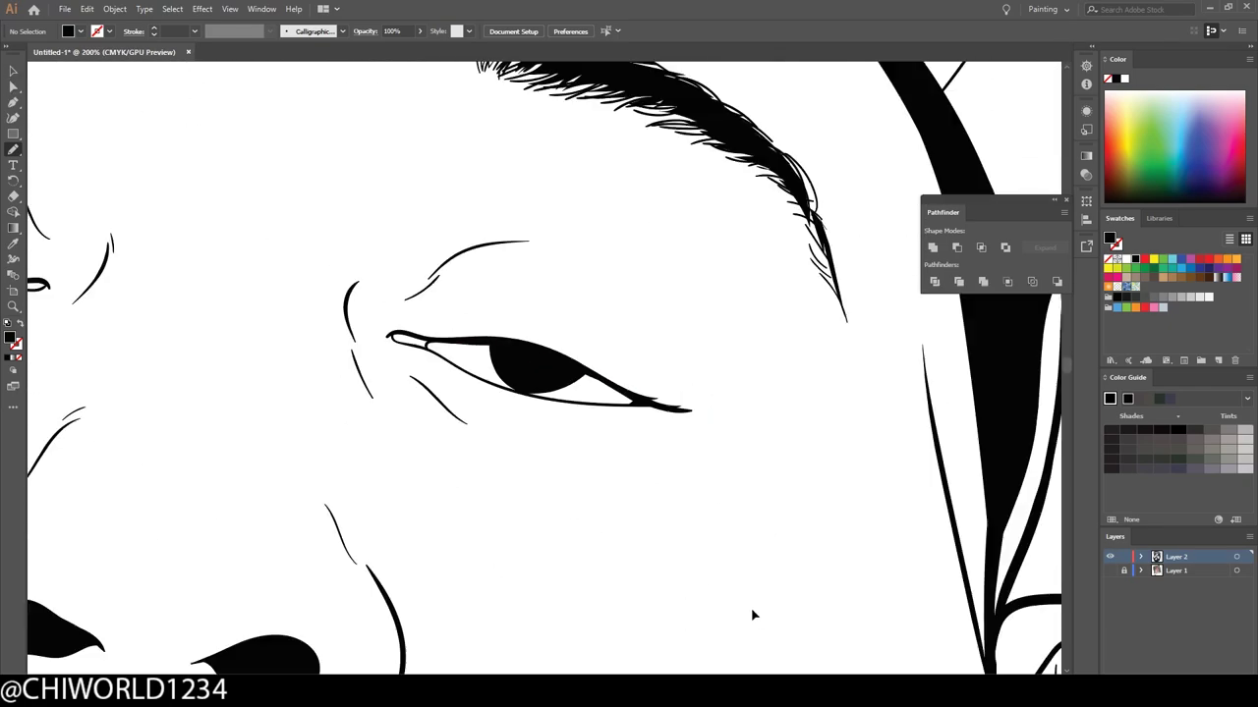
pyautogui.hotkey('ctrl', '0')
pyautogui.press('v')
pyautogui.hotkey('ctrl', 'a')
pyautogui.click(115, 9)
# Step: Merge the selected line art into one group, deselect it, and duplicate the line art layer
pyautogui.click(148, 165)
pyautogui.click(983, 283)
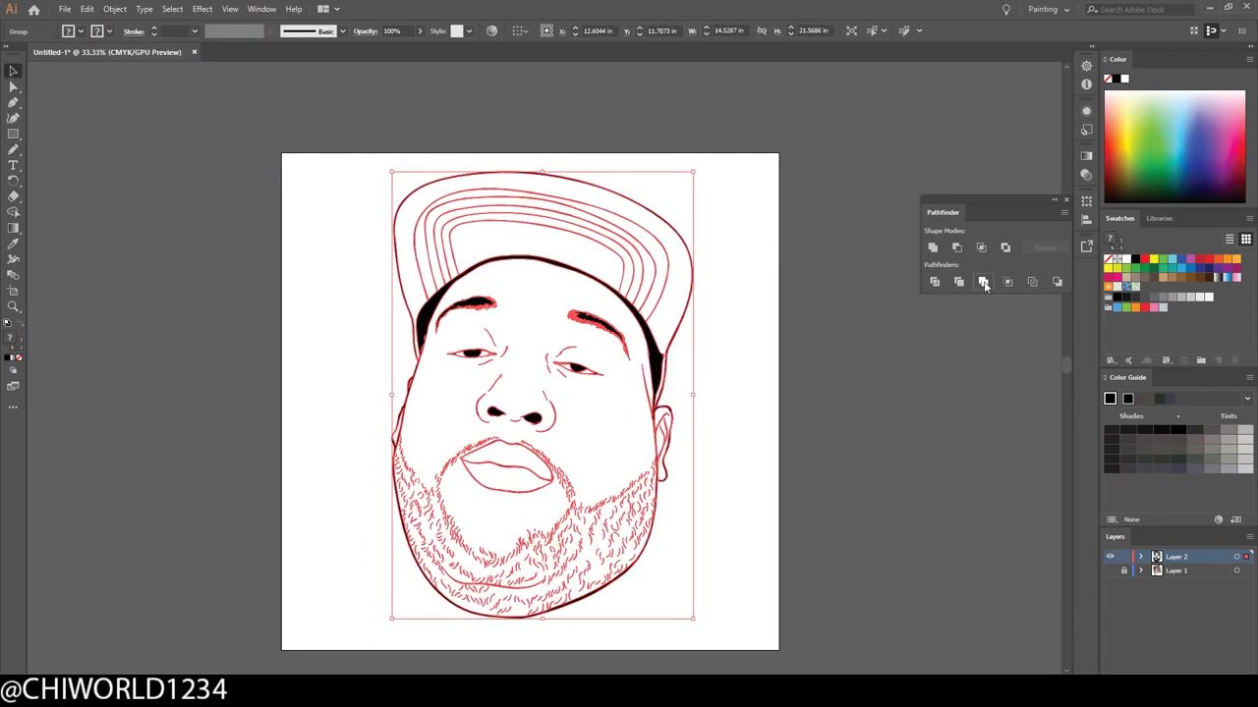
pyautogui.hotkey('ctrl', 'shift', 'a')
pyautogui.click(1112, 360)
# Step: Load the skin tones swatch library from the Desktop and dock it with the swatches
pyautogui.click(1165, 430)
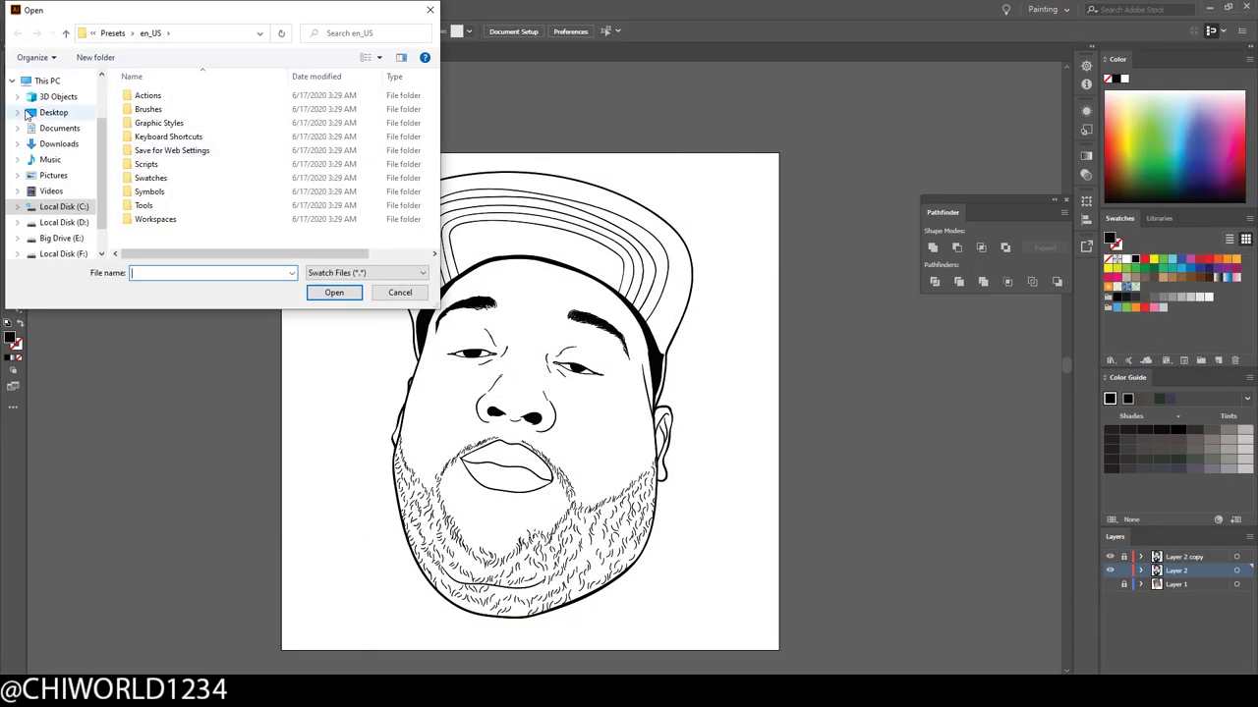
pyautogui.click(49, 112)
pyautogui.doubleClick(295, 198)
pyautogui.moveTo(599, 316); pyautogui.dragTo(1165, 218)
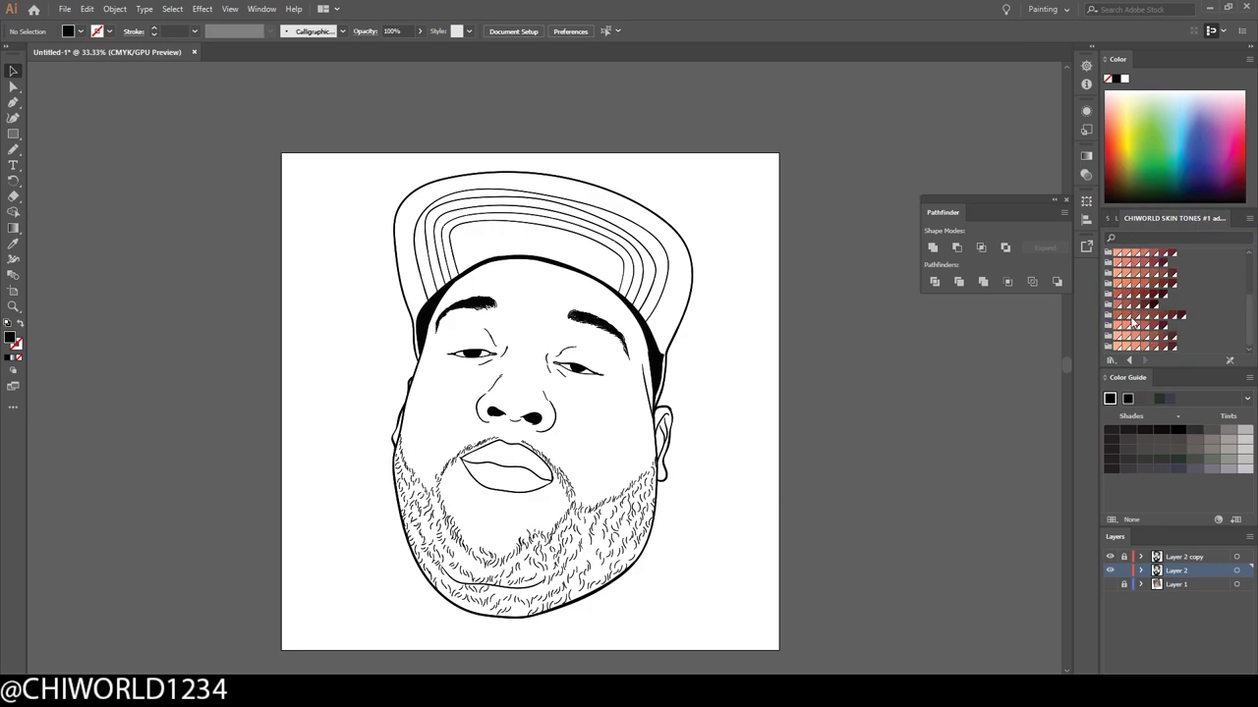
# Step: Draw a skin-tone rectangle over the face and send it behind the line art
pyautogui.click(1131, 319)
pyautogui.press('m')
pyautogui.moveTo(352, 152); pyautogui.dragTo(738, 625)
pyautogui.press('v')
pyautogui.rightClick(378, 316)
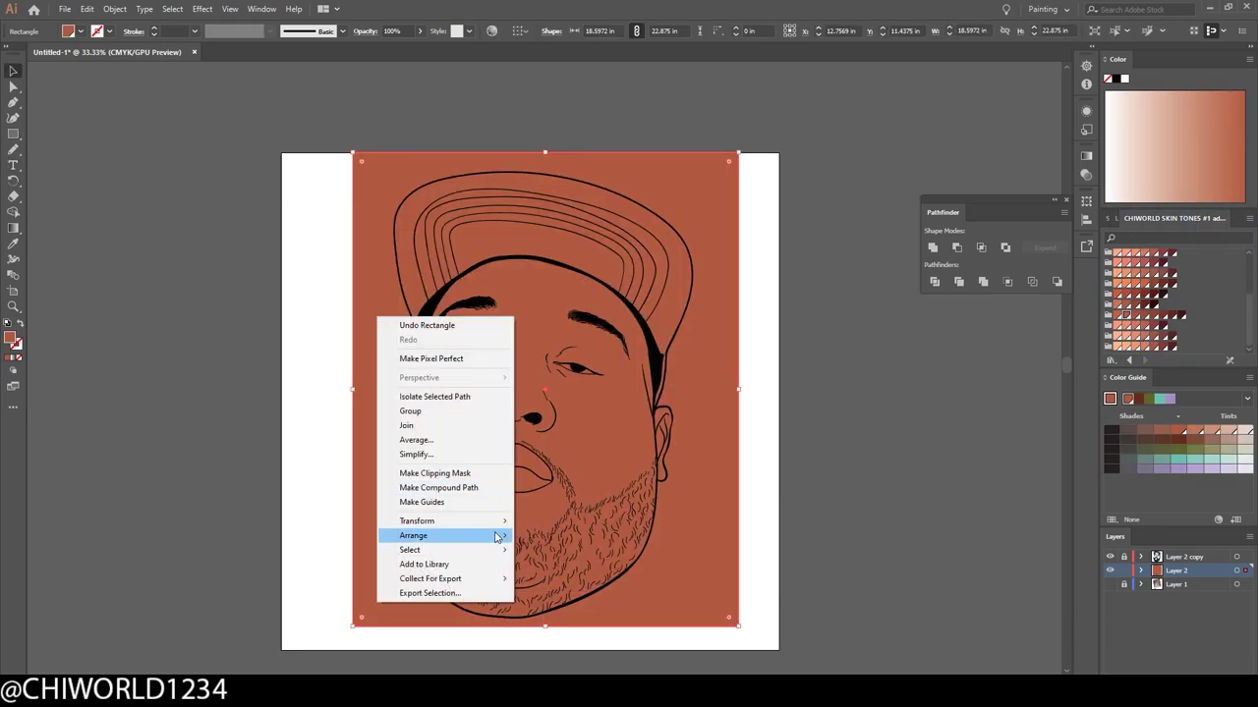
pyautogui.click(579, 582)
# Step: Merge the skin rectangle with the line art and isolate the merged group
pyautogui.rightClick(711, 216)
pyautogui.click(982, 282)
pyautogui.rightClick(708, 432)
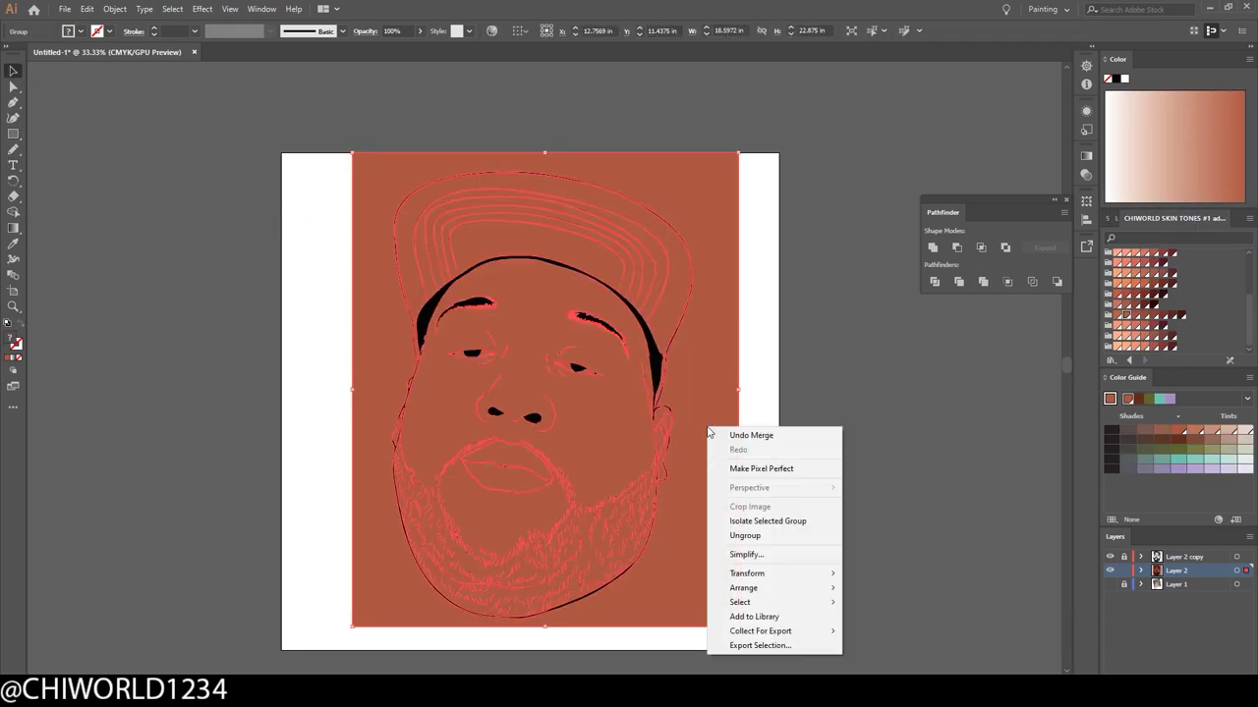
pyautogui.click(767, 521)
# Step: Fill the upper and lower lips with a pink tone, then leave isolation mode
pyautogui.scroll(3, 783, 449)
pyautogui.scroll(3, 815, 272)
pyautogui.click(777, 224)
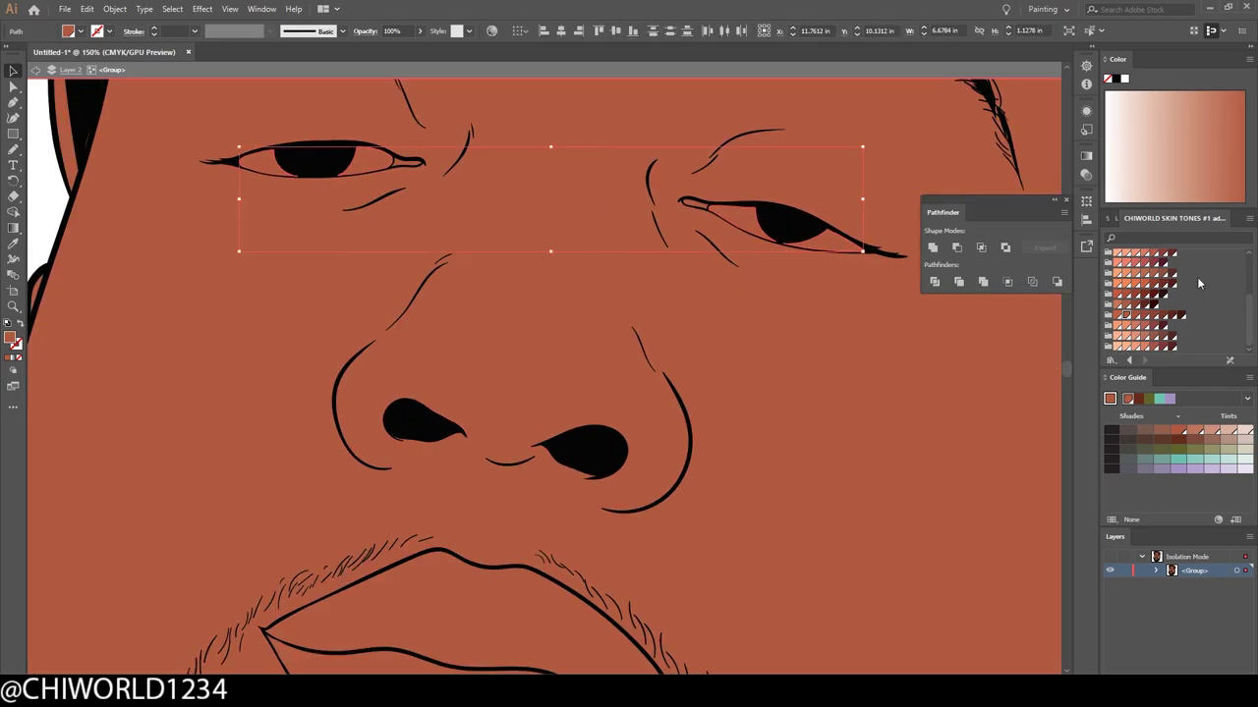
pyautogui.scroll(-3, 521, 436)
pyautogui.click(522, 435)
pyautogui.click(1169, 263)
pyautogui.click(1057, 282)
pyautogui.hotkey('ctrl', '0')
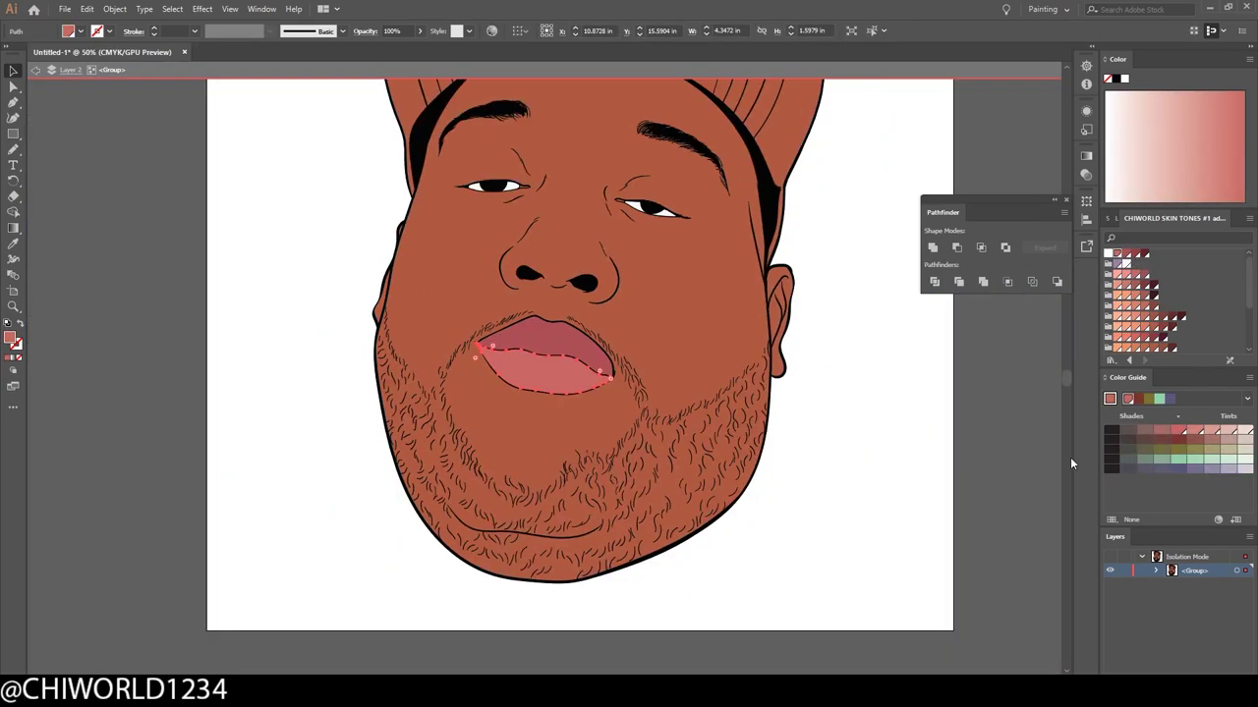
pyautogui.scroll(3, 1070, 457)
pyautogui.doubleClick(1029, 421)
# Step: Isolate the face artwork group and fill the cap with dark olive green #4A5645
pyautogui.click(1160, 583)
pyautogui.scroll(-5, 1171, 570)
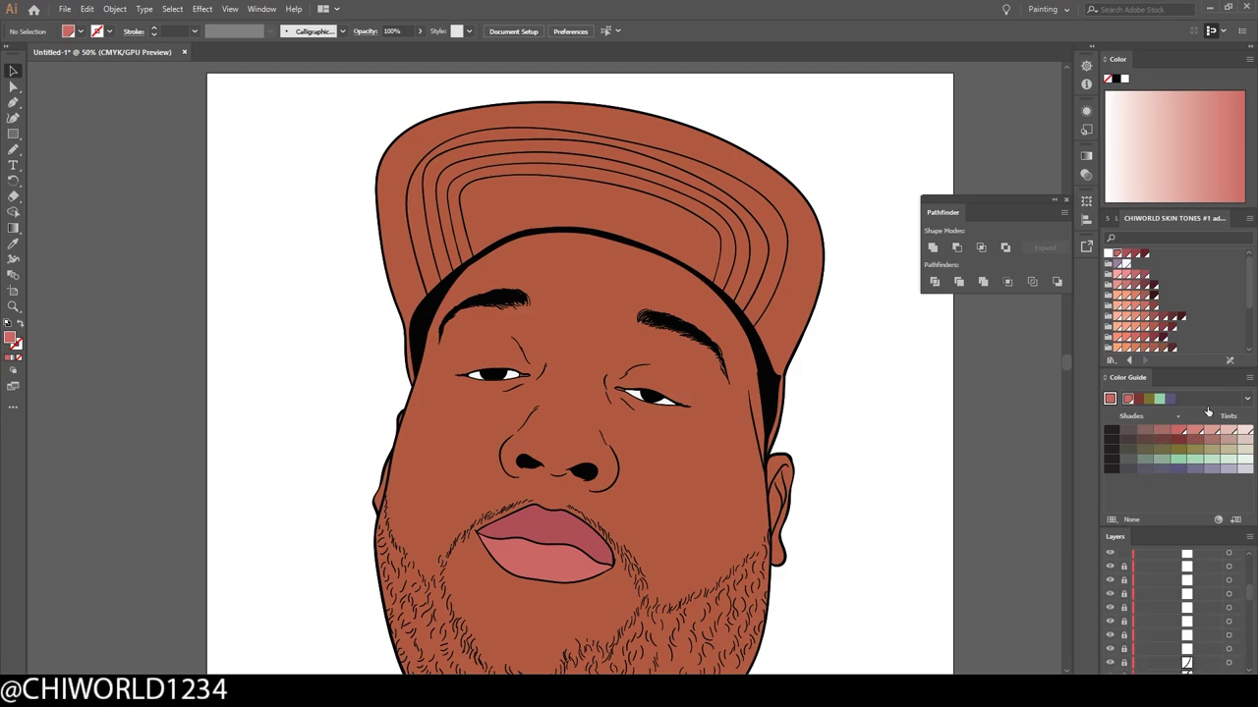
pyautogui.scroll(5, 1170, 609)
pyautogui.rightClick(739, 214)
pyautogui.click(798, 305)
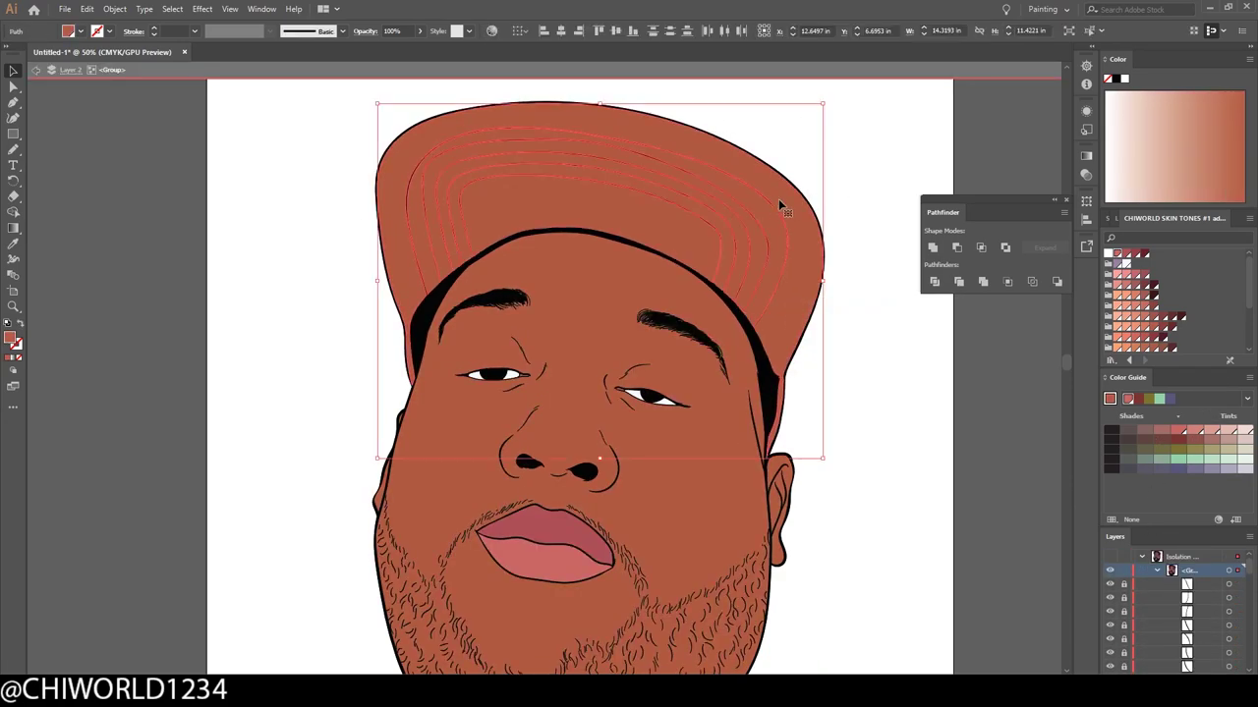
pyautogui.doubleClick(13, 341)
pyautogui.click(201, 166)
pyautogui.click(47, 158)
pyautogui.click(334, 53)
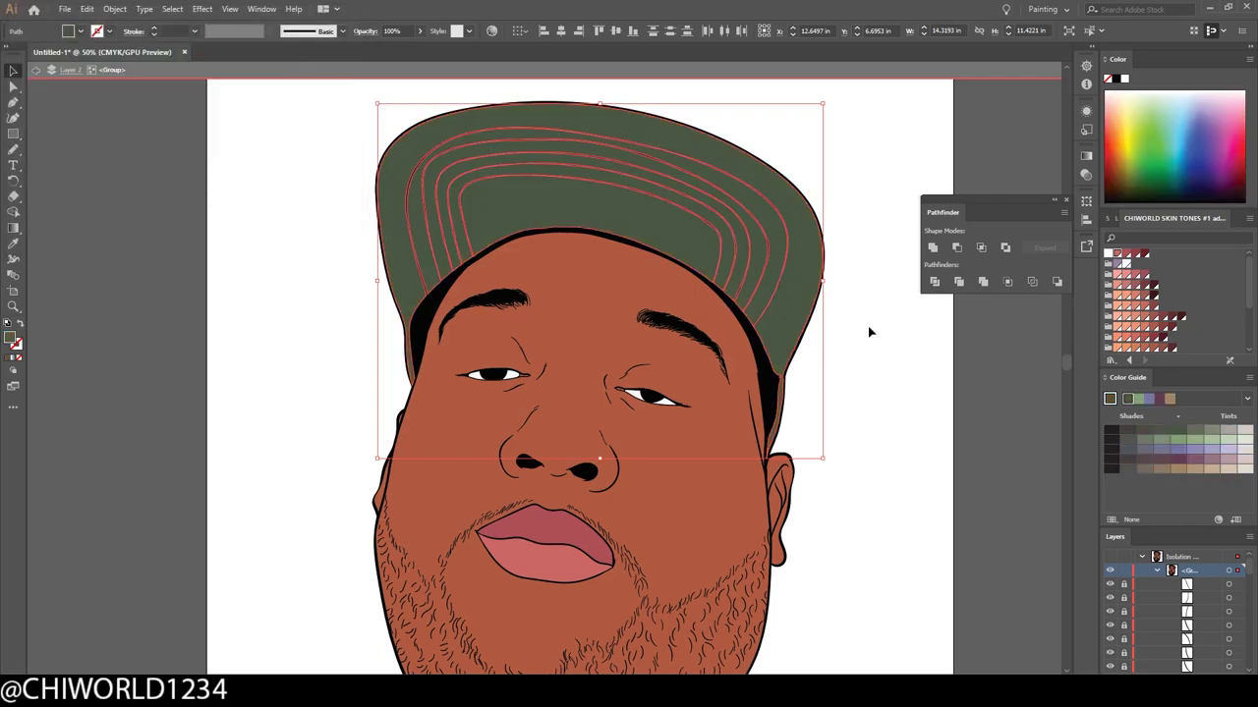
pyautogui.scroll(-3, 926, 433)
pyautogui.scroll(5, 989, 436)
pyautogui.scroll(2, 468, 139)
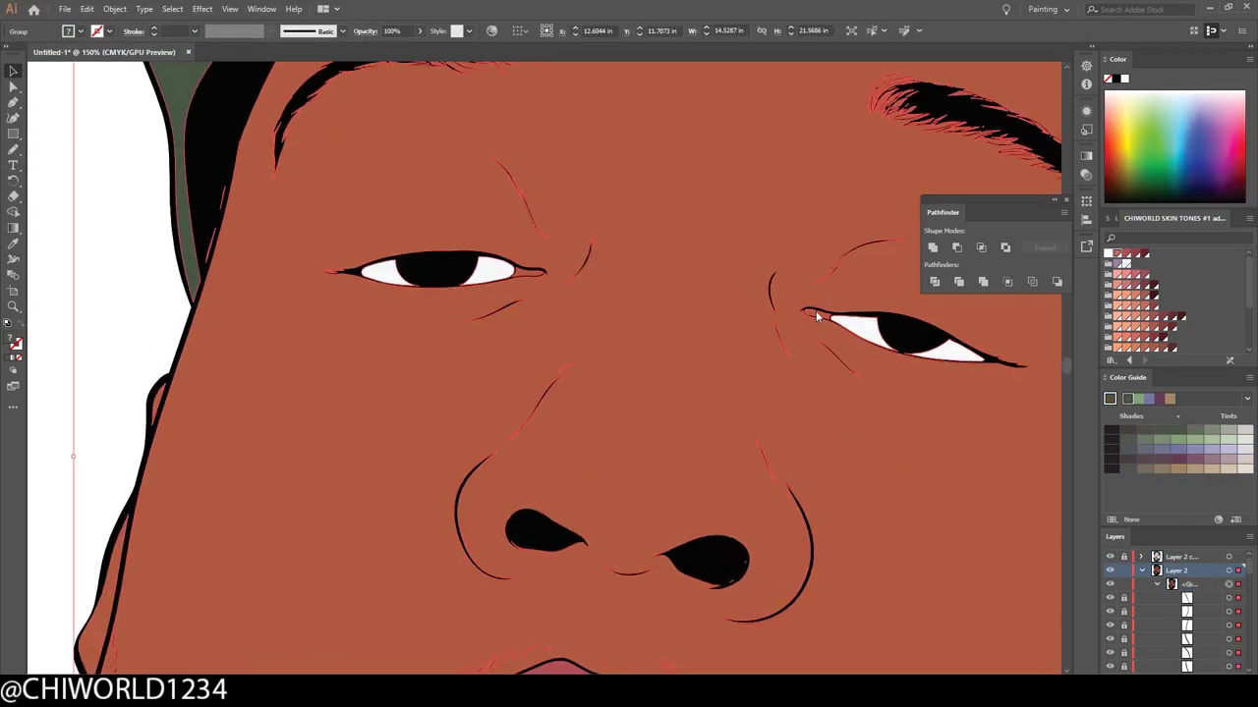
# Step: Select the pink inner corner of the right eye inside the face group, then exit
pyautogui.doubleClick(811, 312)
pyautogui.click(811, 312)
pyautogui.press('Escape')
pyautogui.scroll(-4, 851, 438)
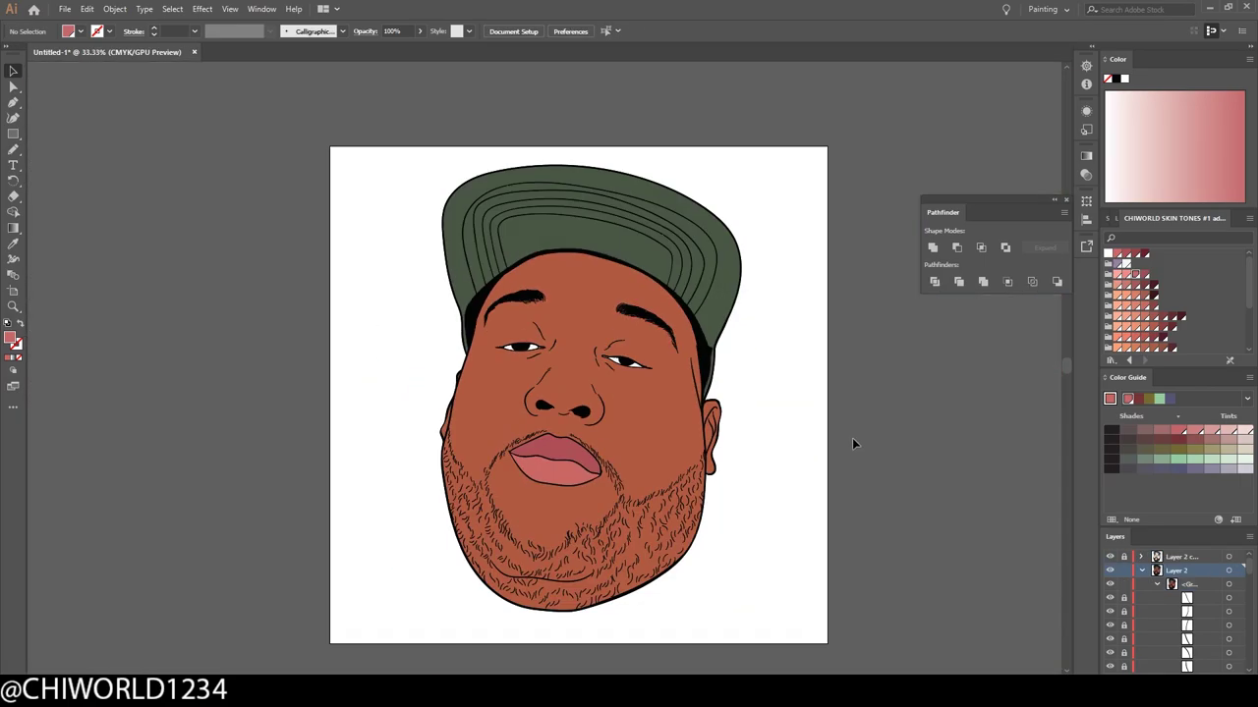
pyautogui.scroll(1, 654, 385)
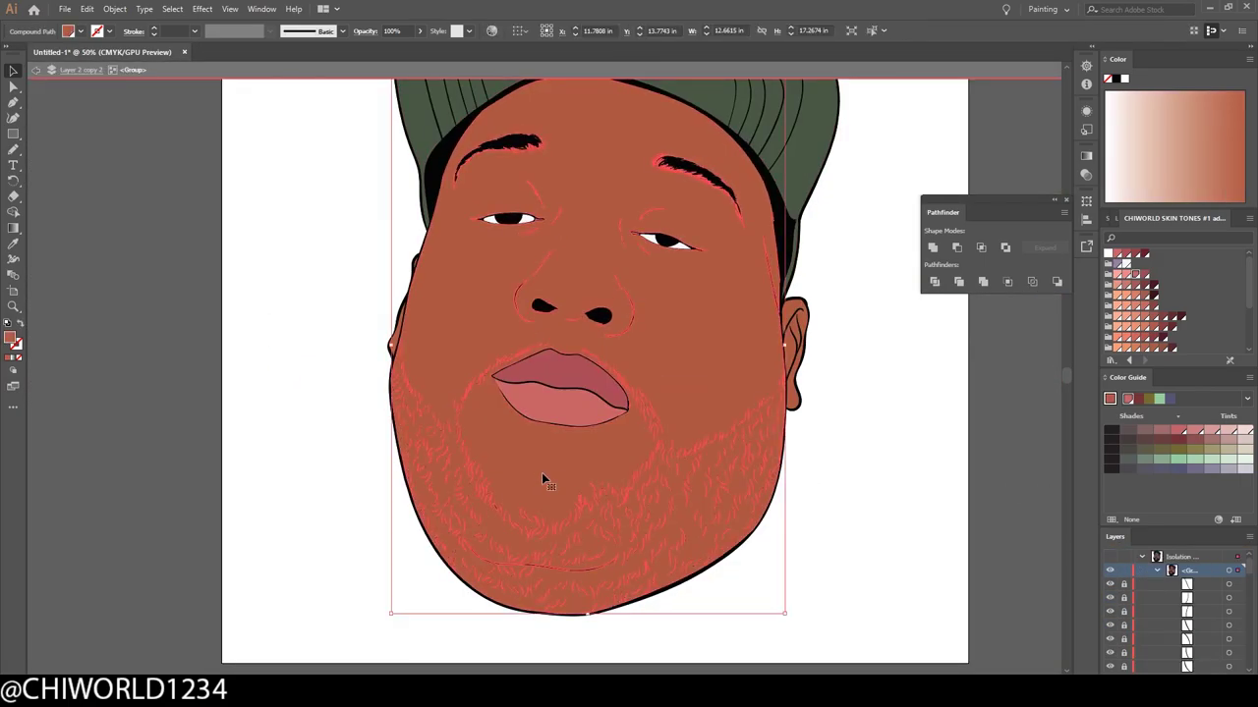
# Step: Enter the beard group to inspect it, then leave it
pyautogui.doubleClick(541, 472)
pyautogui.scroll(3, 545, 371)
pyautogui.scroll(-1, 850, 397)
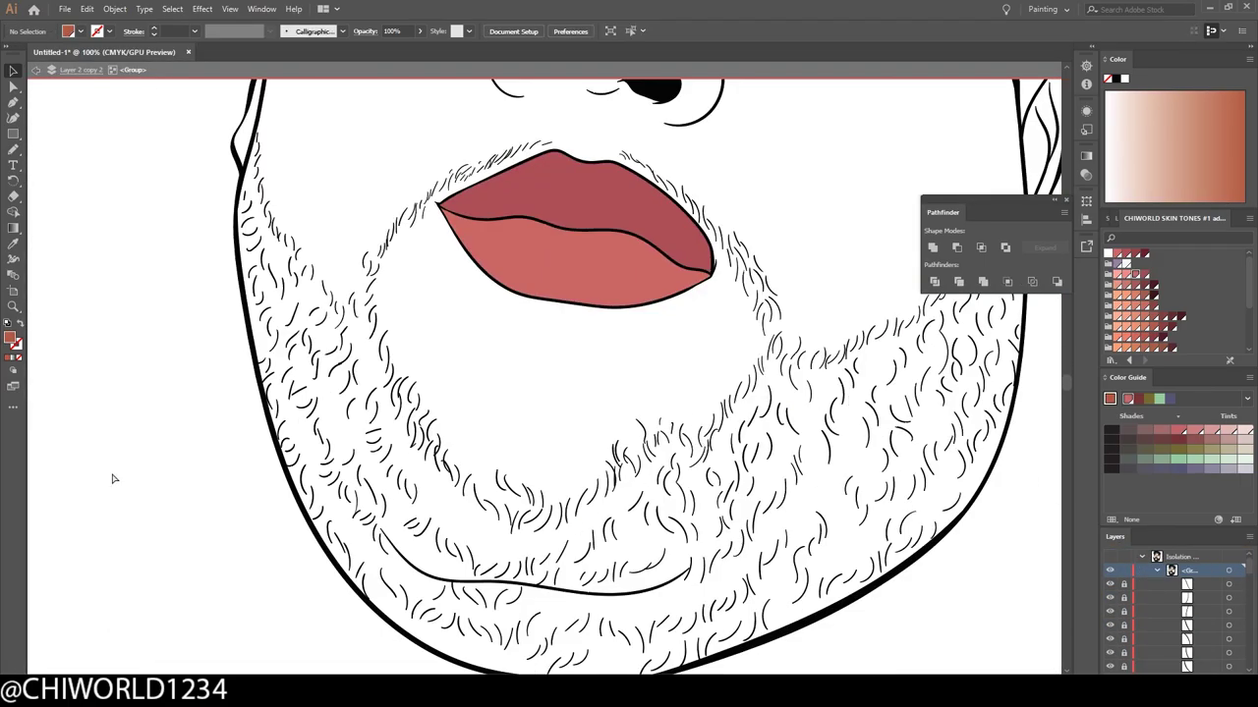
pyautogui.scroll(5, 415, 284)
pyautogui.scroll(1, 469, 264)
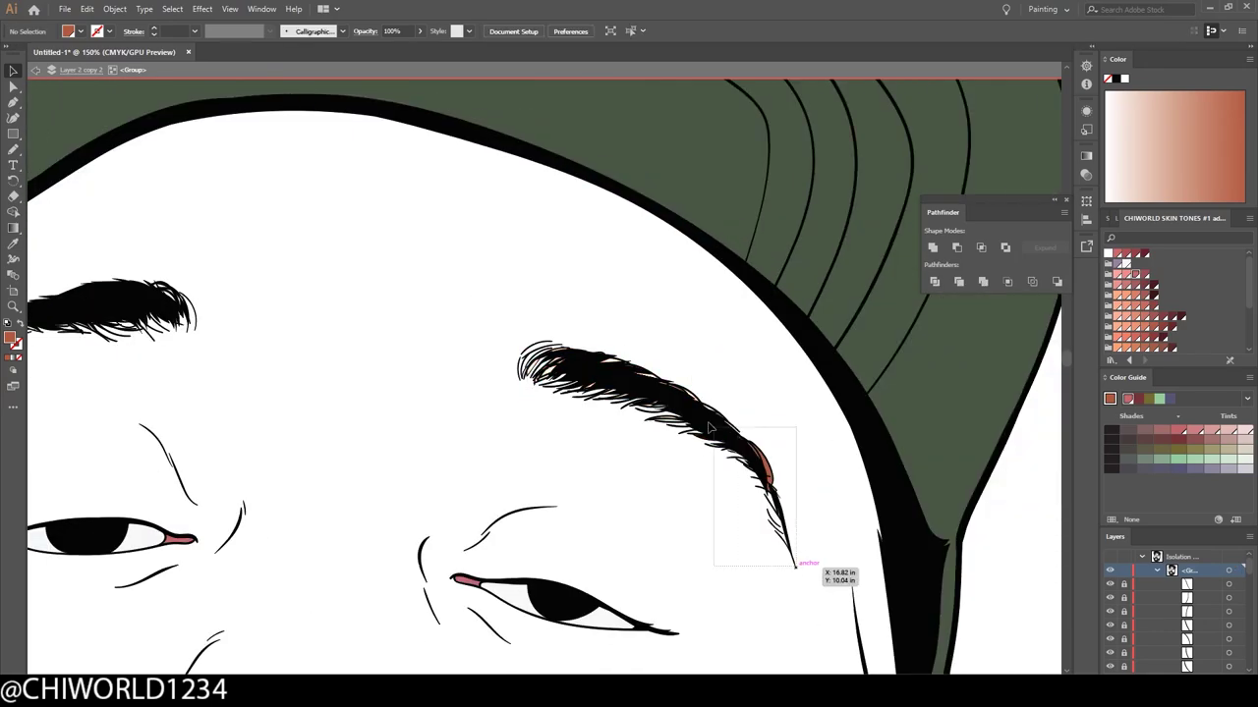
pyautogui.scroll(-5, 876, 499)
pyautogui.press('Escape')
pyautogui.scroll(-2, 1158, 312)
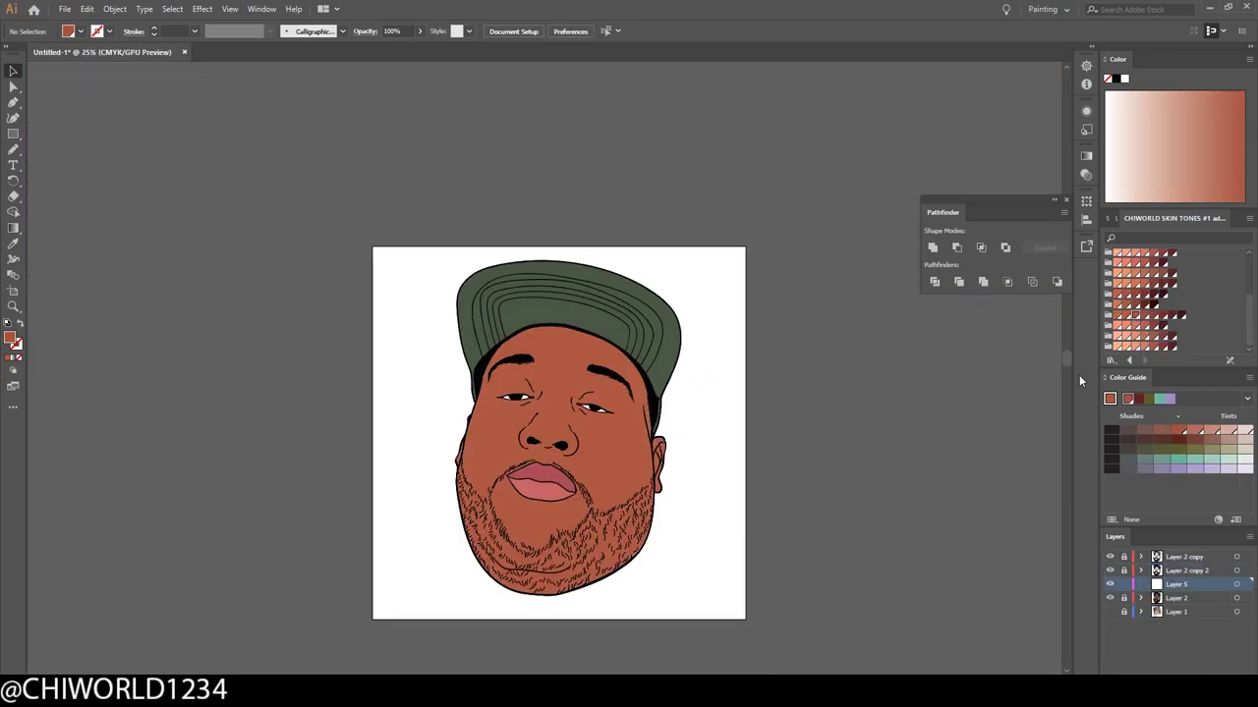
# Step: With the Blob Brush, paint a darker shadow from under the nose to the lip
pyautogui.press('b')
pyautogui.scroll(3, 709, 390)
pyautogui.scroll(2, 717, 392)
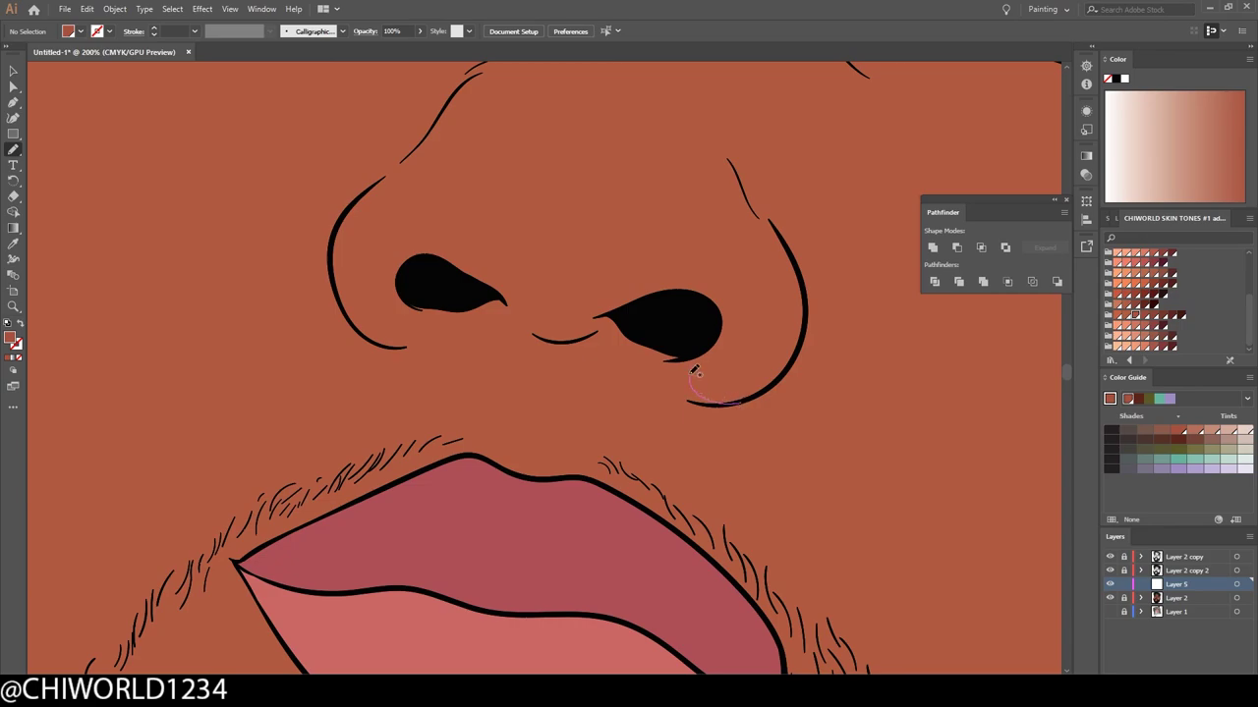
pyautogui.moveTo(554, 341); pyautogui.dragTo(635, 529)
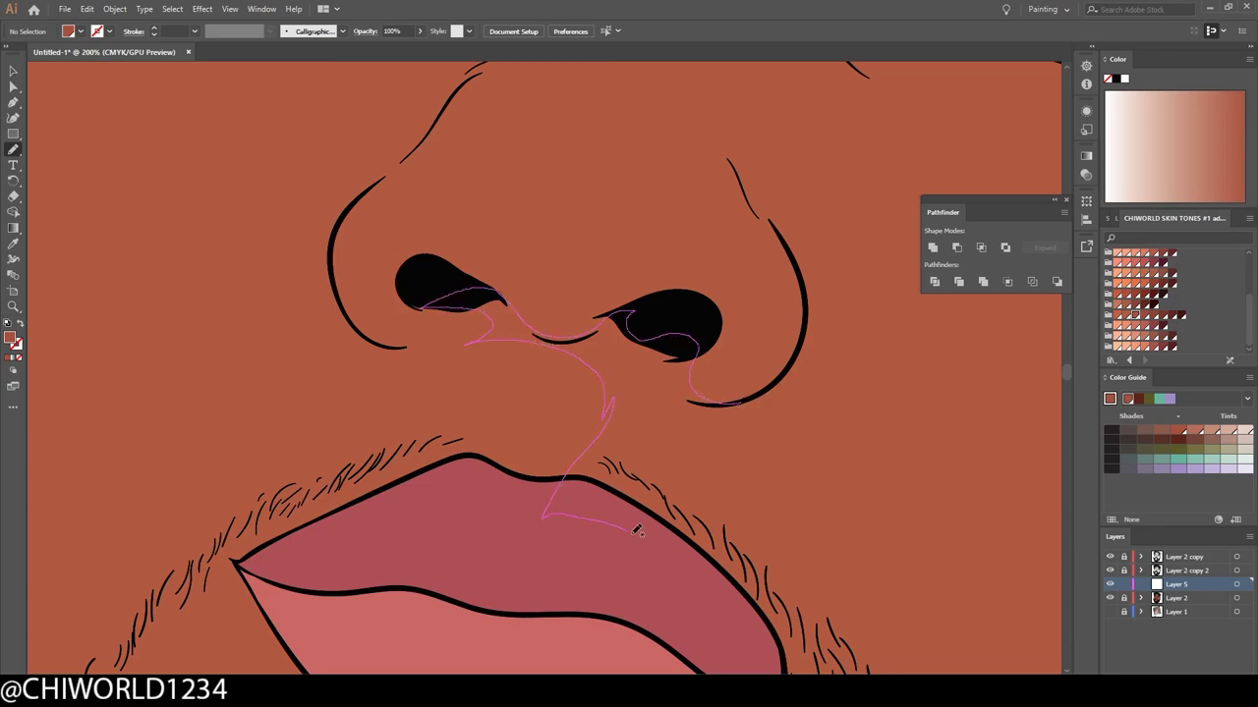
pyautogui.moveTo(818, 351); pyautogui.dragTo(813, 355)
pyautogui.scroll(-1, 955, 556)
pyautogui.scroll(3, 954, 556)
pyautogui.hscroll(1, 954, 556)
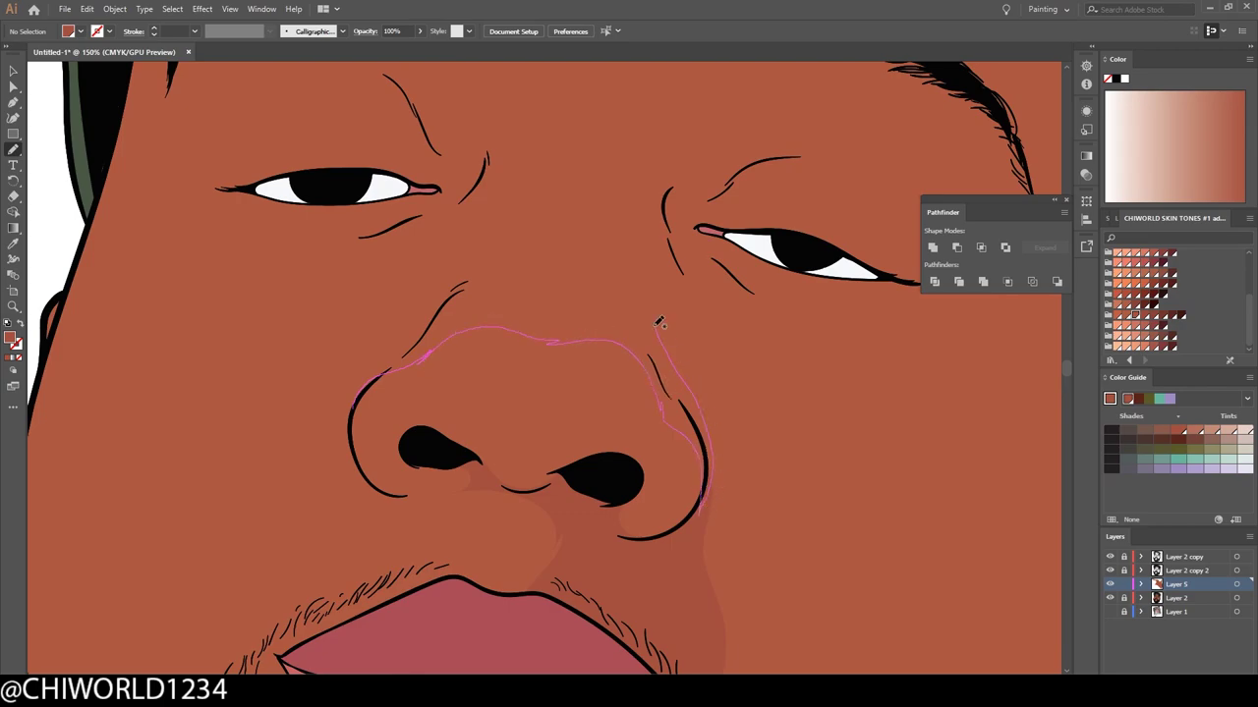
# Step: Paint shadows over the nose top, between the eyes, down the bridge and around the nostrils
pyautogui.moveTo(376, 378); pyautogui.dragTo(378, 376)
pyautogui.hotkey('ctrl', '0')
pyautogui.hotkey('ctrl', '1')
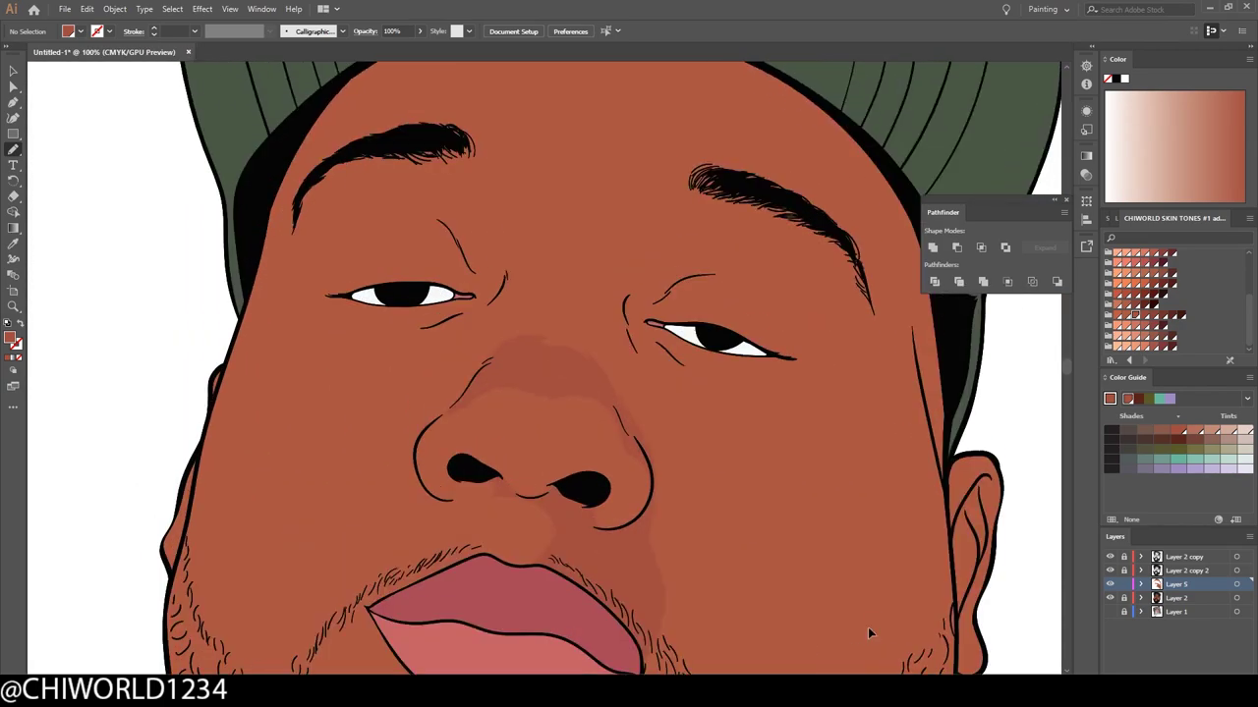
pyautogui.moveTo(495, 343); pyautogui.dragTo(496, 346)
pyautogui.moveTo(541, 265); pyautogui.dragTo(538, 269)
pyautogui.hotkey('ctrl', '0')
pyautogui.hotkey('ctrl', '1')
pyautogui.moveTo(461, 548); pyautogui.dragTo(663, 630)
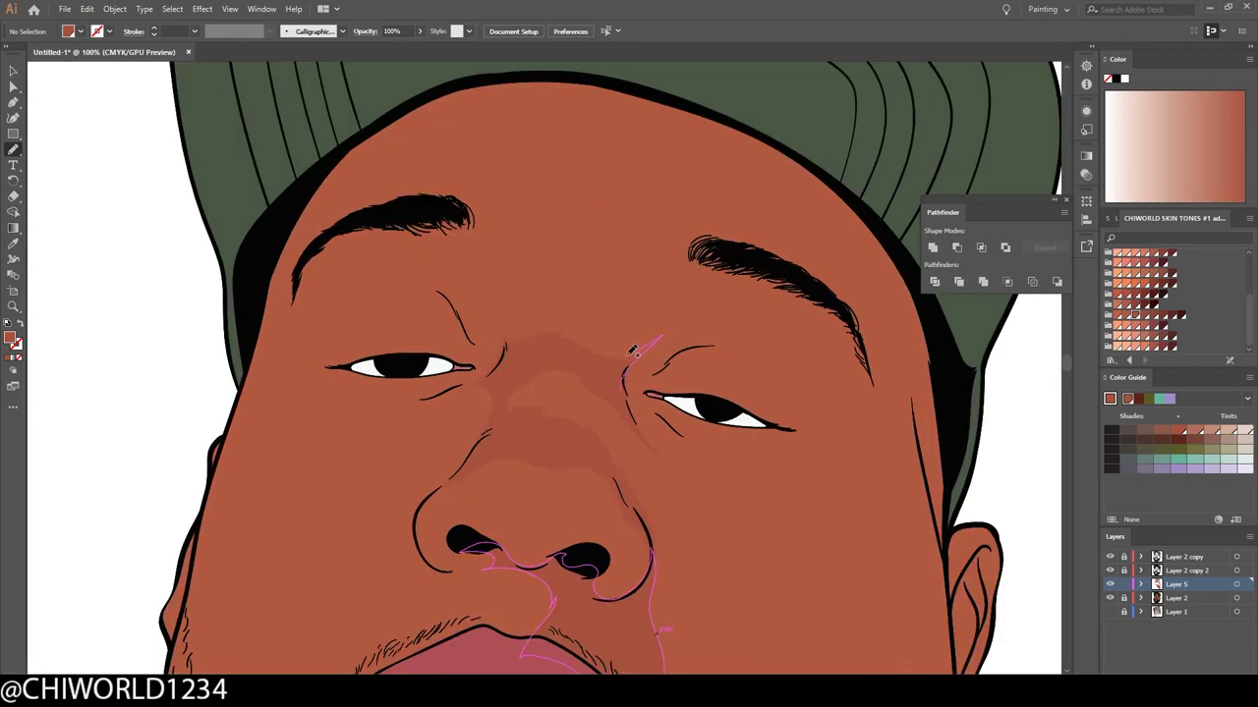
# Step: Shade around the left eye: eyelid, above and below it, plus the side of the nose
pyautogui.hotkey('ctrl', '-')
pyautogui.hotkey('ctrl', '+')
pyautogui.hotkey('ctrl', '+')
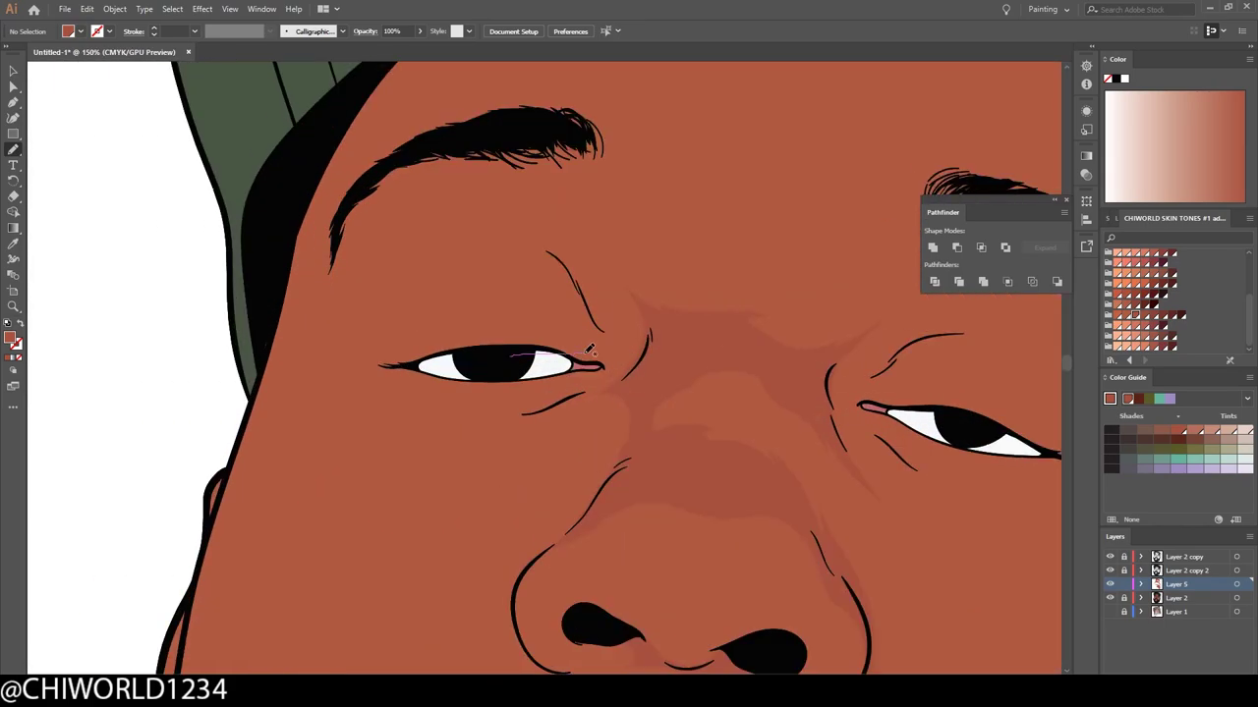
pyautogui.moveTo(500, 254); pyautogui.dragTo(462, 258)
pyautogui.moveTo(570, 314); pyautogui.dragTo(590, 322)
pyautogui.moveTo(460, 326); pyautogui.dragTo(432, 277)
pyautogui.moveTo(884, 405)
pyautogui.mouseDown()
pyautogui.moveTo(531, 404)
pyautogui.moveTo(853, 440)
pyautogui.mouseUp()
pyautogui.moveTo(476, 565); pyautogui.dragTo(783, 550)
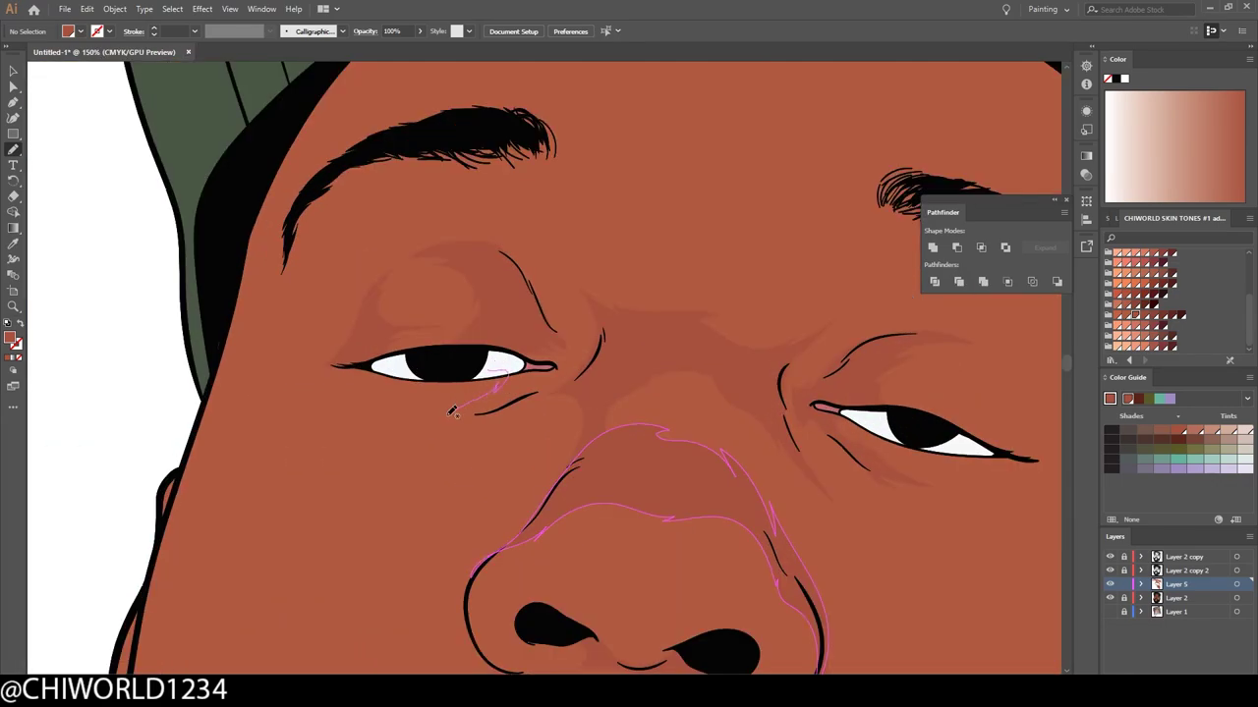
pyautogui.moveTo(452, 411); pyautogui.dragTo(425, 417)
pyautogui.hotkey('ctrl', '-')
# Step: Paint a shadow along the left brow and forehead, undoing a stray right-cheek stroke
pyautogui.moveTo(239, 300); pyautogui.dragTo(236, 408)
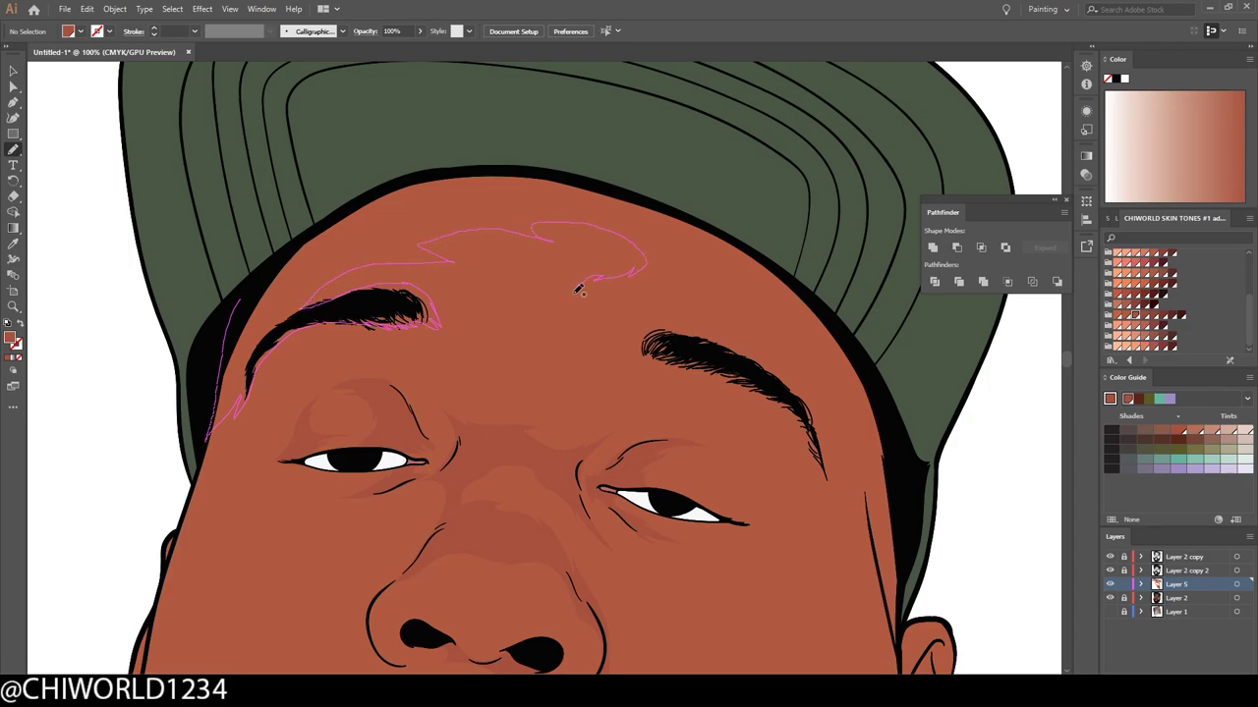
pyautogui.scroll(-3, 821, 407)
pyautogui.scroll(2, 733, 276)
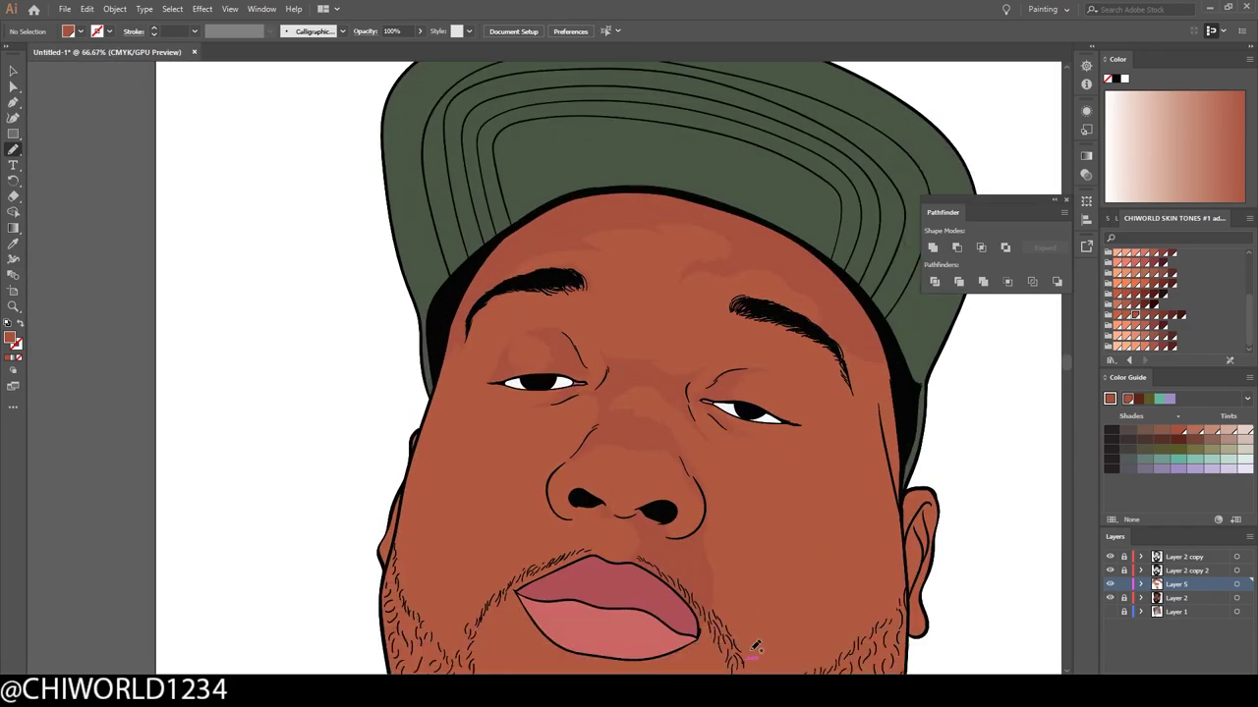
pyautogui.scroll(2, 733, 276)
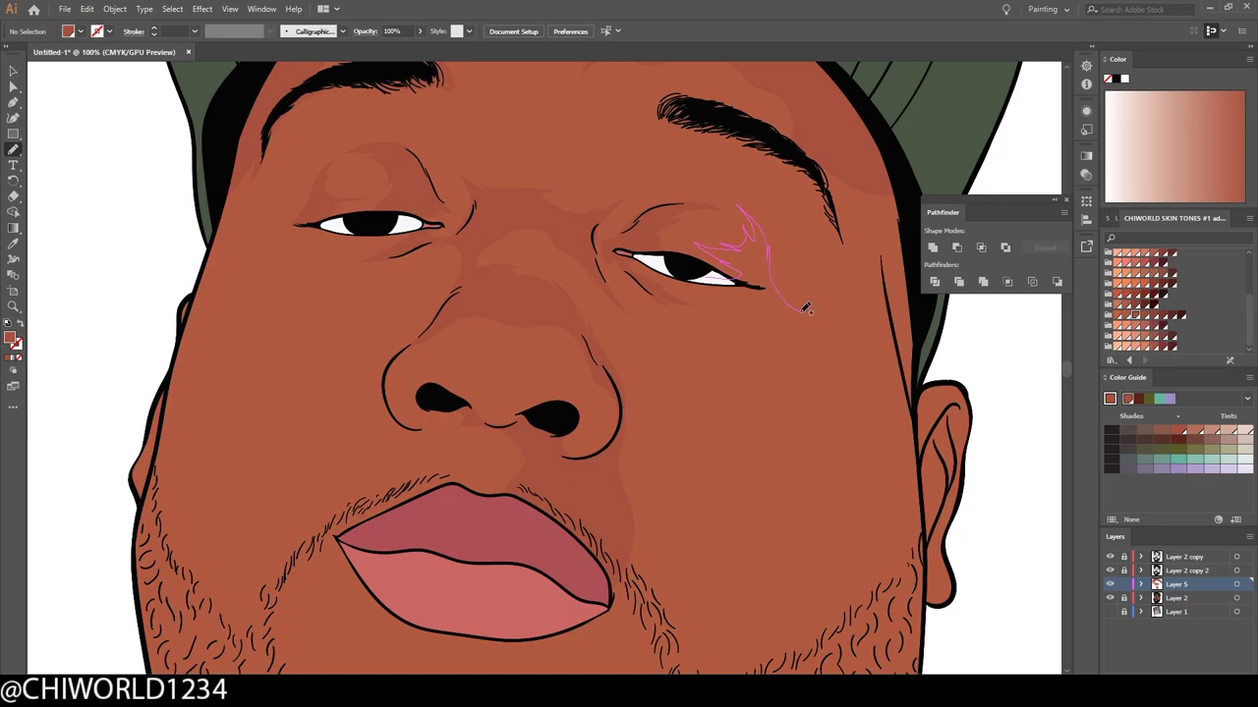
pyautogui.moveTo(888, 169); pyautogui.dragTo(907, 539)
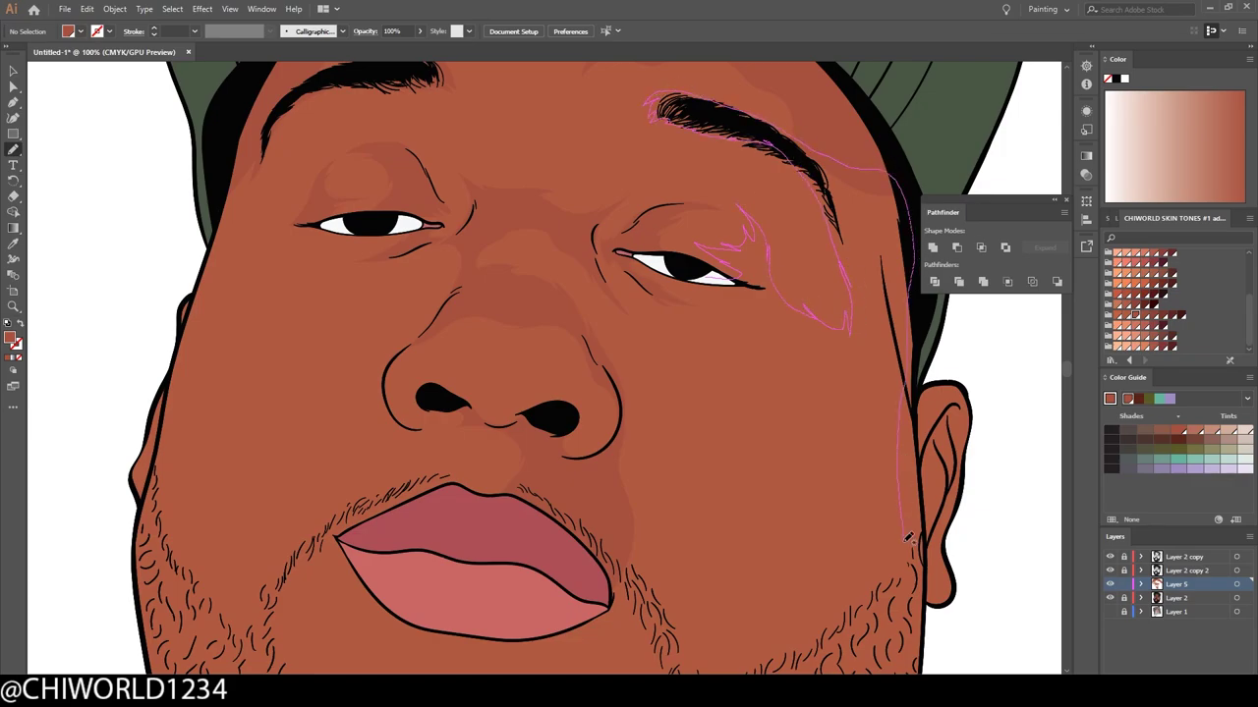
pyautogui.hotkey('ctrl', 'z')
pyautogui.scroll(-1, 727, 280)
pyautogui.scroll(1, 675, 211)
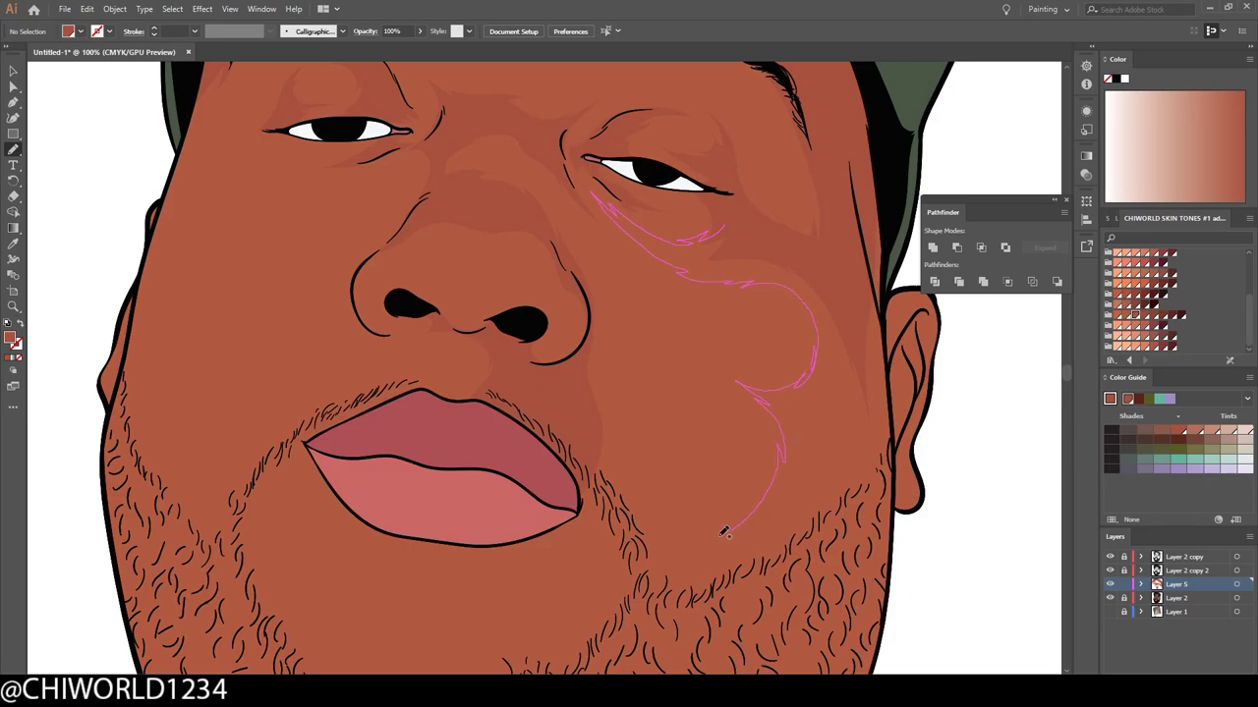
# Step: Undo the latest cheek shape, then repaint shadows beside the nose and below the lip
pyautogui.scroll(-3, 831, 583)
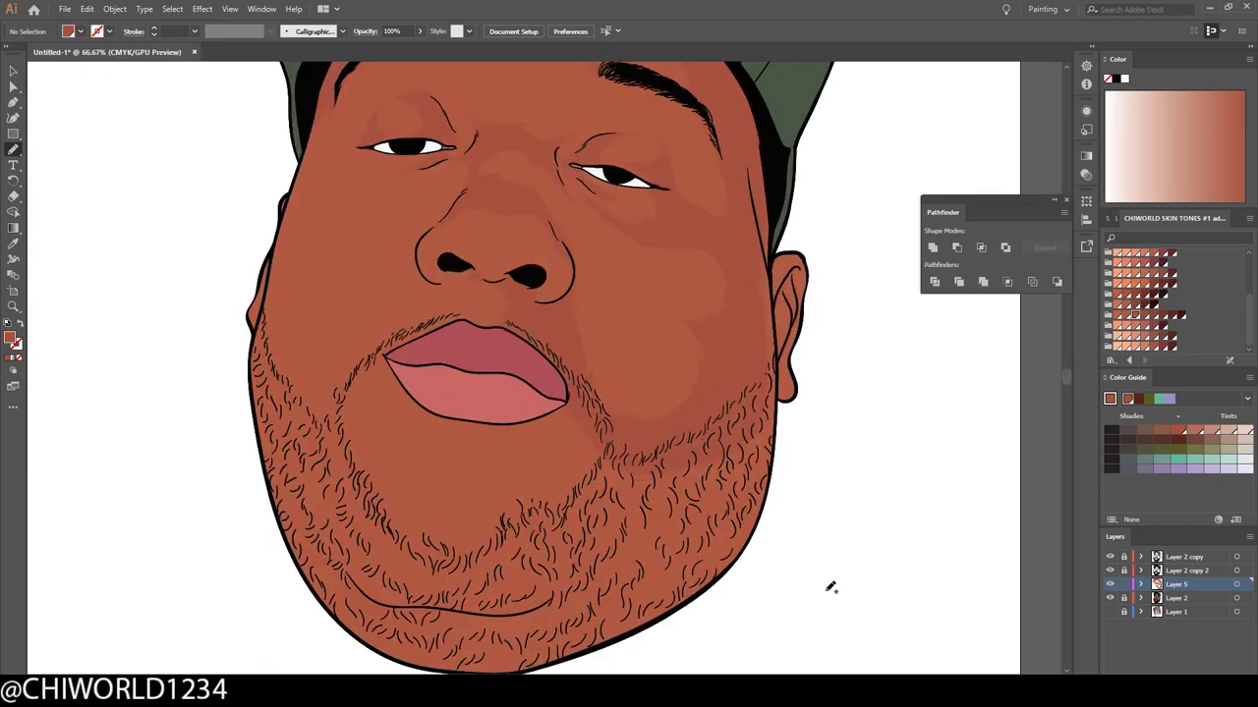
pyautogui.scroll(2, 825, 592)
pyautogui.scroll(1, 825, 592)
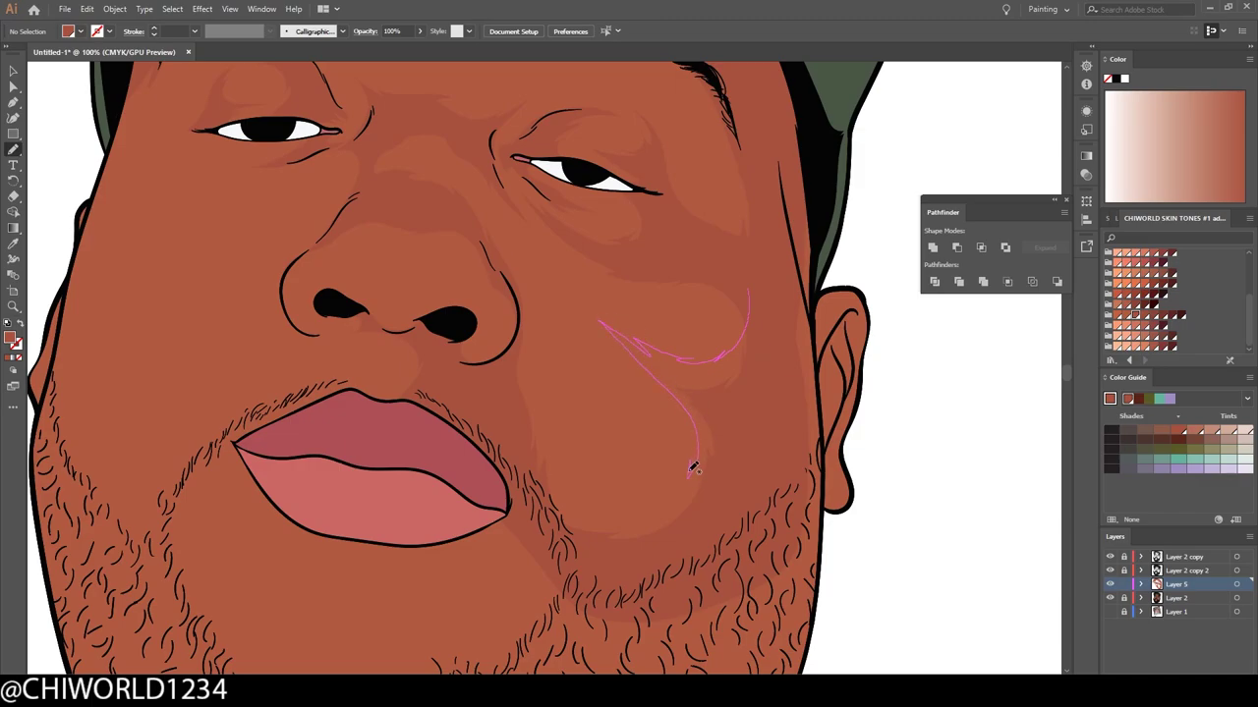
pyautogui.hotkey('ctrl', 'z')
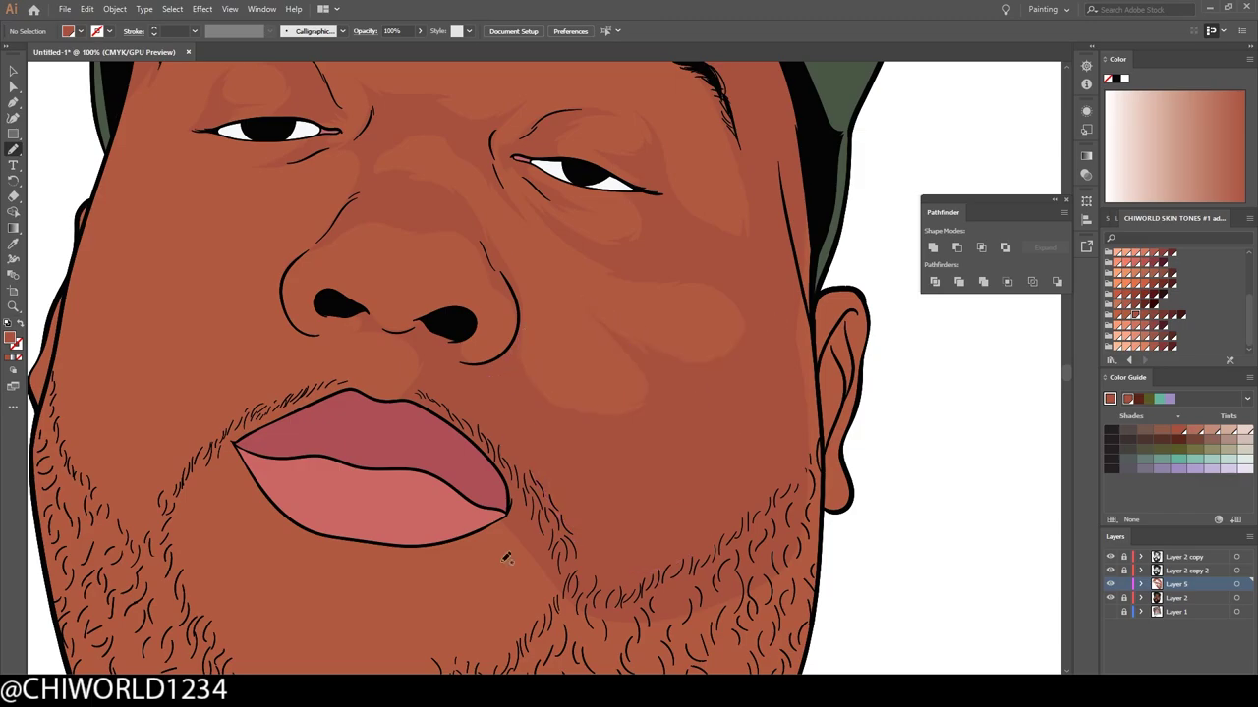
pyautogui.scroll(-3, 580, 639)
pyautogui.scroll(4, 580, 432)
pyautogui.moveTo(549, 246); pyautogui.dragTo(595, 442)
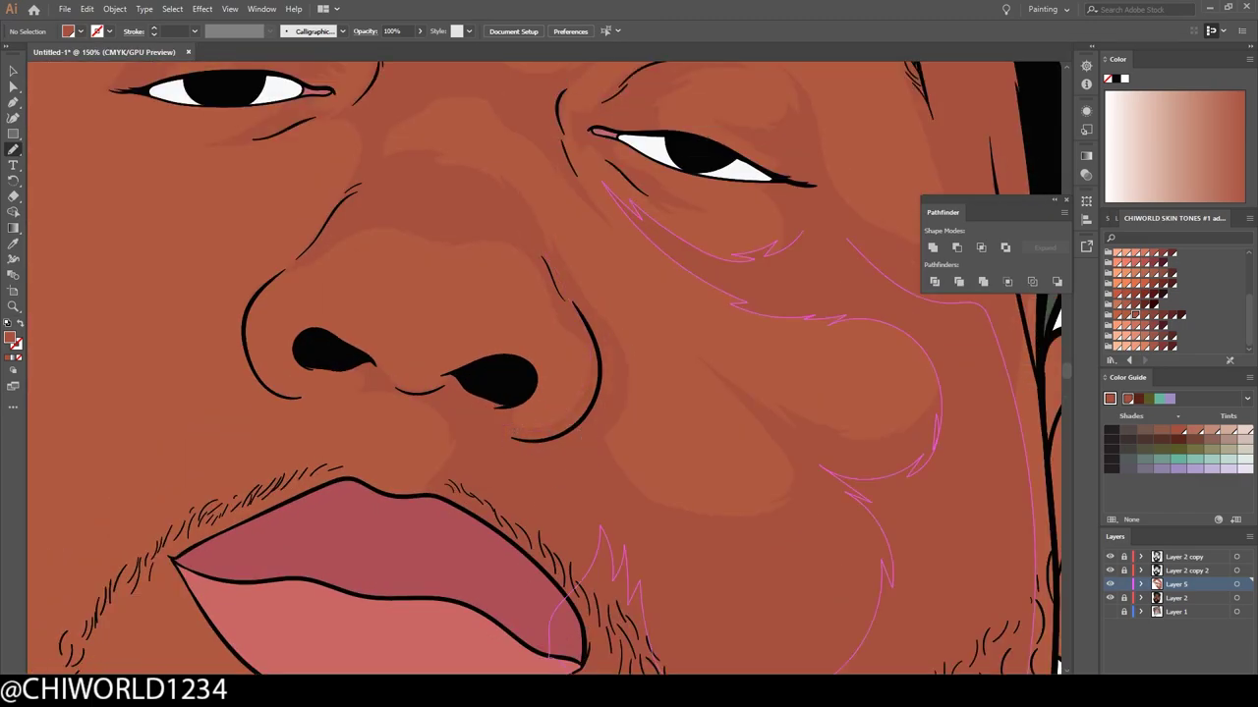
pyautogui.scroll(-2, 656, 352)
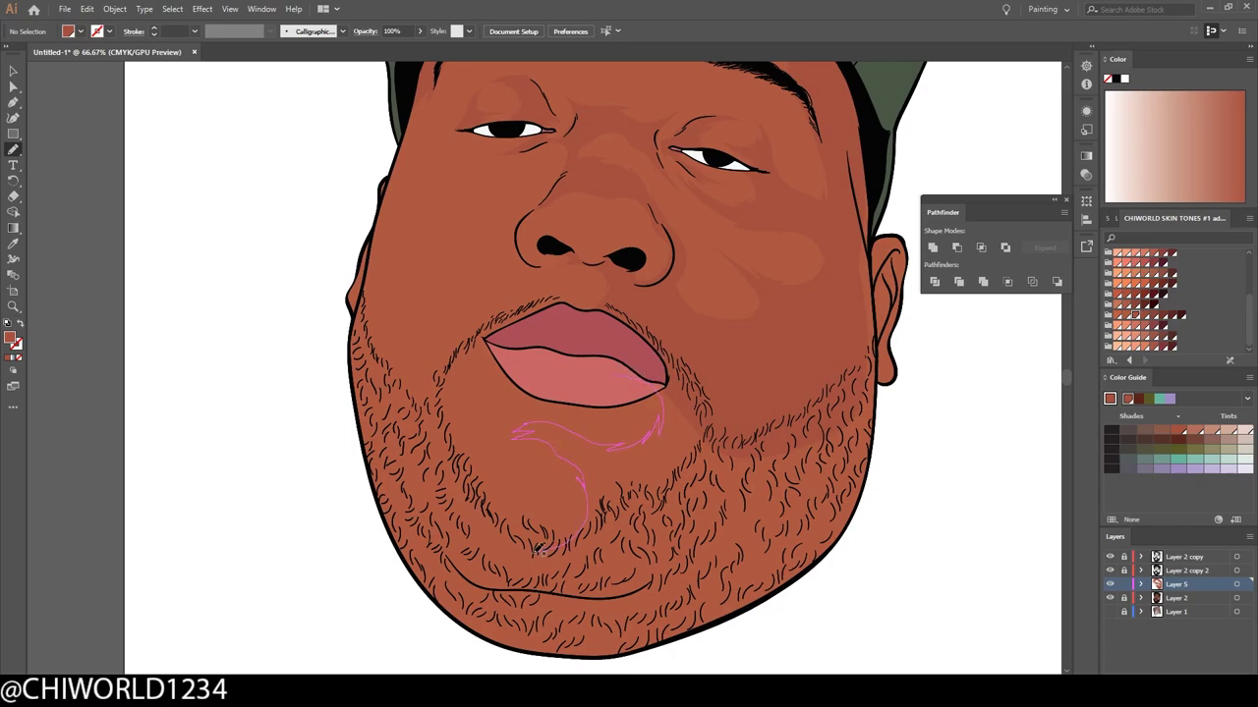
pyautogui.moveTo(538, 549); pyautogui.dragTo(541, 552)
# Step: Paint shadows along the left jaw and beard and the lower right jaw
pyautogui.hscroll(2, 548, 519)
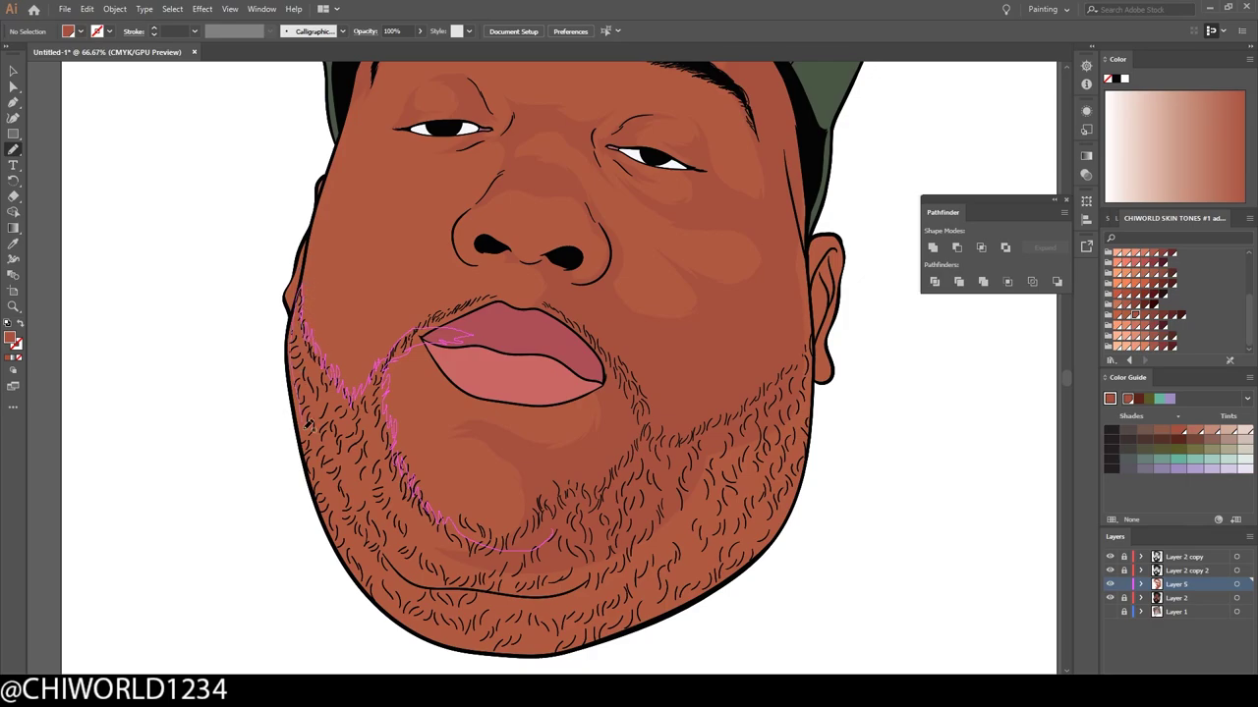
pyautogui.scroll(-2, 307, 423)
pyautogui.scroll(3, 629, 581)
pyautogui.moveTo(663, 523)
pyautogui.mouseDown()
pyautogui.moveTo(339, 596)
pyautogui.moveTo(674, 511)
pyautogui.mouseUp()
pyautogui.scroll(-1, 801, 372)
pyautogui.scroll(-1, 801, 371)
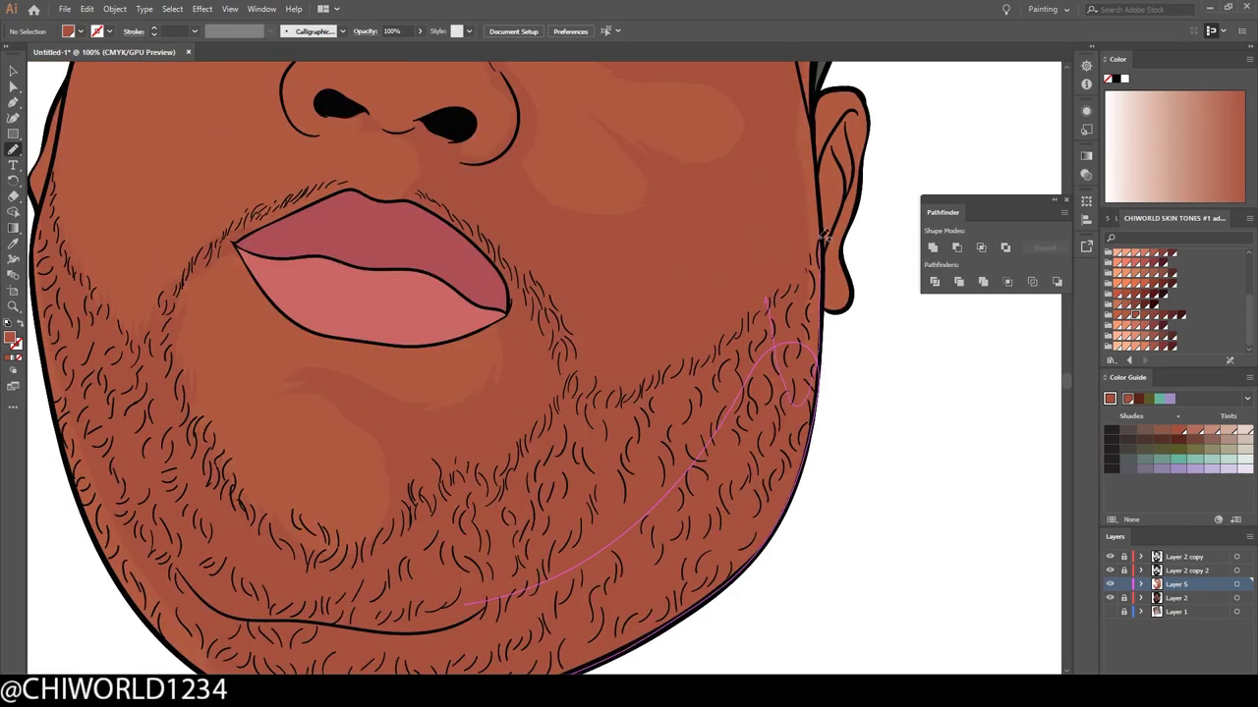
pyautogui.scroll(-2, 786, 550)
pyautogui.scroll(3, 791, 535)
pyautogui.moveTo(801, 371)
pyautogui.mouseDown()
pyautogui.moveTo(791, 536)
pyautogui.moveTo(580, 591)
pyautogui.mouseUp()
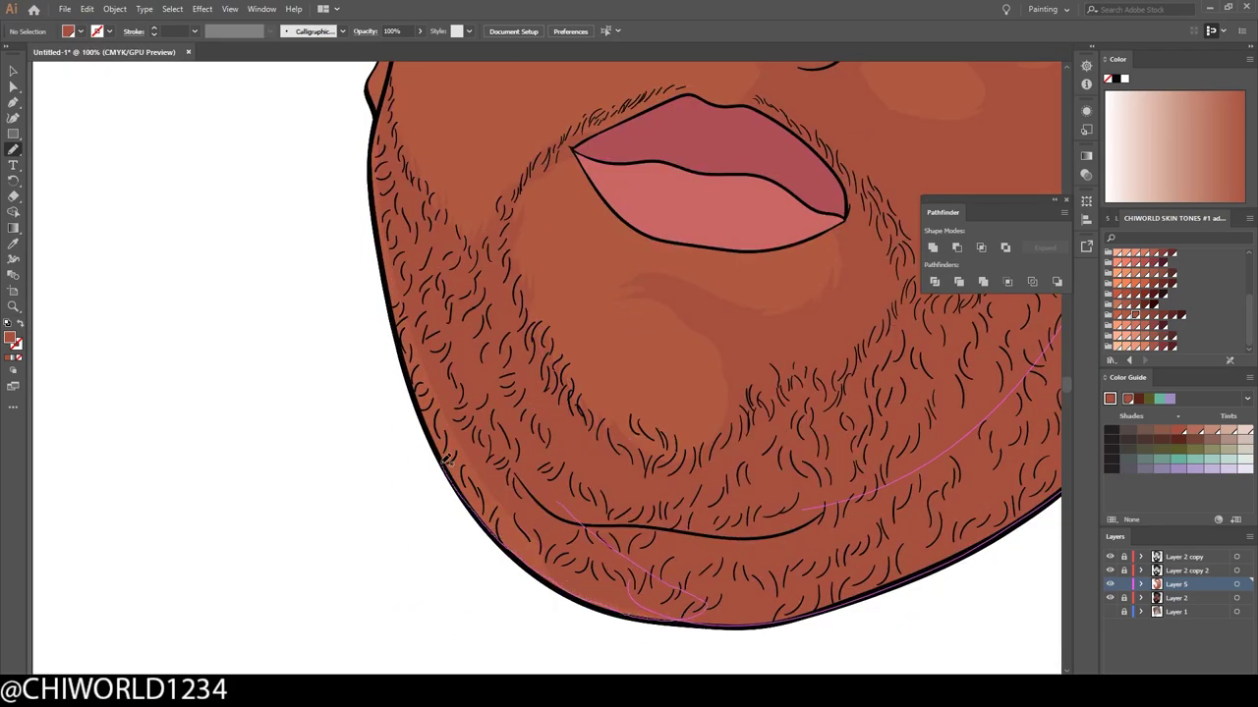
# Step: Paint shadows around the nostril and along the upper lip
pyautogui.scroll(-1, 382, 227)
pyautogui.scroll(-2, 589, 393)
pyautogui.scroll(4, 609, 232)
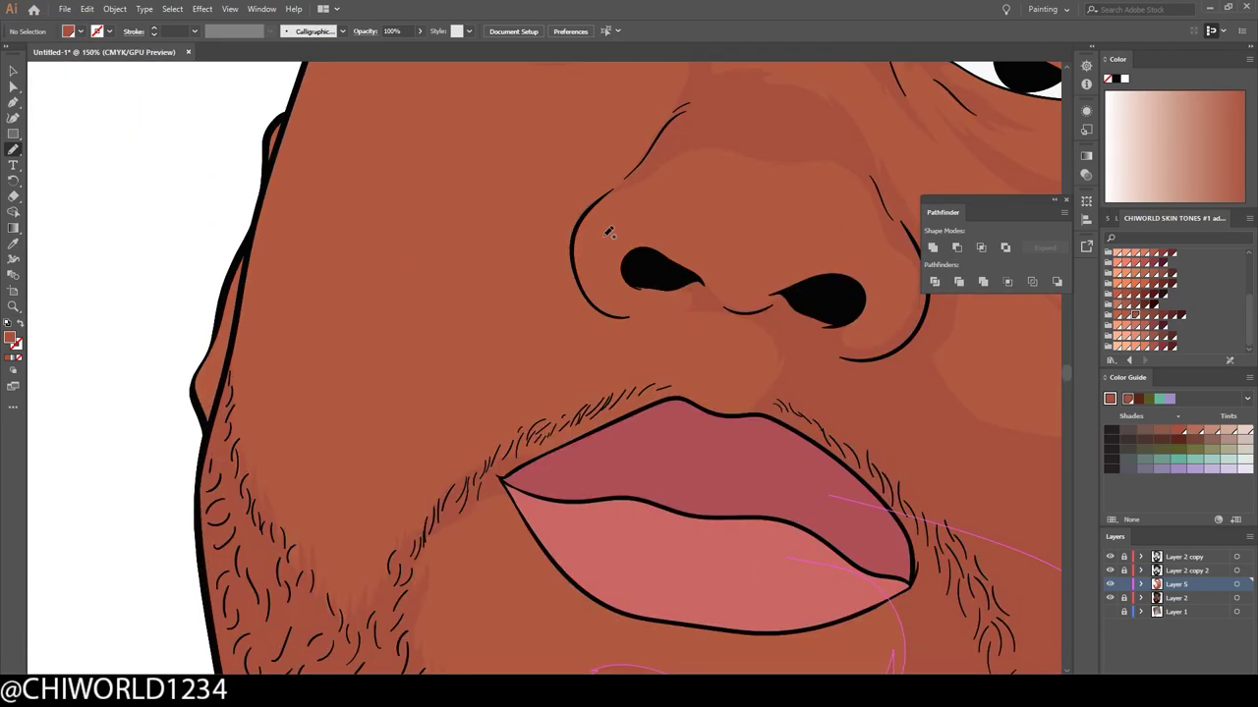
pyautogui.moveTo(568, 305); pyautogui.dragTo(515, 263)
pyautogui.scroll(-1, 516, 263)
pyautogui.scroll(-1, 590, 432)
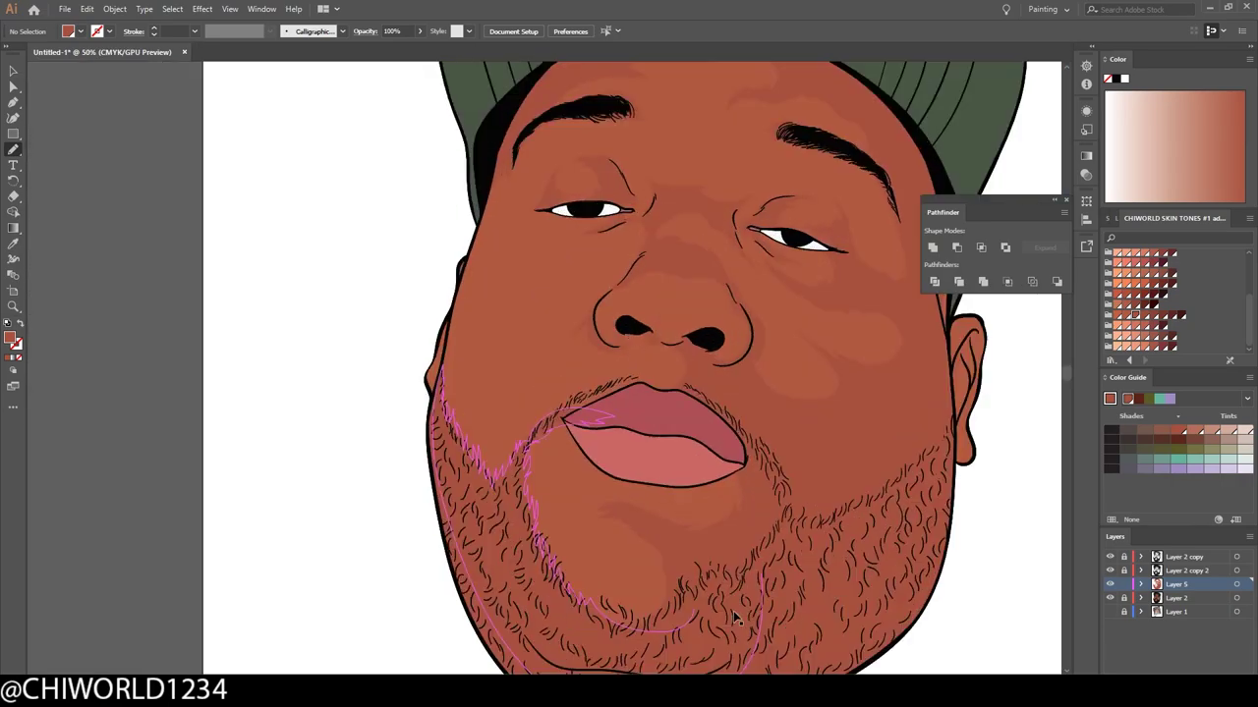
pyautogui.scroll(1, 603, 435)
pyautogui.moveTo(703, 371); pyautogui.dragTo(705, 375)
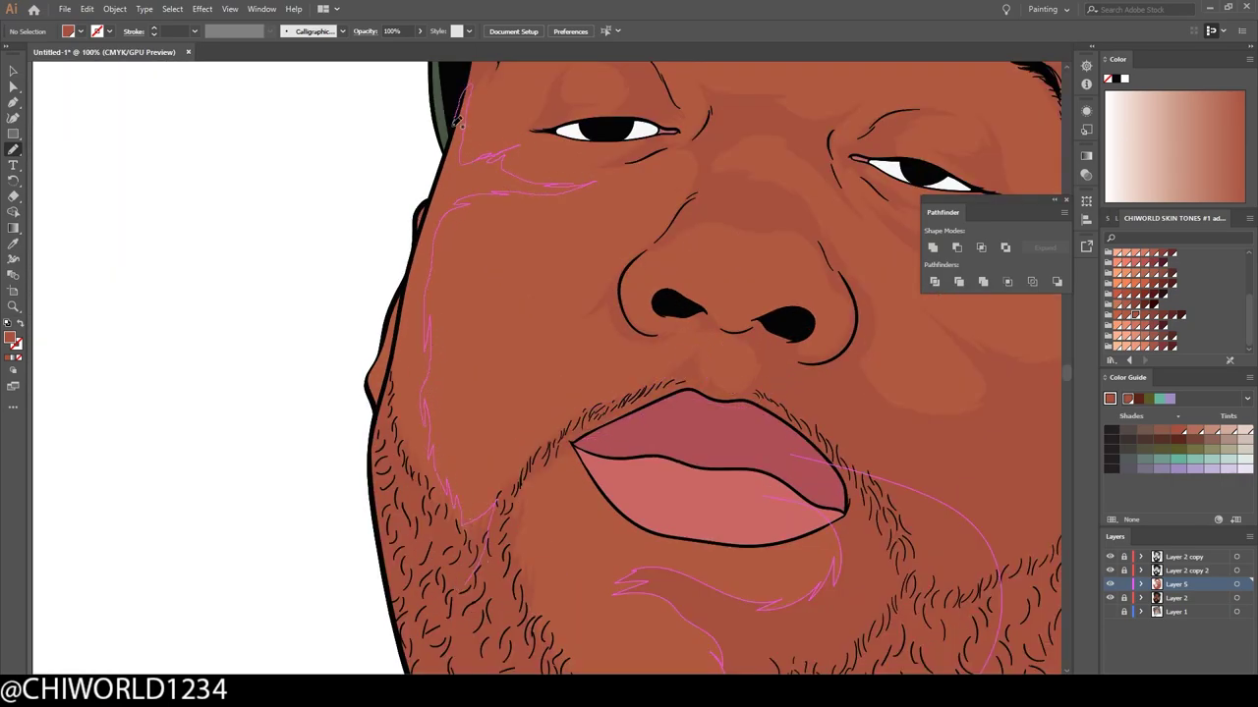
pyautogui.scroll(-1, 419, 253)
pyautogui.scroll(-2, 663, 606)
pyautogui.scroll(1, 662, 607)
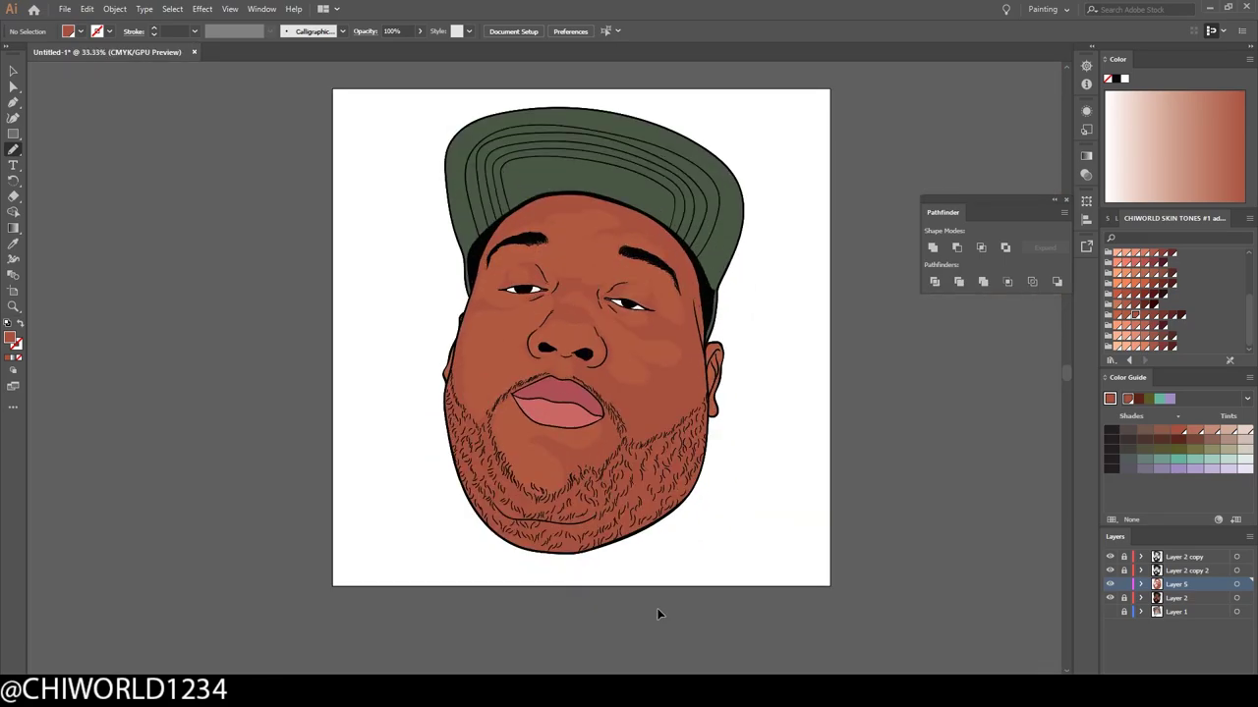
pyautogui.scroll(3, 664, 605)
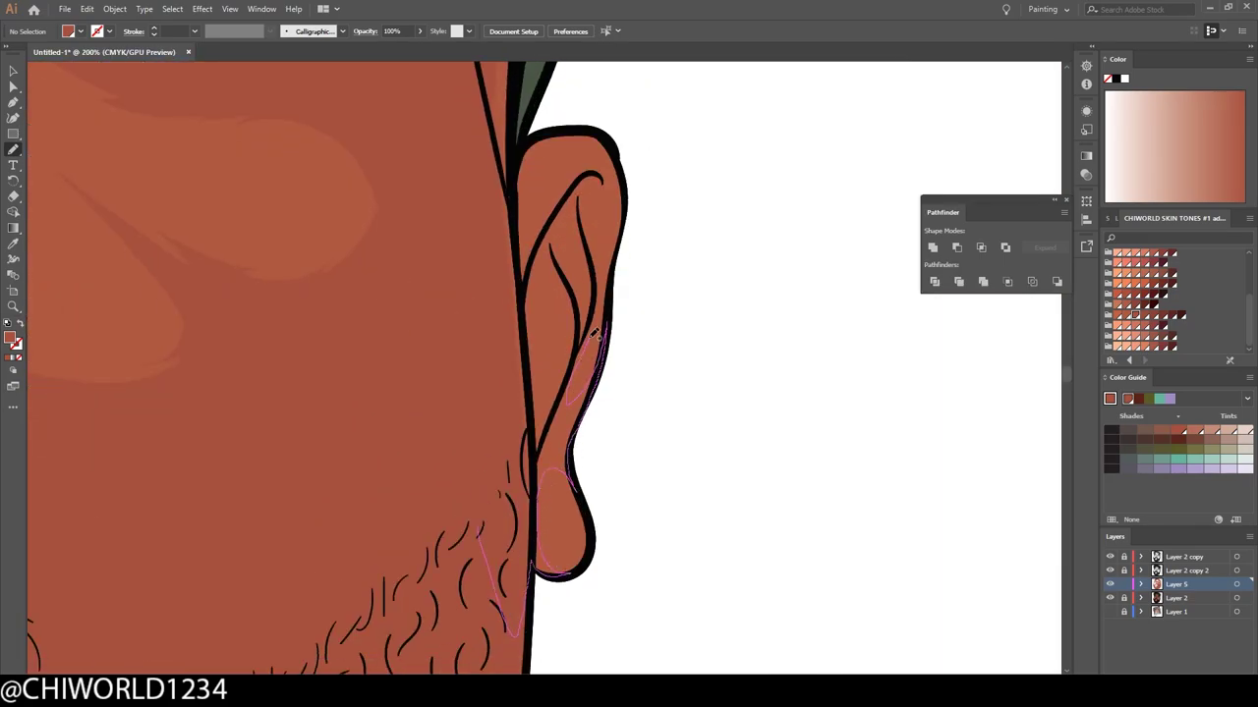
pyautogui.scroll(-1, 677, 645)
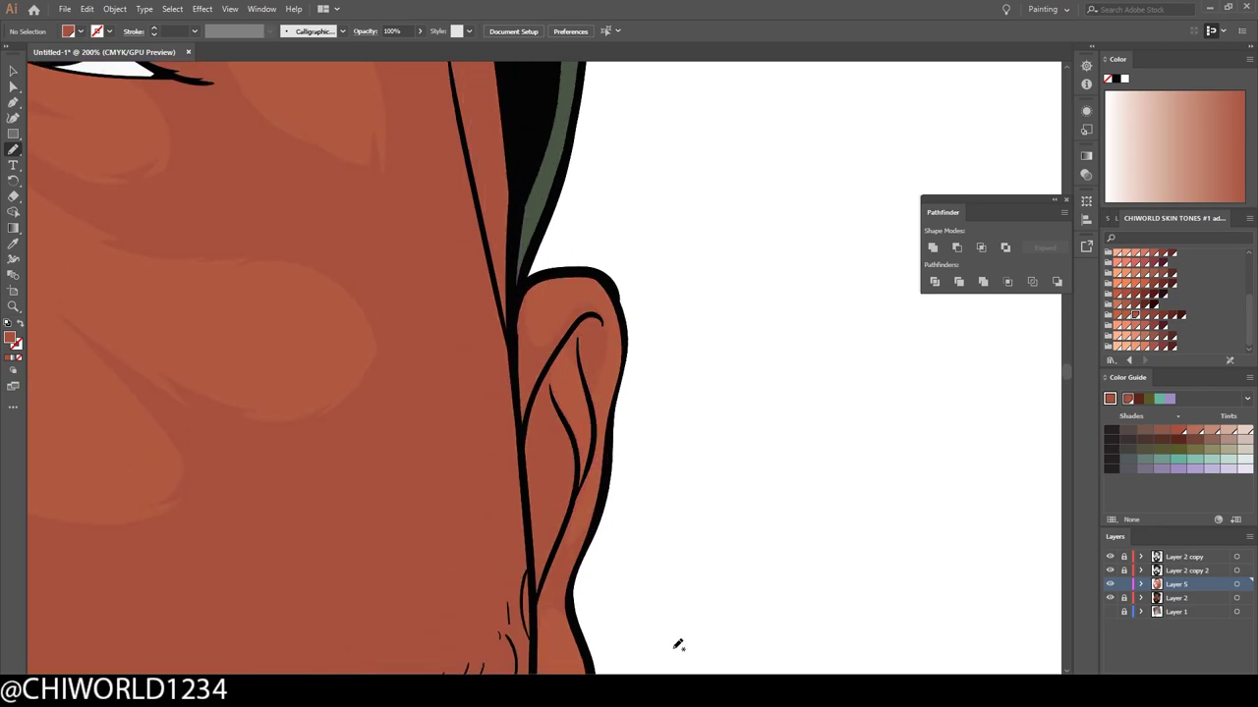
pyautogui.scroll(-3, 688, 641)
pyautogui.scroll(-1, 838, 556)
# Step: Add Layer 6 above Layer 5 and sketch light strokes near the cheek and eyebrow
pyautogui.click(1219, 671)
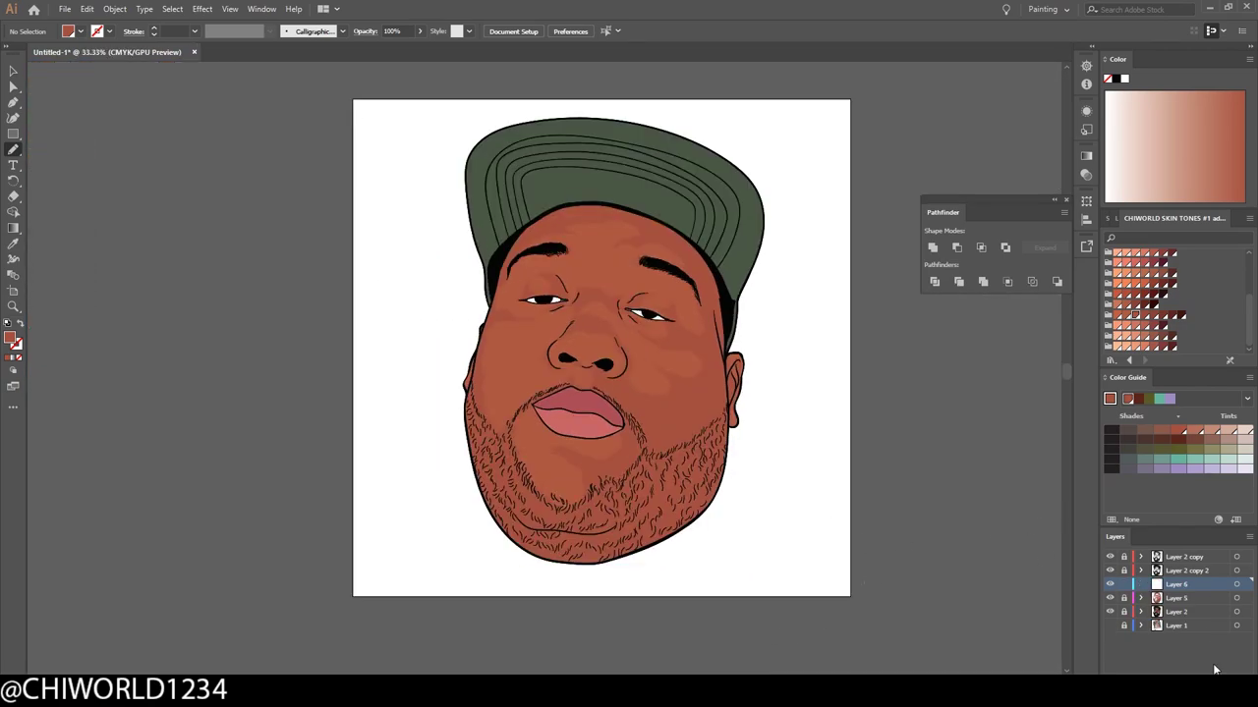
pyautogui.scroll(1, 980, 449)
pyautogui.scroll(2, 864, 373)
pyautogui.moveTo(794, 338); pyautogui.dragTo(778, 465)
pyautogui.scroll(-1, 815, 595)
pyautogui.scroll(2, 789, 330)
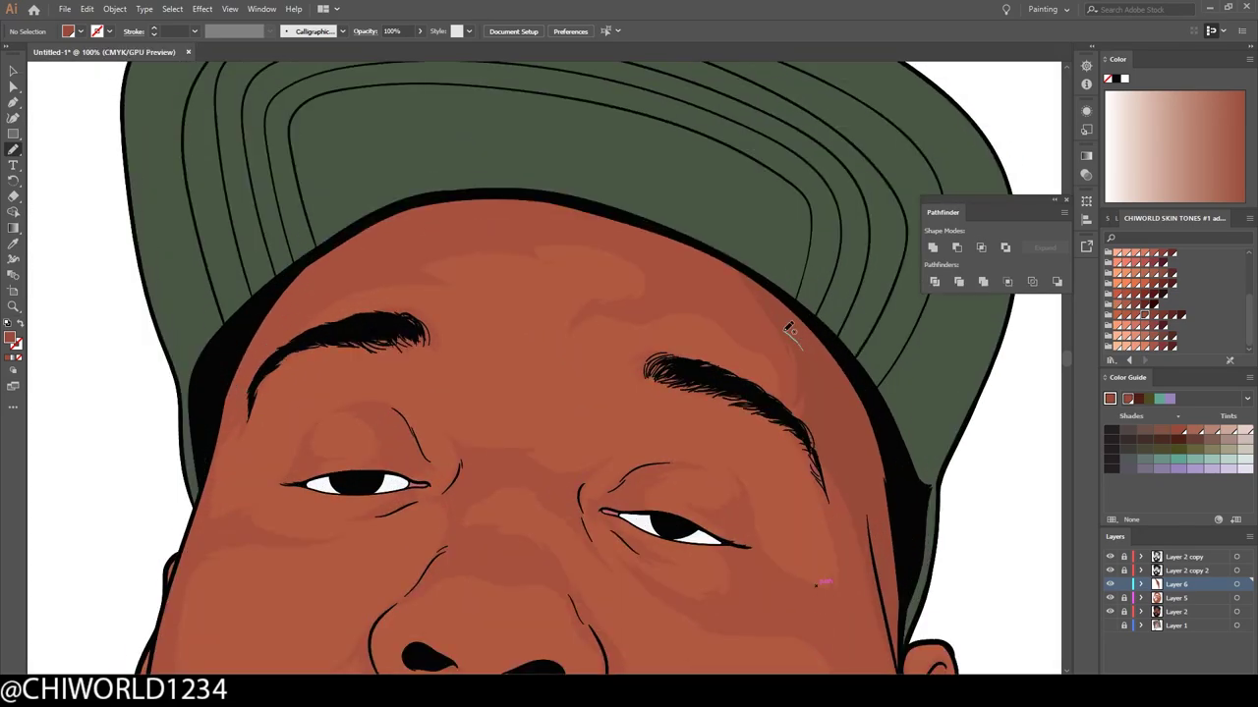
pyautogui.hscroll(-2, 649, 304)
pyautogui.moveTo(344, 312); pyautogui.dragTo(456, 327)
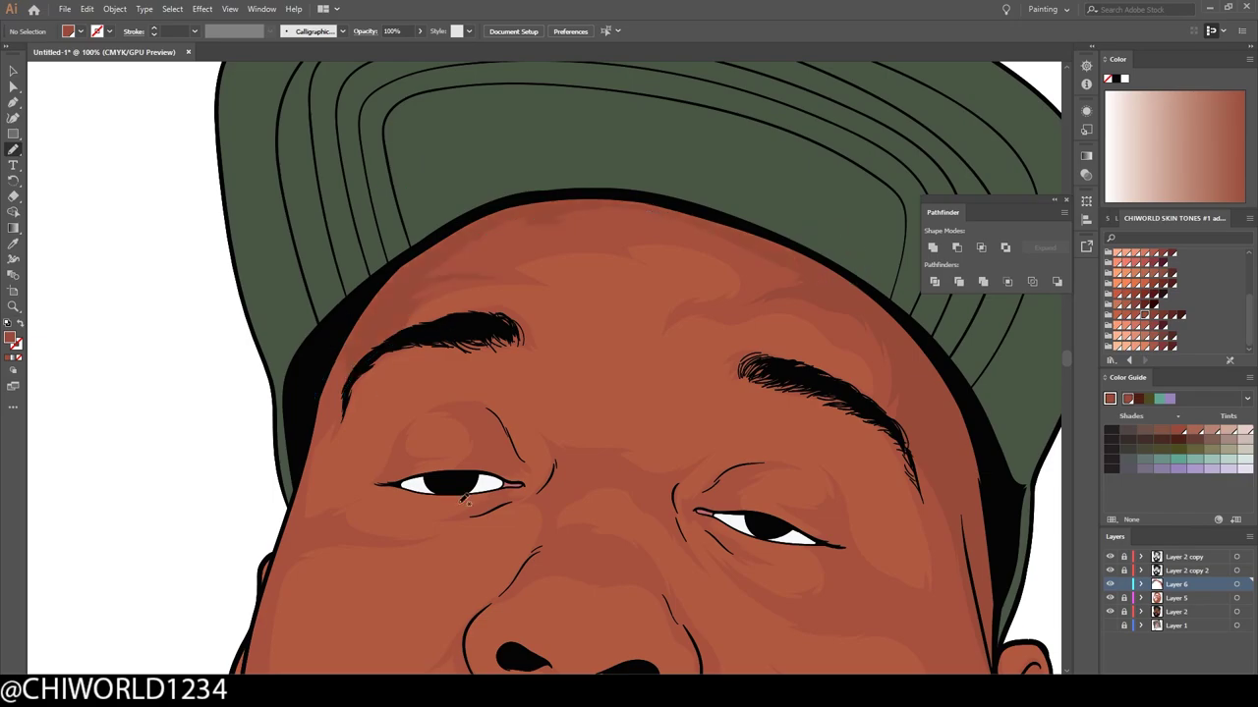
# Step: Draw a light stroke down the nose, trying and undoing two mouth-corner strokes
pyautogui.scroll(-5, 649, 295)
pyautogui.scroll(3, 551, 324)
pyautogui.moveTo(580, 466); pyautogui.dragTo(685, 308)
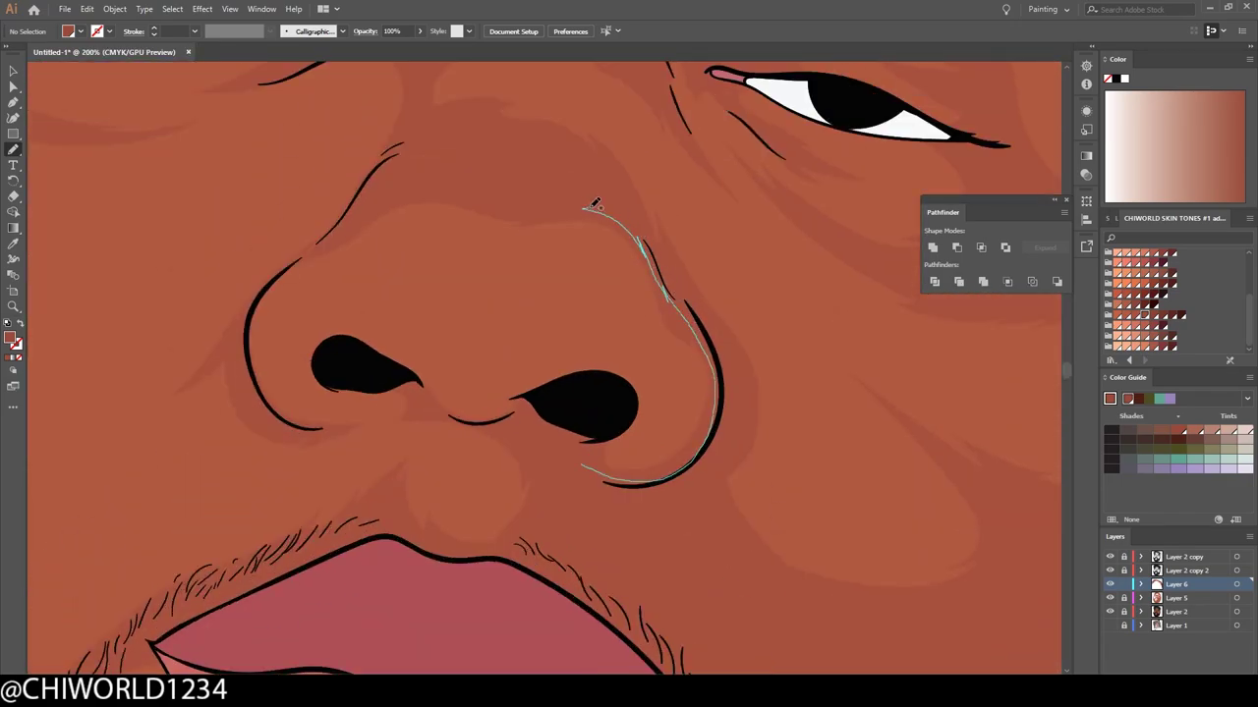
pyautogui.scroll(-3, 622, 177)
pyautogui.scroll(1, 551, 354)
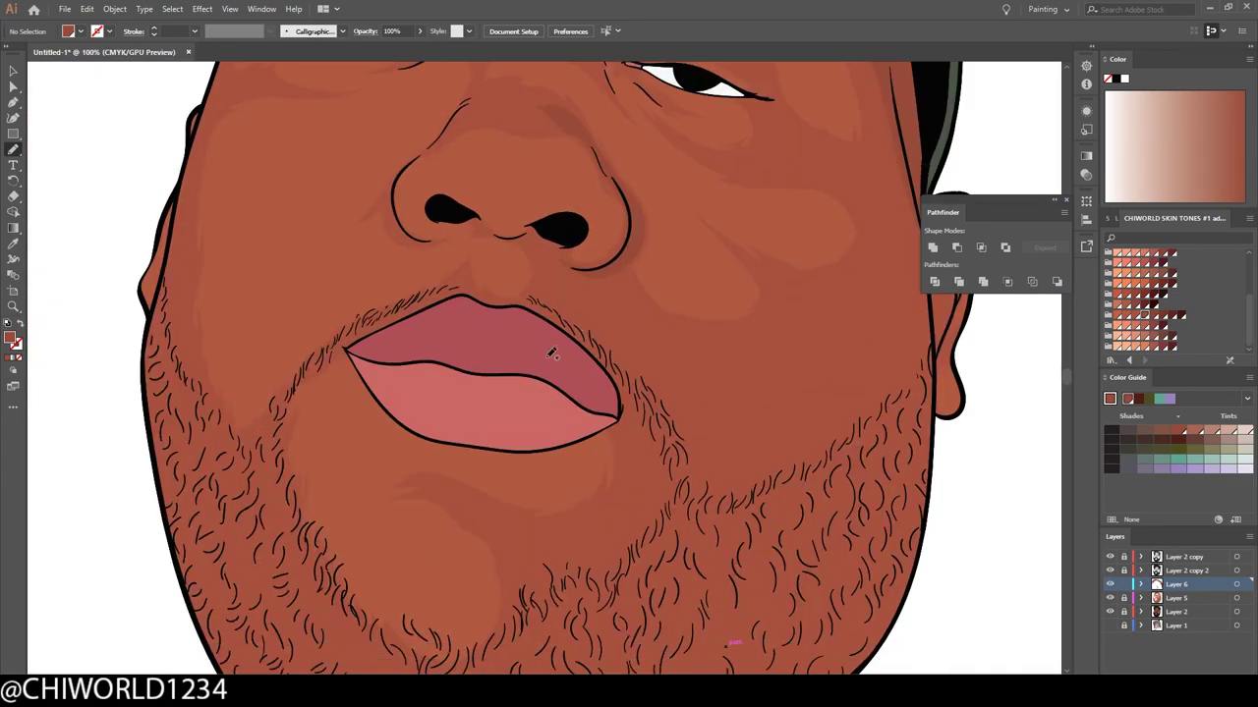
pyautogui.moveTo(550, 359); pyautogui.dragTo(553, 283)
pyautogui.hotkey('ctrl', 'z')
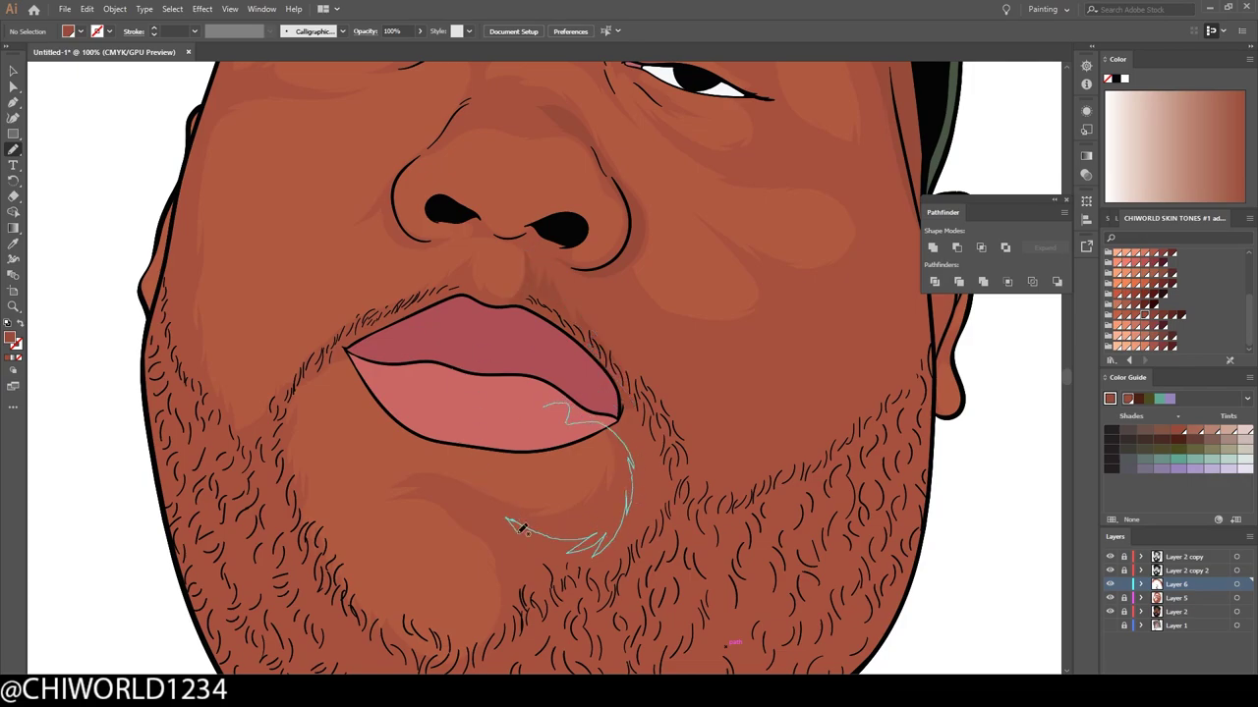
pyautogui.moveTo(631, 457); pyautogui.dragTo(700, 457)
pyautogui.hotkey('ctrl', 'z')
# Step: Draw a long jaw-to-cheek stroke, then undo it plus the chin and leftover beard strokes
pyautogui.scroll(-2, 475, 419)
pyautogui.scroll(2, 475, 420)
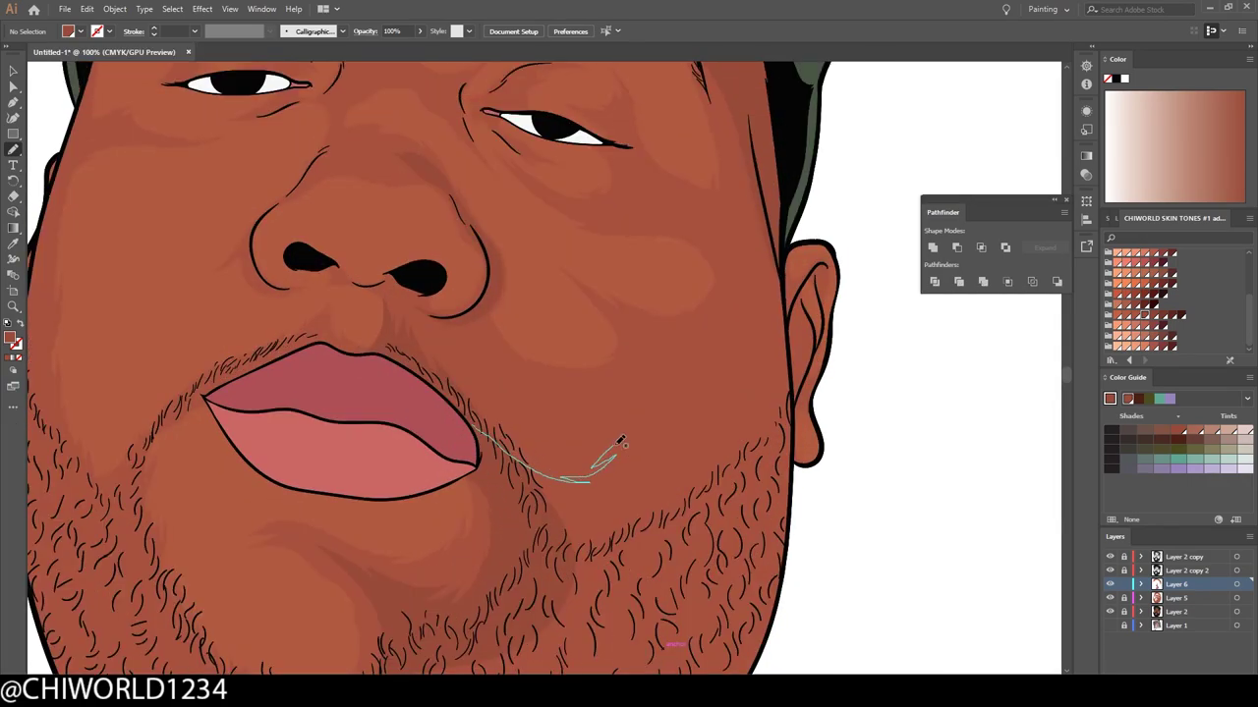
pyautogui.moveTo(619, 445); pyautogui.dragTo(704, 331)
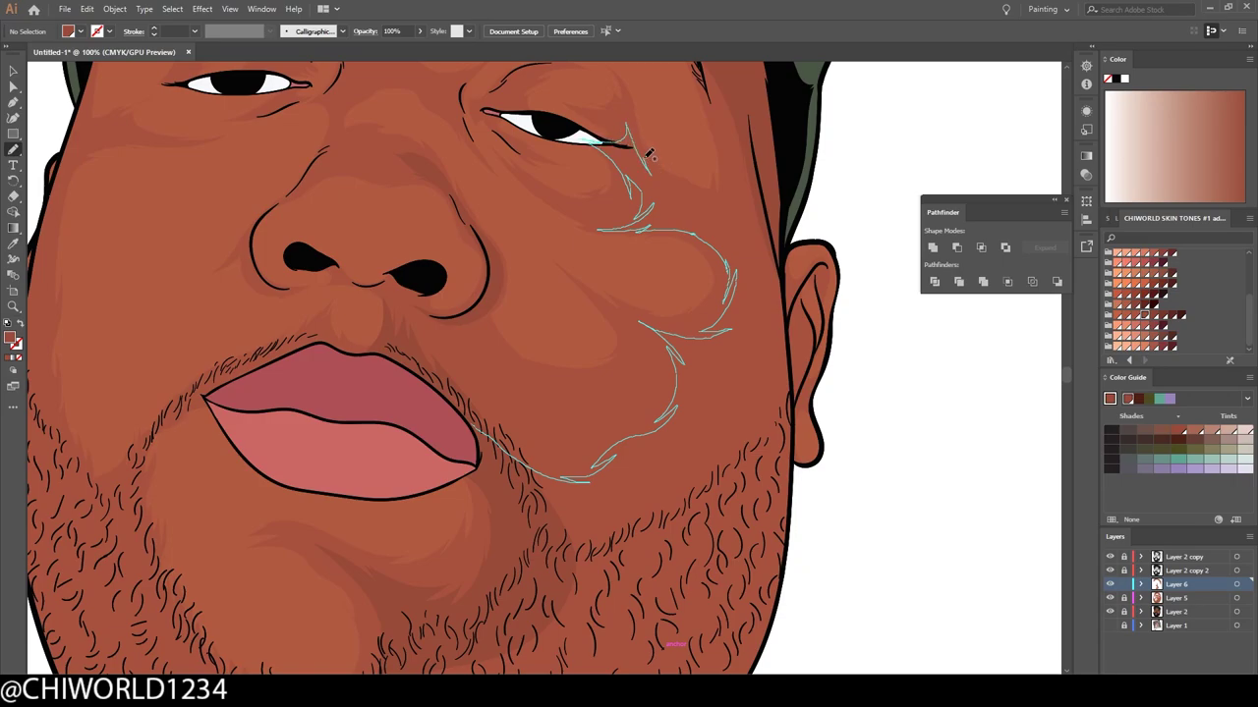
pyautogui.moveTo(649, 154); pyautogui.dragTo(767, 132)
pyautogui.hotkey('ctrl', 'z')
pyautogui.scroll(-1, 578, 433)
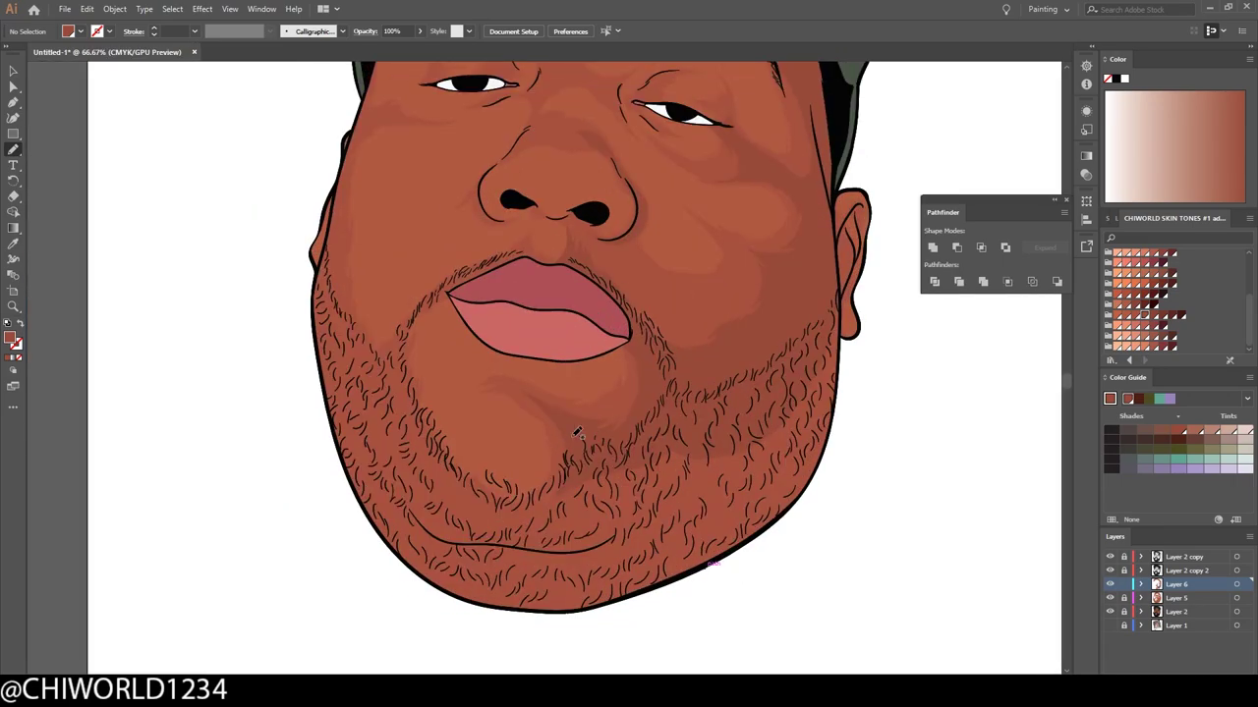
pyautogui.hotkey('ctrl', 'z')
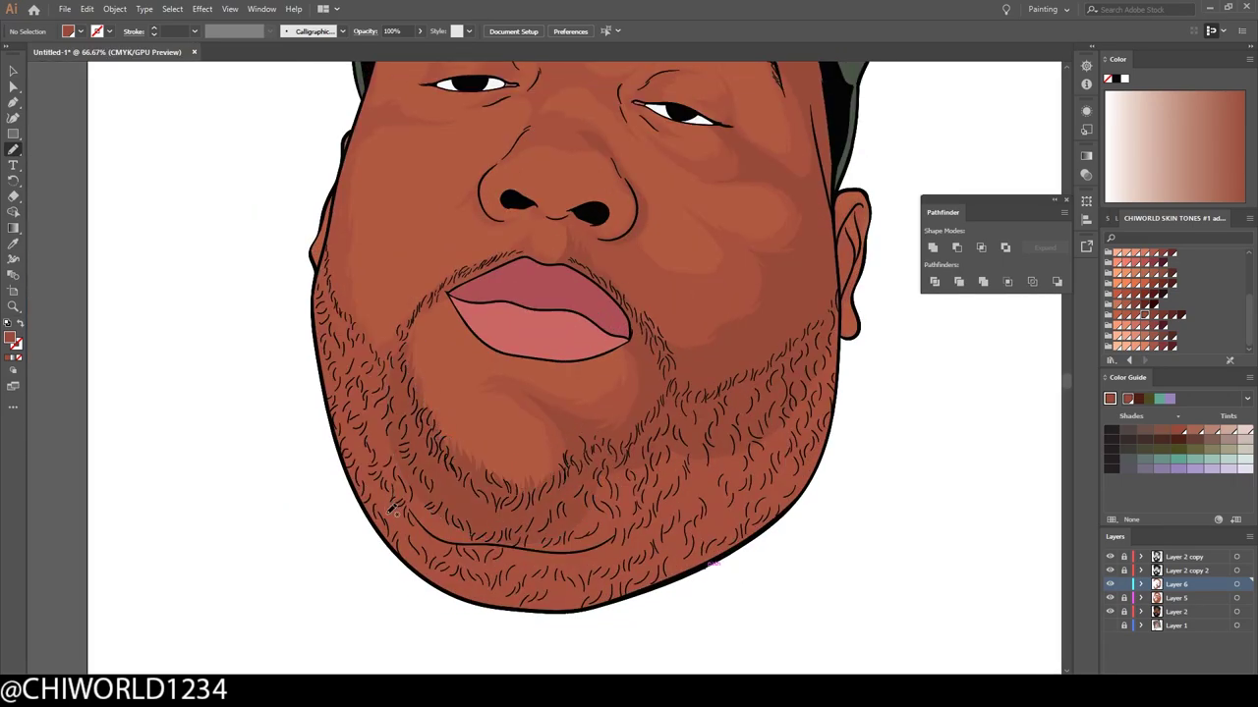
pyautogui.scroll(2, 417, 393)
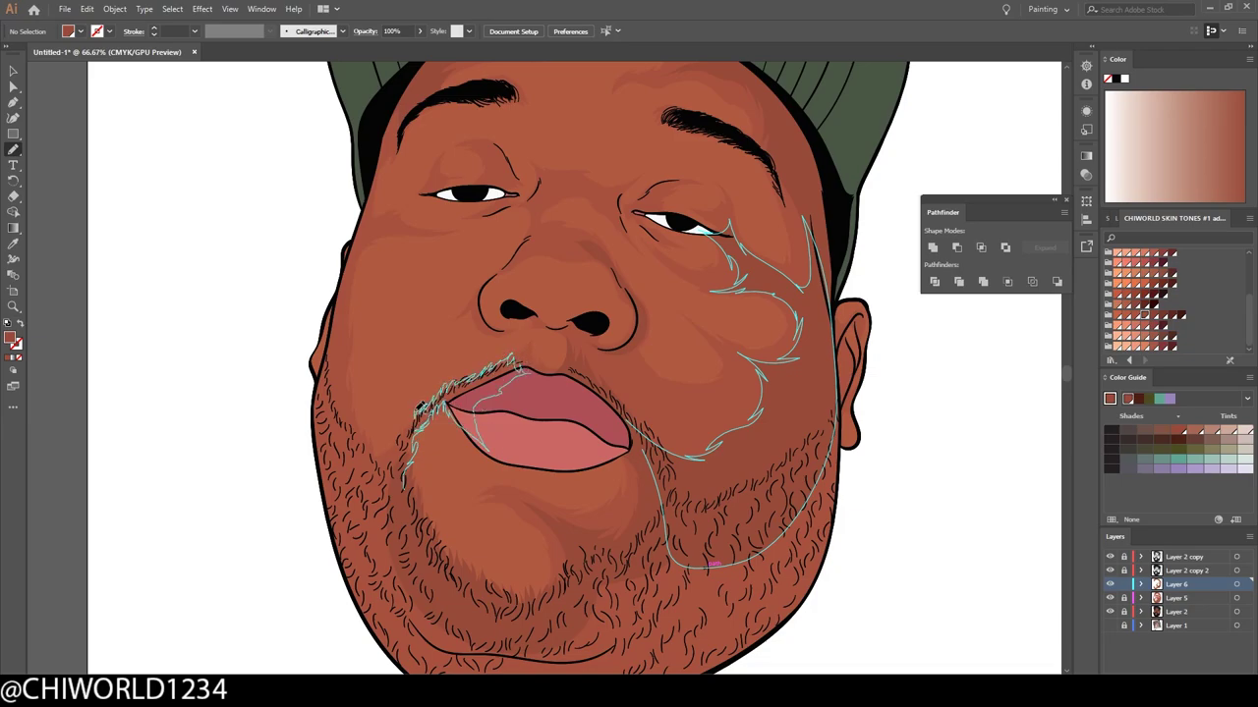
pyautogui.hotkey('ctrl', 'z')
pyautogui.hotkey('ctrl', 'z')
pyautogui.scroll(-2, 364, 388)
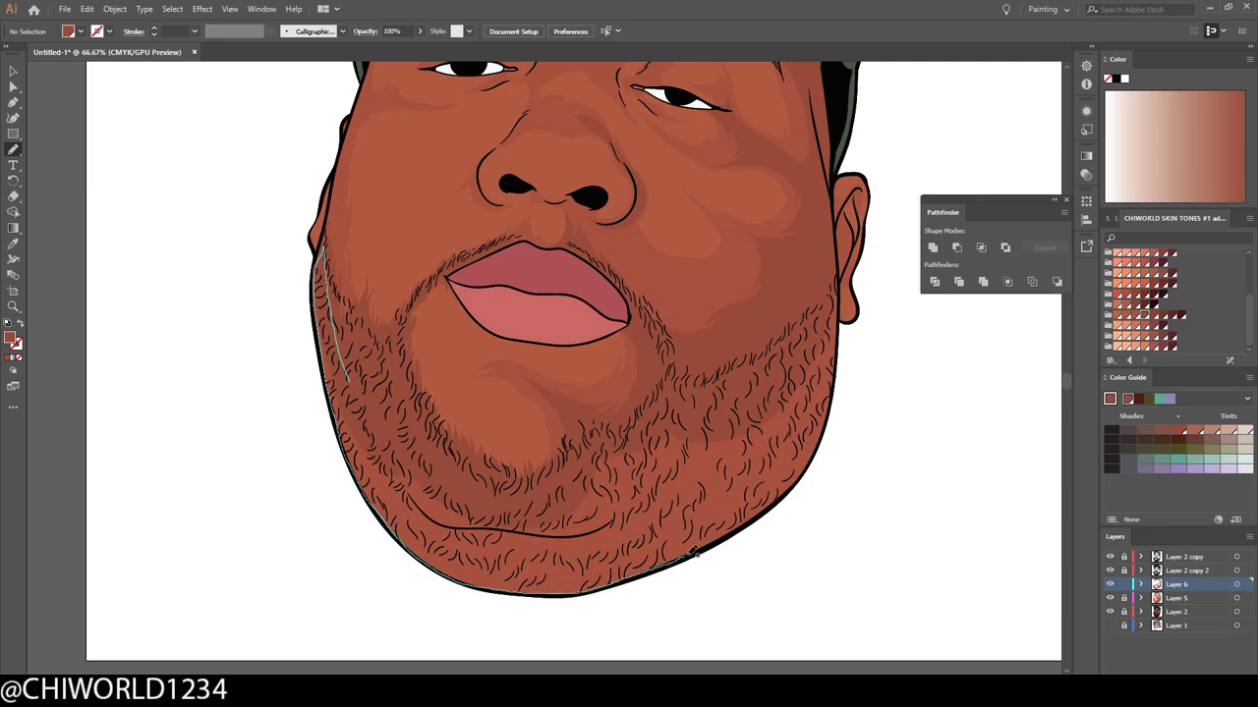
pyautogui.scroll(-2, 843, 319)
# Step: Sketch light strokes near the eyebrow and along the cheek outline
pyautogui.scroll(-2, 814, 623)
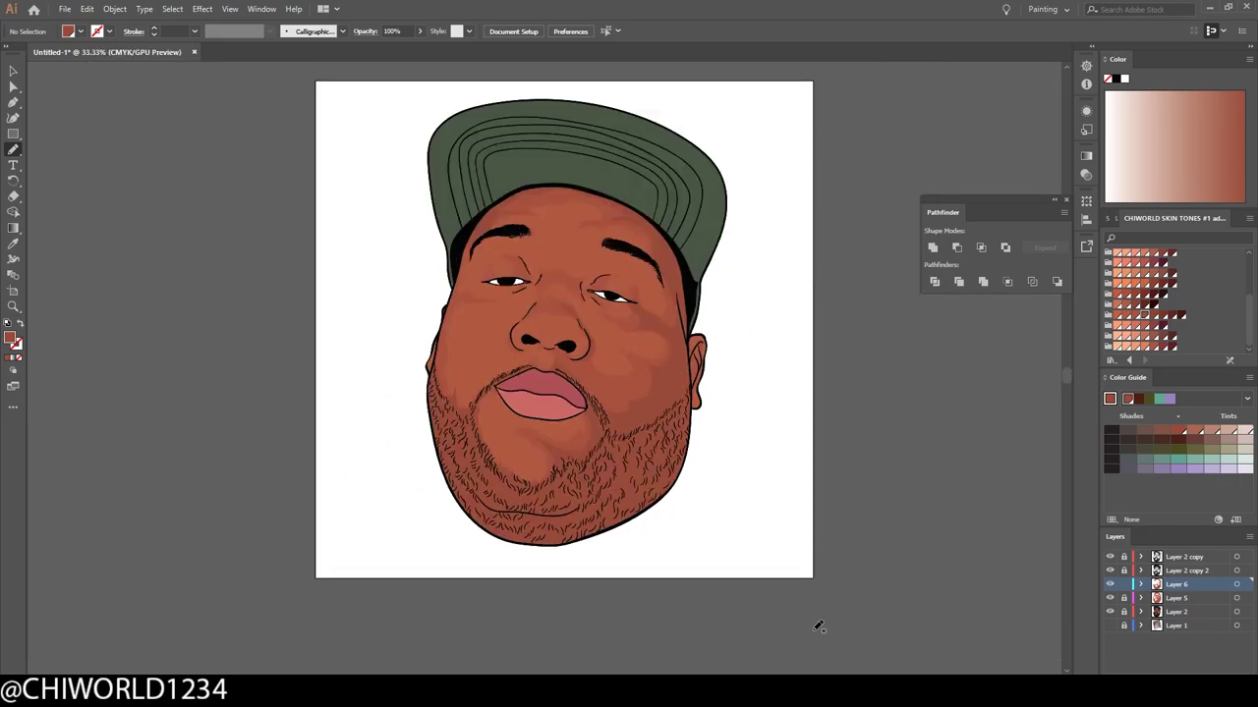
pyautogui.scroll(4, 795, 652)
pyautogui.scroll(2, 504, 351)
pyautogui.moveTo(565, 232)
pyautogui.mouseDown()
pyautogui.moveTo(610, 258)
pyautogui.moveTo(590, 413)
pyautogui.moveTo(486, 408)
pyautogui.mouseUp()
pyautogui.scroll(-4, 583, 649)
pyautogui.scroll(3, 583, 649)
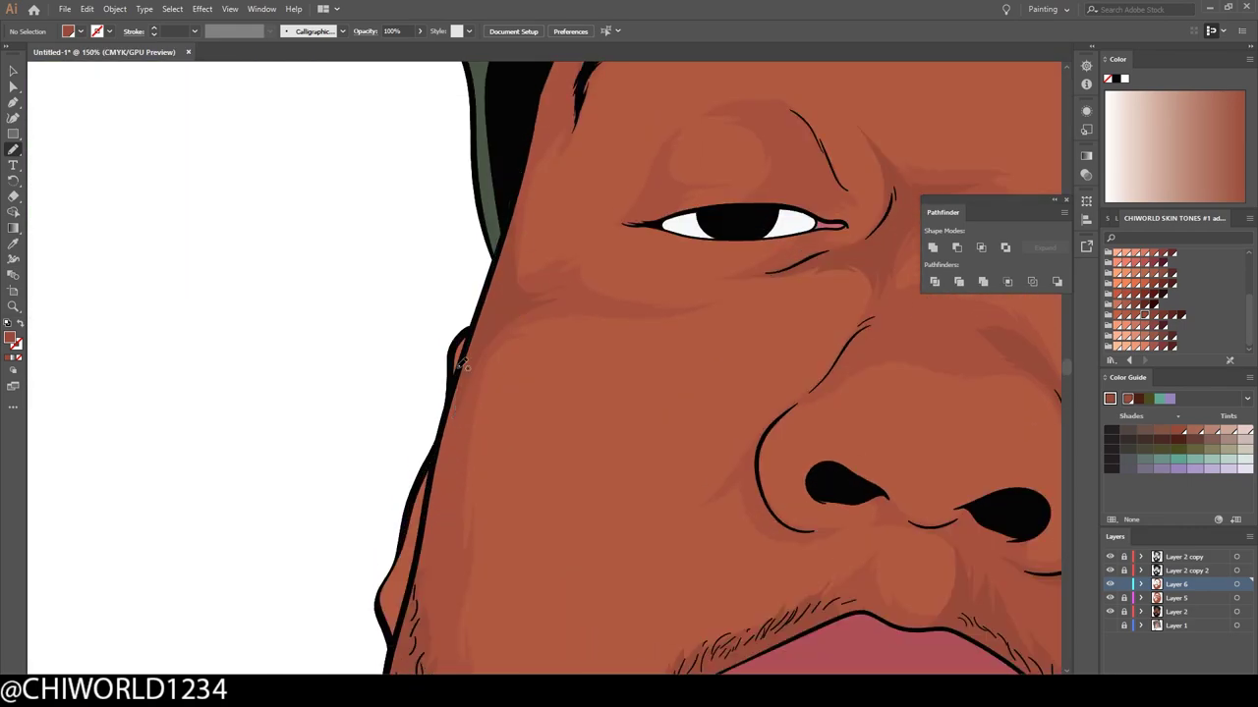
pyautogui.scroll(-2, 462, 393)
pyautogui.scroll(2, 402, 482)
pyautogui.scroll(-2, 511, 607)
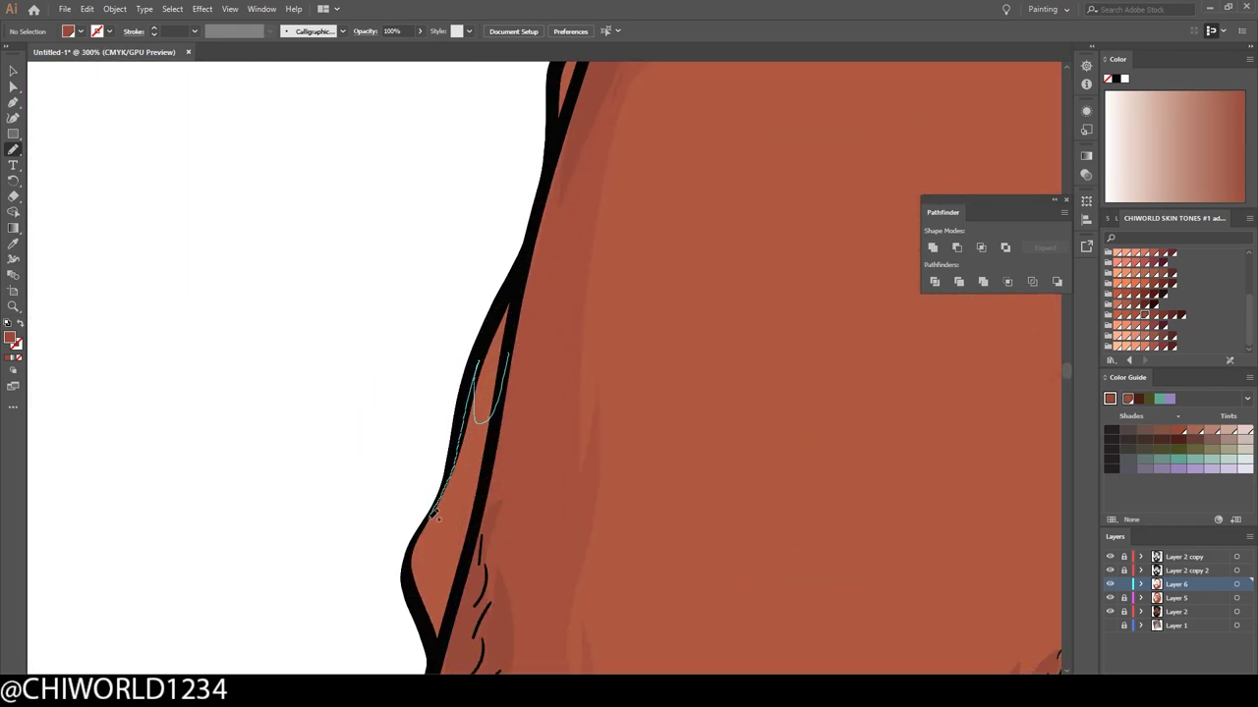
pyautogui.moveTo(511, 540); pyautogui.dragTo(536, 470)
pyautogui.scroll(-1, 536, 471)
pyautogui.moveTo(983, 550); pyautogui.dragTo(432, 423)
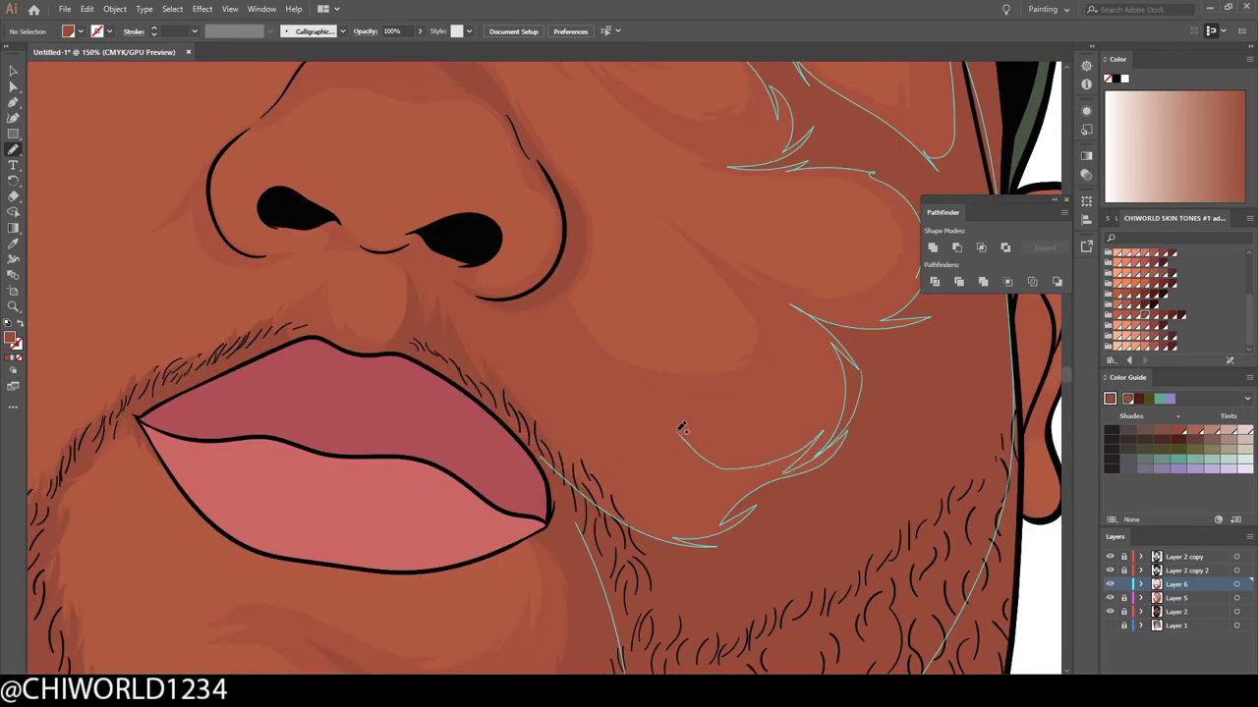
pyautogui.hotkey('ctrl', '0')
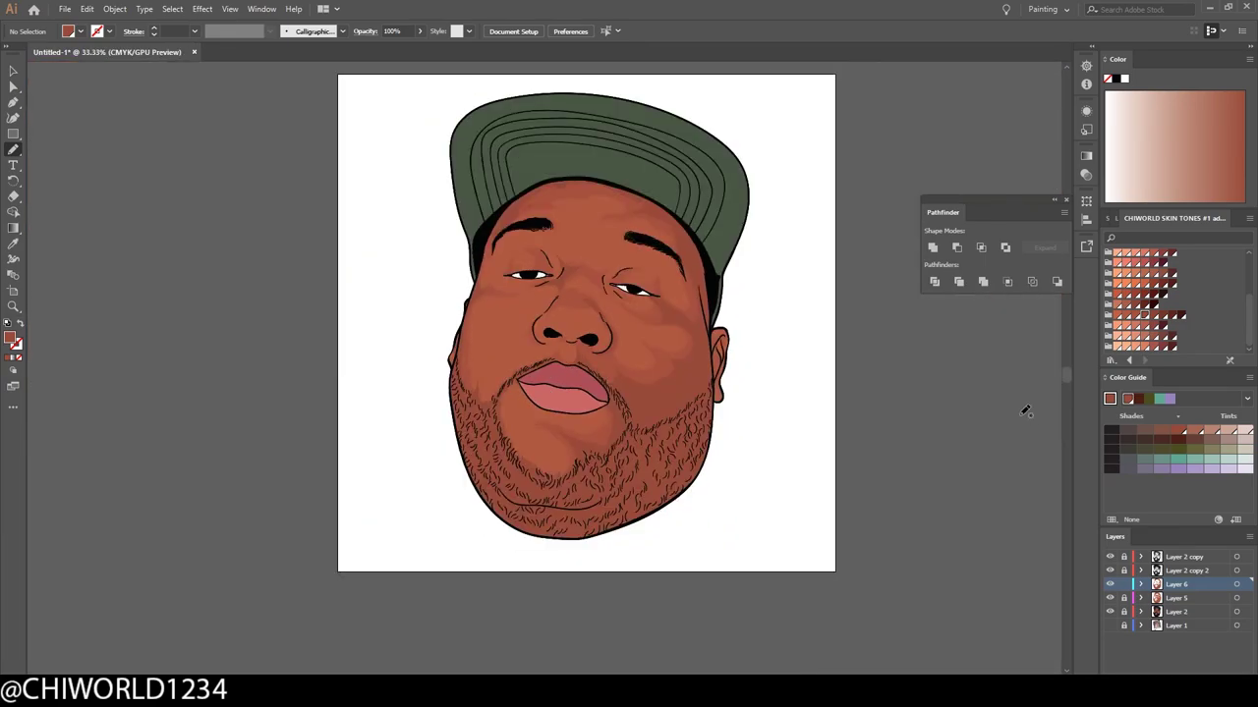
pyautogui.scroll(5, 1019, 407)
# Step: Draw fine crease strokes at the inner eye corner, above the right eye and around the left eye
pyautogui.moveTo(558, 393); pyautogui.dragTo(633, 462)
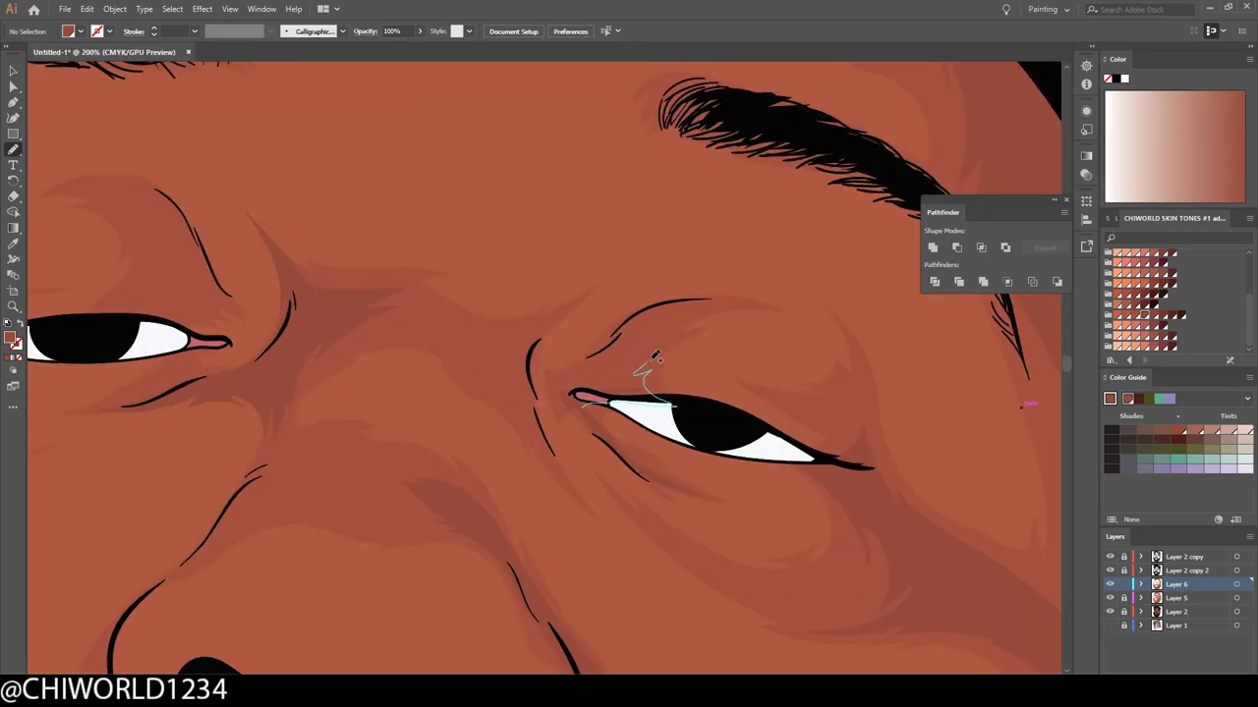
pyautogui.moveTo(654, 355); pyautogui.dragTo(786, 285)
pyautogui.moveTo(590, 334)
pyautogui.mouseDown()
pyautogui.moveTo(573, 421)
pyautogui.moveTo(536, 287)
pyautogui.mouseUp()
pyautogui.hotkey('ctrl', '0')
pyautogui.scroll(5, 565, 414)
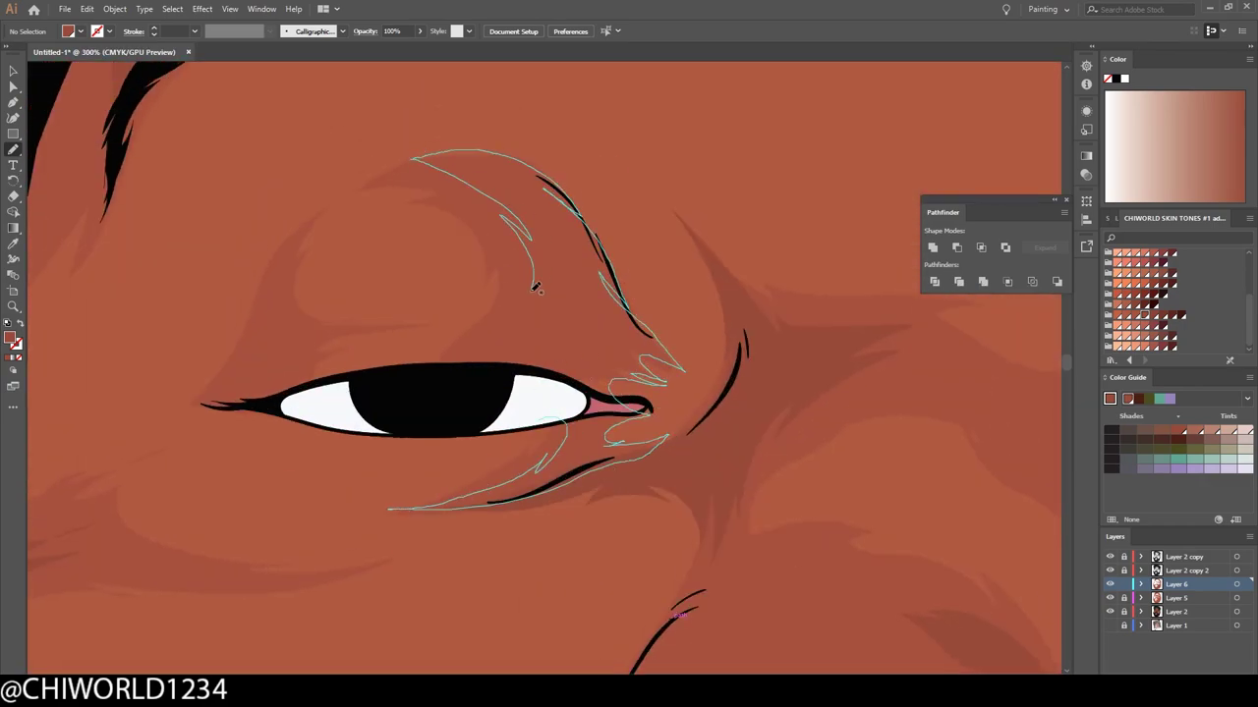
pyautogui.moveTo(648, 339); pyautogui.dragTo(482, 152)
pyautogui.hotkey('ctrl', '0')
pyautogui.scroll(4, 795, 547)
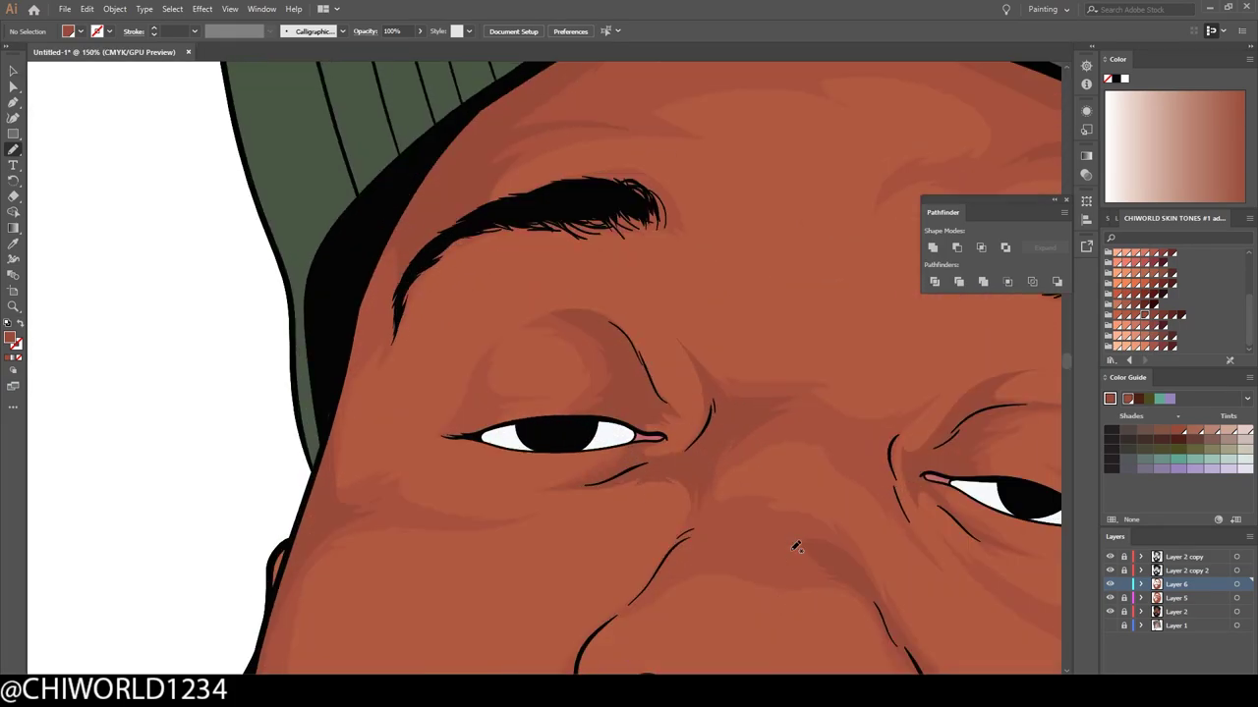
pyautogui.moveTo(491, 360); pyautogui.dragTo(423, 457)
pyautogui.hotkey('ctrl', '0')
pyautogui.scroll(4, 712, 500)
# Step: Add light strokes under the right eye, along both eyebrows and across the forehead, then add Layer 7
pyautogui.moveTo(752, 482); pyautogui.dragTo(712, 499)
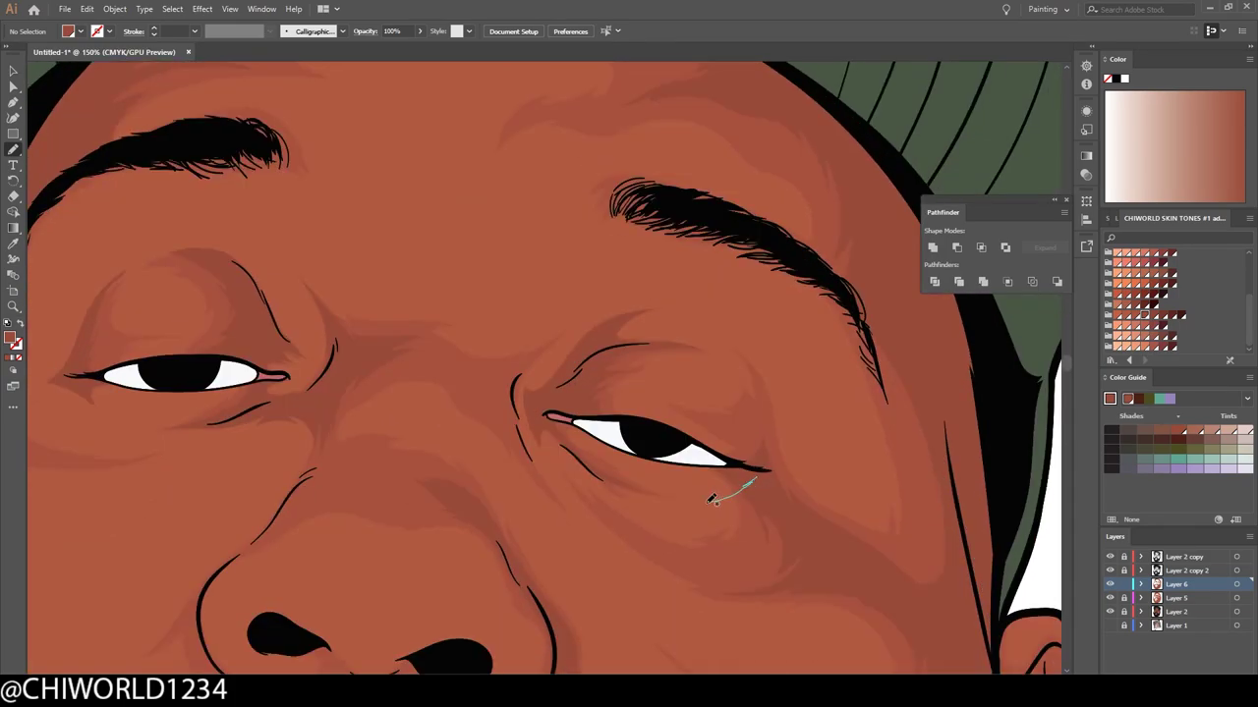
pyautogui.moveTo(753, 409)
pyautogui.mouseDown()
pyautogui.moveTo(780, 499)
pyautogui.moveTo(924, 558)
pyautogui.mouseUp()
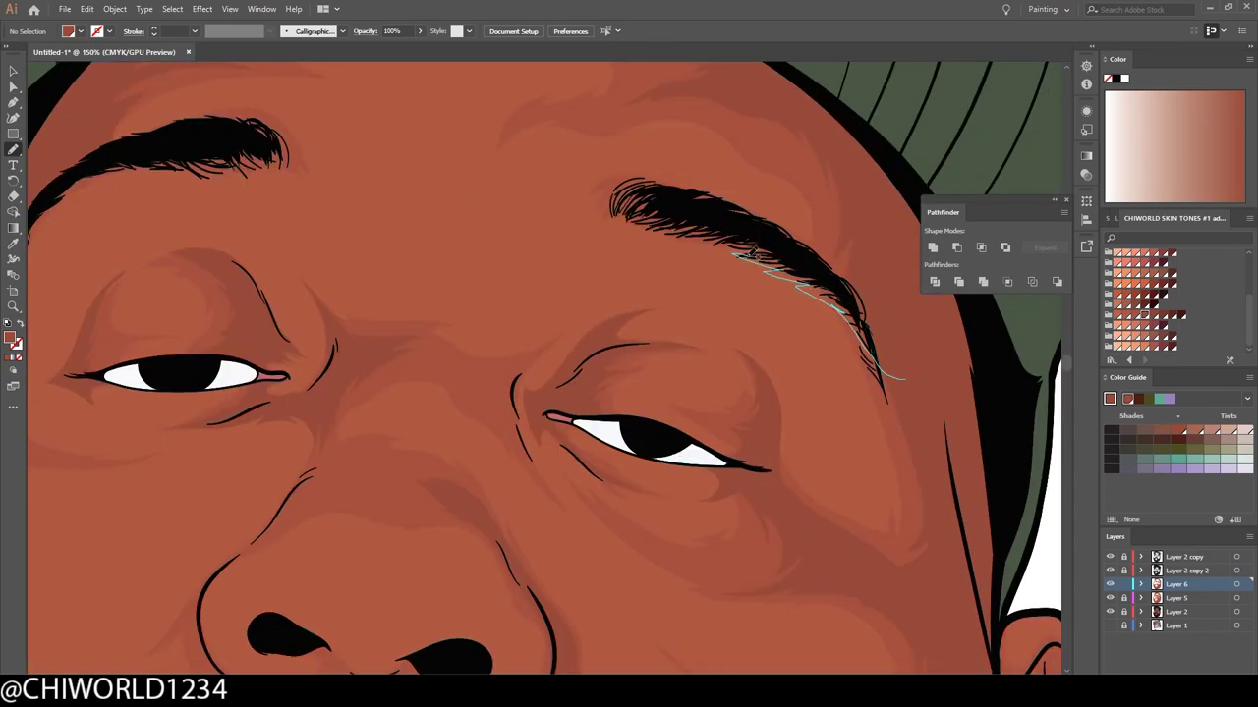
pyautogui.moveTo(742, 251)
pyautogui.mouseDown()
pyautogui.moveTo(766, 257)
pyautogui.moveTo(855, 353)
pyautogui.mouseUp()
pyautogui.hotkey('ctrl', '0')
pyautogui.scroll(4, 550, 334)
pyautogui.moveTo(311, 442); pyautogui.dragTo(599, 316)
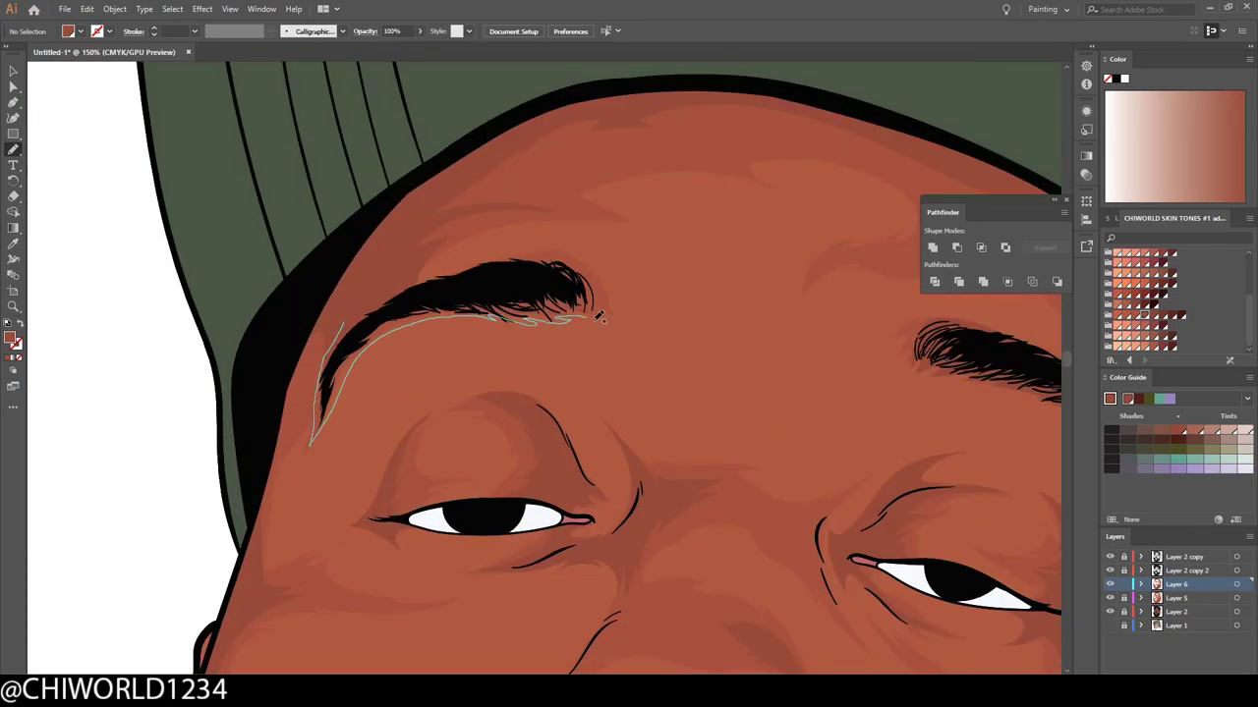
pyautogui.hotkey('ctrl', '0')
pyautogui.scroll(3, 678, 324)
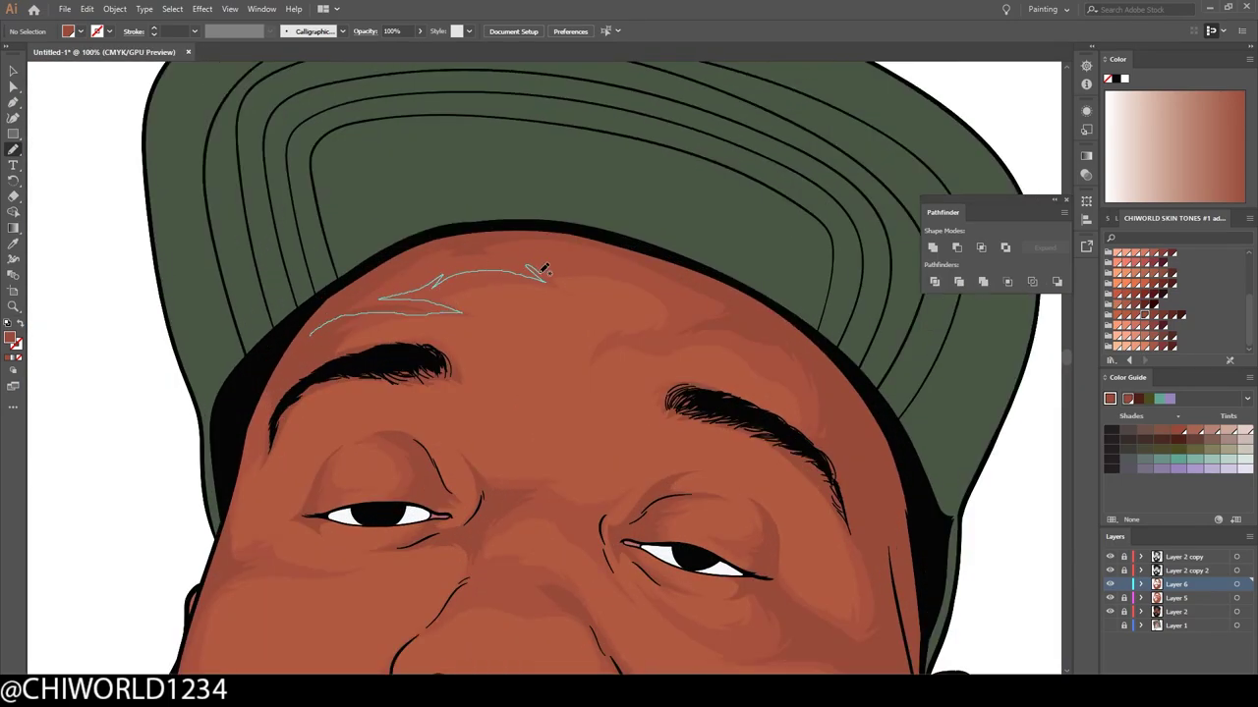
pyautogui.moveTo(543, 271); pyautogui.dragTo(698, 339)
pyautogui.scroll(-2, 523, 629)
pyautogui.scroll(-1, 892, 588)
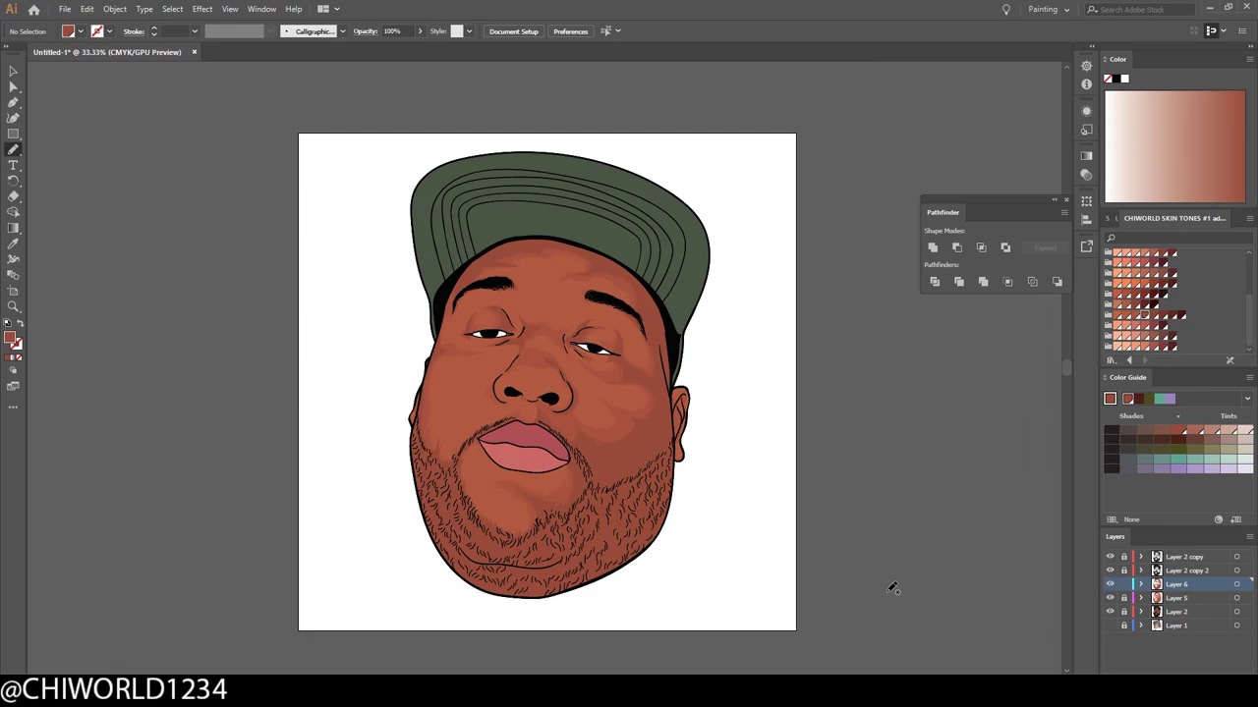
pyautogui.click(1218, 672)
# Step: Shade beside the left eyebrow, up the forehead, along the cap edge and across the upper forehead
pyautogui.scroll(1, 987, 481)
pyautogui.scroll(2, 986, 480)
pyautogui.moveTo(277, 346); pyautogui.dragTo(319, 403)
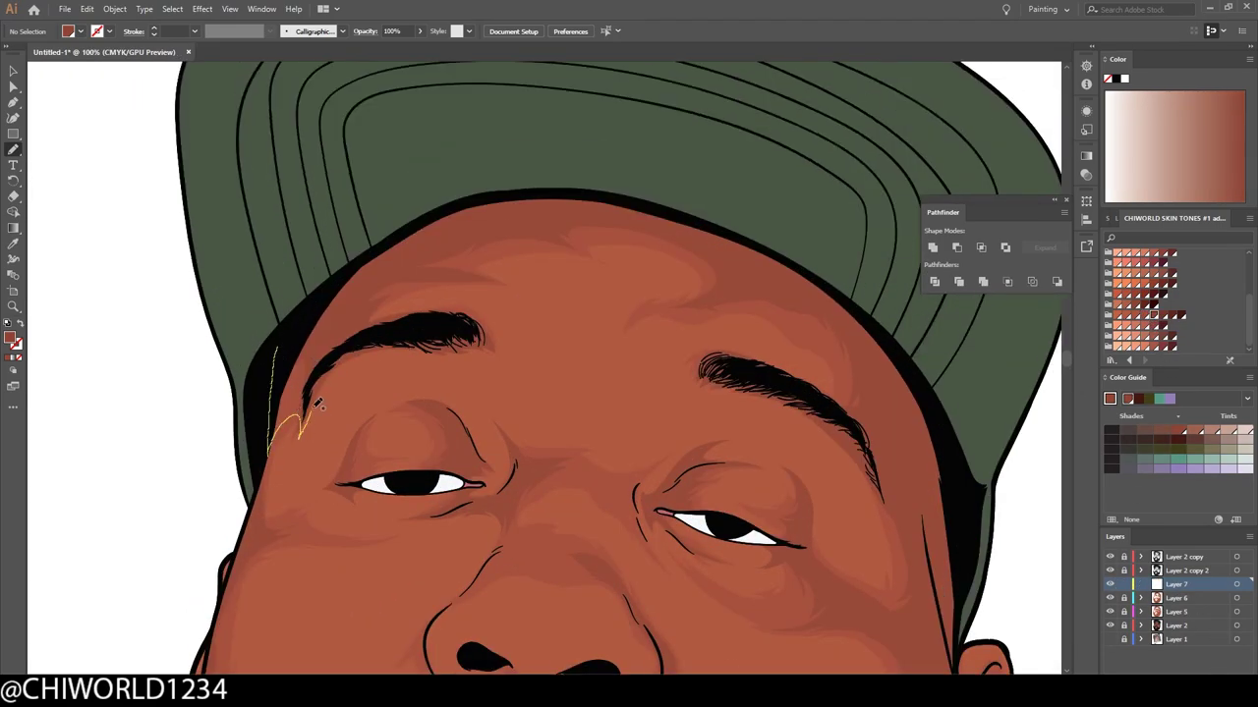
pyautogui.moveTo(455, 344); pyautogui.dragTo(520, 205)
pyautogui.scroll(-2, 520, 205)
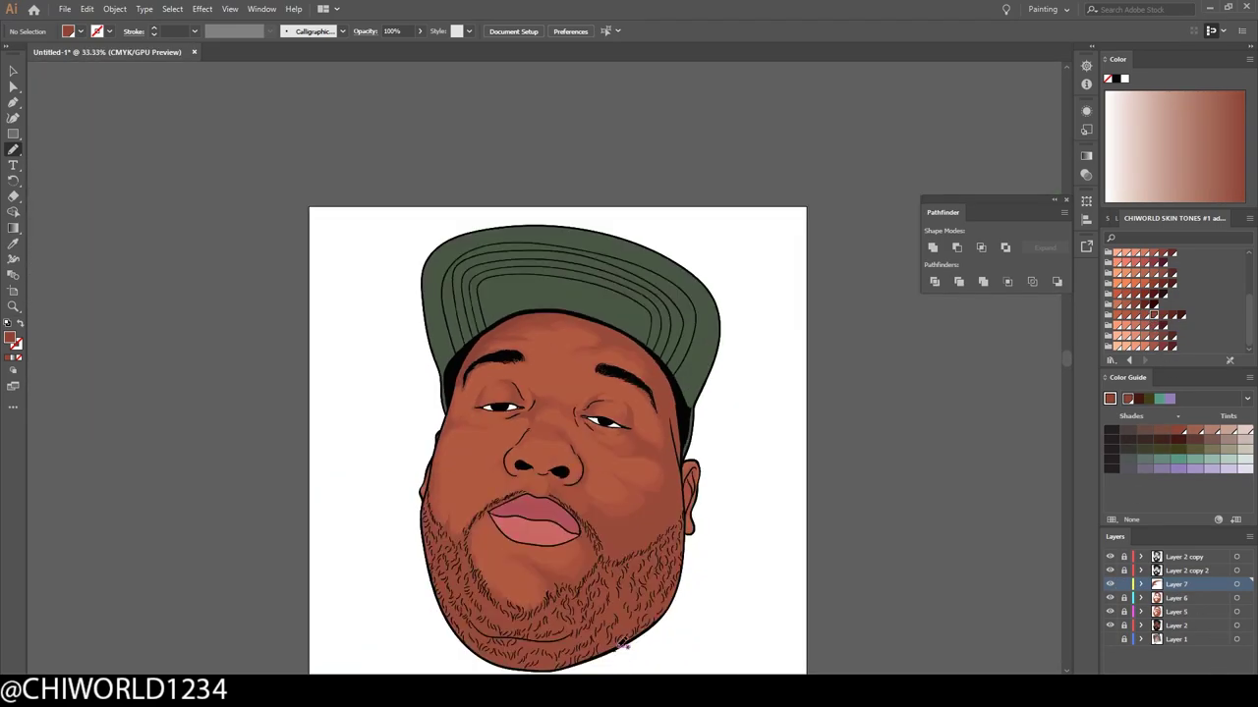
pyautogui.scroll(2, 814, 334)
pyautogui.moveTo(813, 334); pyautogui.dragTo(523, 141)
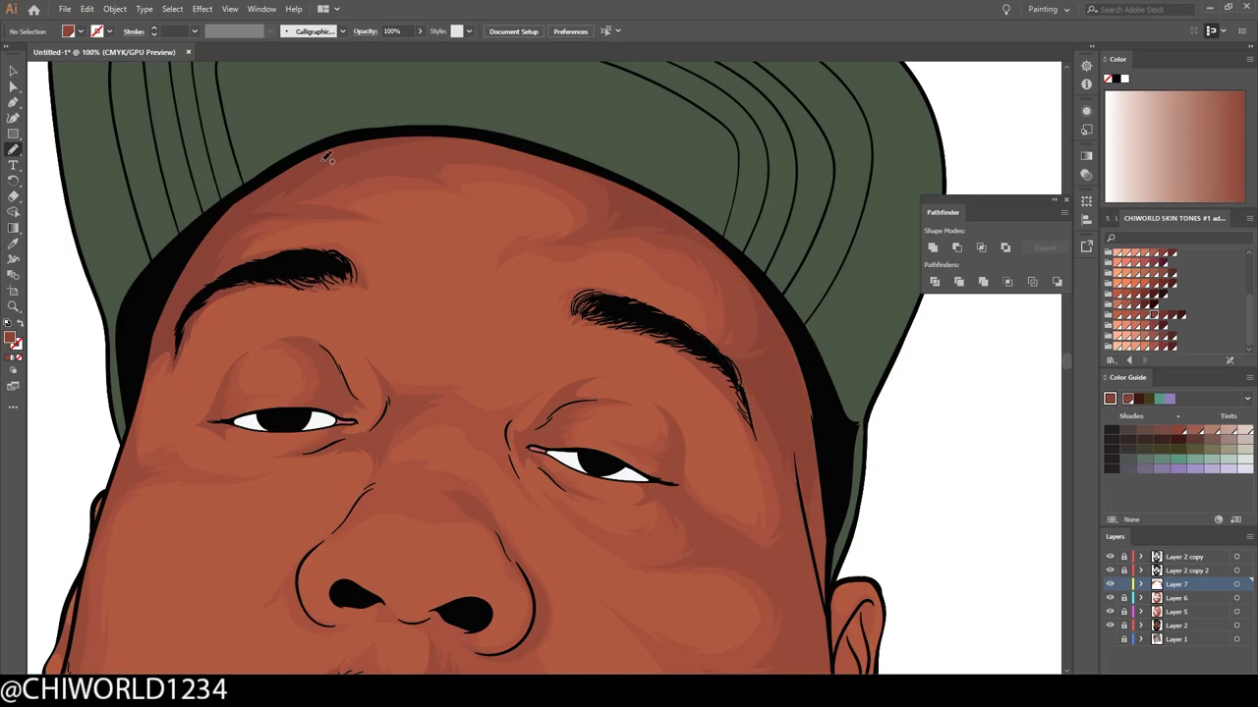
pyautogui.moveTo(297, 169); pyautogui.dragTo(573, 136)
pyautogui.scroll(-3, 822, 593)
pyautogui.scroll(2, 805, 180)
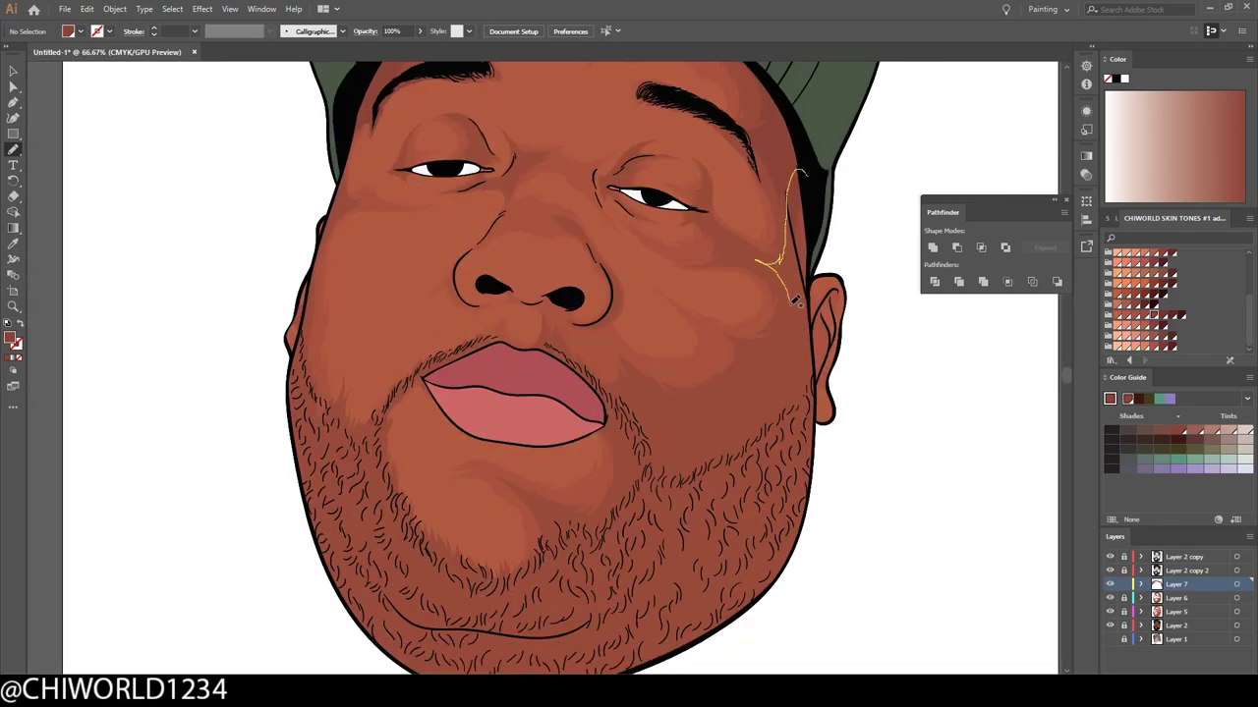
# Step: Shade from the right cheek down the jaw, on the chin and along the beard edge
pyautogui.moveTo(795, 302)
pyautogui.mouseDown()
pyautogui.moveTo(685, 437)
pyautogui.moveTo(589, 590)
pyautogui.mouseUp()
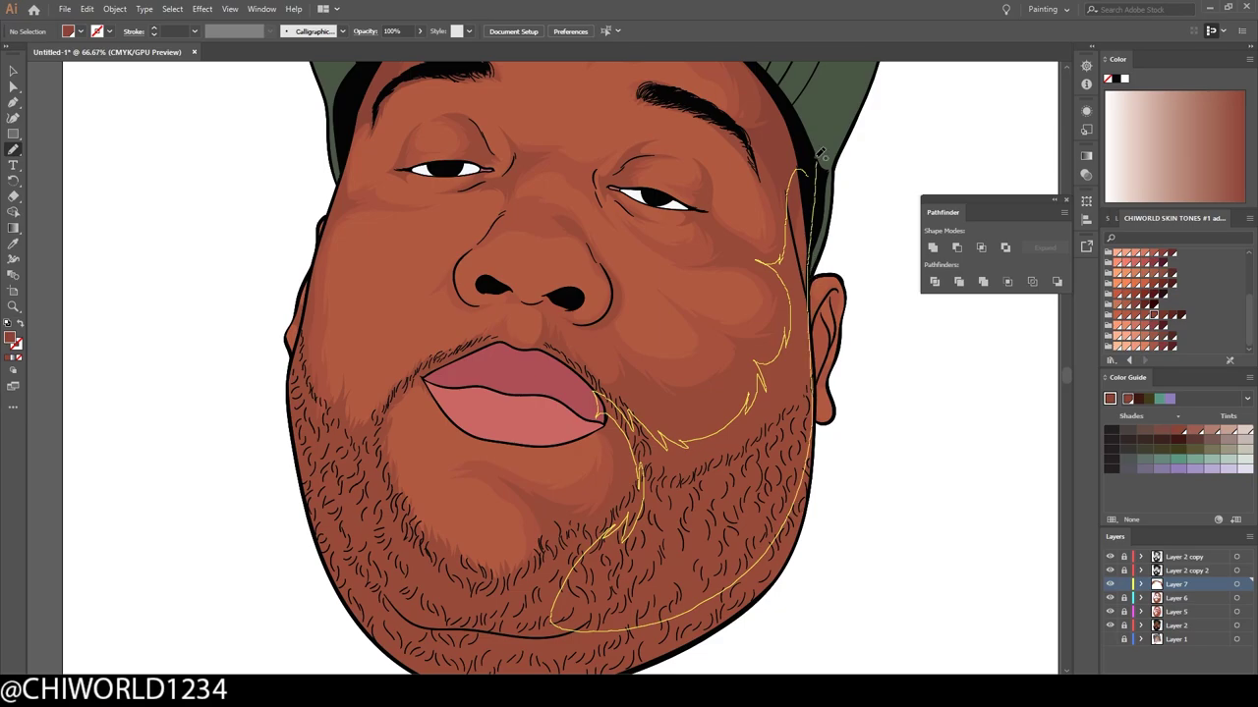
pyautogui.scroll(-3, 629, 442)
pyautogui.moveTo(693, 344); pyautogui.dragTo(587, 393)
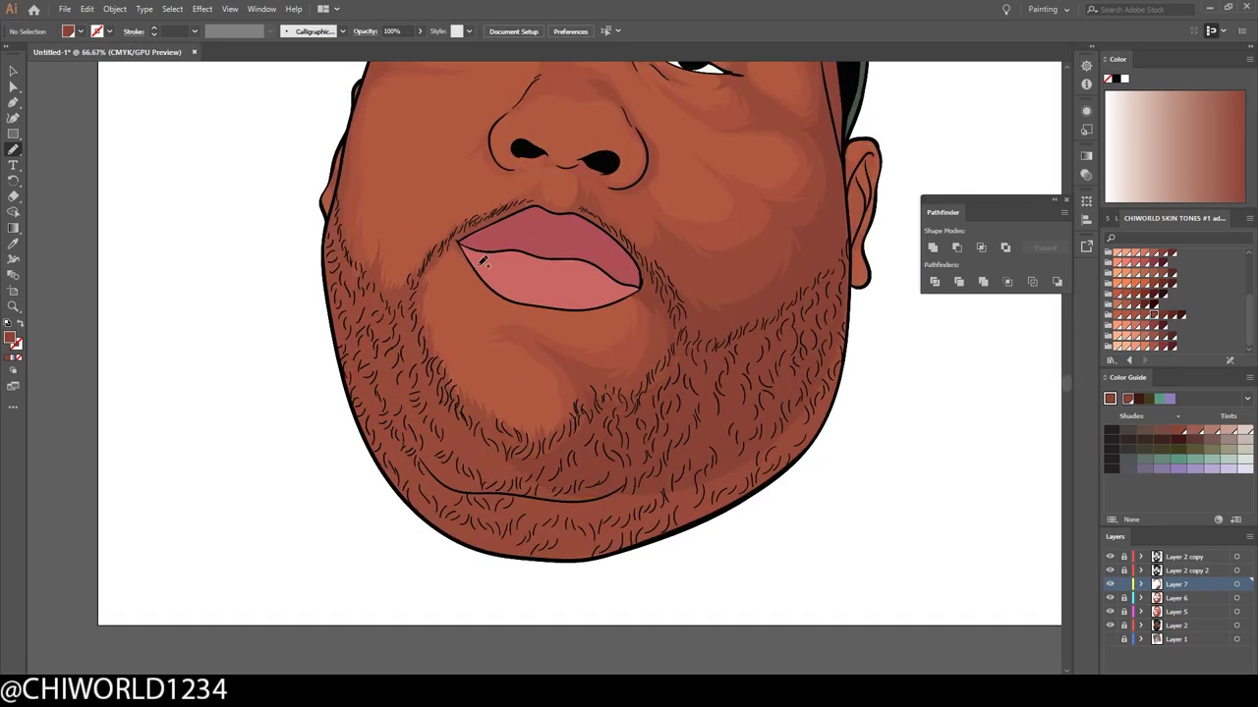
pyautogui.moveTo(510, 434)
pyautogui.mouseDown()
pyautogui.moveTo(332, 206)
pyautogui.moveTo(550, 550)
pyautogui.mouseUp()
pyautogui.scroll(-1, 757, 519)
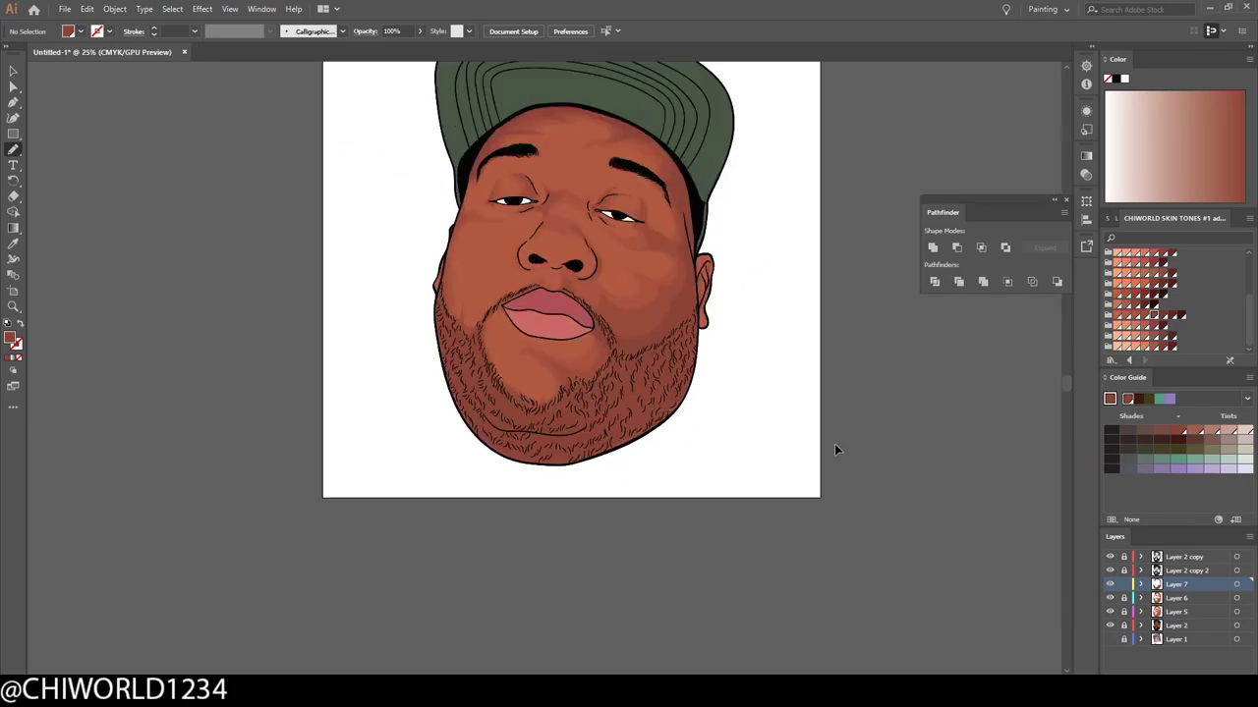
pyautogui.scroll(4, 834, 443)
pyautogui.scroll(1, 820, 432)
# Step: Shade around the ear lobe, add a dark line under the nose and more strokes, then add Layer 8
pyautogui.moveTo(633, 454); pyautogui.dragTo(700, 408)
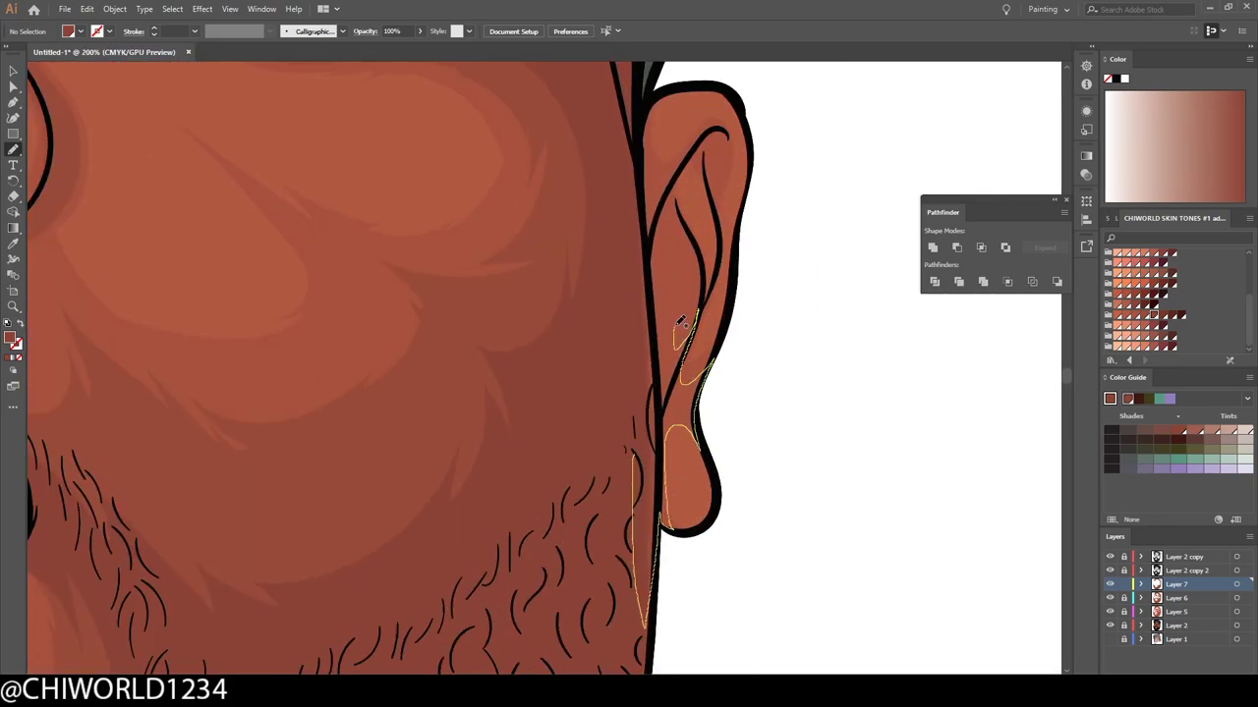
pyautogui.moveTo(732, 162); pyautogui.dragTo(732, 160)
pyautogui.scroll(-2, 665, 629)
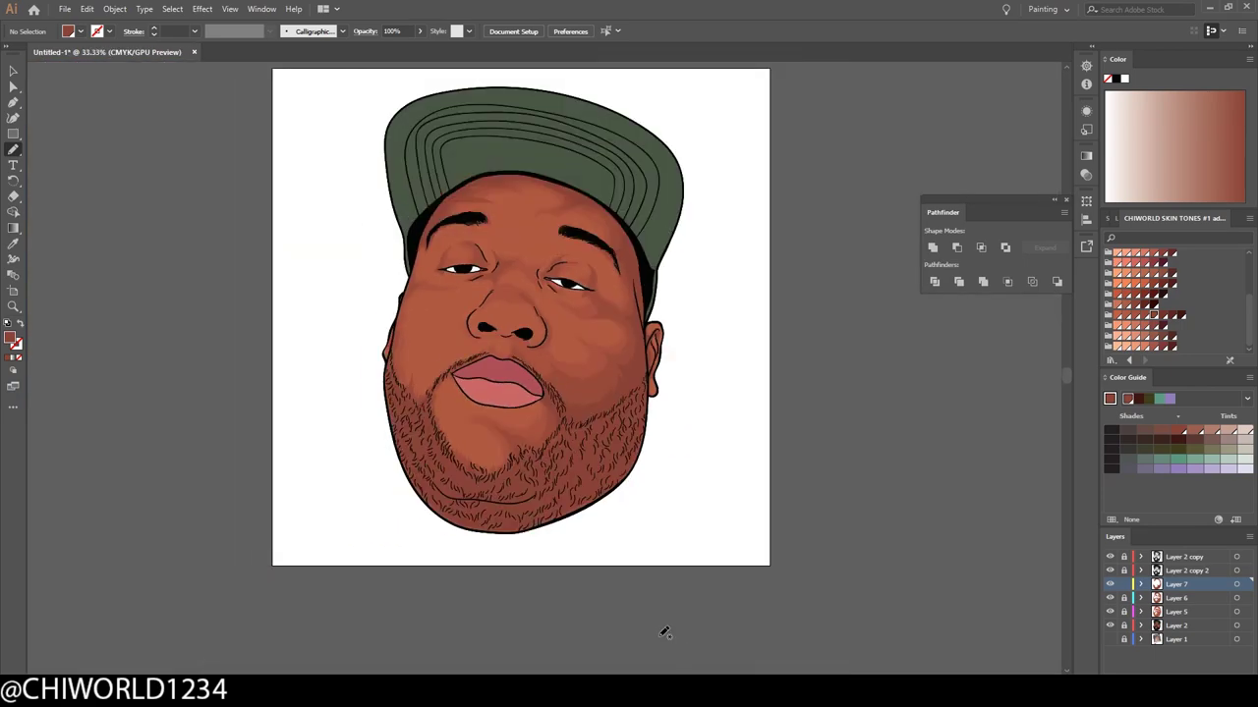
pyautogui.scroll(4, 511, 357)
pyautogui.moveTo(433, 327); pyautogui.dragTo(432, 328)
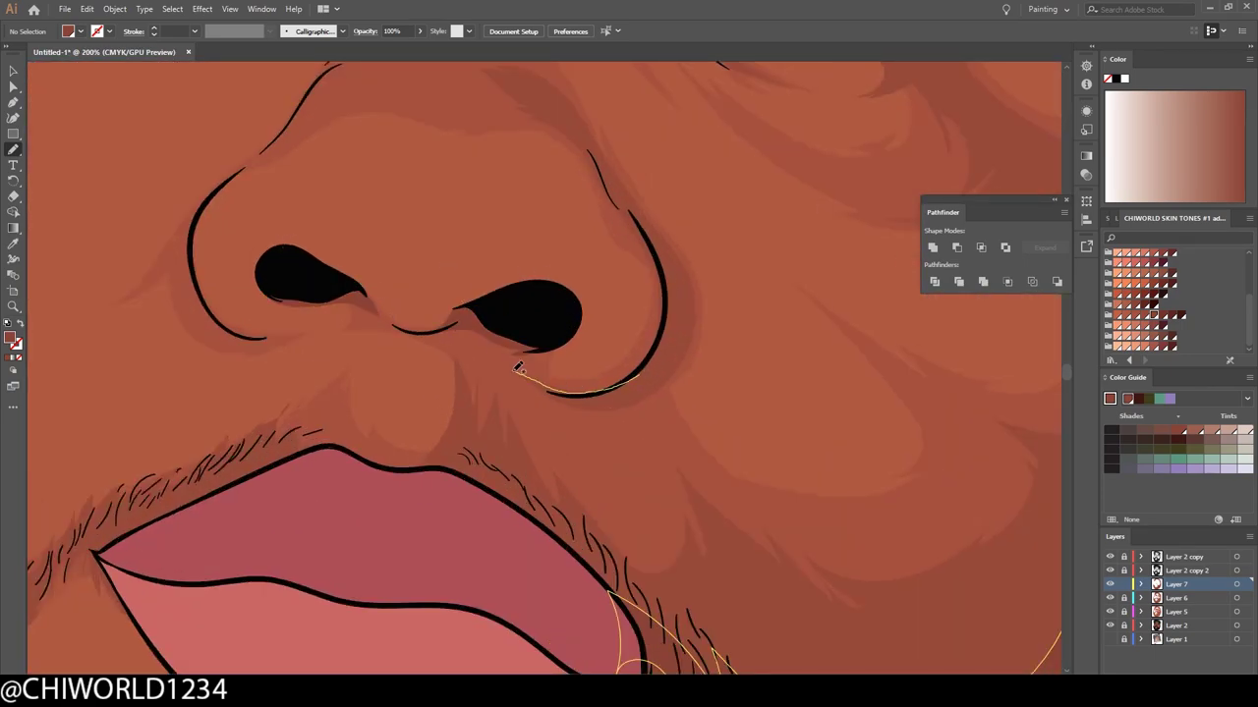
pyautogui.scroll(5, 232, 329)
pyautogui.moveTo(251, 374); pyautogui.dragTo(407, 228)
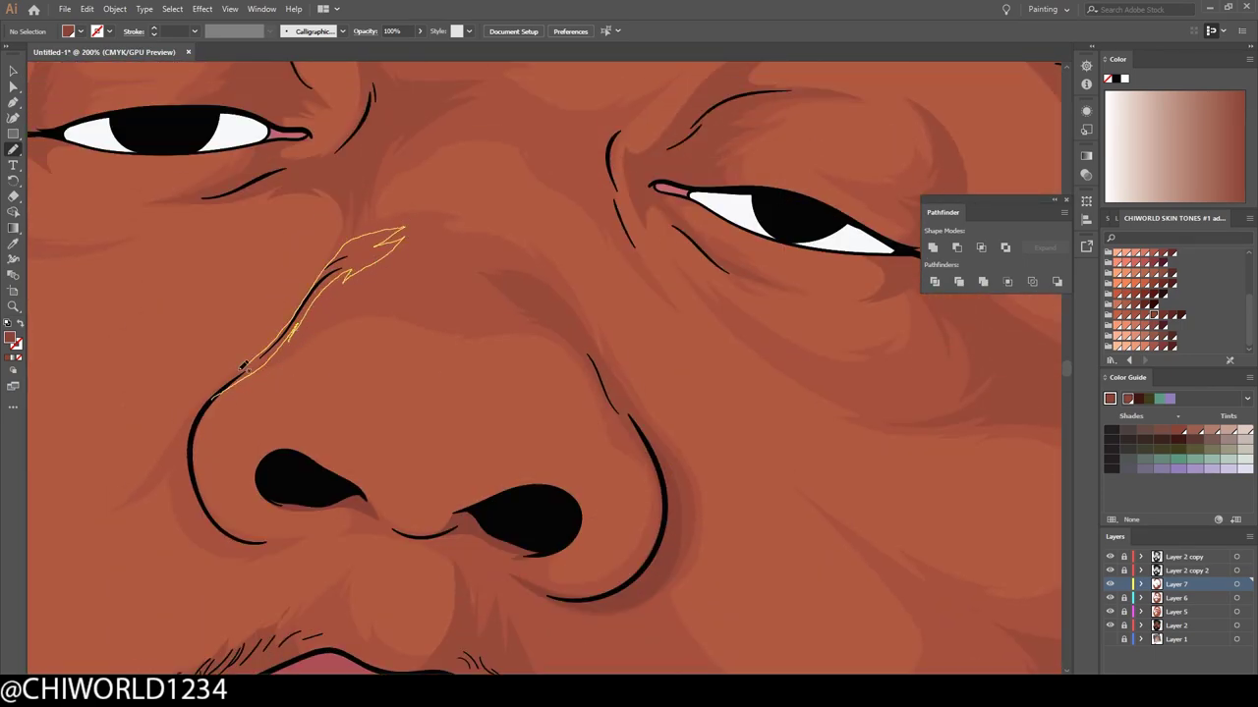
pyautogui.scroll(2, 407, 228)
pyautogui.moveTo(639, 329); pyautogui.dragTo(575, 218)
pyautogui.scroll(-2, 707, 520)
pyautogui.scroll(-2, 743, 540)
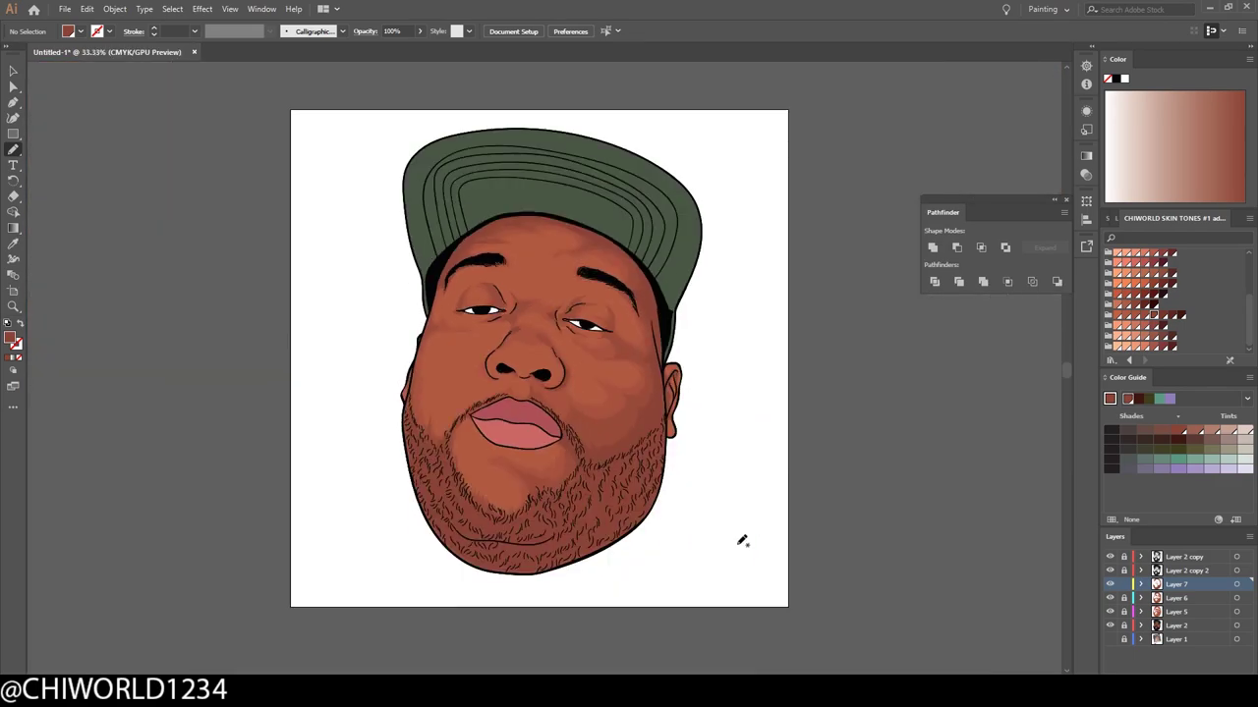
pyautogui.scroll(3, 767, 545)
pyautogui.hotkey('ctrl', 'l')
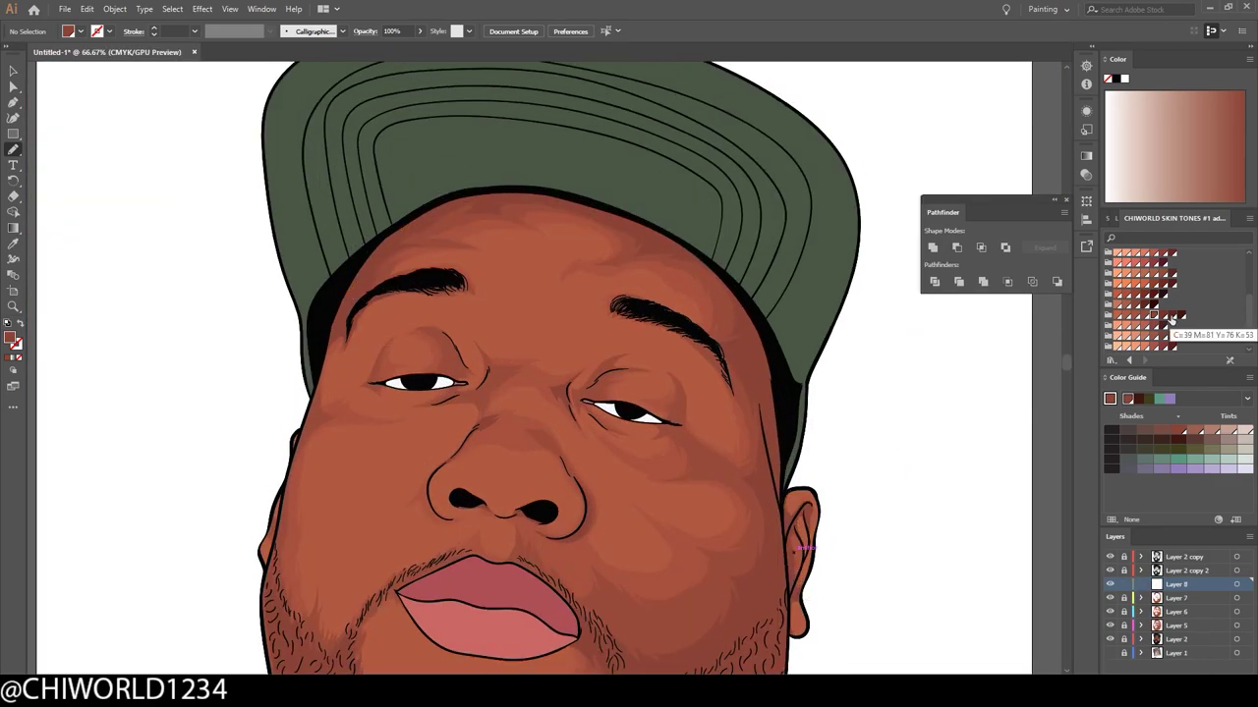
# Step: Draw thin strokes down the right jawline and up the left jawline across the beard
pyautogui.scroll(-5, 875, 457)
pyautogui.scroll(2, 875, 456)
pyautogui.scroll(2, 977, 463)
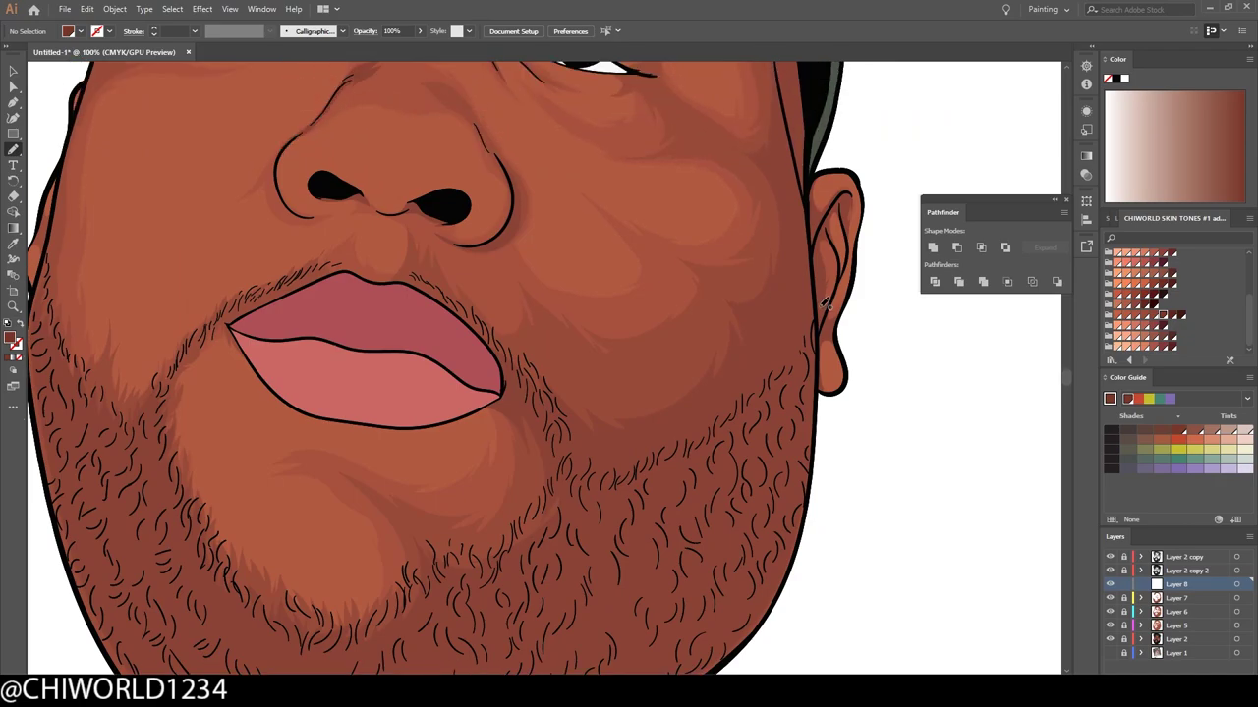
pyautogui.scroll(1, 825, 304)
pyautogui.moveTo(798, 226); pyautogui.dragTo(695, 506)
pyautogui.scroll(-2, 1014, 399)
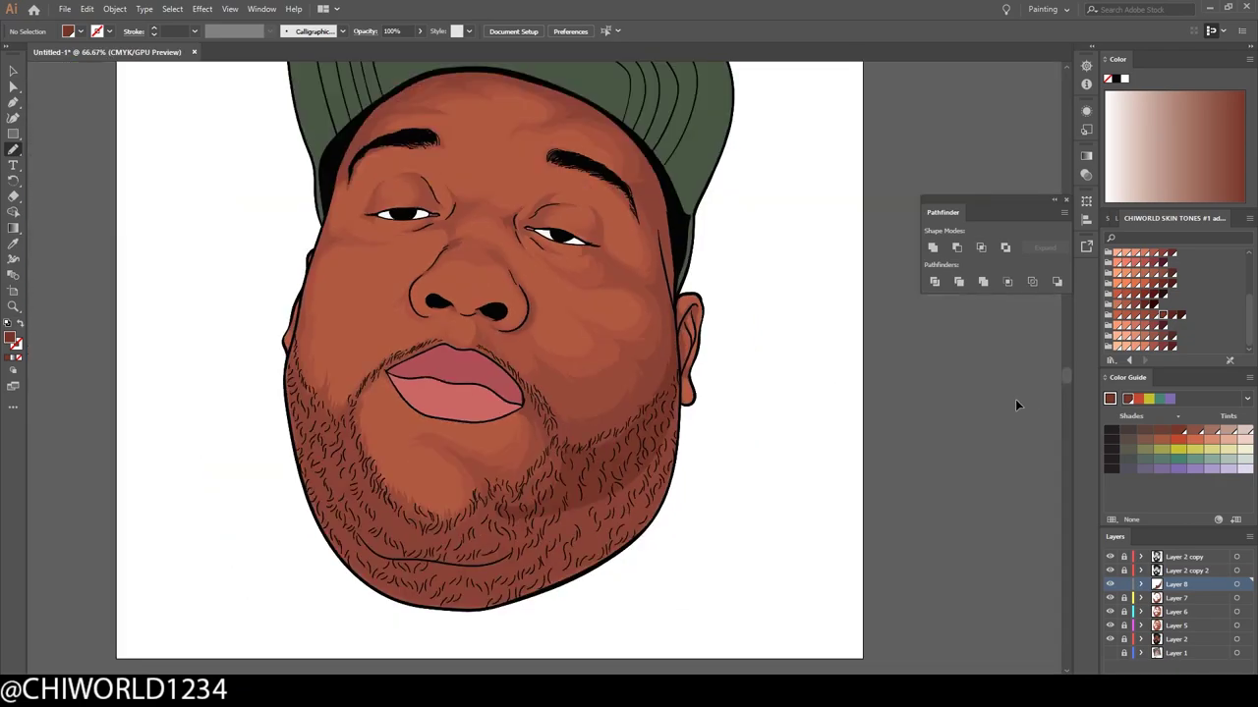
pyautogui.scroll(1, 609, 418)
pyautogui.moveTo(491, 463); pyautogui.dragTo(393, 323)
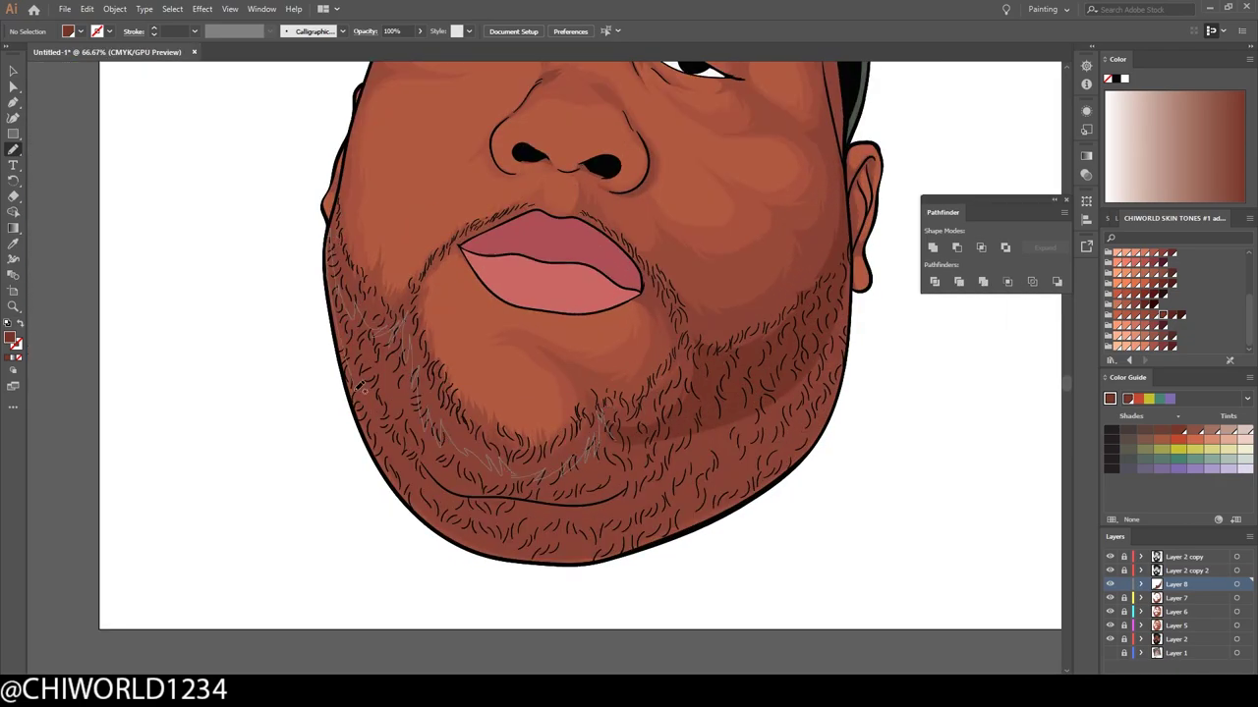
pyautogui.moveTo(357, 388); pyautogui.dragTo(359, 391)
# Step: Add fine crease strokes near the left eyebrow, beside the eye and above the eye
pyautogui.scroll(-1, 702, 639)
pyautogui.scroll(2, 746, 191)
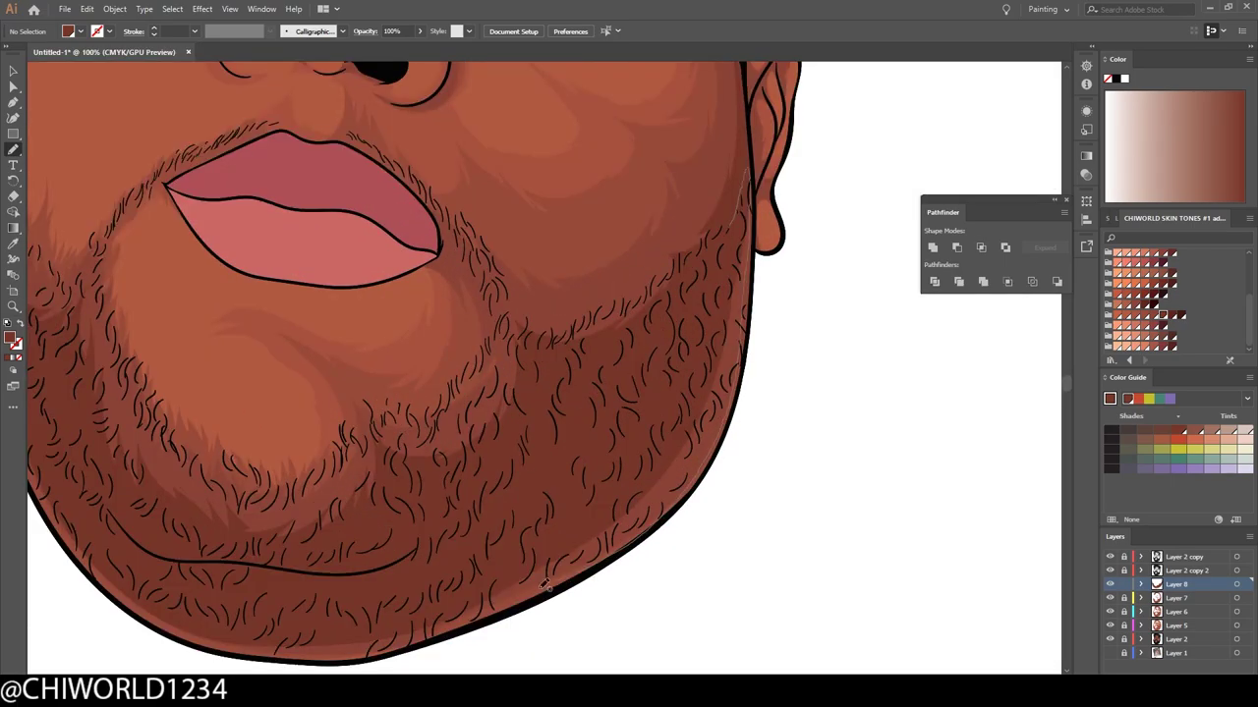
pyautogui.scroll(-1, 651, 625)
pyautogui.scroll(2, 738, 400)
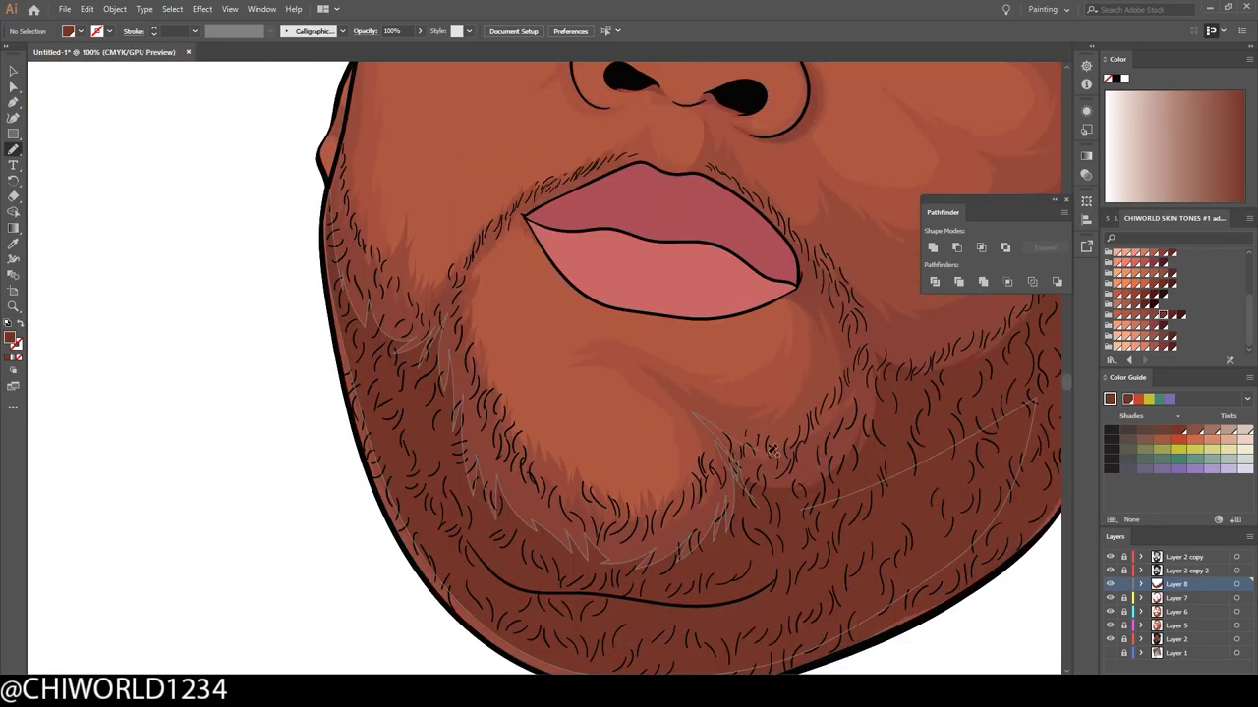
pyautogui.scroll(-3, 835, 606)
pyautogui.scroll(1, 843, 596)
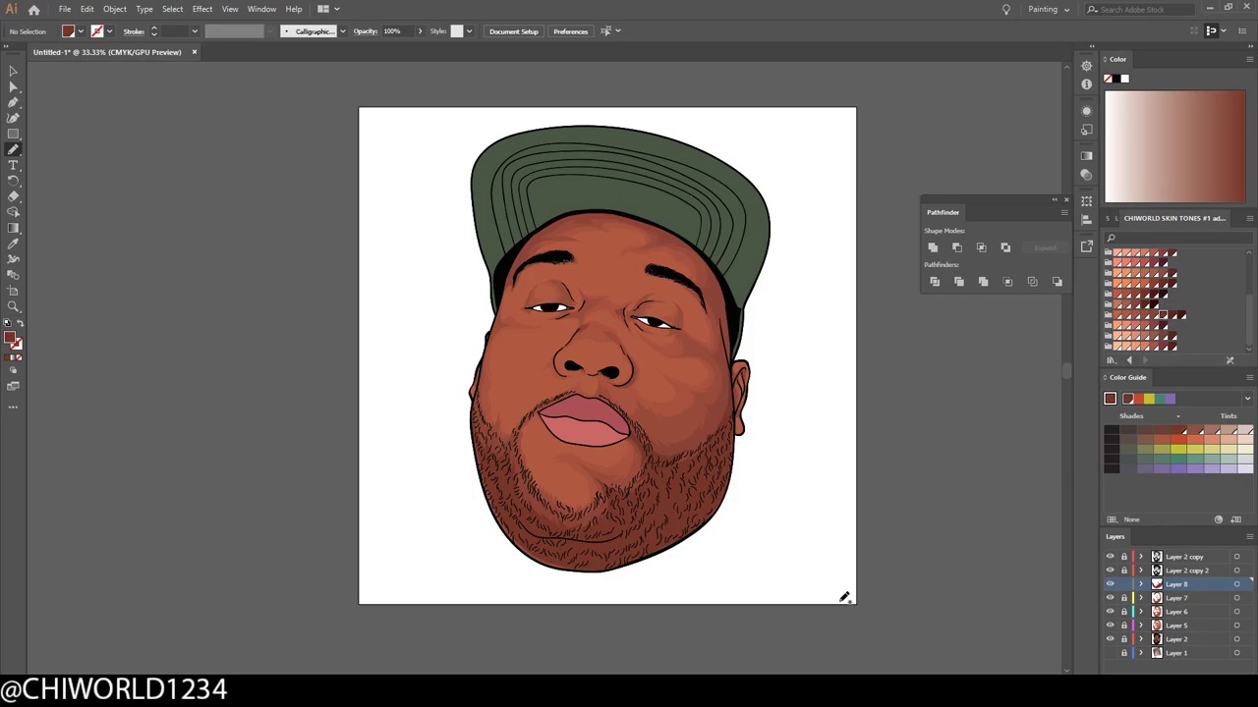
pyautogui.scroll(5, 576, 365)
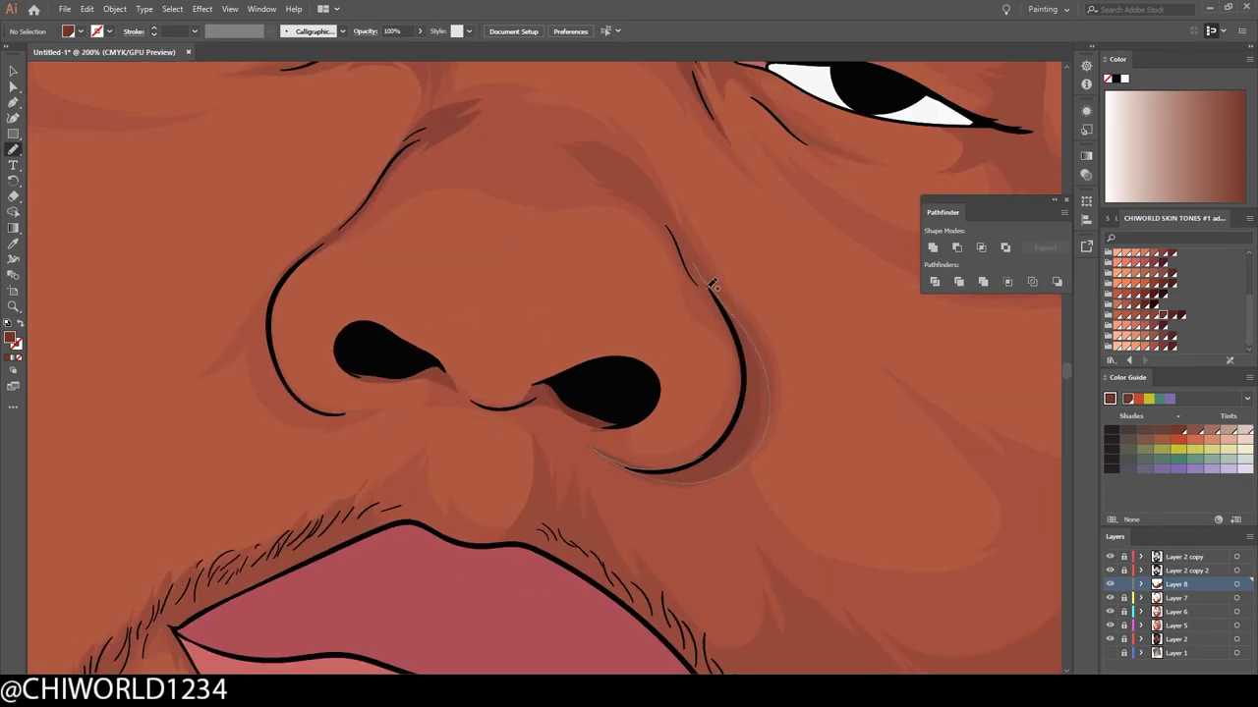
pyautogui.scroll(-5, 712, 284)
pyautogui.scroll(3, 373, 285)
pyautogui.moveTo(197, 253); pyautogui.dragTo(214, 363)
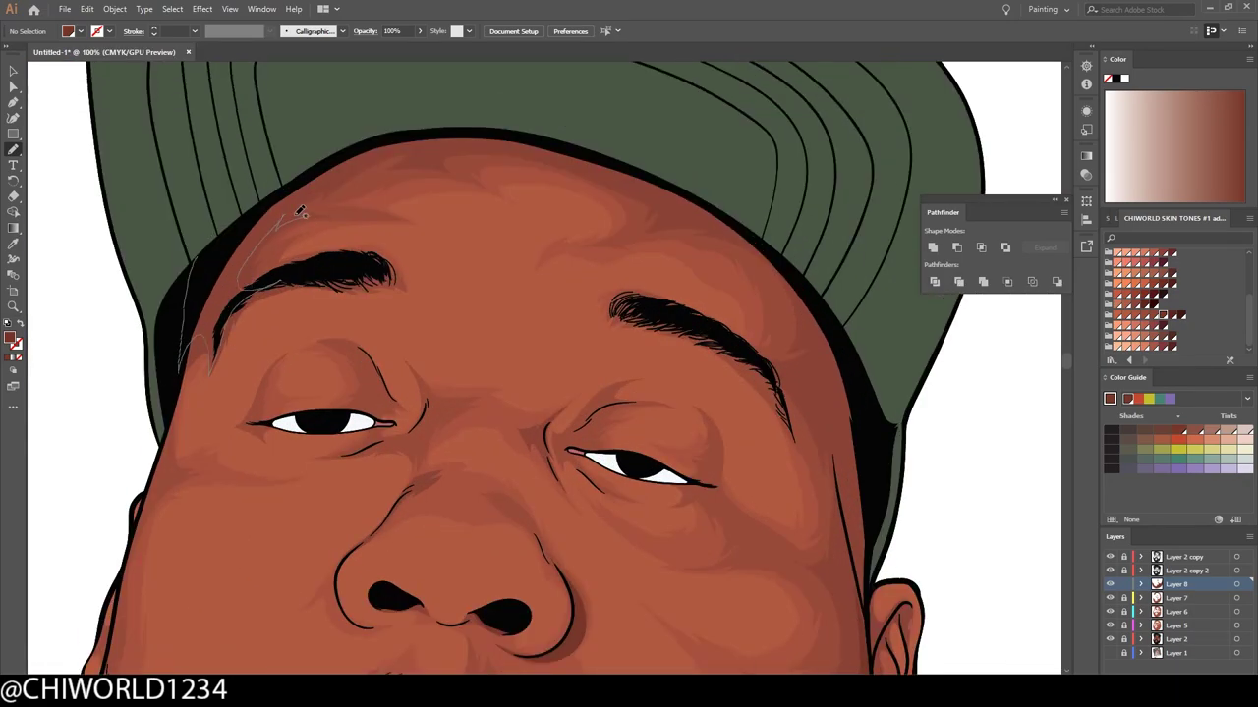
pyautogui.scroll(-3, 820, 406)
pyautogui.scroll(3, 733, 567)
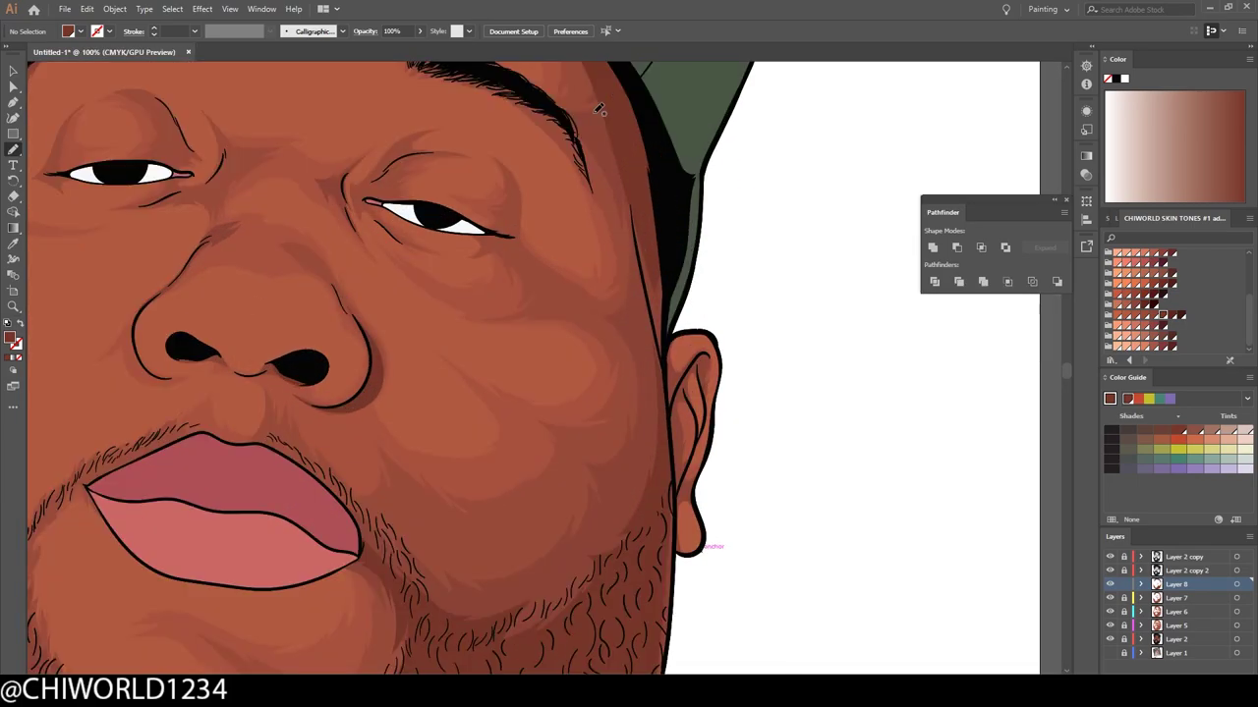
pyautogui.scroll(1, 716, 542)
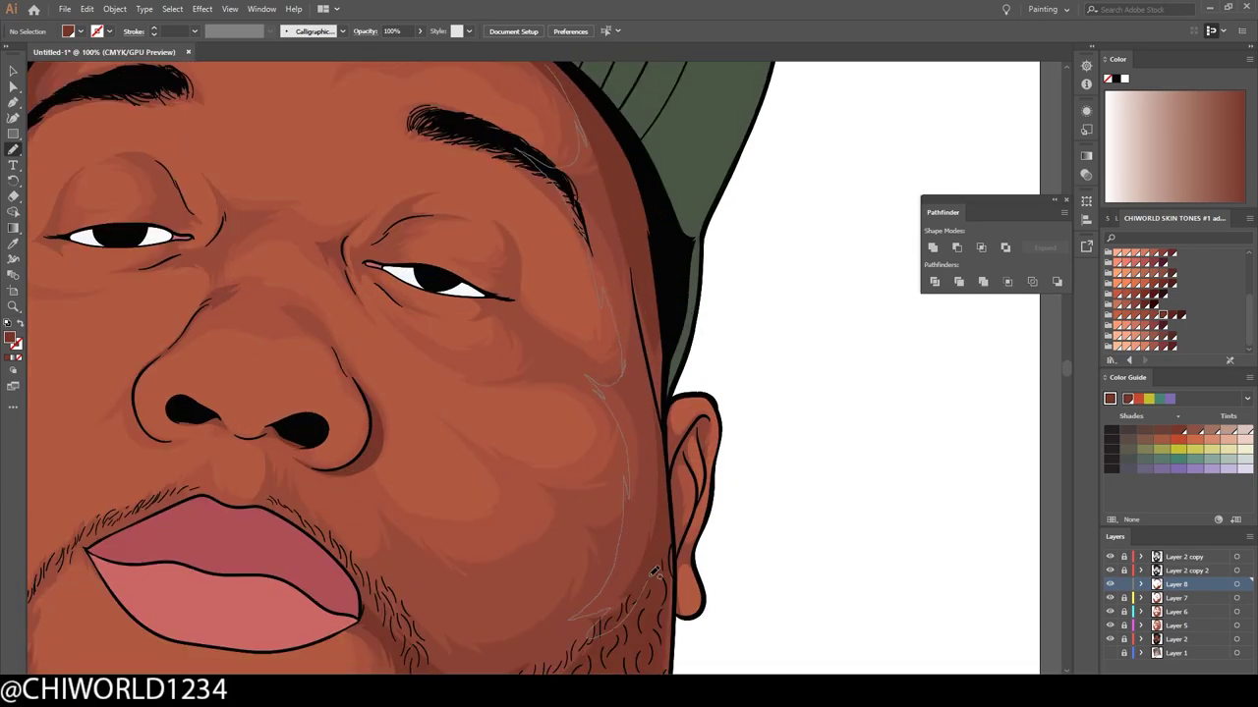
pyautogui.scroll(-2, 854, 490)
pyautogui.scroll(-2, 836, 483)
pyautogui.scroll(1, 808, 509)
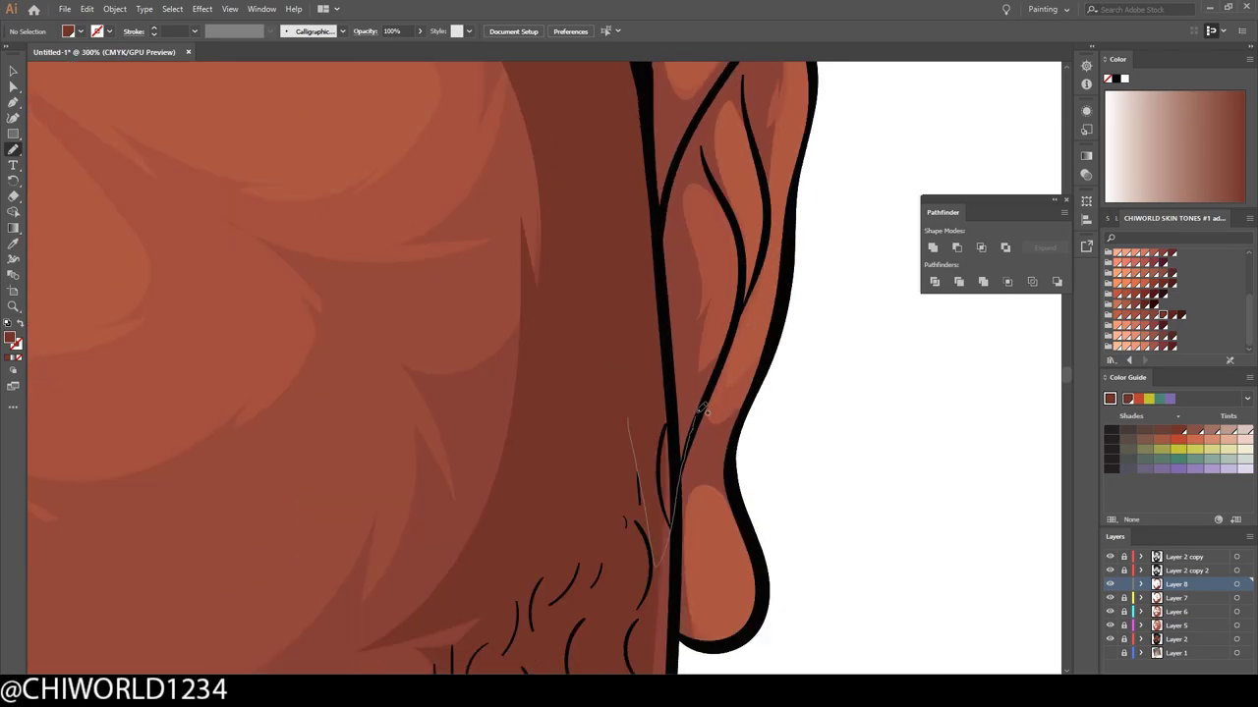
pyautogui.scroll(1, 676, 297)
pyautogui.scroll(-4, 707, 393)
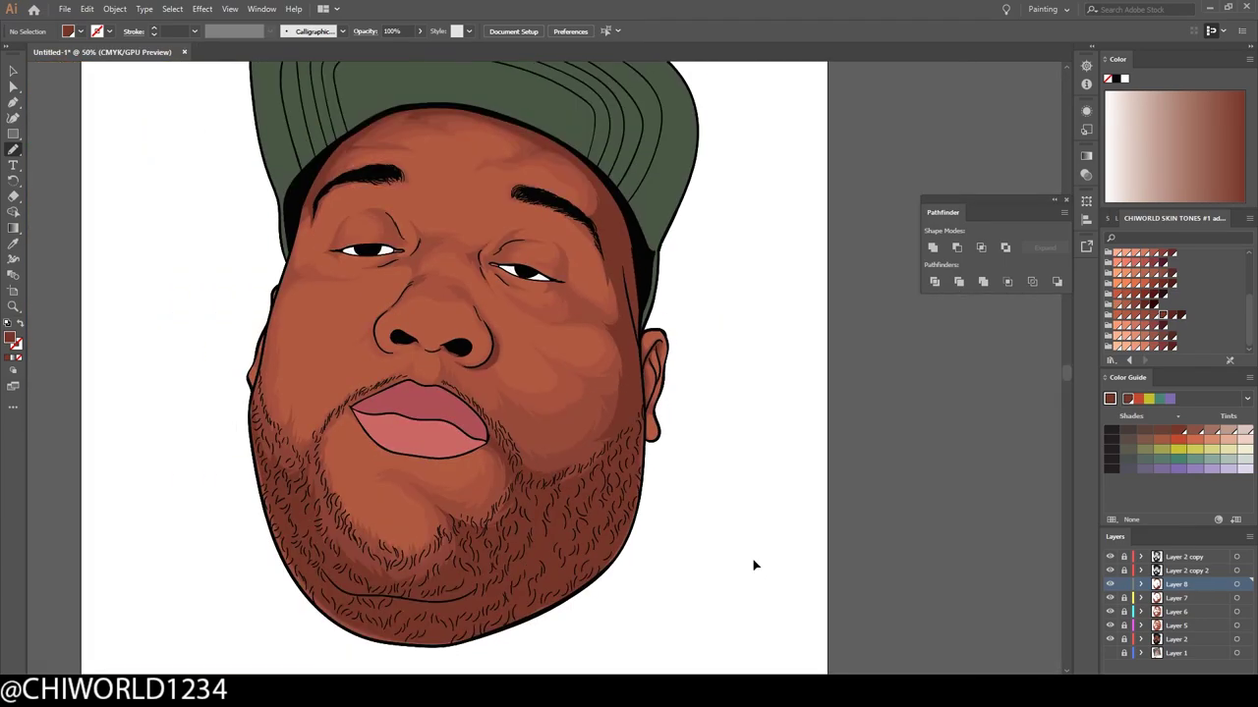
pyautogui.scroll(1, 753, 533)
pyautogui.scroll(2, 619, 545)
pyautogui.scroll(-2, 493, 555)
pyautogui.scroll(2, 559, 332)
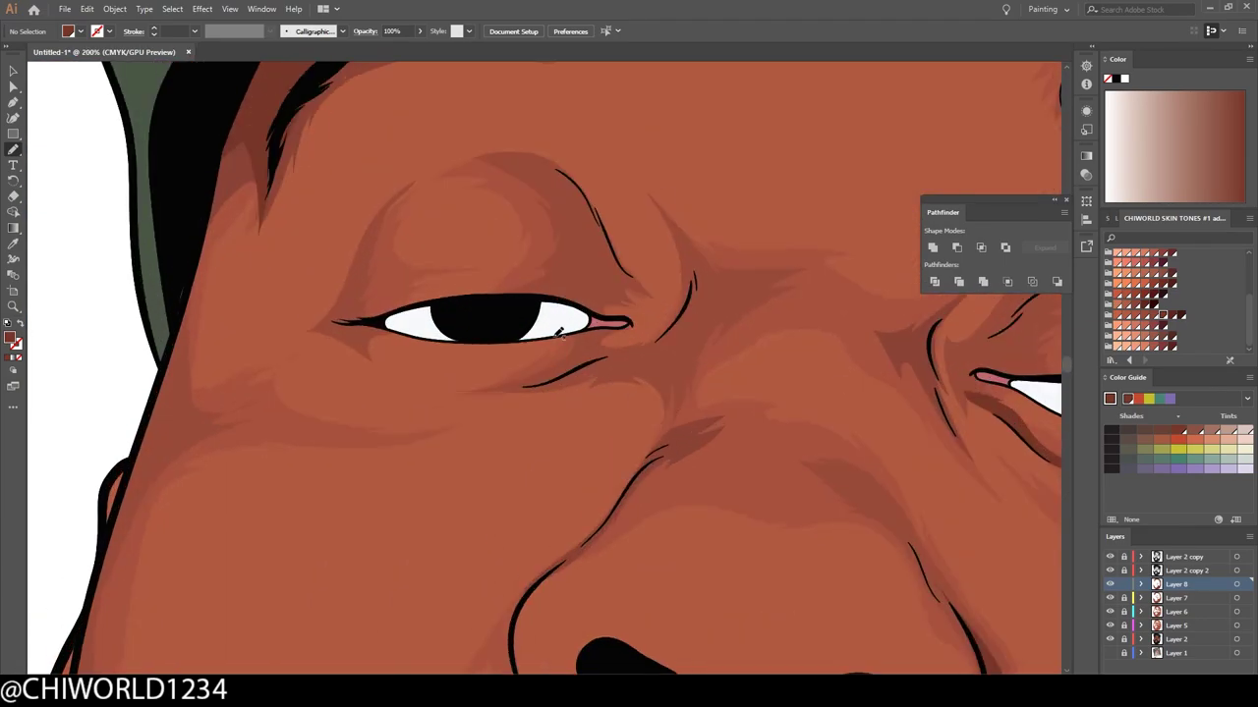
pyautogui.moveTo(603, 359); pyautogui.dragTo(605, 358)
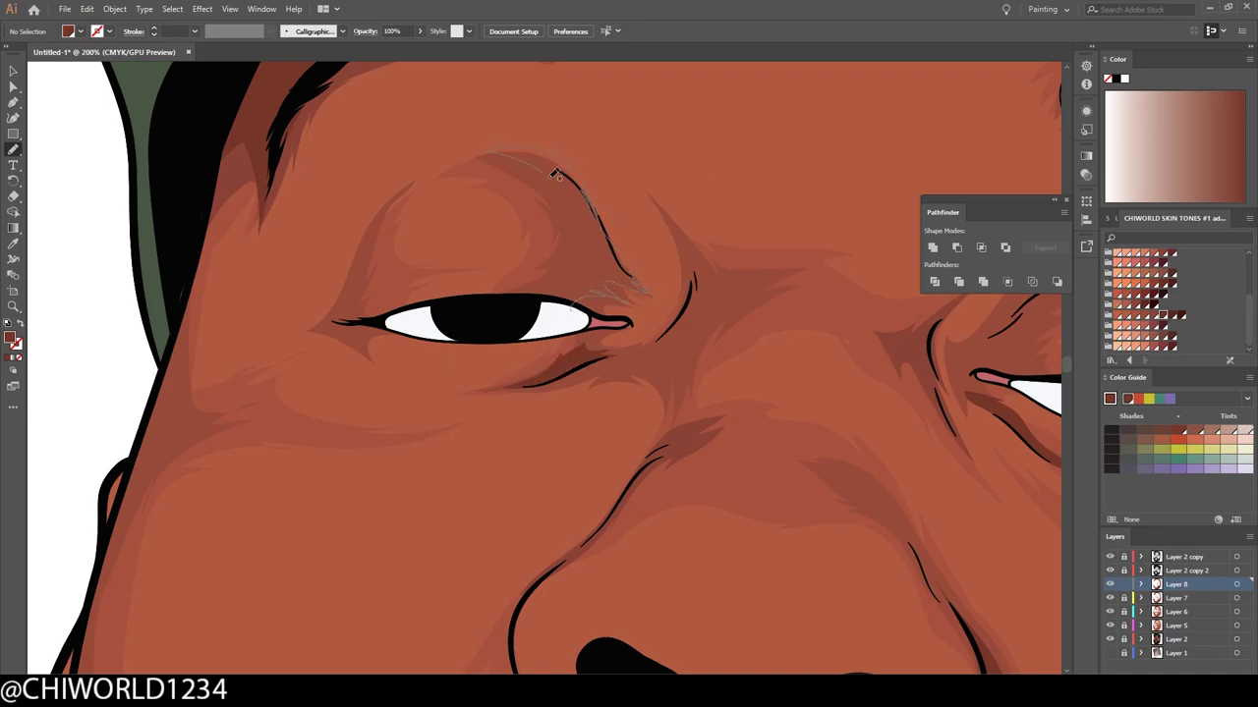
pyautogui.moveTo(555, 174); pyautogui.dragTo(491, 154)
# Step: Zoom in and pick a darker brown swatch from the CHIWORLD SKIN TONES panel
pyautogui.scroll(-2, 820, 623)
pyautogui.scroll(2, 865, 592)
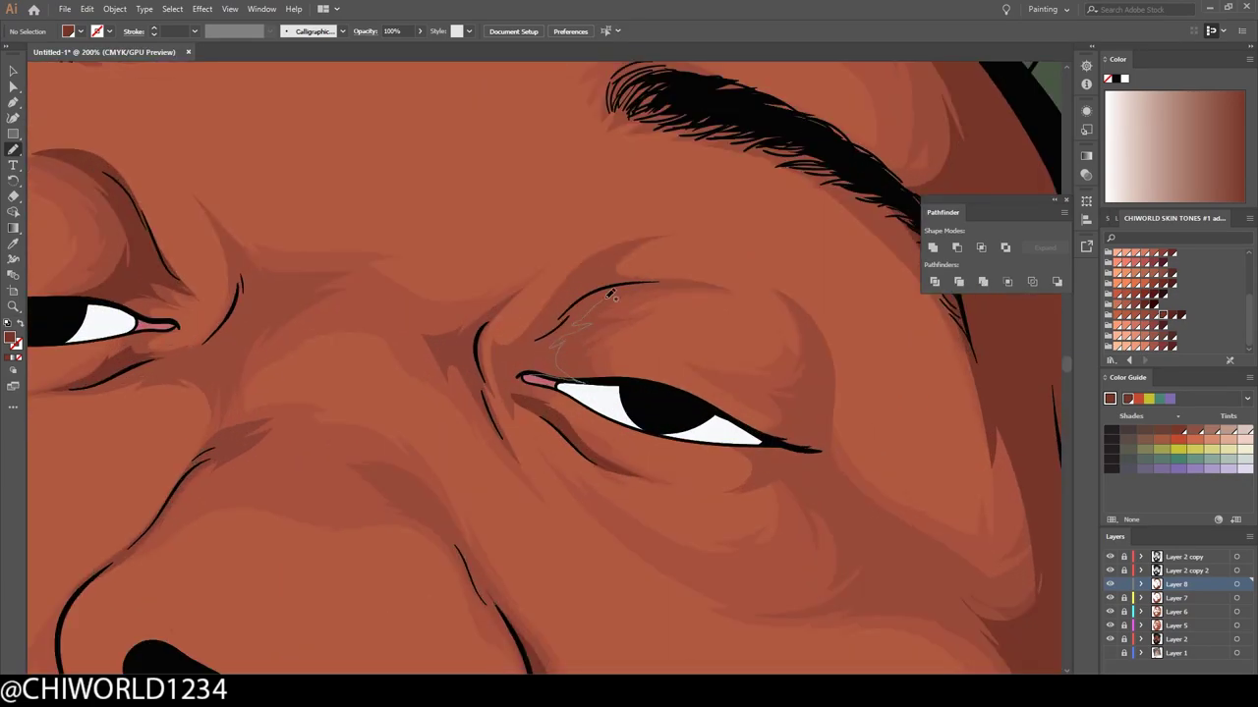
pyautogui.scroll(-1, 549, 319)
pyautogui.scroll(-2, 688, 492)
pyautogui.scroll(-1, 772, 609)
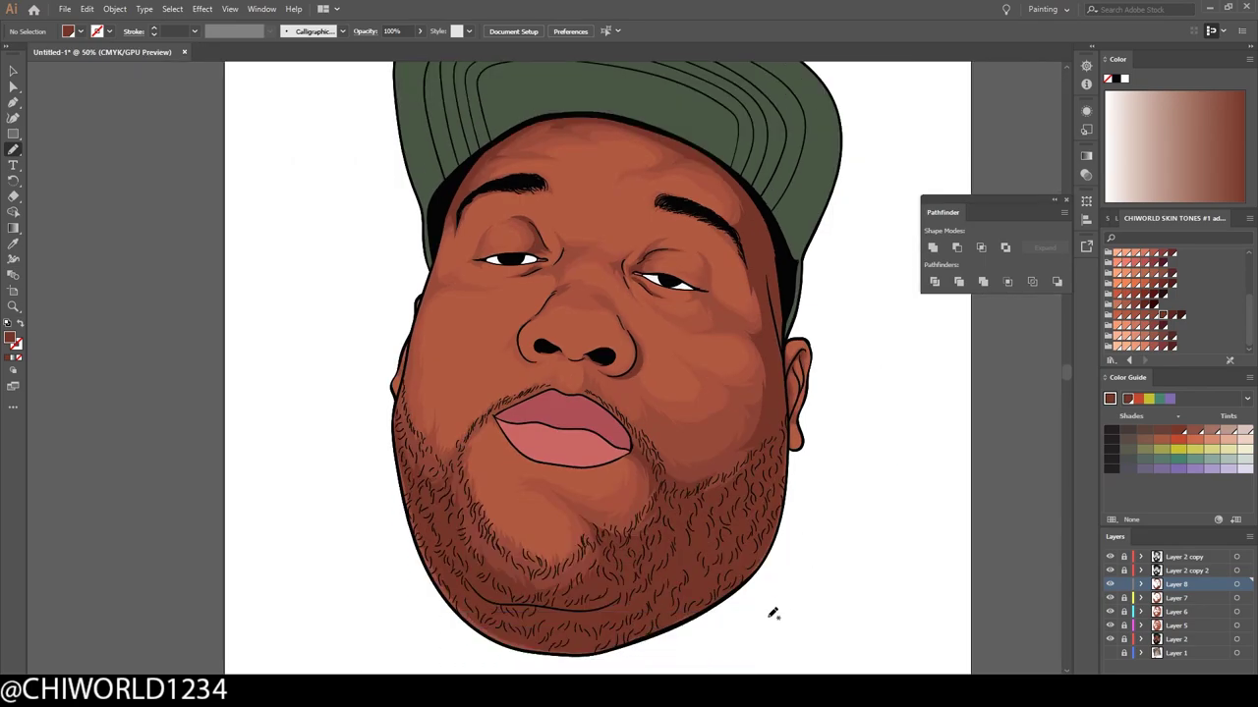
pyautogui.scroll(-1, 772, 609)
pyautogui.hotkey('ctrl', '+')
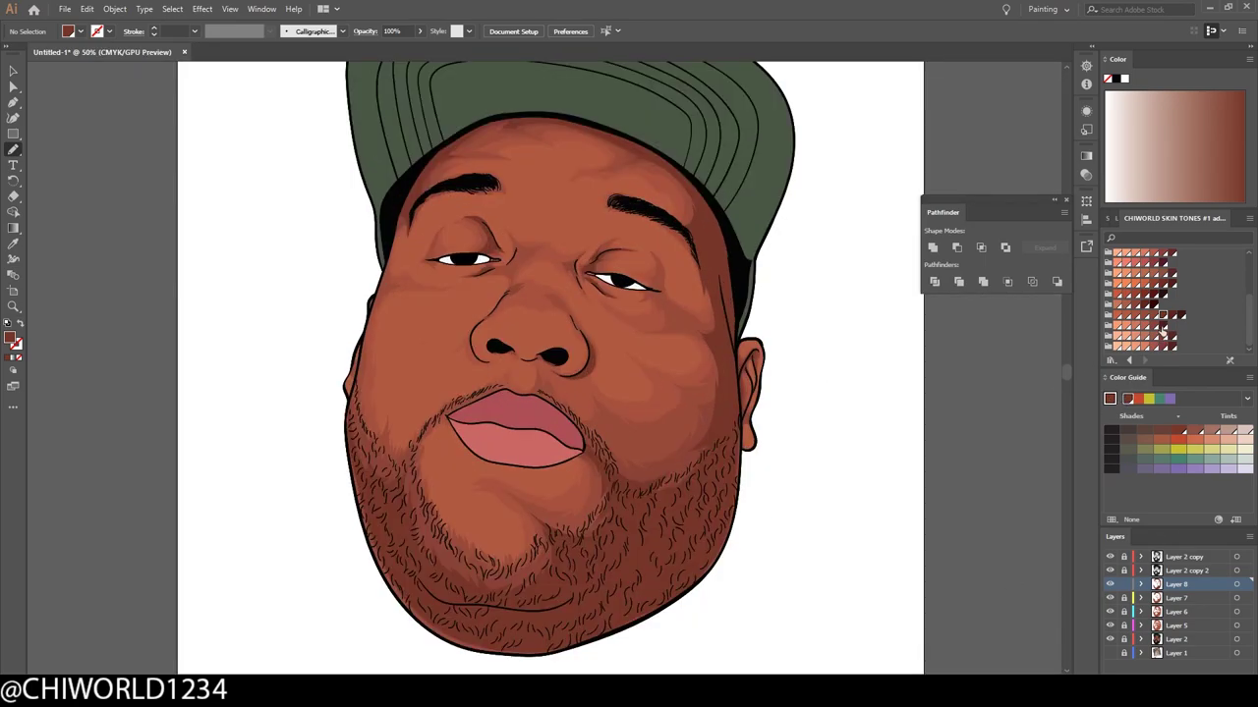
pyautogui.click(1181, 314)
# Step: Add Layer 9 and paint a dark shading stroke along the right cheek edge
pyautogui.hotkey('ctrl', 'l')
pyautogui.scroll(2, 599, 132)
pyautogui.scroll(1, 186, 360)
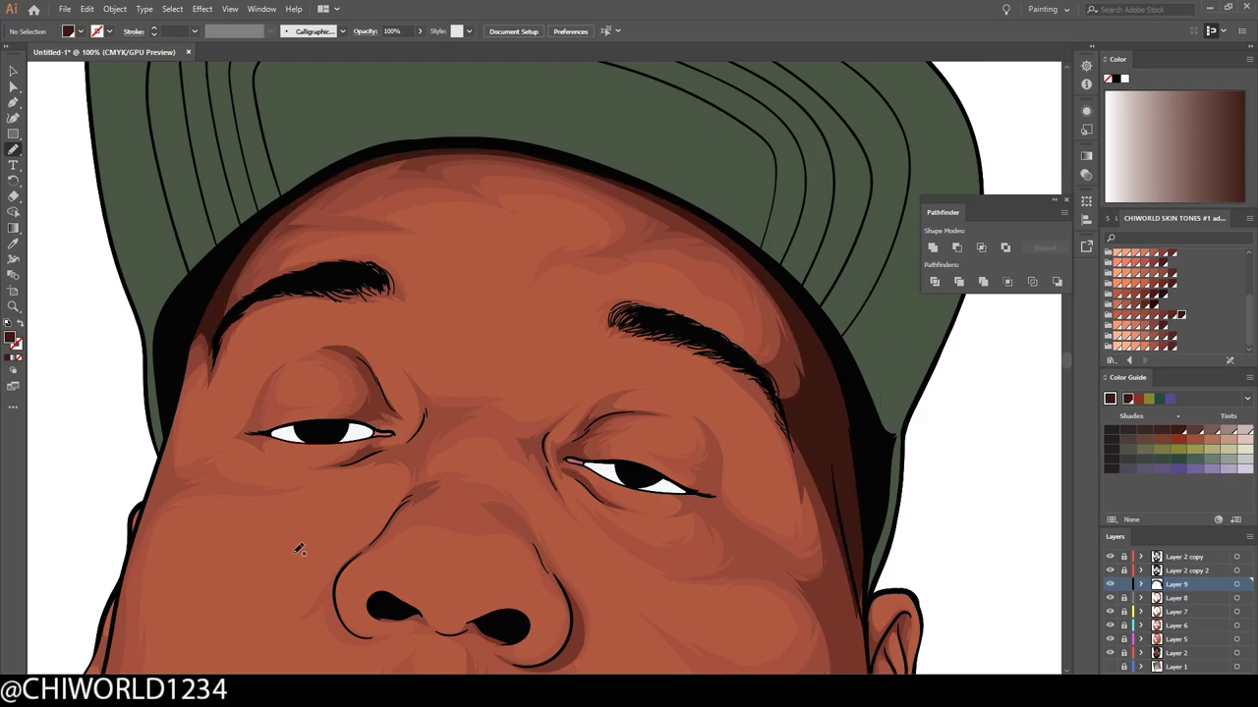
pyautogui.scroll(-3, 629, 616)
pyautogui.hscroll(4, 628, 616)
pyautogui.scroll(-2, 629, 616)
pyautogui.moveTo(518, 180); pyautogui.dragTo(551, 653)
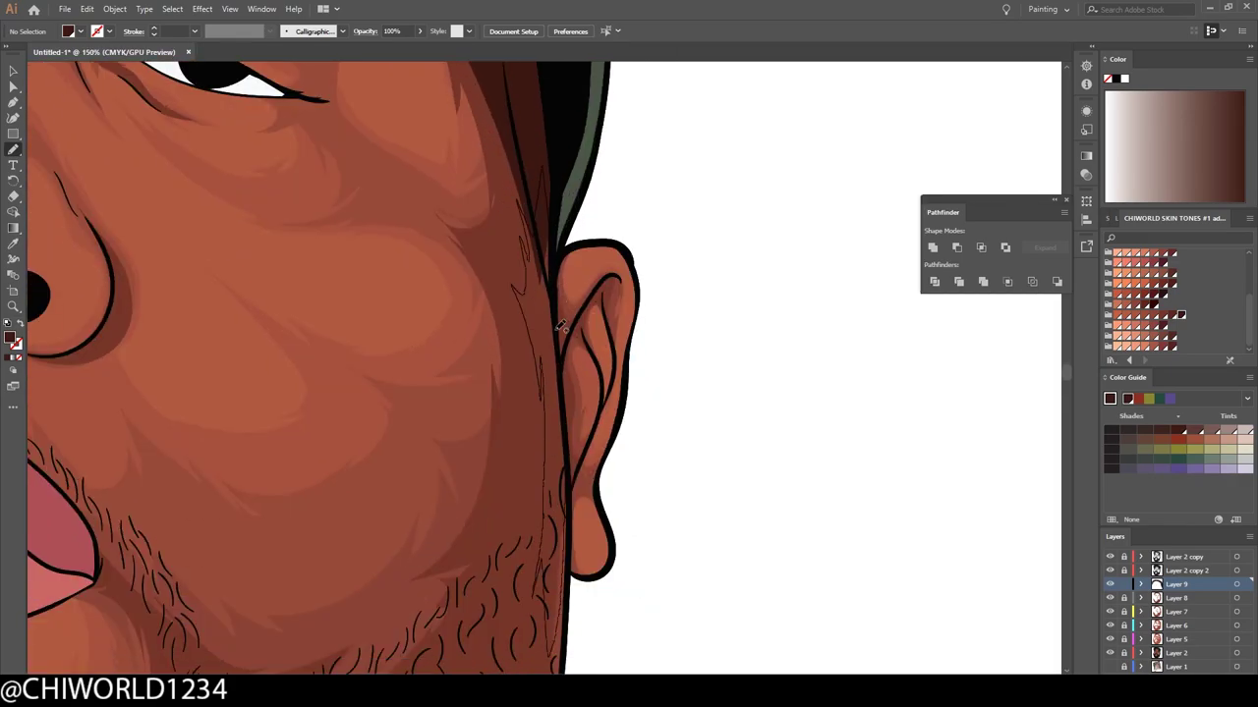
pyautogui.hotkey('ctrl', '-')
# Step: Paint dark shading strokes down the ear, along the right jaw and the chin crease
pyautogui.scroll(5, 550, 385)
pyautogui.moveTo(536, 414); pyautogui.dragTo(507, 278)
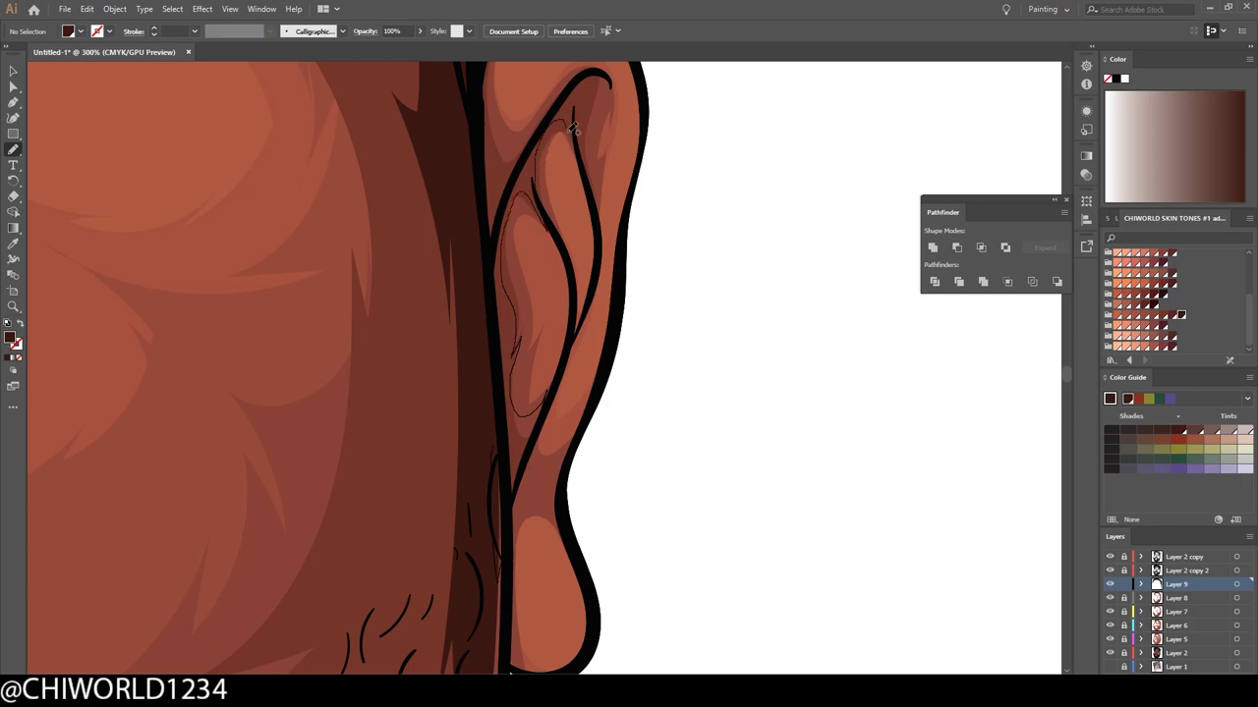
pyautogui.scroll(-5, 717, 561)
pyautogui.hscroll(-4, 716, 561)
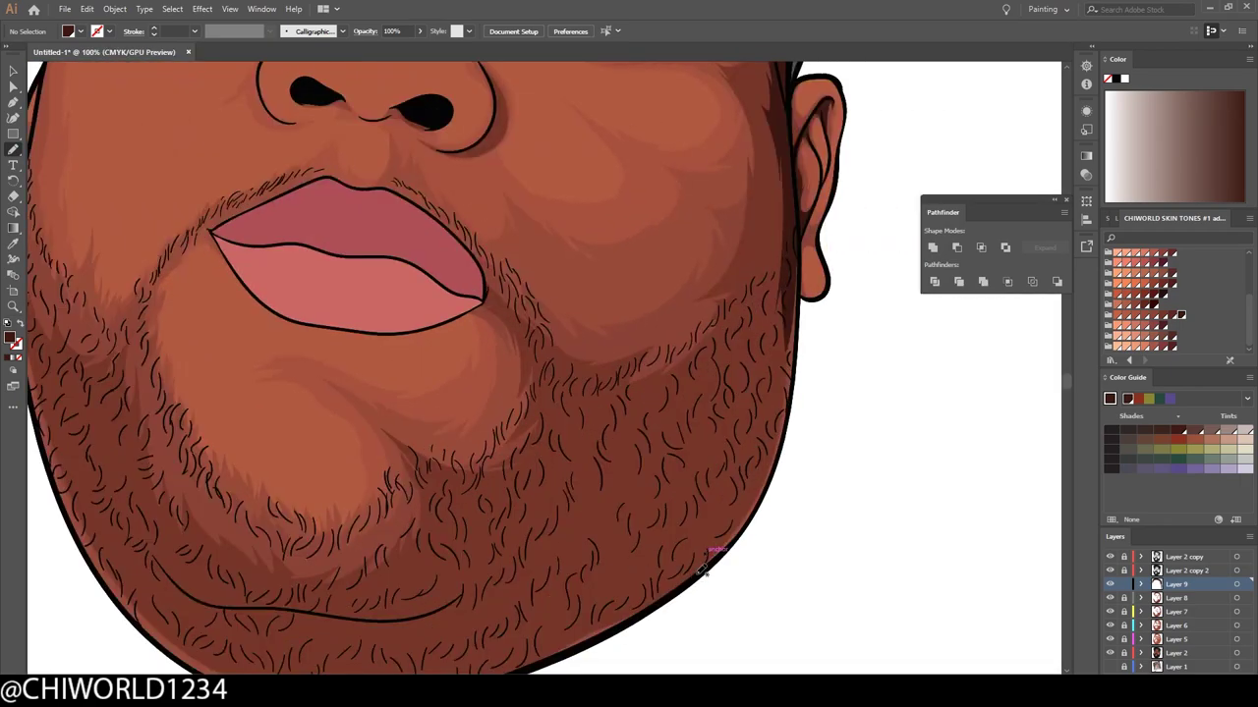
pyautogui.moveTo(800, 341); pyautogui.dragTo(501, 669)
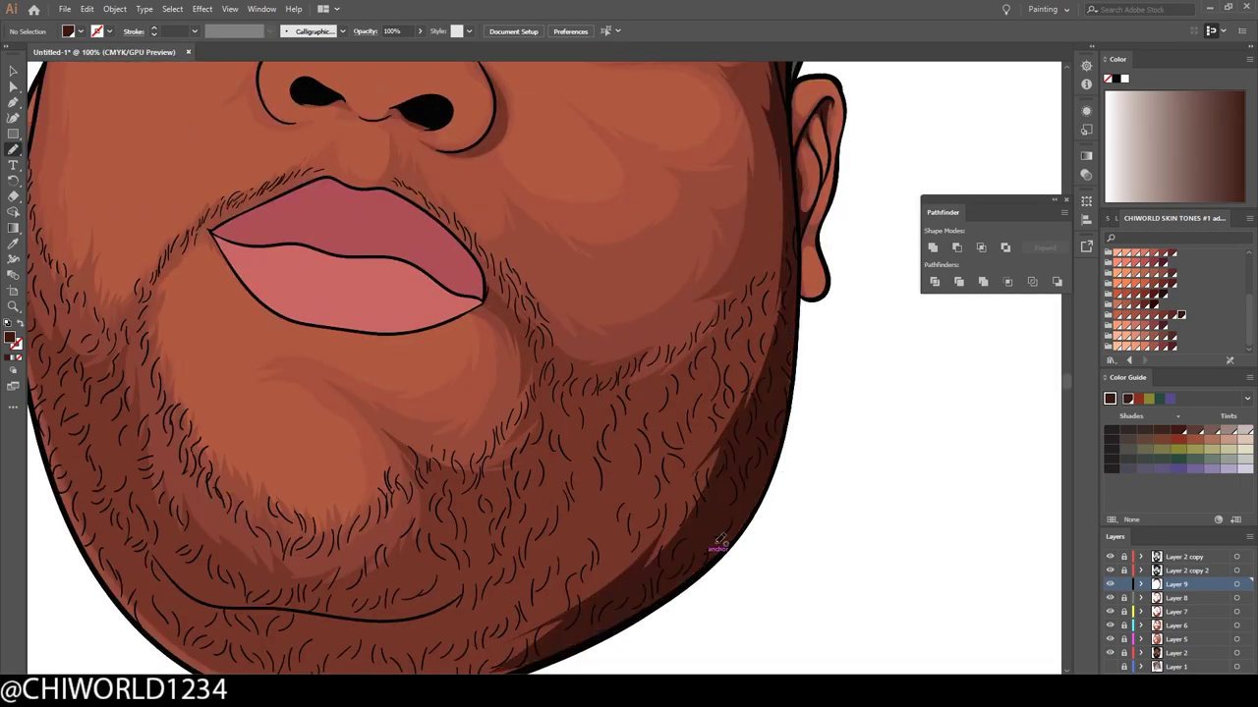
pyautogui.scroll(-4, 767, 664)
pyautogui.scroll(6, 511, 440)
pyautogui.moveTo(392, 340); pyautogui.dragTo(872, 307)
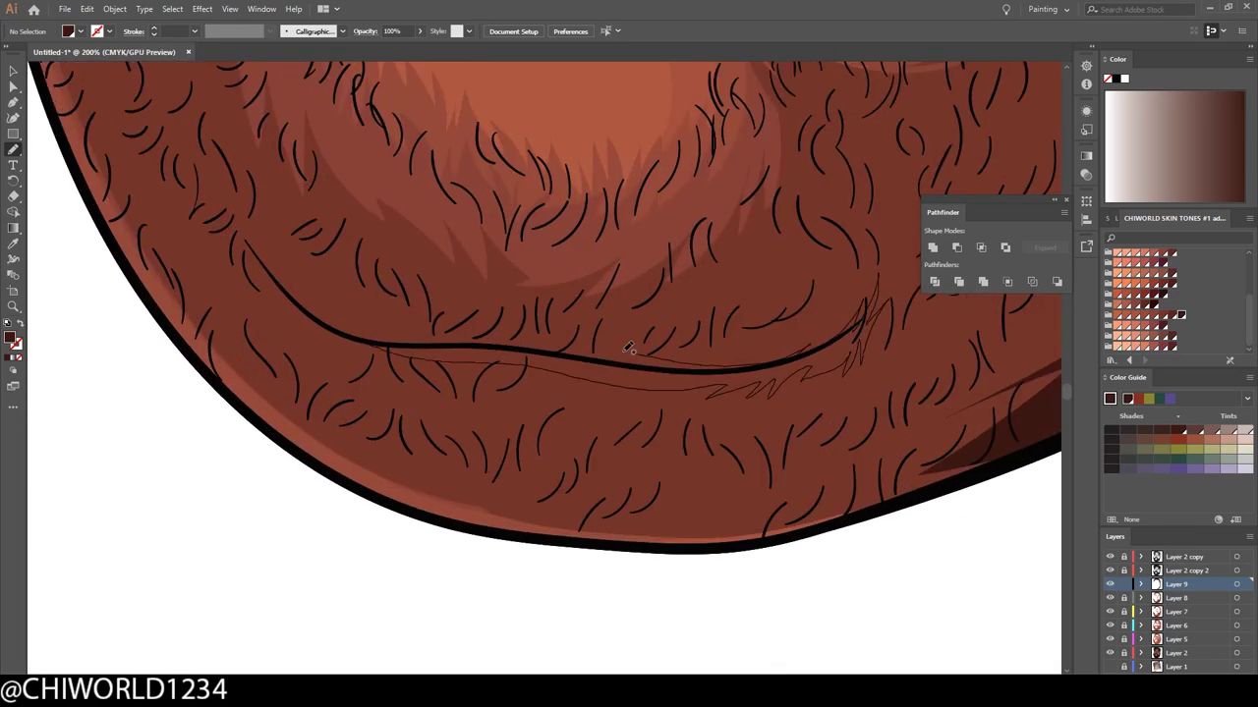
pyautogui.moveTo(417, 338); pyautogui.dragTo(246, 227)
pyautogui.scroll(-3, 856, 443)
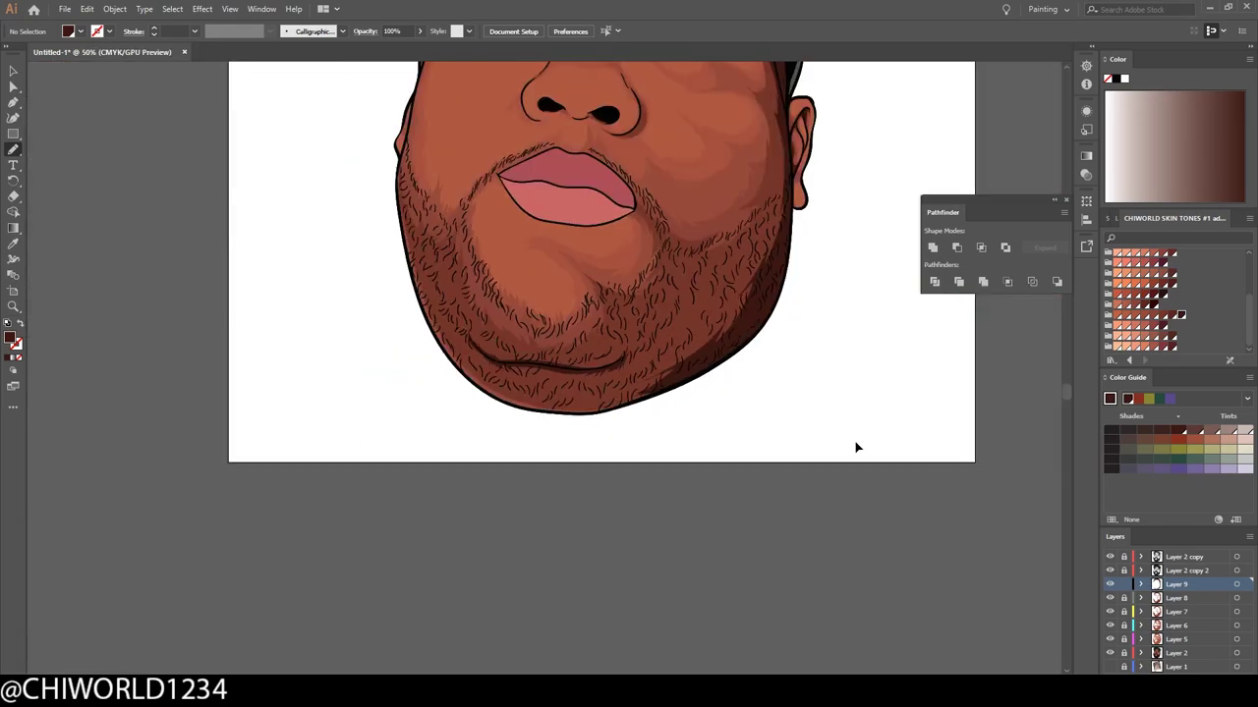
pyautogui.scroll(-2, 1000, 416)
# Step: Add Layer 10 and paint dark beard hair strokes along the right jaw
pyautogui.click(1193, 596)
pyautogui.hotkey('ctrl', 'l')
pyautogui.scroll(2, 633, 467)
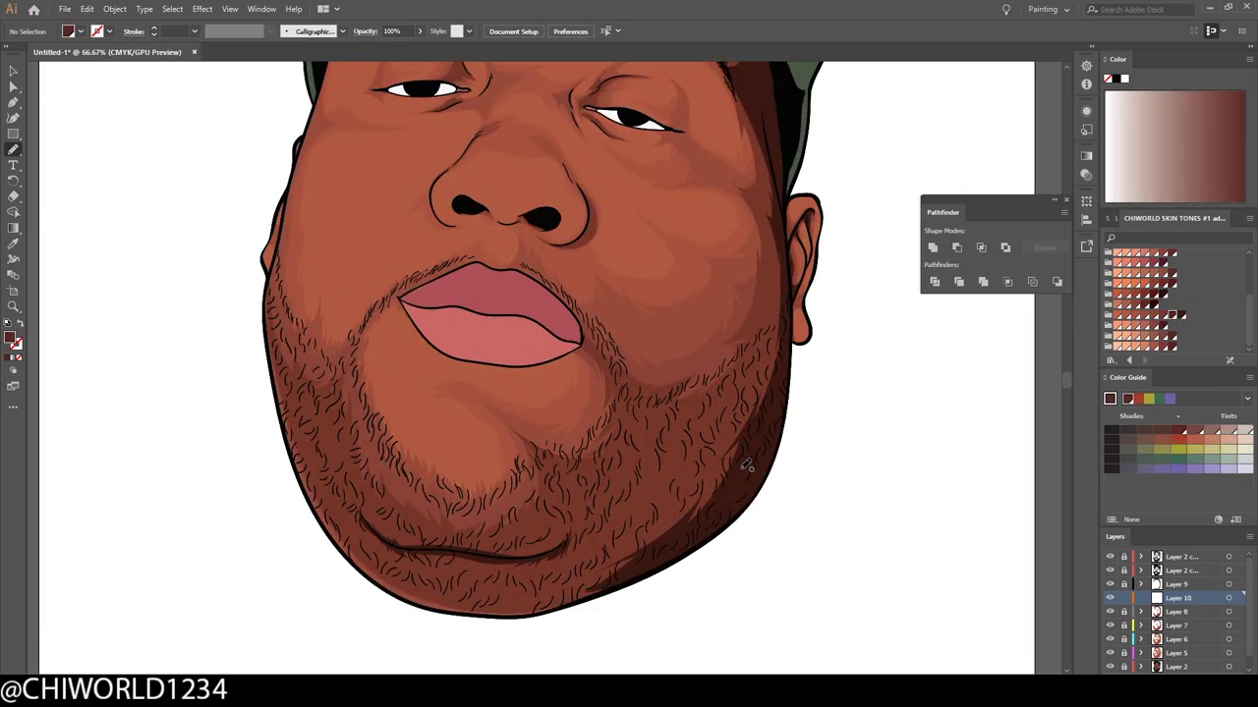
pyautogui.moveTo(791, 258); pyautogui.dragTo(697, 534)
pyautogui.moveTo(783, 240)
pyautogui.mouseDown()
pyautogui.moveTo(722, 421)
pyautogui.moveTo(562, 496)
pyautogui.moveTo(378, 545)
pyautogui.moveTo(354, 594)
pyautogui.mouseUp()
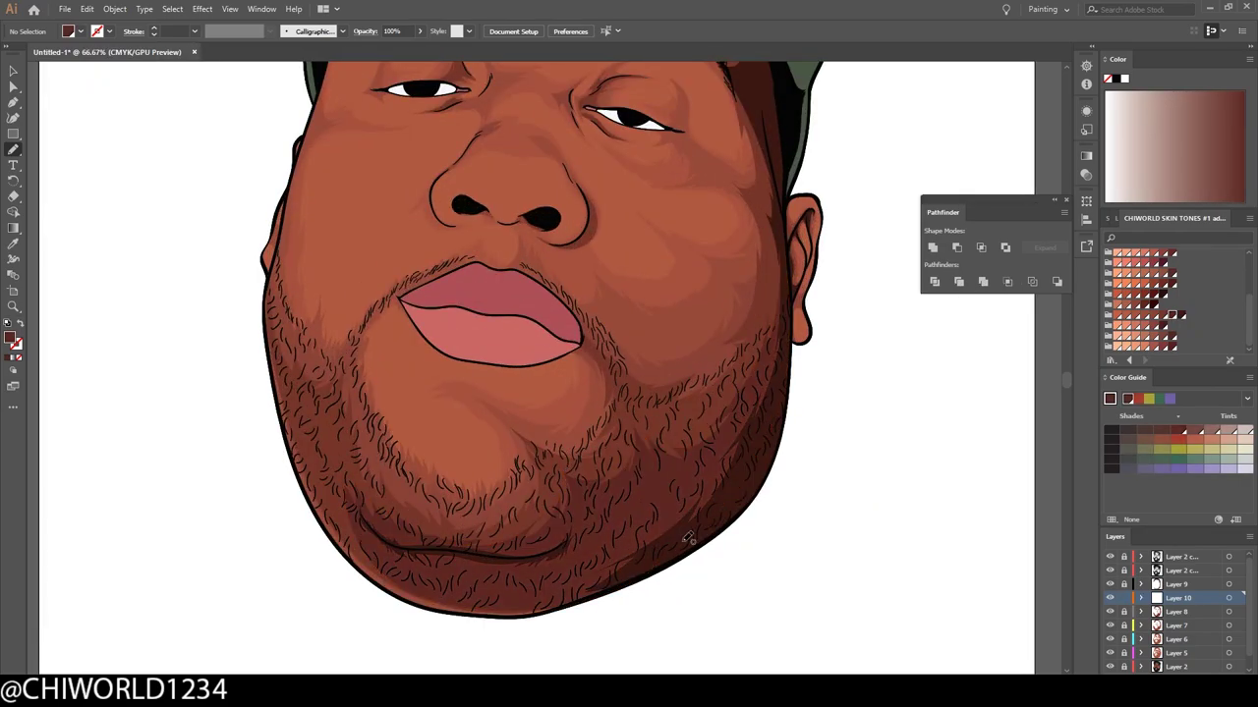
pyautogui.scroll(-1, 814, 572)
pyautogui.scroll(2, 545, 511)
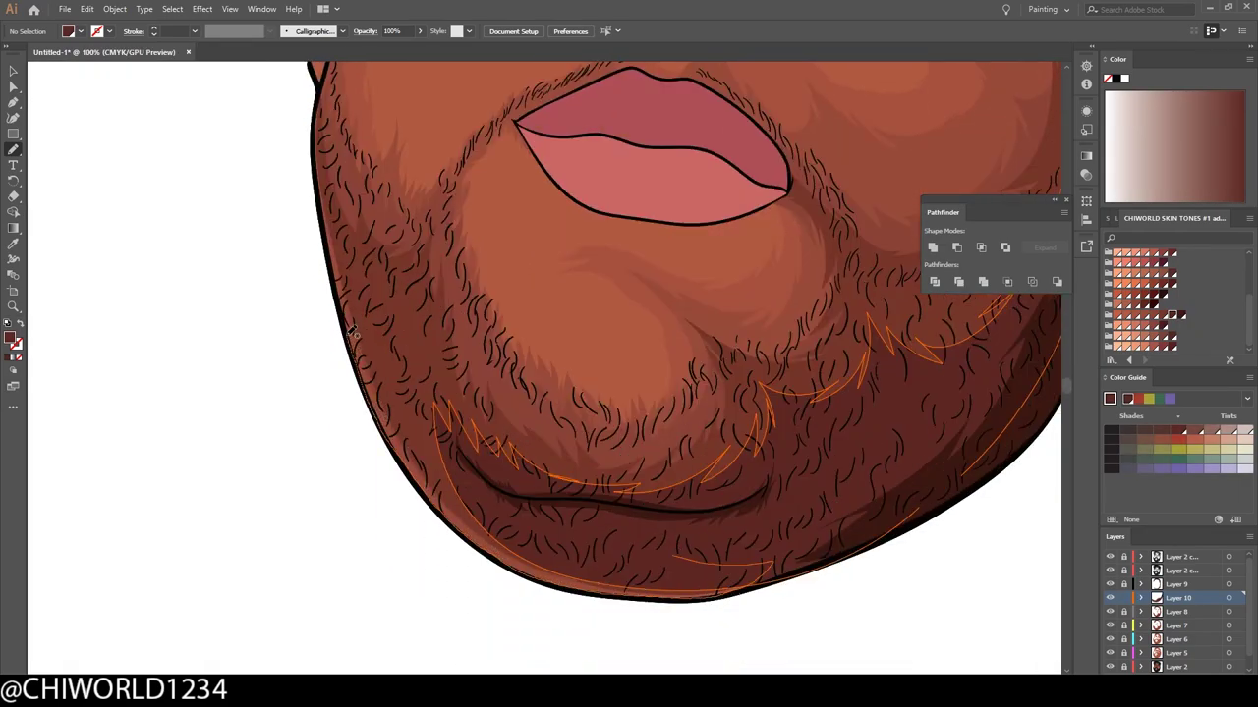
# Step: Paint more hair strokes down the left jaw and over the right cheek and beard
pyautogui.moveTo(320, 103)
pyautogui.mouseDown()
pyautogui.moveTo(497, 440)
pyautogui.moveTo(422, 280)
pyautogui.mouseUp()
pyautogui.scroll(-3, 538, 417)
pyautogui.scroll(3, 802, 352)
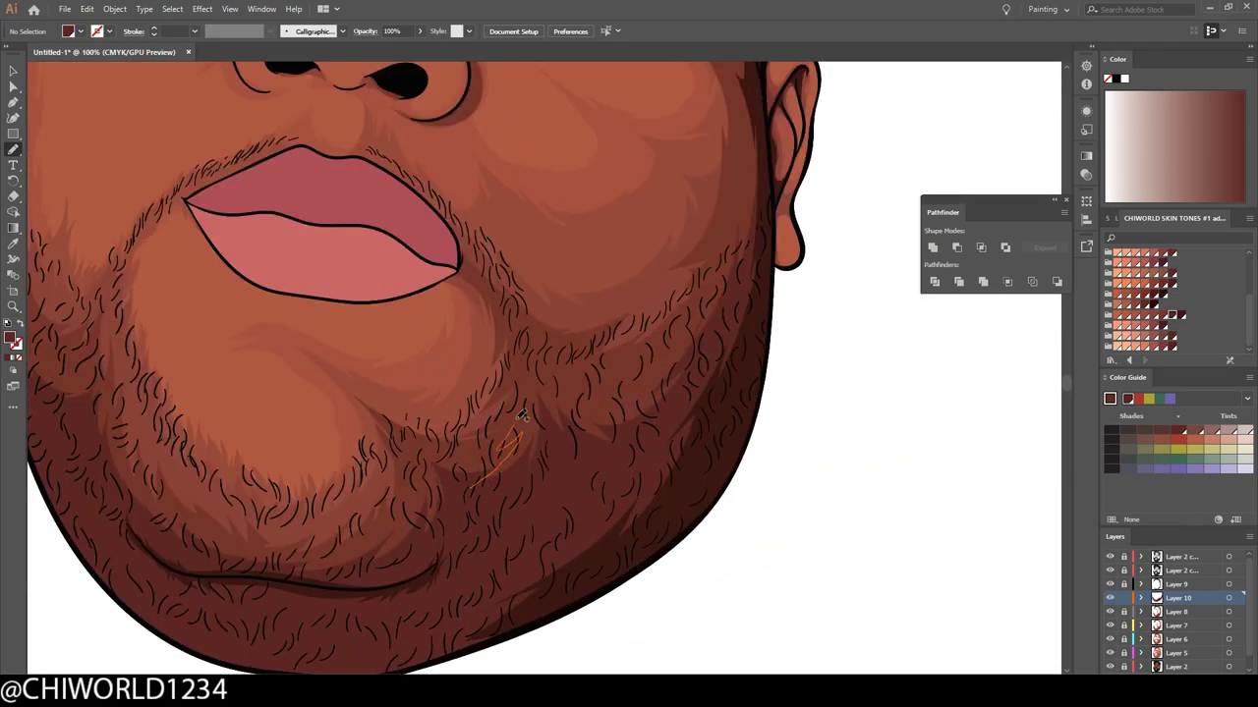
pyautogui.scroll(2, 509, 410)
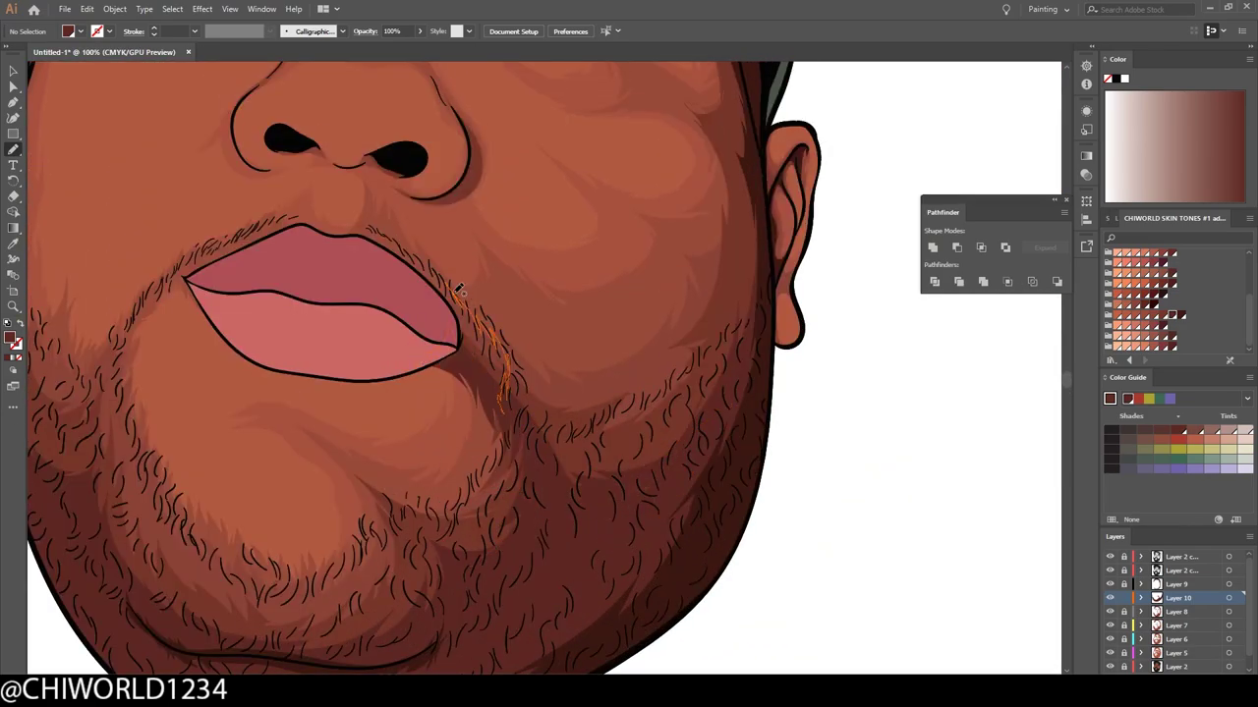
pyautogui.scroll(-3, 649, 363)
pyautogui.scroll(2, 438, 232)
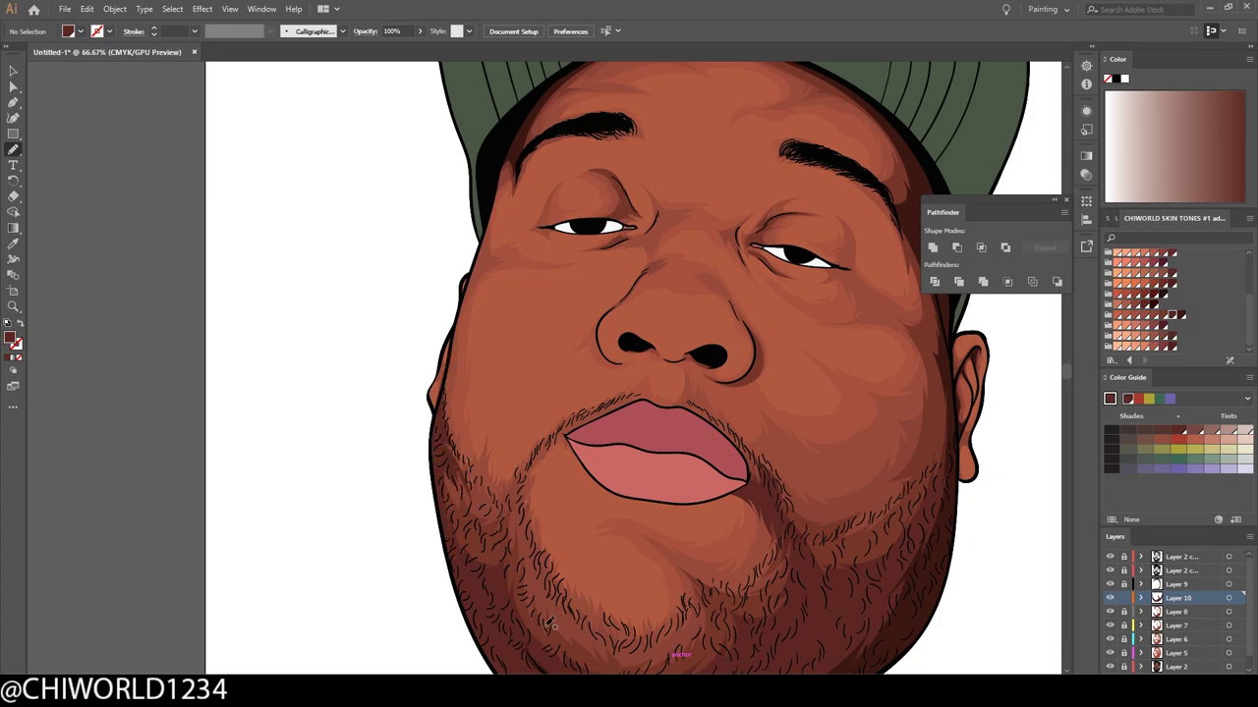
pyautogui.scroll(-2, 814, 570)
pyautogui.scroll(3, 815, 570)
pyautogui.moveTo(865, 432)
pyautogui.mouseDown()
pyautogui.moveTo(815, 530)
pyautogui.moveTo(693, 569)
pyautogui.moveTo(854, 261)
pyautogui.mouseUp()
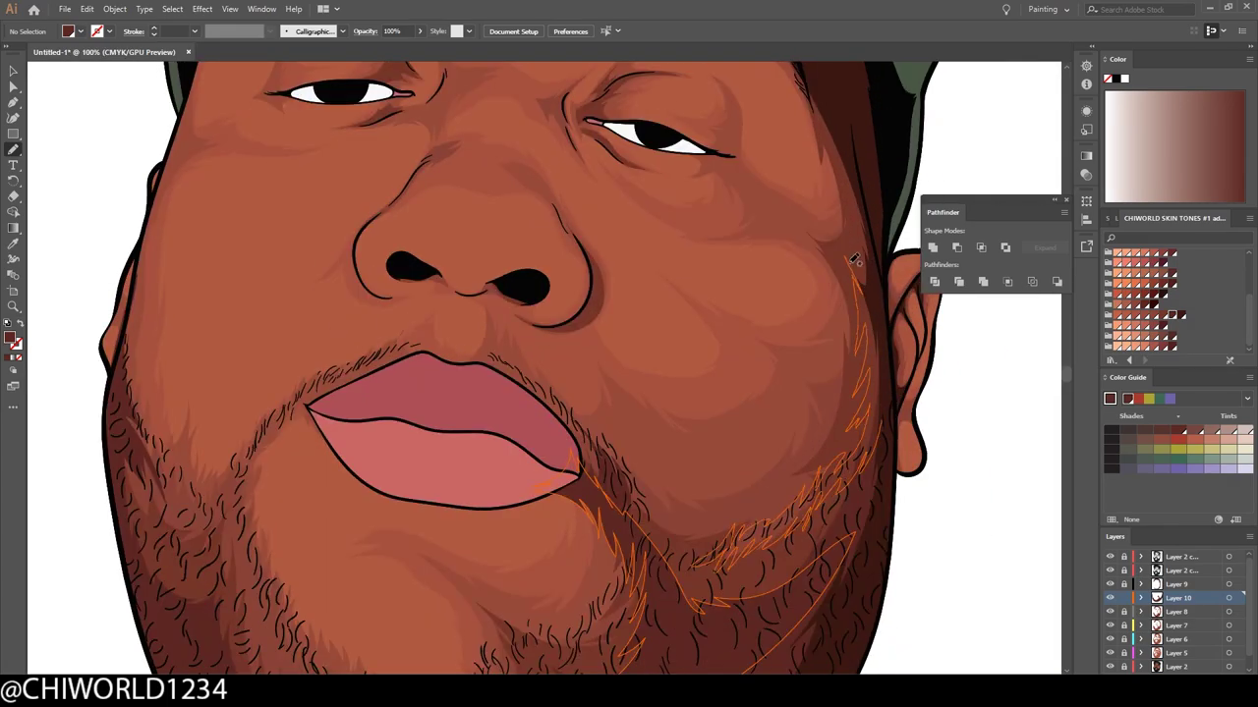
pyautogui.scroll(-2, 855, 258)
pyautogui.scroll(1, 842, 598)
pyautogui.scroll(1, 842, 599)
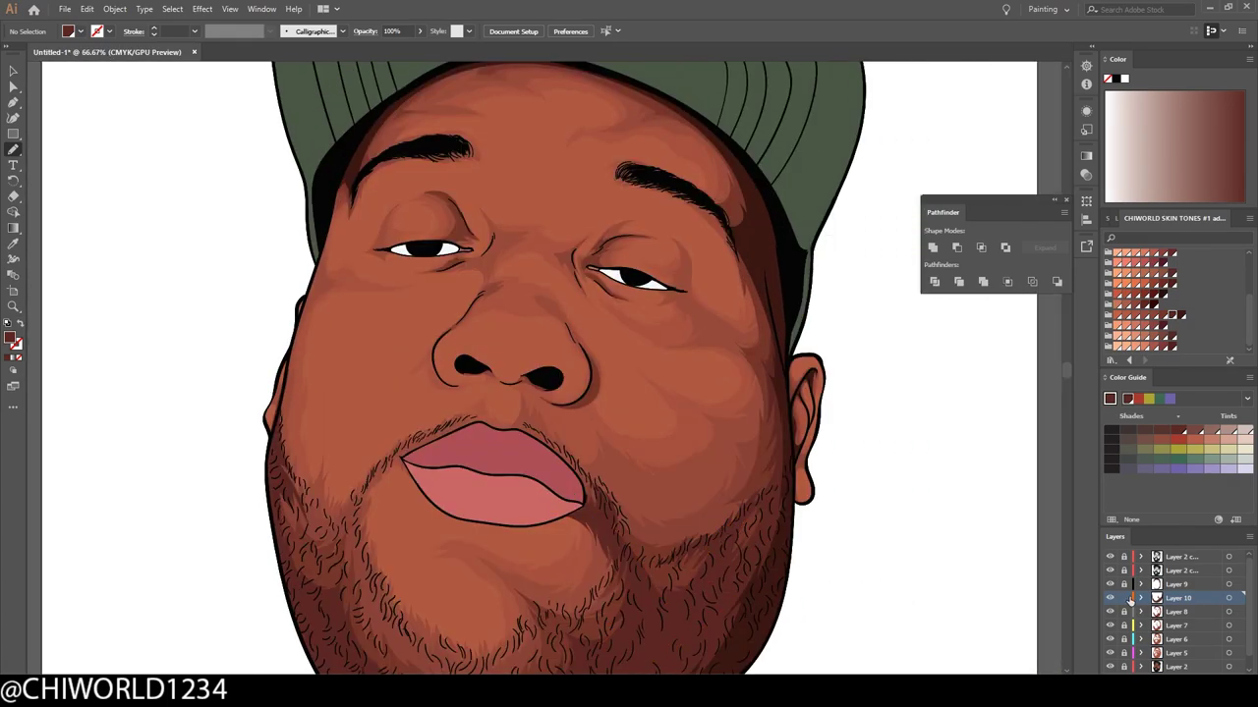
# Step: Make Layer 9 active, save the drawing, and add a new layer for highlights
pyautogui.click(1176, 583)
pyautogui.hotkey('ctrl', 's')
pyautogui.press('Escape')
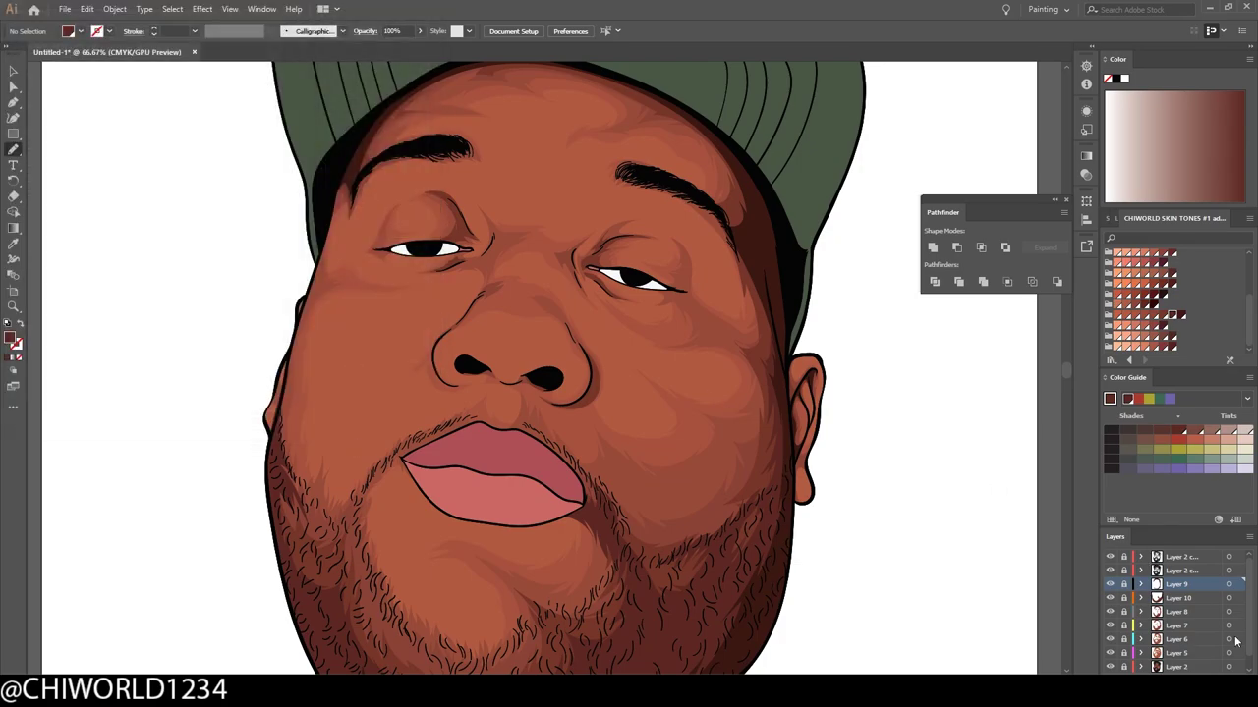
pyautogui.hotkey('ctrl', 'l')
# Step: Pick a lighter orange swatch and paint highlights on the nose and cheek
pyautogui.click(1167, 314)
pyautogui.scroll(2, 487, 365)
pyautogui.moveTo(509, 371); pyautogui.dragTo(568, 376)
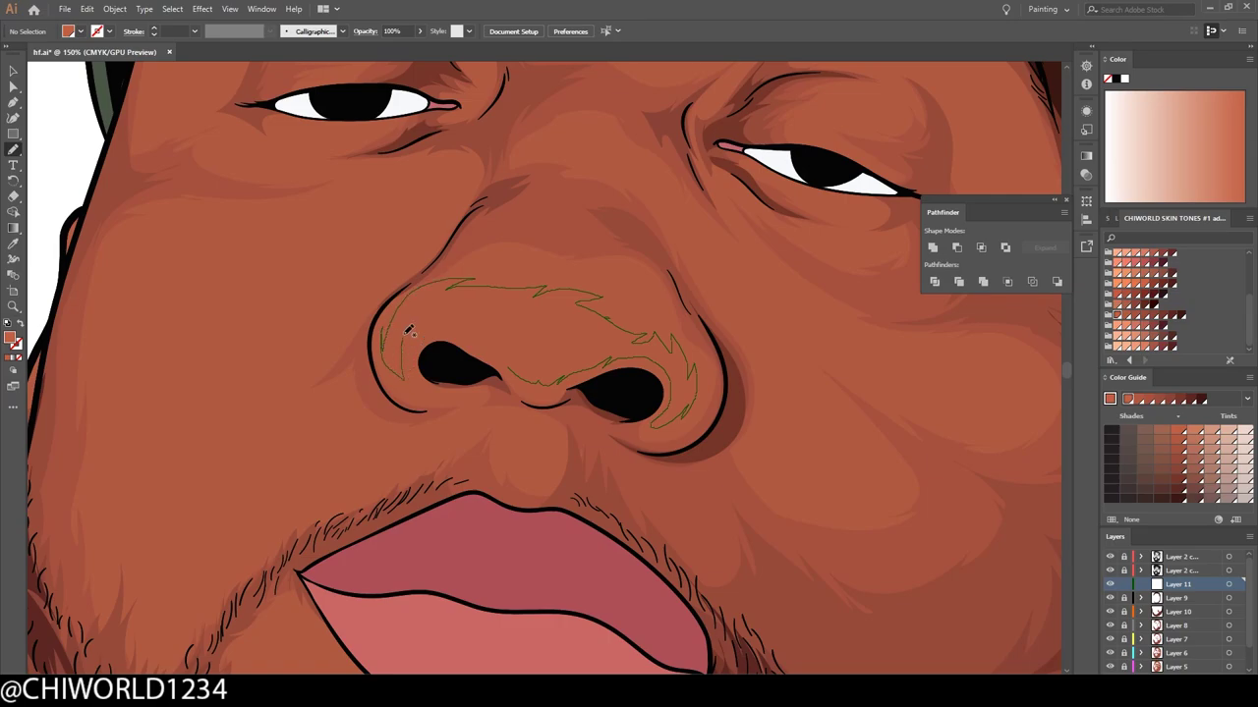
pyautogui.moveTo(409, 331); pyautogui.dragTo(413, 339)
pyautogui.scroll(-1, 469, 435)
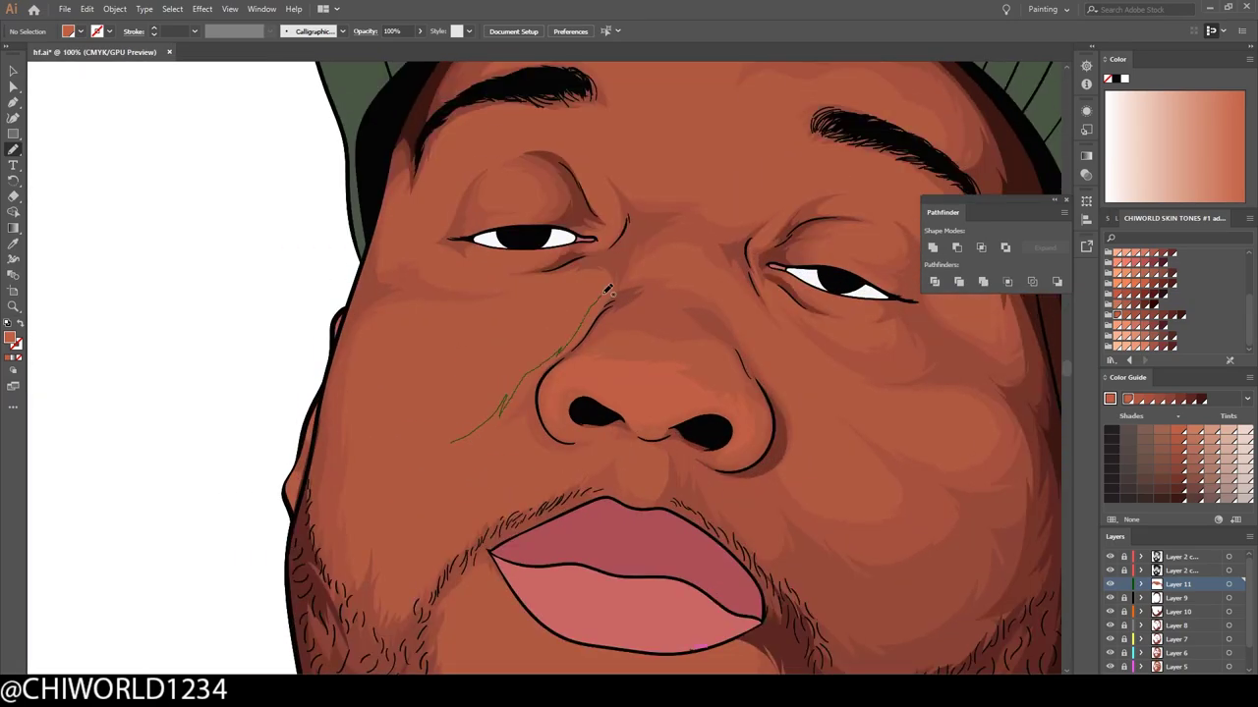
pyautogui.moveTo(607, 291); pyautogui.dragTo(376, 442)
pyautogui.moveTo(422, 516); pyautogui.dragTo(496, 457)
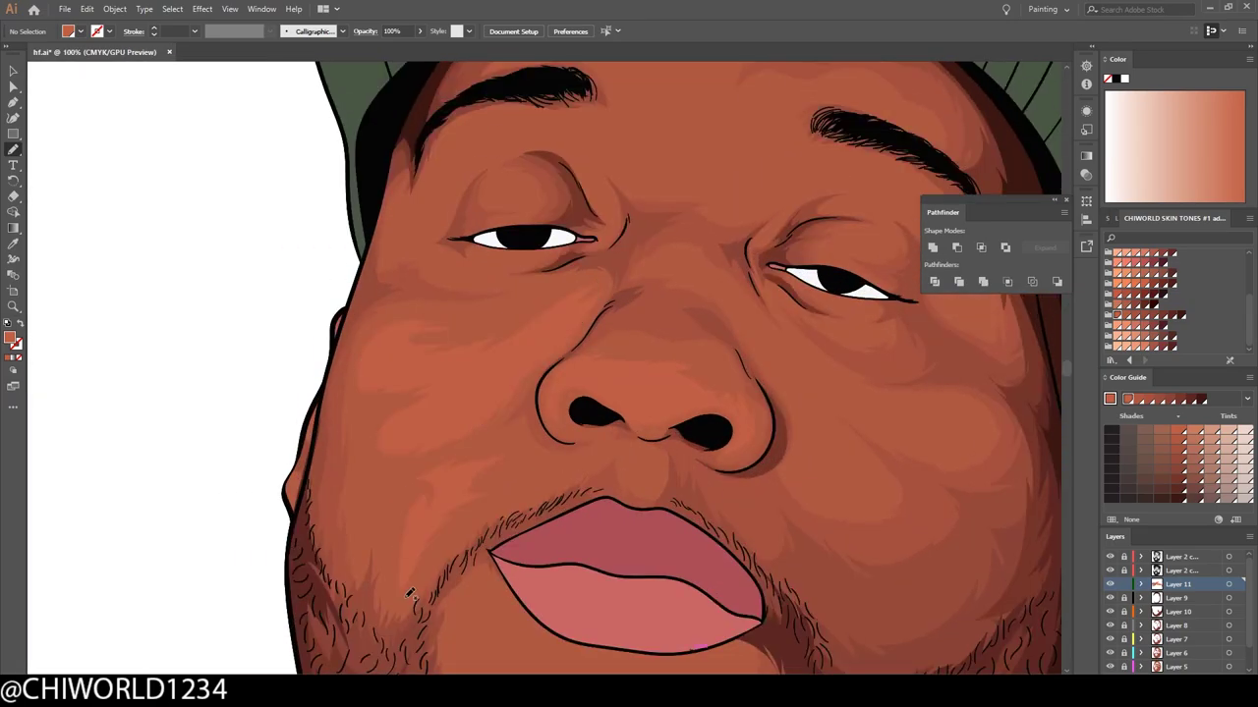
# Step: Paint highlights on the chin, below the lower lip and beside the nose
pyautogui.scroll(-1, 410, 595)
pyautogui.moveTo(518, 532); pyautogui.dragTo(520, 536)
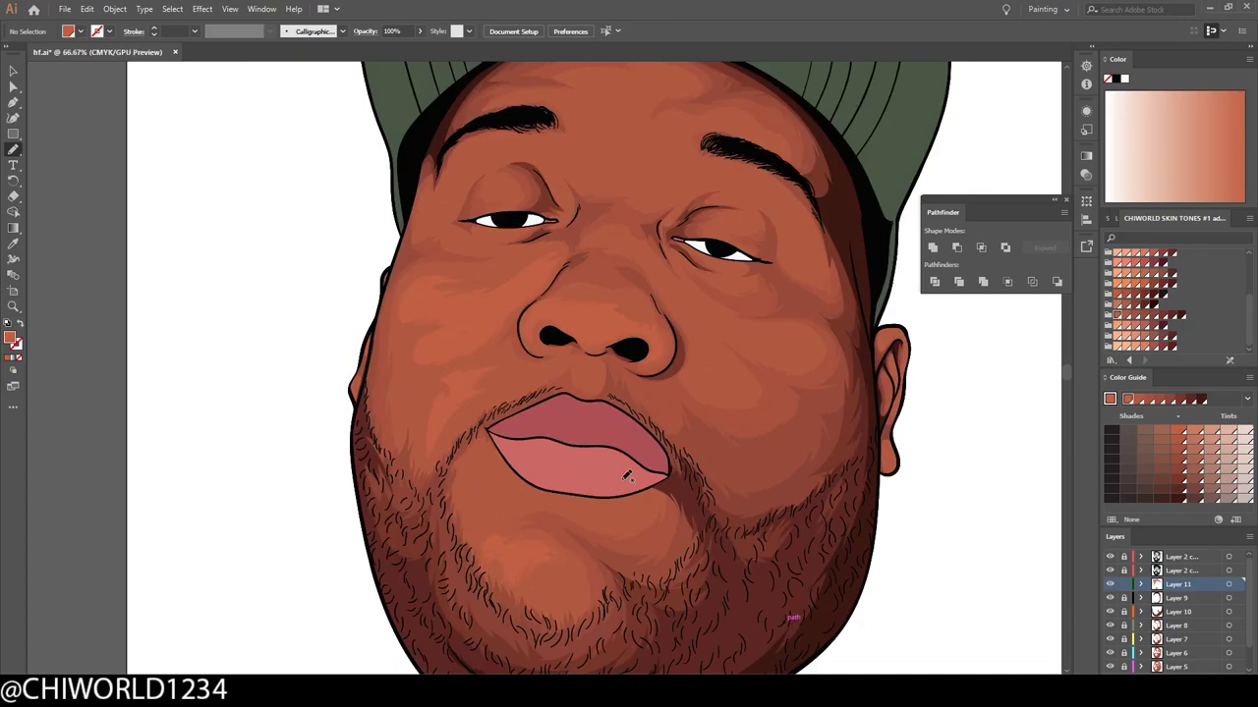
pyautogui.moveTo(496, 470); pyautogui.dragTo(500, 472)
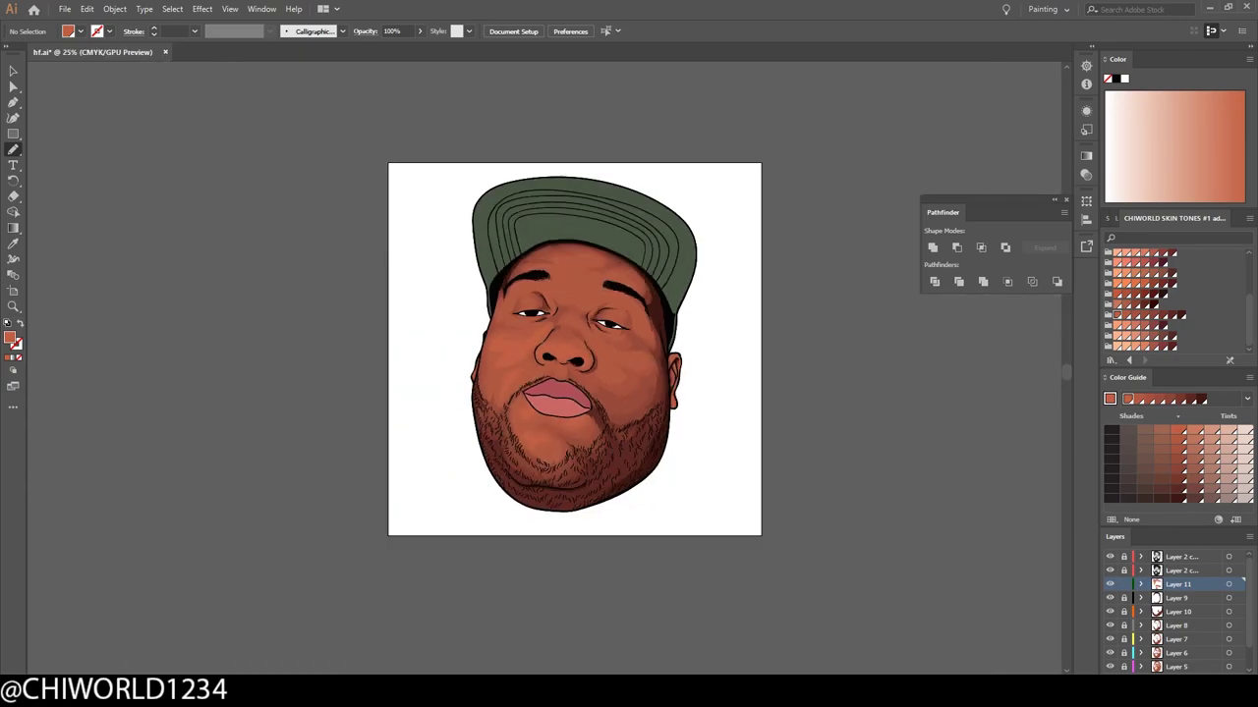
pyautogui.scroll(1, 734, 634)
pyautogui.moveTo(699, 433); pyautogui.dragTo(732, 444)
pyautogui.scroll(1, 746, 443)
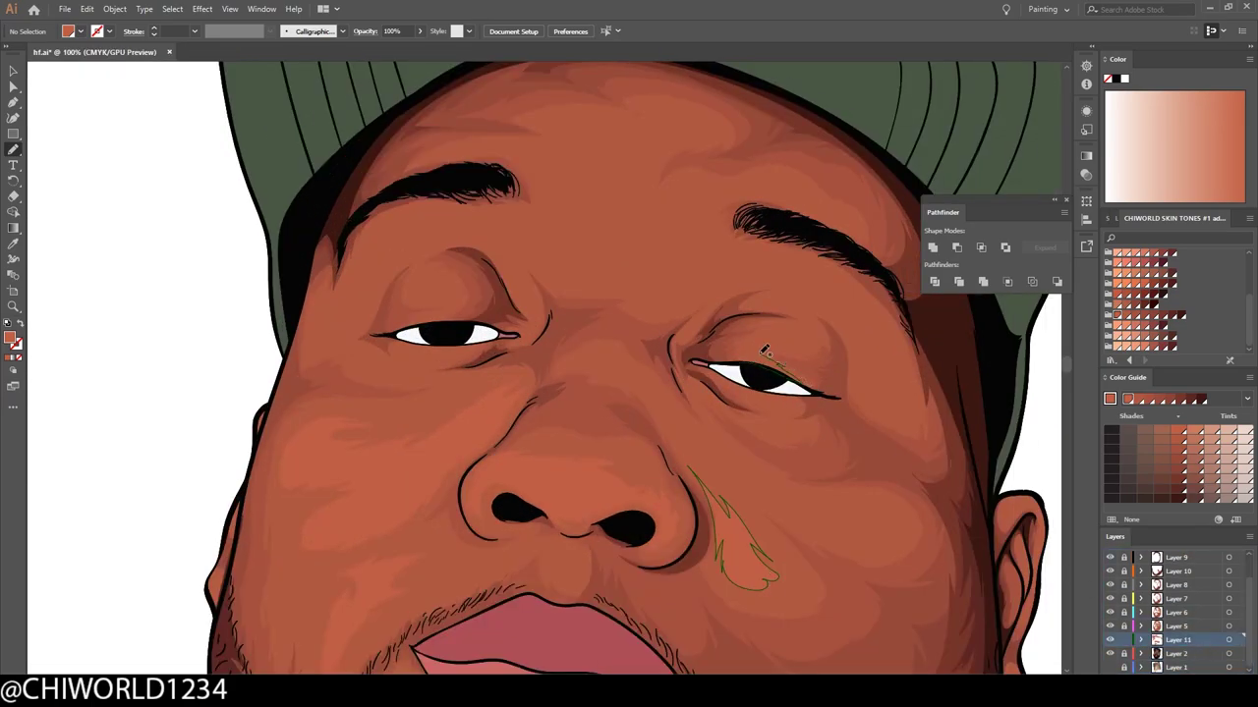
# Step: Add highlights above both eyes, on the cheek, across the forehead and along the left eyebrow
pyautogui.moveTo(772, 353); pyautogui.dragTo(776, 346)
pyautogui.moveTo(412, 322); pyautogui.dragTo(460, 285)
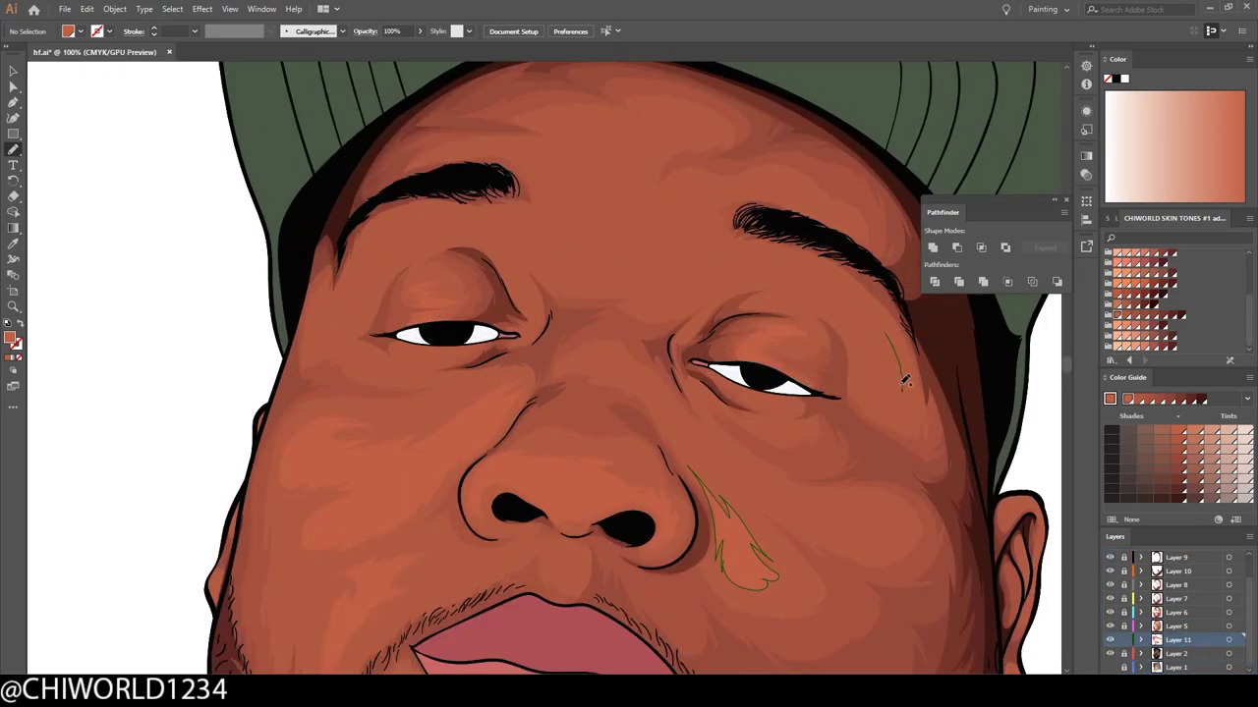
pyautogui.moveTo(904, 381); pyautogui.dragTo(837, 287)
pyautogui.moveTo(796, 208); pyautogui.dragTo(473, 169)
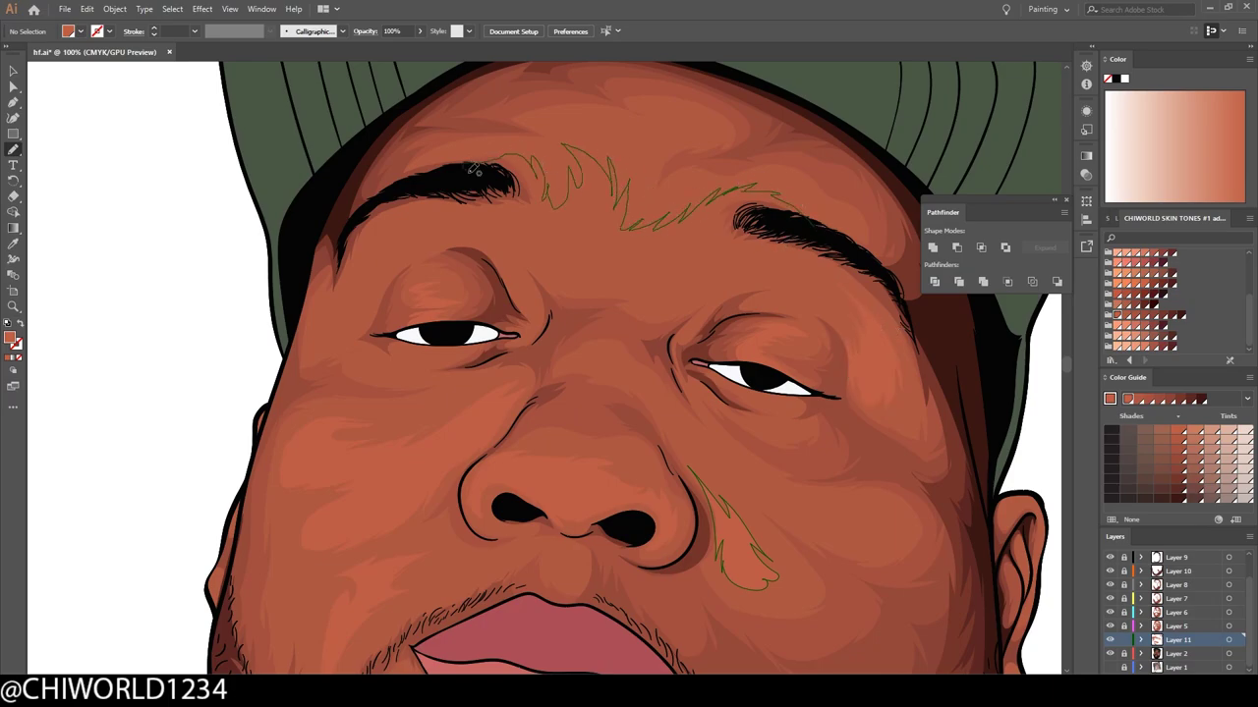
pyautogui.moveTo(629, 267); pyautogui.dragTo(637, 272)
pyautogui.moveTo(512, 258); pyautogui.dragTo(515, 262)
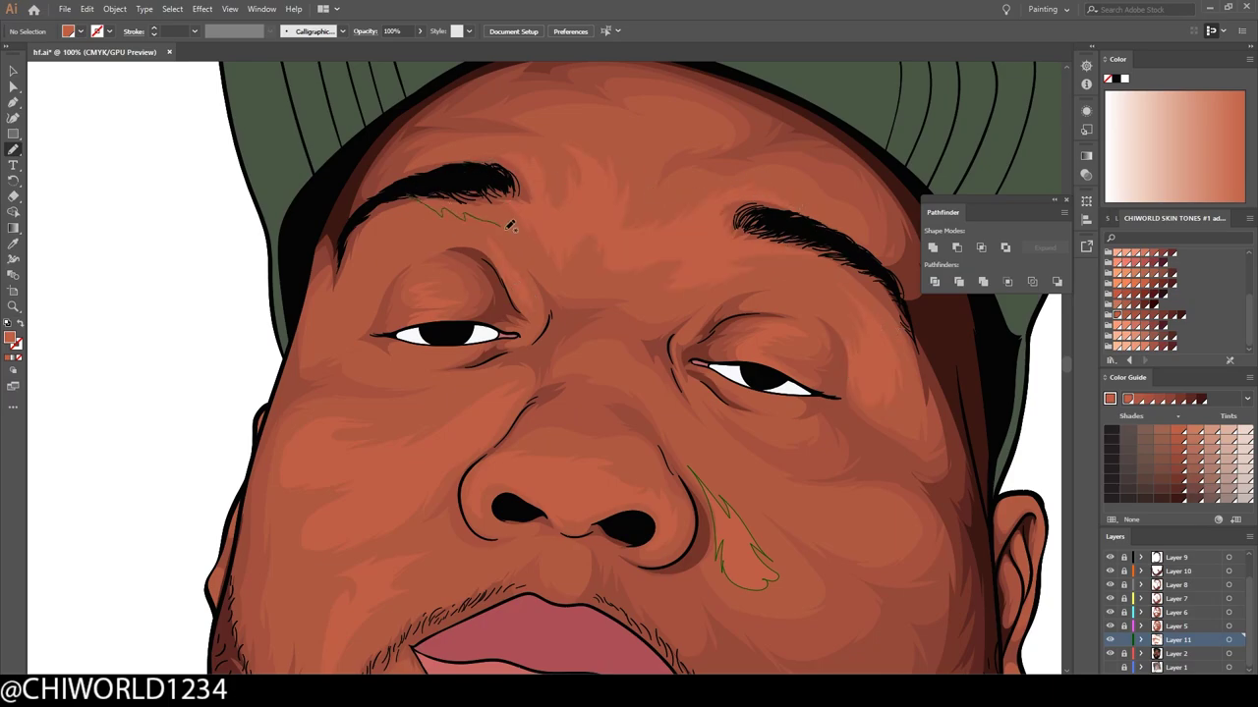
pyautogui.keyDown('alt'); pyautogui.scroll(-3, 767, 644); pyautogui.keyUp('alt')
pyautogui.keyDown('alt'); pyautogui.scroll(2, 836, 557); pyautogui.keyUp('alt')
pyautogui.keyDown('alt'); pyautogui.scroll(-1, 831, 566); pyautogui.keyUp('alt')
pyautogui.keyDown('alt'); pyautogui.scroll(1, 831, 566); pyautogui.keyUp('alt')
pyautogui.keyDown('alt'); pyautogui.scroll(-1, 857, 585); pyautogui.keyUp('alt')
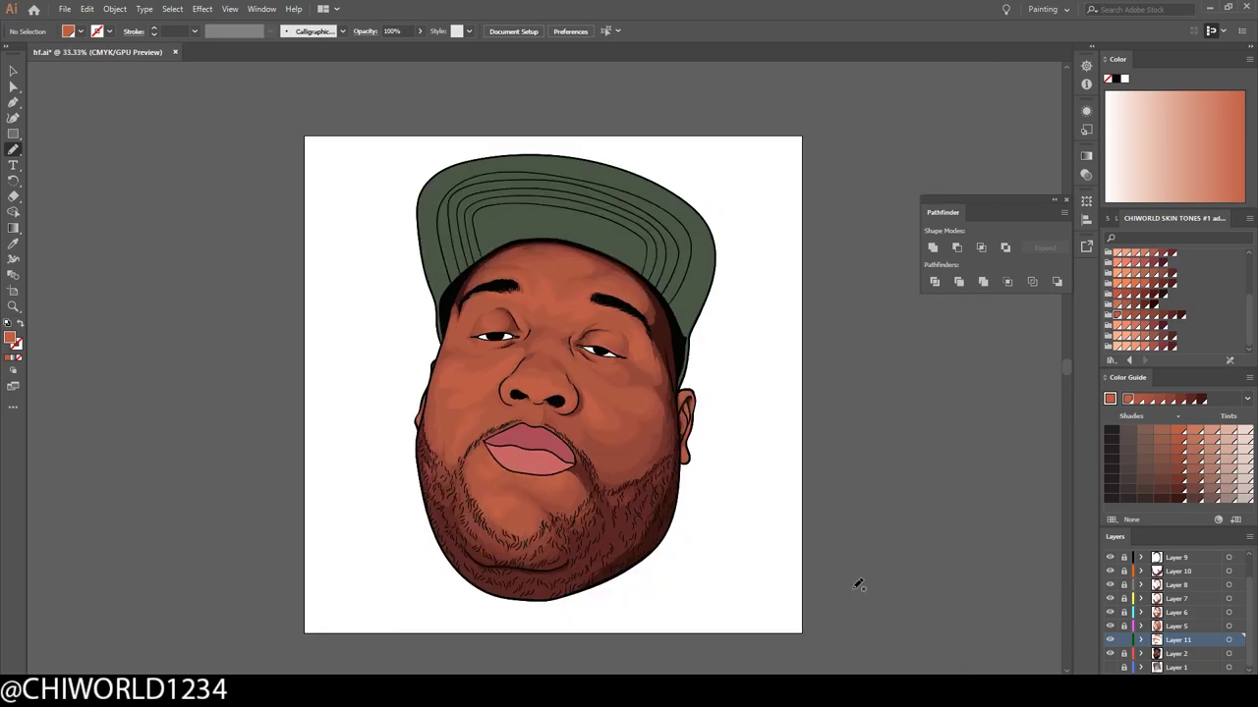
pyautogui.keyDown('alt'); pyautogui.scroll(1, 858, 584); pyautogui.keyUp('alt')
pyautogui.keyDown('alt'); pyautogui.scroll(1, 940, 527); pyautogui.keyUp('alt')
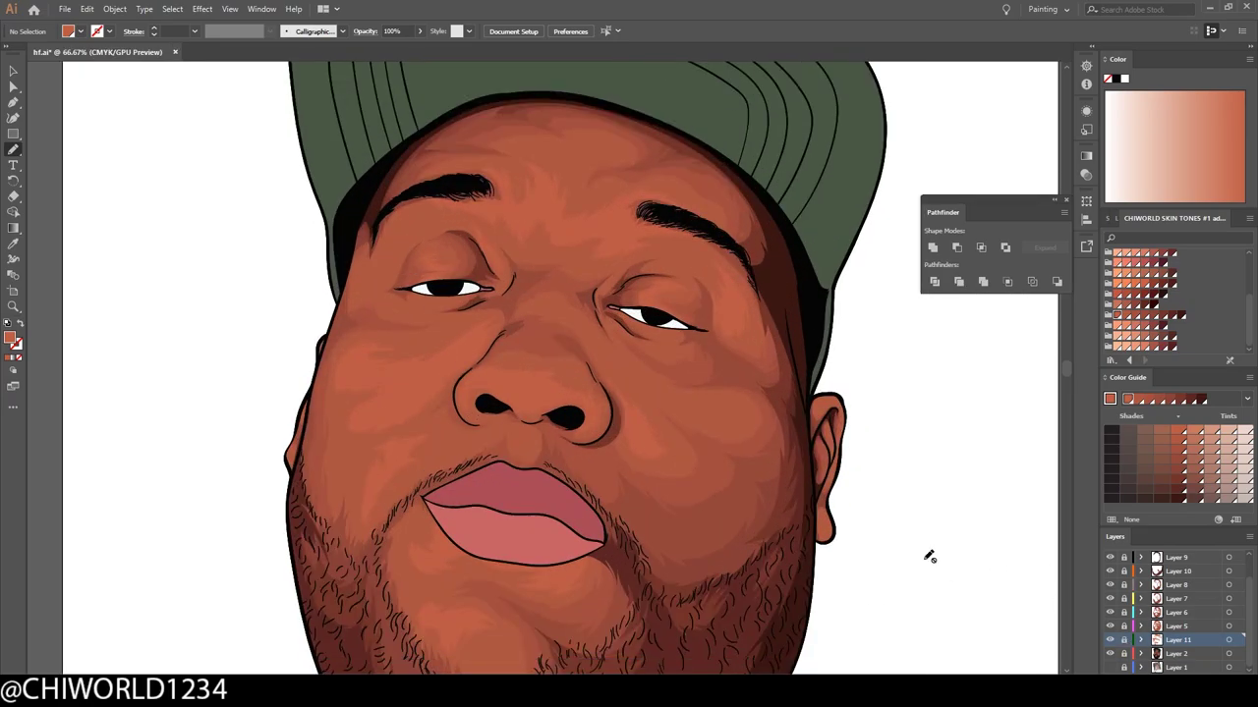
pyautogui.scroll(1, 929, 556)
pyautogui.scroll(1, 1123, 575)
pyautogui.scroll(3, 560, 369)
# Step: Recolour the cap's stripe group to olive green in isolation mode
pyautogui.press('v')
pyautogui.click(681, 347)
pyautogui.doubleClick(681, 347)
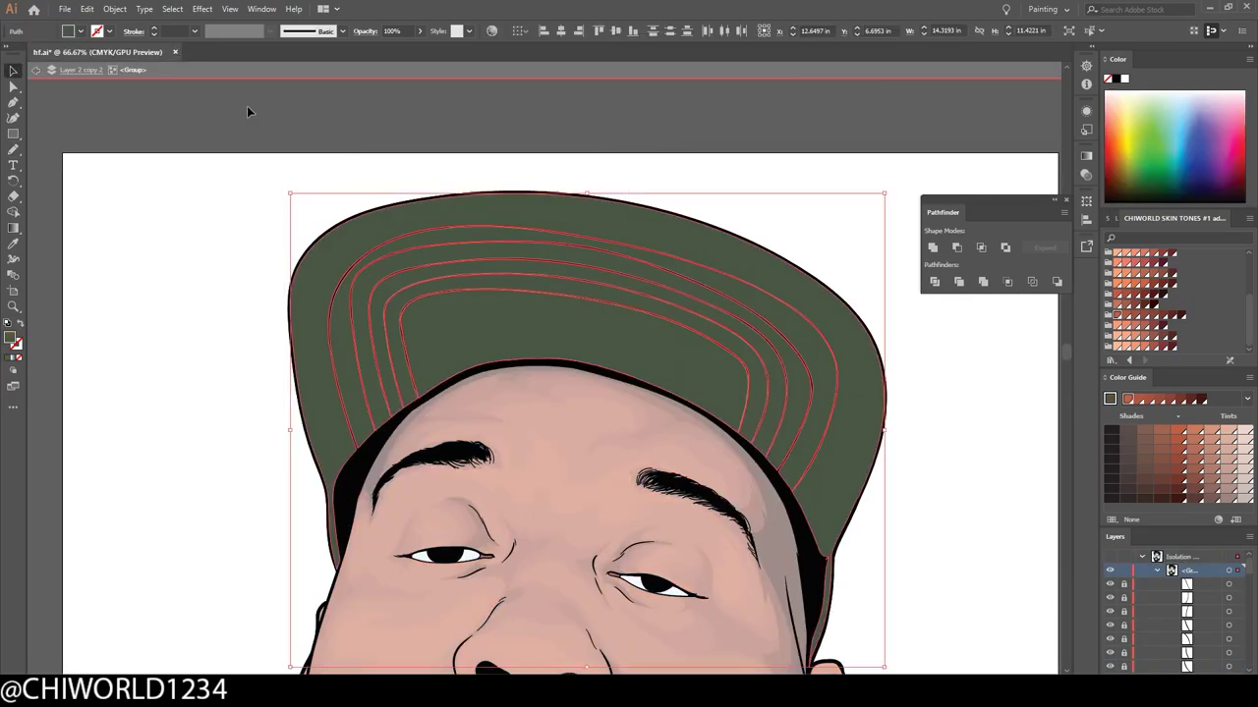
pyautogui.doubleClick(11, 339)
pyautogui.moveTo(217, 184); pyautogui.dragTo(217, 196)
pyautogui.press('Return')
pyautogui.press('Escape')
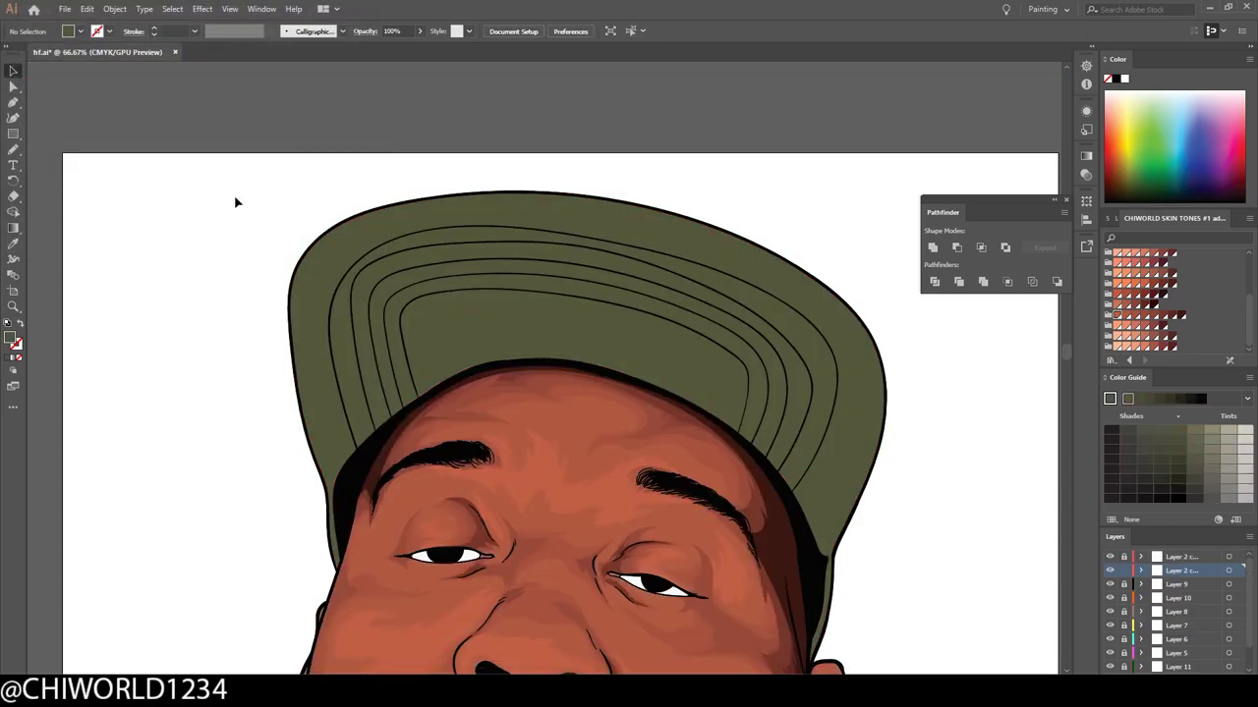
# Step: Add a new layer and set the fill colour to dark grey #444439
pyautogui.keyDown('alt'); pyautogui.scroll(-1, 967, 472); pyautogui.keyUp('alt')
pyautogui.scroll(-3, 968, 473)
pyautogui.hotkey('ctrl', 'l')
pyautogui.hotkey('ctrl', '+')
pyautogui.doubleClick(12, 339)
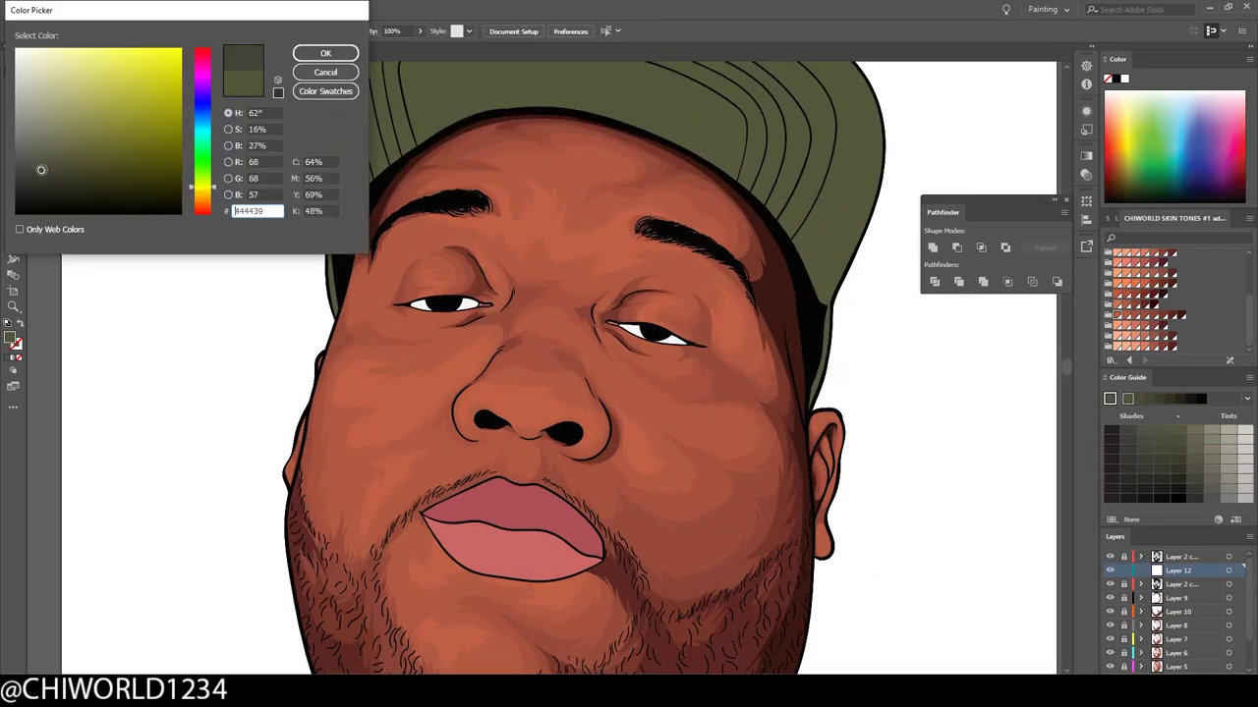
pyautogui.click(69, 153)
# Step: Draw dark grey shadow shapes over the left and right eye whites with the Pencil
pyautogui.click(325, 53)
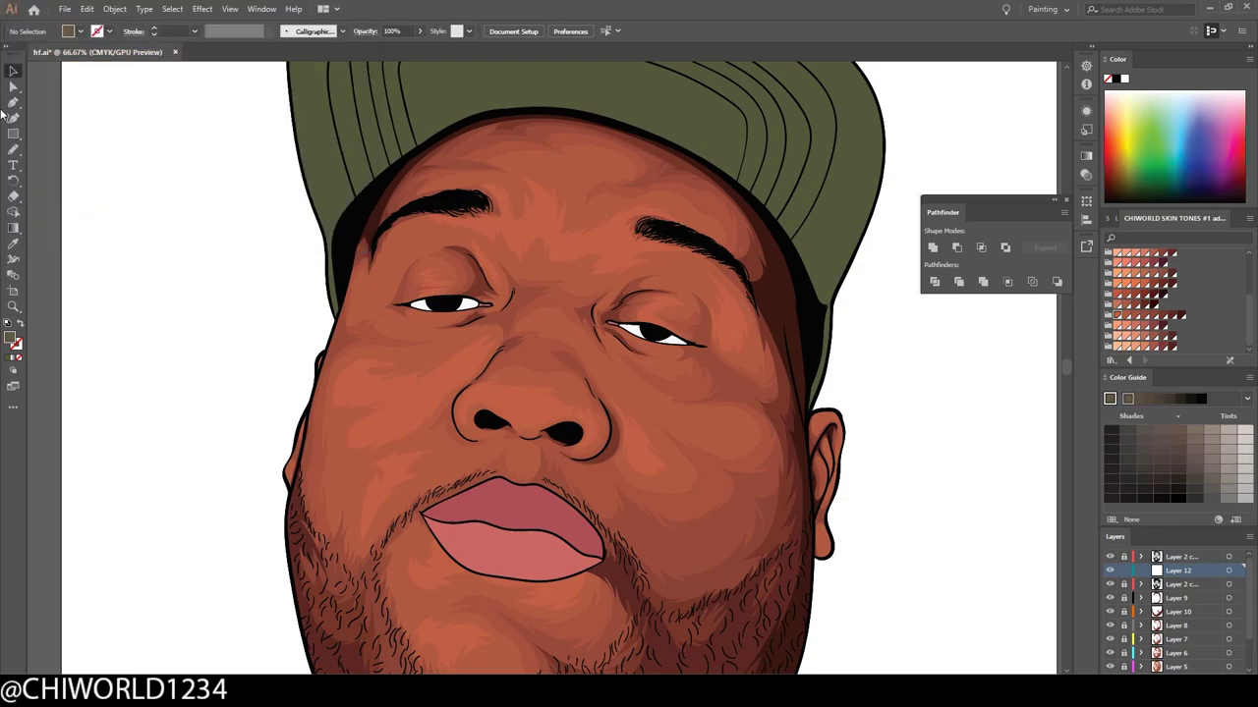
pyautogui.keyDown('alt'); pyautogui.scroll(5, 438, 285); pyautogui.keyUp('alt')
pyautogui.moveTo(118, 484)
pyautogui.mouseDown()
pyautogui.moveTo(192, 523)
pyautogui.moveTo(186, 472)
pyautogui.mouseUp()
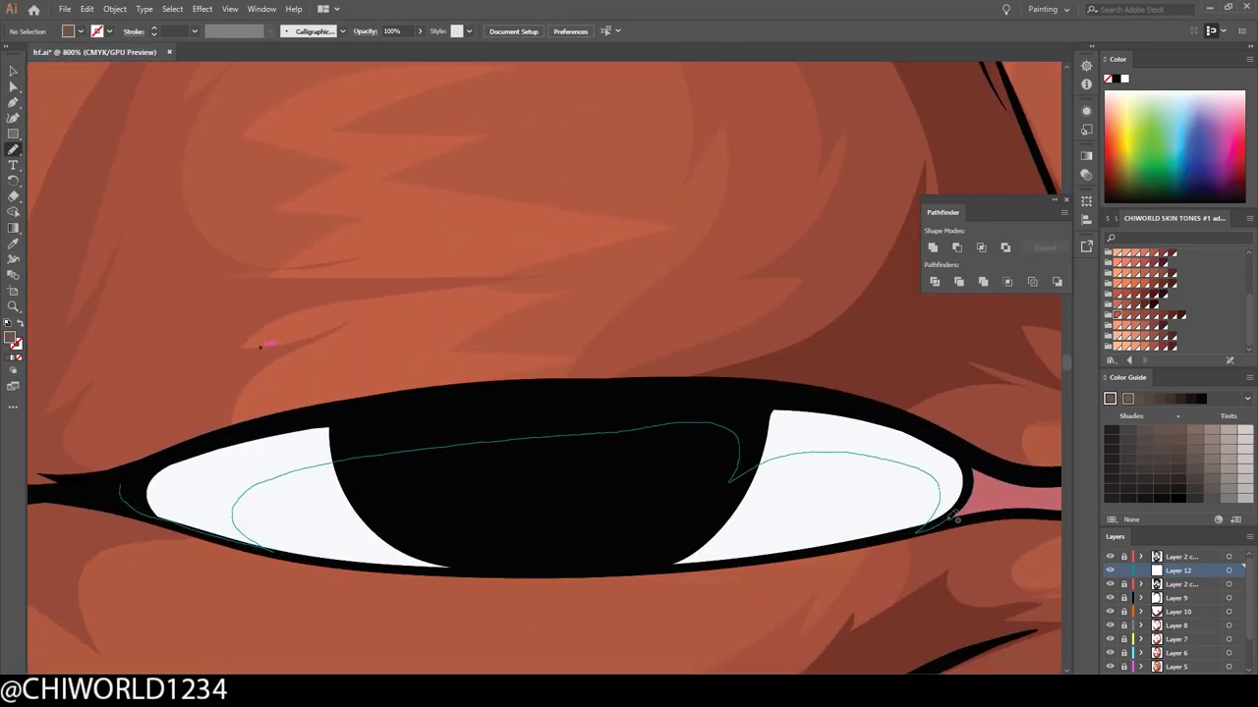
pyautogui.keyDown('alt'); pyautogui.scroll(-5, 777, 584); pyautogui.keyUp('alt')
pyautogui.keyDown('alt'); pyautogui.scroll(5, 778, 580); pyautogui.keyUp('alt')
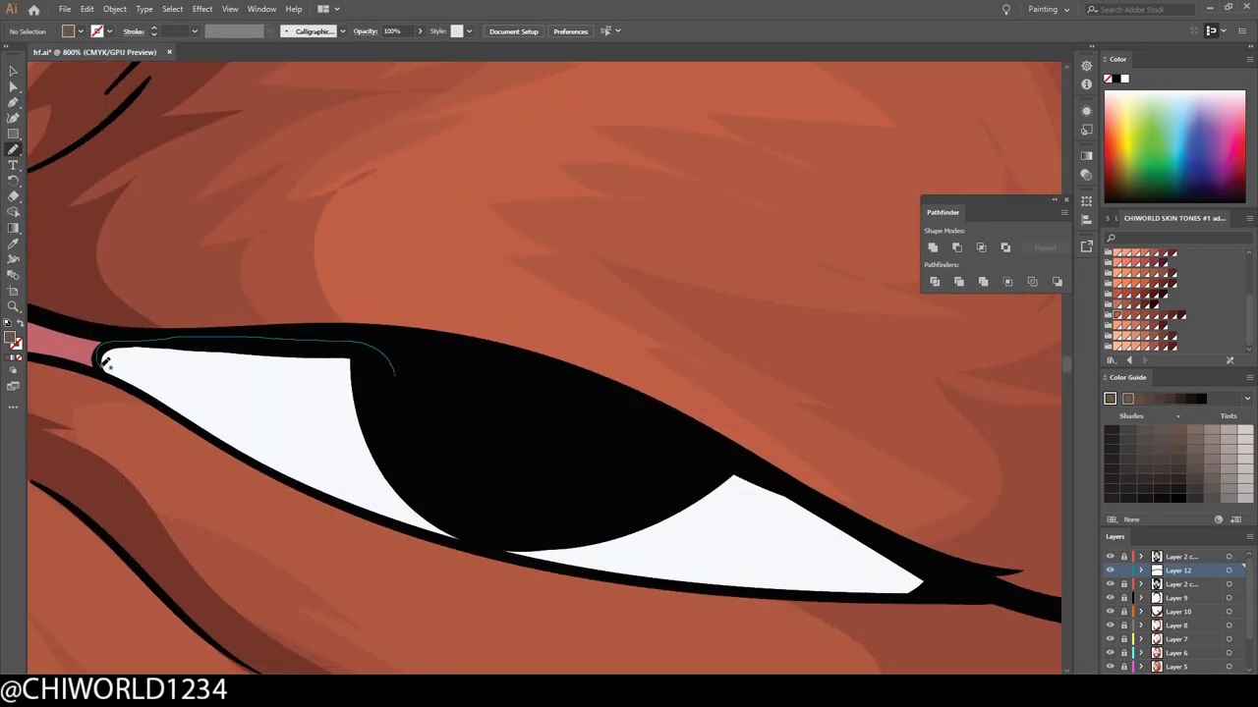
pyautogui.moveTo(304, 390); pyautogui.dragTo(918, 541)
pyautogui.keyDown('alt'); pyautogui.scroll(-3, 614, 476); pyautogui.keyUp('alt')
pyautogui.keyDown('alt'); pyautogui.scroll(2, 614, 475); pyautogui.keyUp('alt')
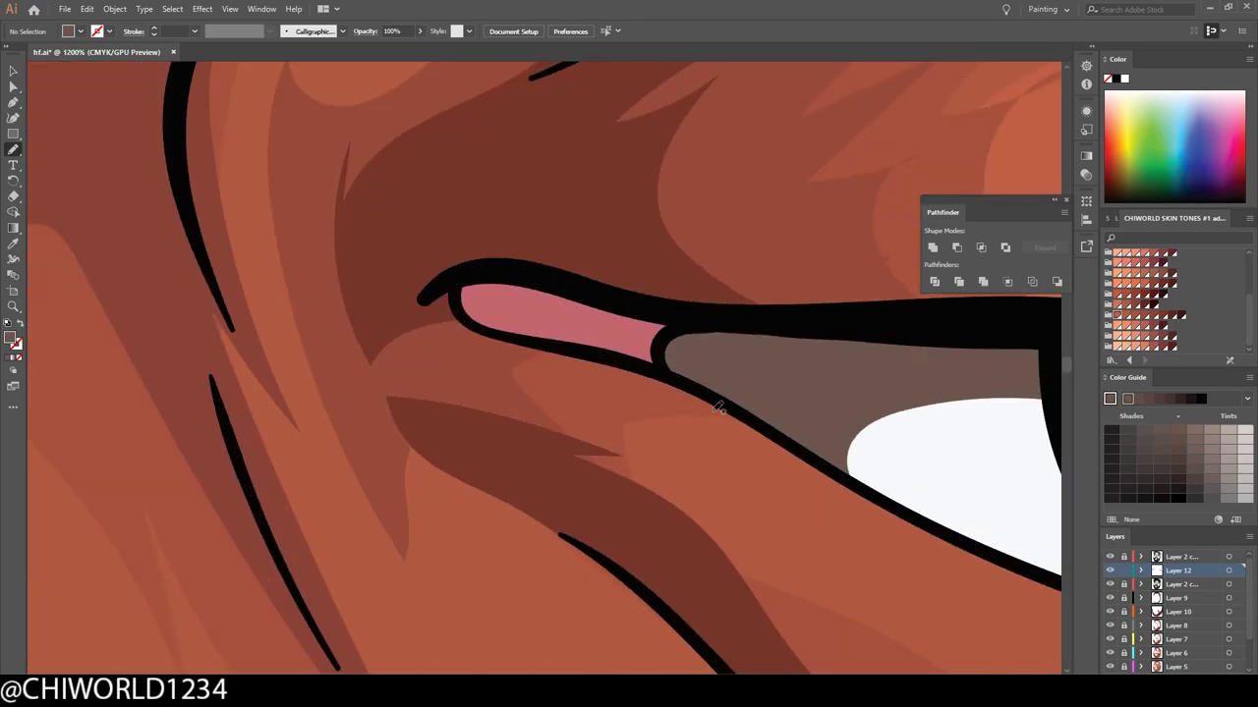
pyautogui.keyDown('alt'); pyautogui.scroll(-5, 850, 441); pyautogui.keyUp('alt')
pyautogui.keyDown('alt'); pyautogui.scroll(2, 849, 441); pyautogui.keyUp('alt')
pyautogui.keyDown('alt'); pyautogui.scroll(1, 940, 472); pyautogui.keyUp('alt')
# Step: Draw dark red shading shapes across the upper lip using a deep red skin-tone swatch
pyautogui.click(1139, 257)
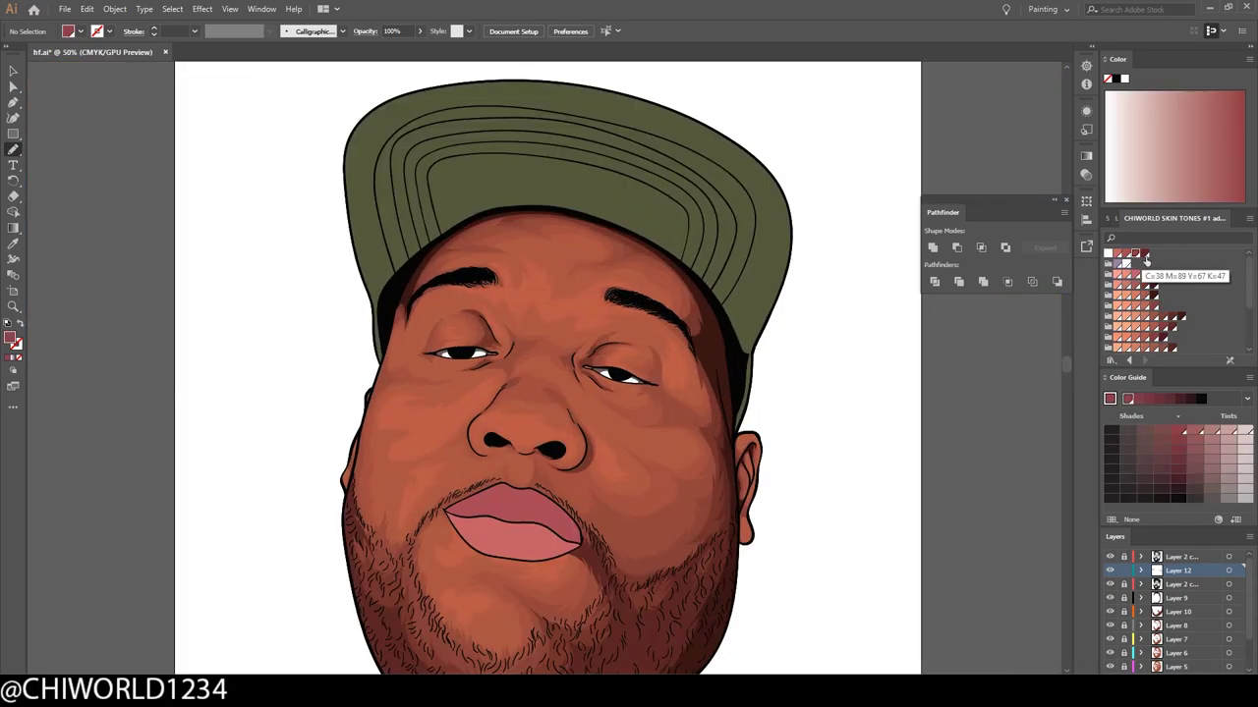
pyautogui.keyDown('alt'); pyautogui.scroll(3, 826, 460); pyautogui.keyUp('alt')
pyautogui.keyDown('alt'); pyautogui.scroll(2, 516, 366); pyautogui.keyUp('alt')
pyautogui.moveTo(167, 365); pyautogui.dragTo(965, 560)
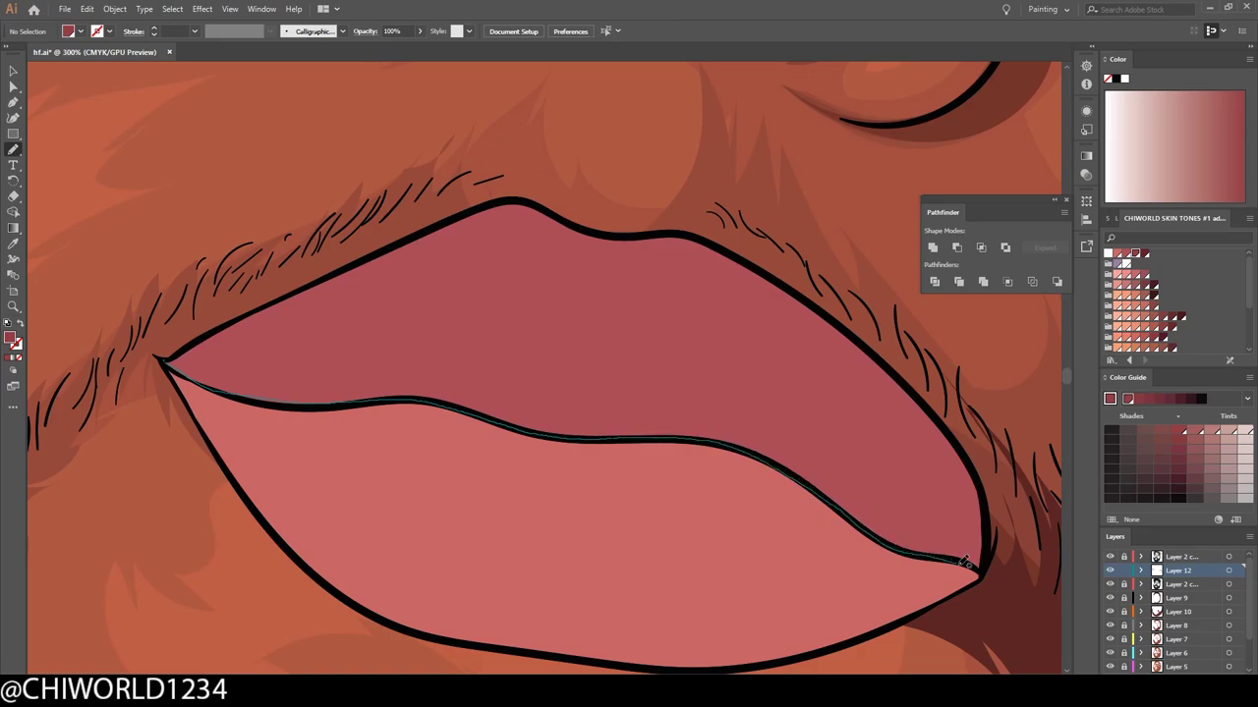
pyautogui.moveTo(486, 340); pyautogui.dragTo(188, 365)
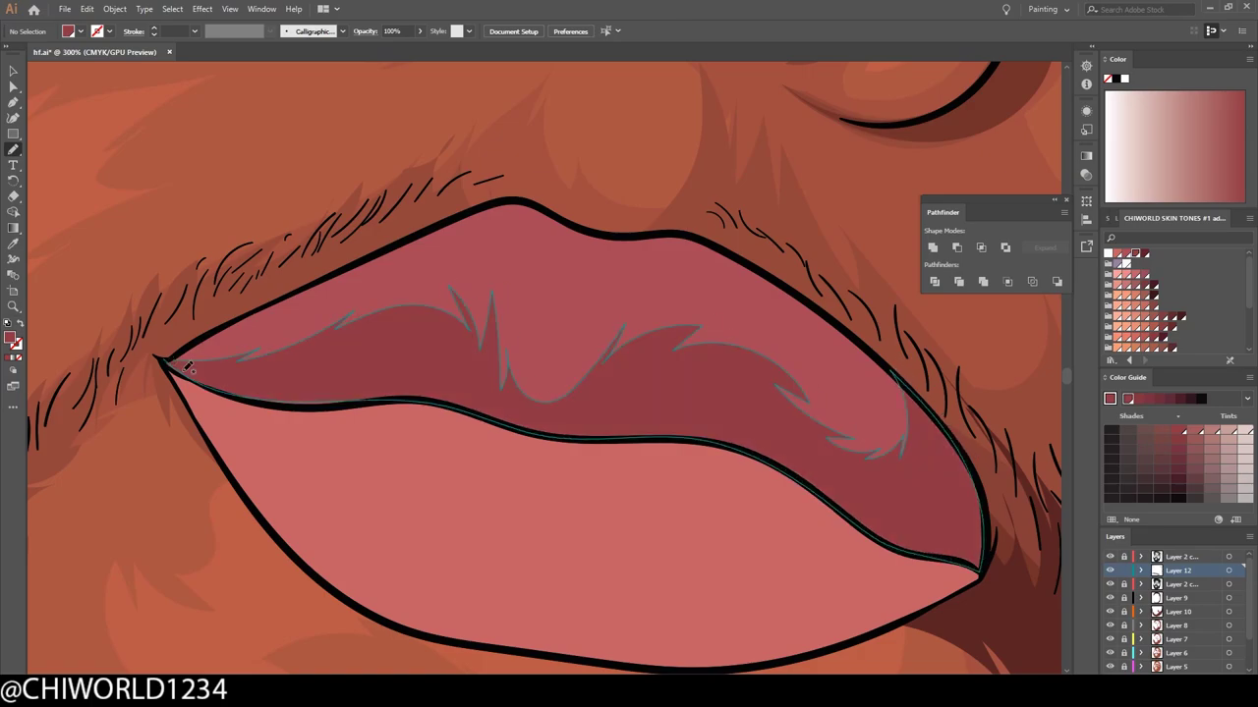
pyautogui.moveTo(552, 354); pyautogui.dragTo(593, 391)
pyautogui.keyDown('alt'); pyautogui.scroll(-4, 595, 393); pyautogui.keyUp('alt')
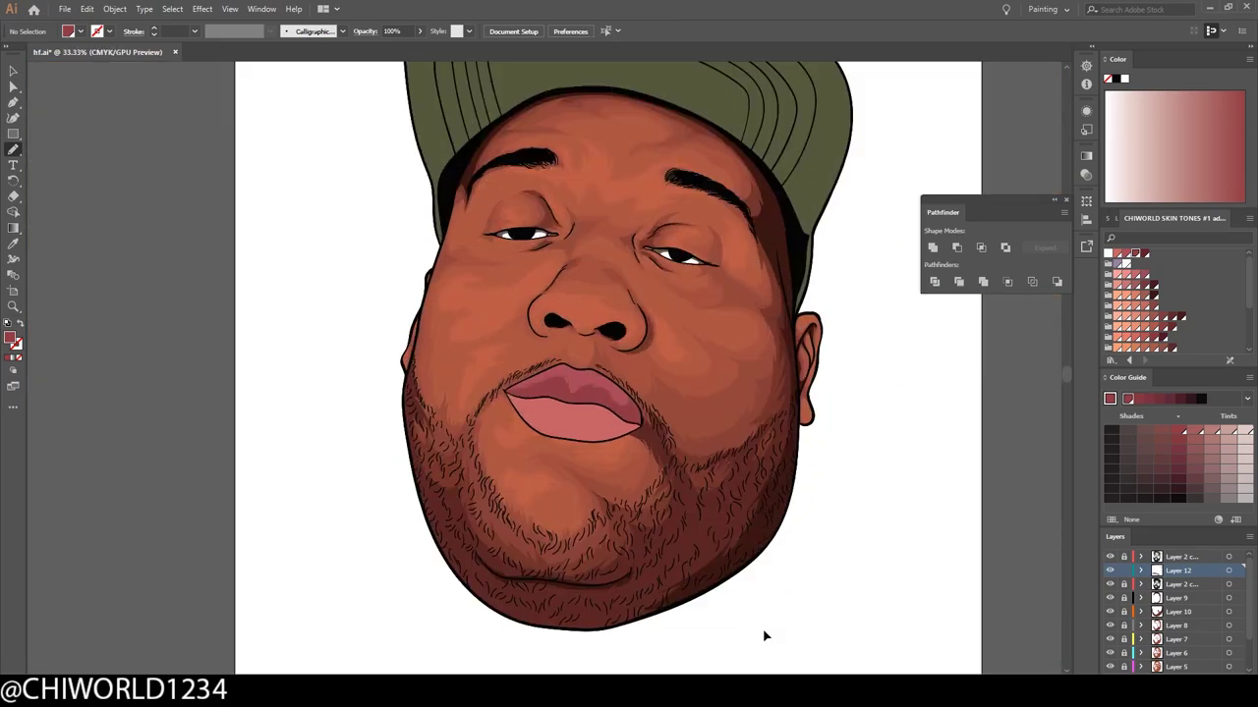
pyautogui.keyDown('alt'); pyautogui.scroll(3, 589, 420); pyautogui.keyUp('alt')
pyautogui.keyDown('alt'); pyautogui.scroll(2, 892, 404); pyautogui.keyUp('alt')
# Step: Draw shading shapes and streaks on the lower lip
pyautogui.moveTo(756, 434); pyautogui.dragTo(704, 390)
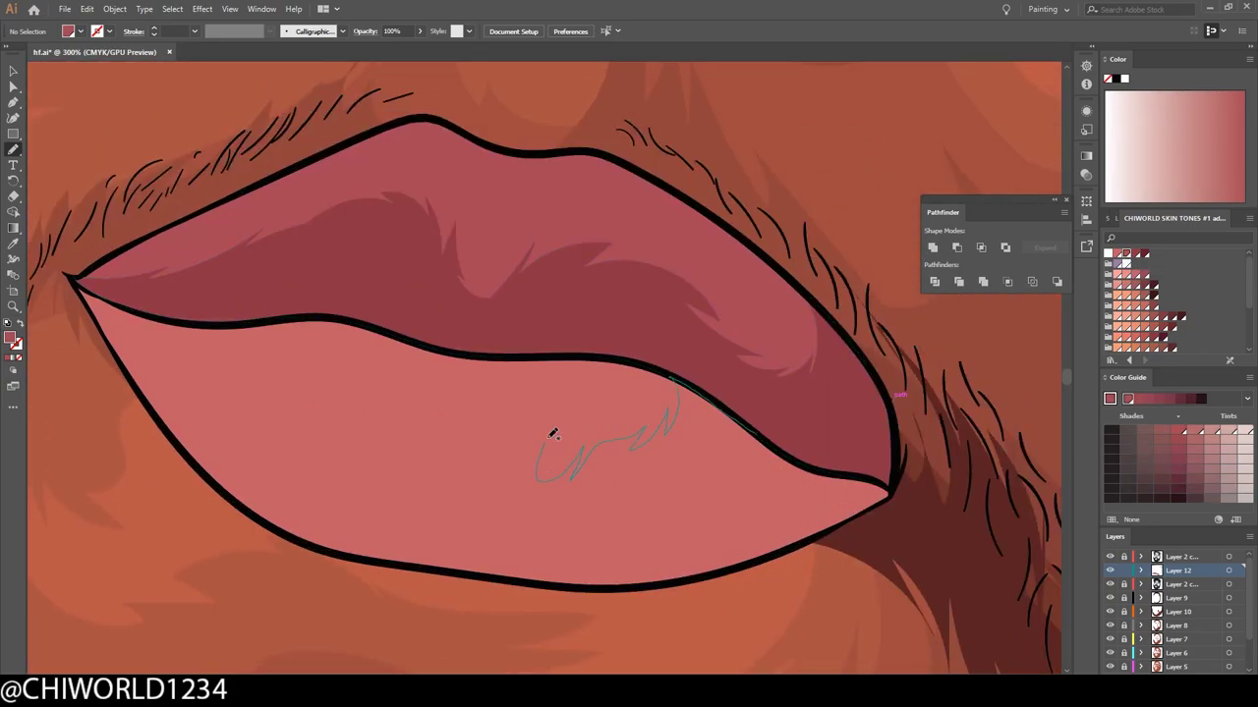
pyautogui.moveTo(873, 478); pyautogui.dragTo(884, 491)
pyautogui.keyDown('alt'); pyautogui.scroll(-4, 884, 492); pyautogui.keyUp('alt')
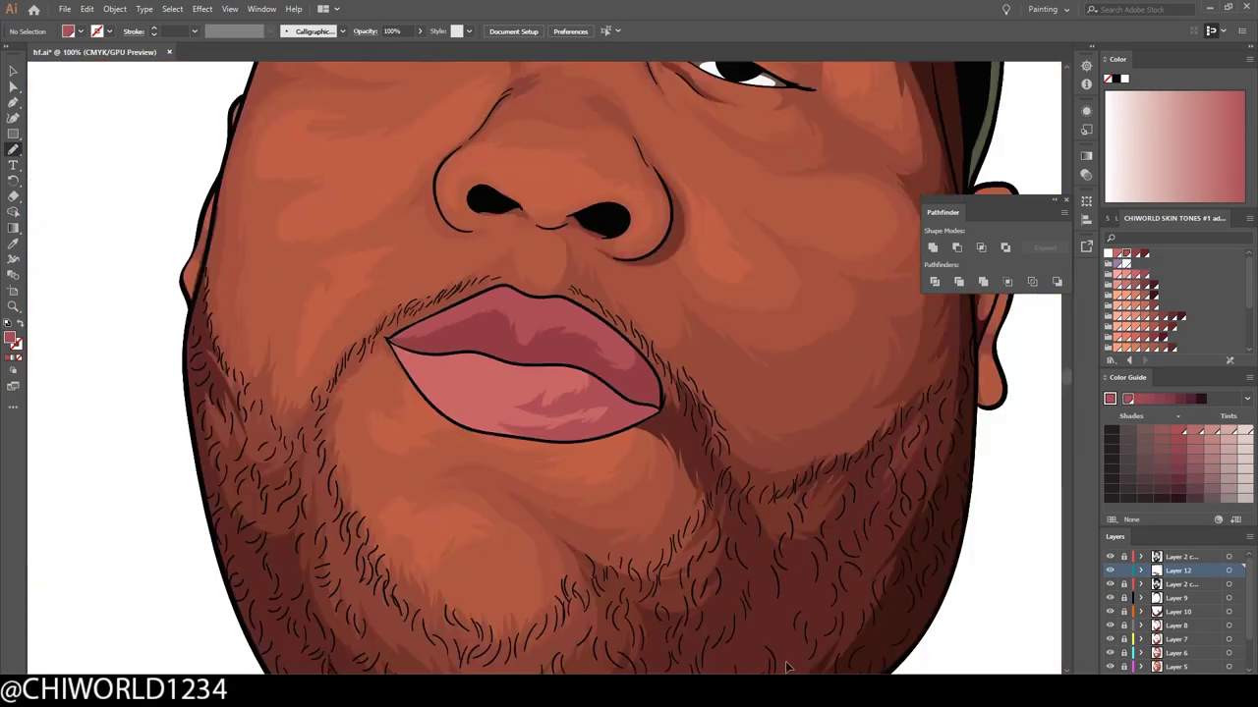
pyautogui.keyDown('alt'); pyautogui.scroll(5, 788, 619); pyautogui.keyUp('alt')
pyautogui.moveTo(346, 460); pyautogui.dragTo(600, 582)
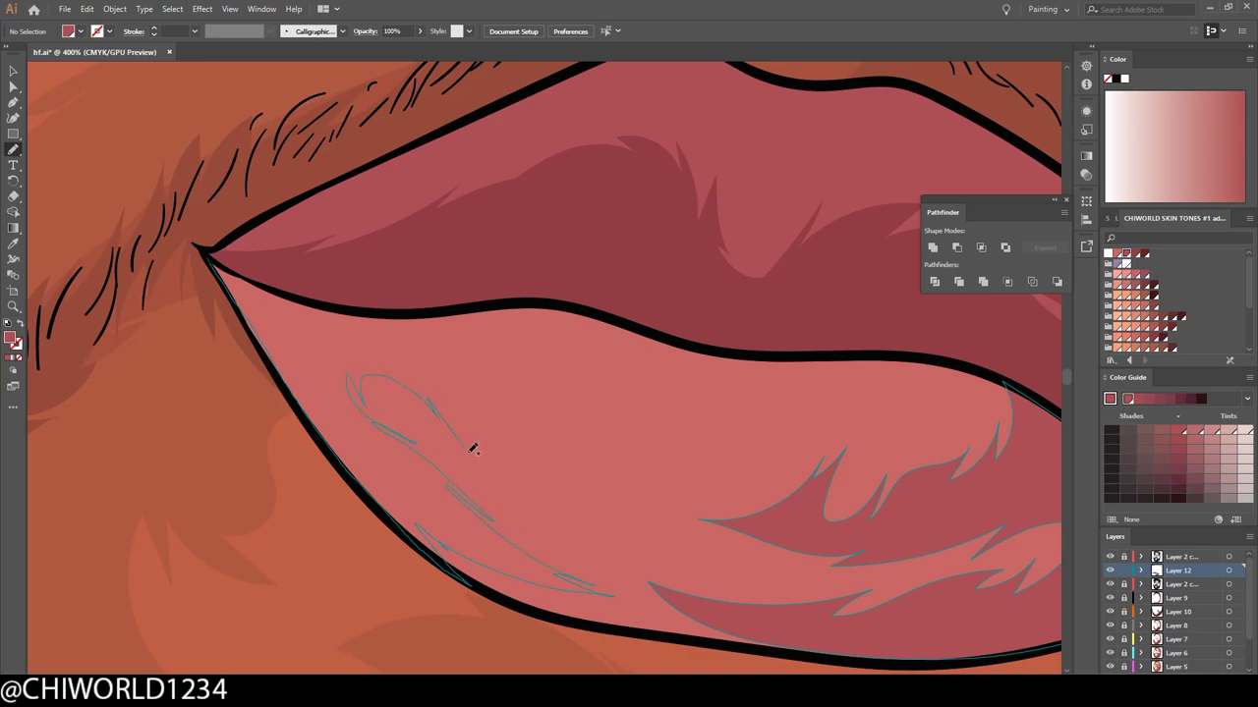
pyautogui.keyDown('alt'); pyautogui.scroll(-5, 236, 268); pyautogui.keyUp('alt')
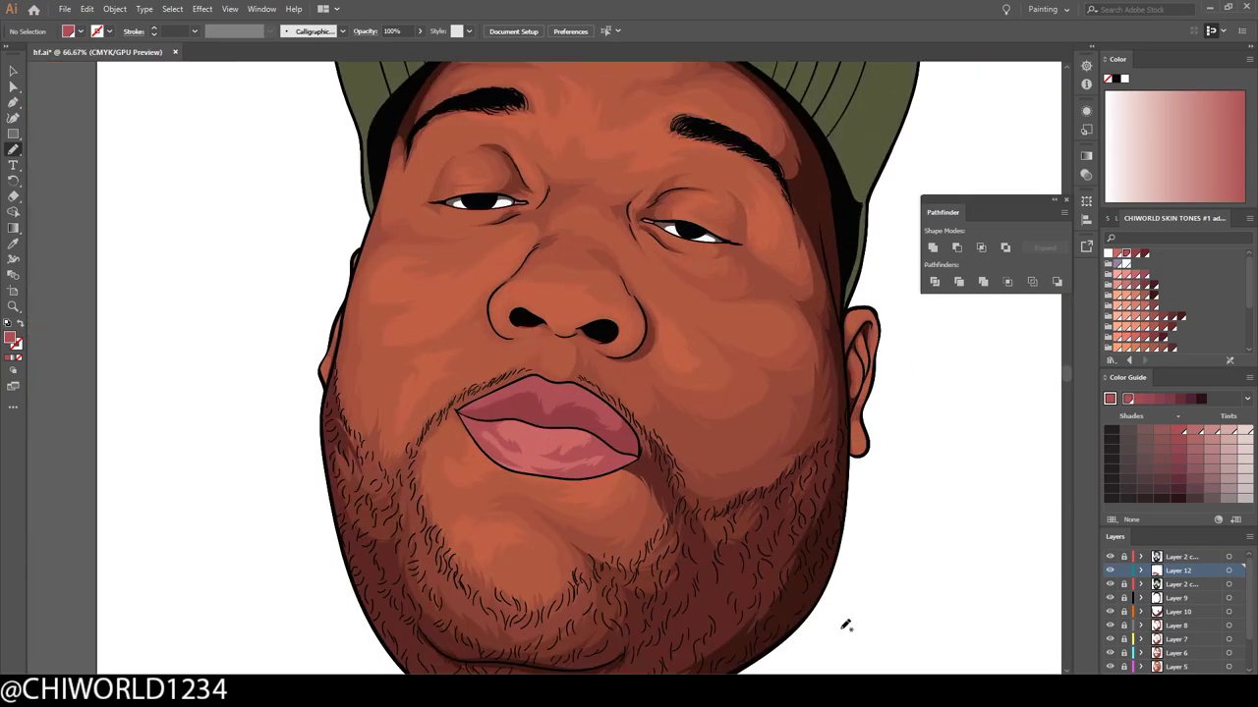
pyautogui.keyDown('alt'); pyautogui.scroll(3, 544, 400); pyautogui.keyUp('alt')
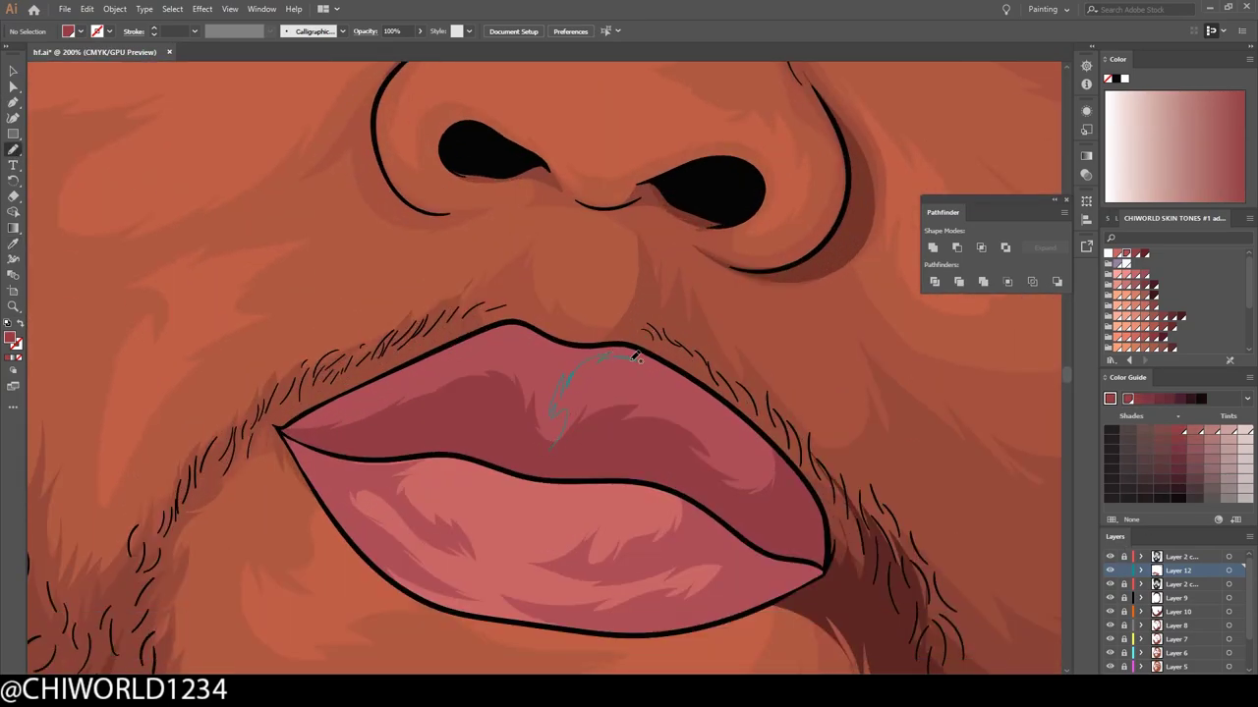
# Step: Add deep red strokes at the upper lip centre and along both lip seams
pyautogui.moveTo(638, 358); pyautogui.dragTo(636, 385)
pyautogui.hotkey('ctrl', '-')
pyautogui.hotkey('ctrl', '-')
pyautogui.hotkey('ctrl', '-')
pyautogui.keyDown('alt'); pyautogui.scroll(6, 548, 378); pyautogui.keyUp('alt')
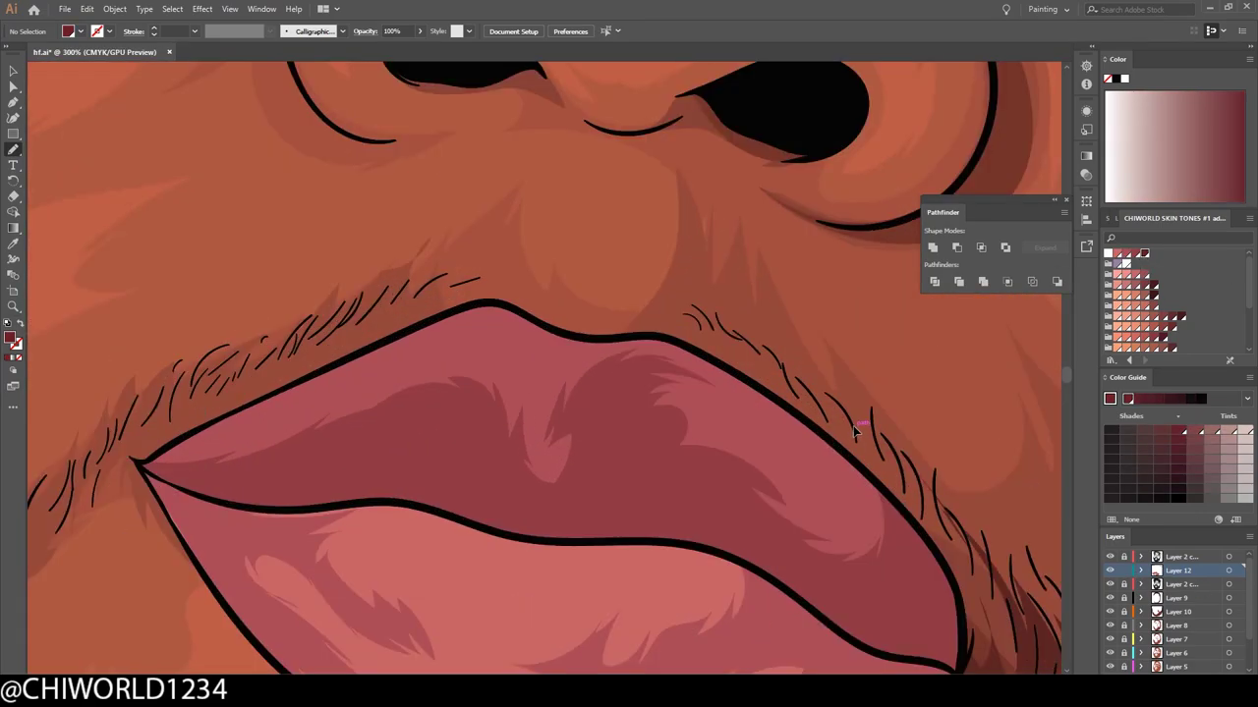
pyautogui.moveTo(472, 447)
pyautogui.mouseDown()
pyautogui.moveTo(660, 458)
pyautogui.moveTo(957, 589)
pyautogui.mouseUp()
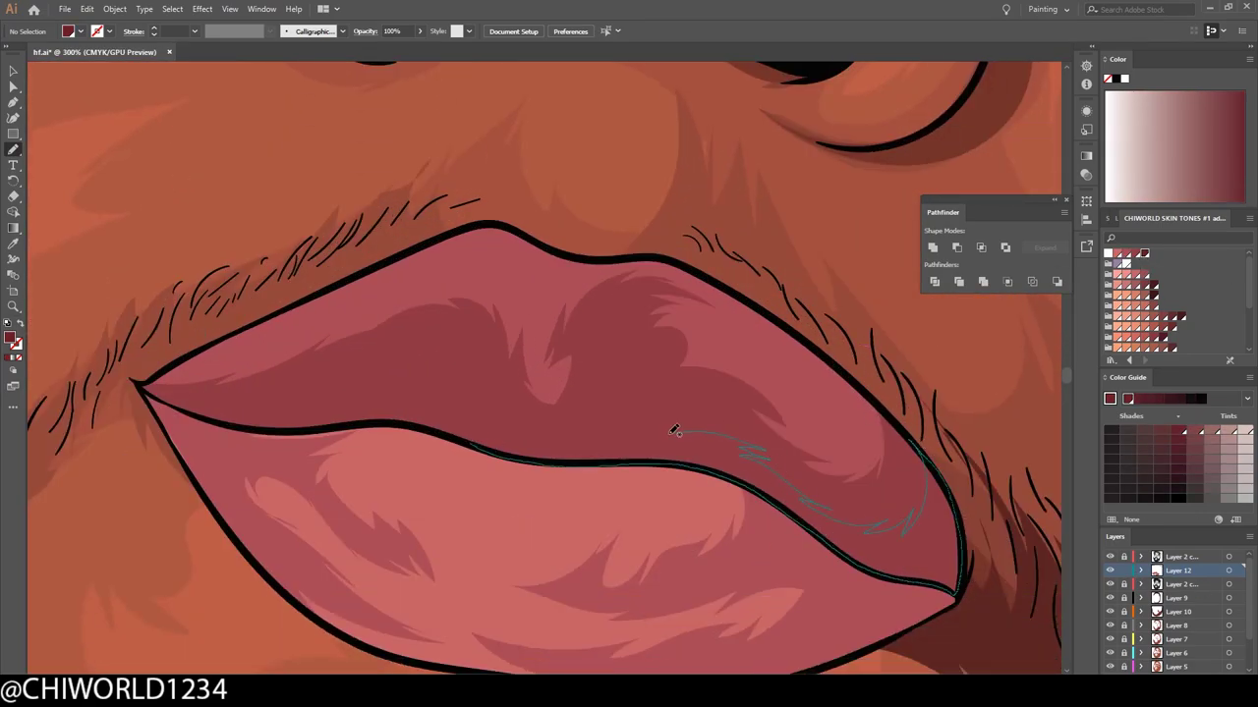
pyautogui.keyDown('alt'); pyautogui.scroll(-2, 449, 434); pyautogui.keyUp('alt')
pyautogui.keyDown('alt'); pyautogui.scroll(3, 416, 441); pyautogui.keyUp('alt')
pyautogui.moveTo(287, 393); pyautogui.dragTo(796, 470)
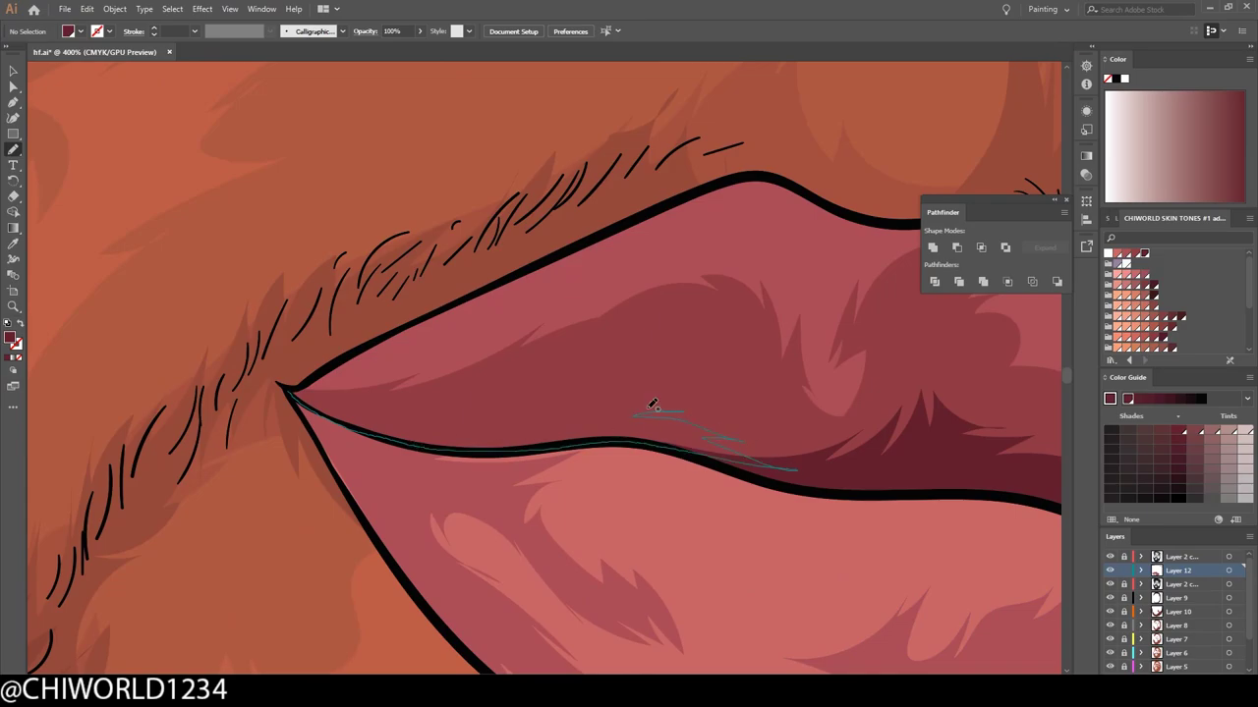
pyautogui.keyDown('alt'); pyautogui.scroll(-10, 287, 388); pyautogui.keyUp('alt')
pyautogui.keyDown('alt'); pyautogui.scroll(3, 892, 472); pyautogui.keyUp('alt')
# Step: Set the fill to tan and draw tan camo patches on the cap top and above the brim
pyautogui.keyDown('alt'); pyautogui.scroll(3, 590, 295); pyautogui.keyUp('alt')
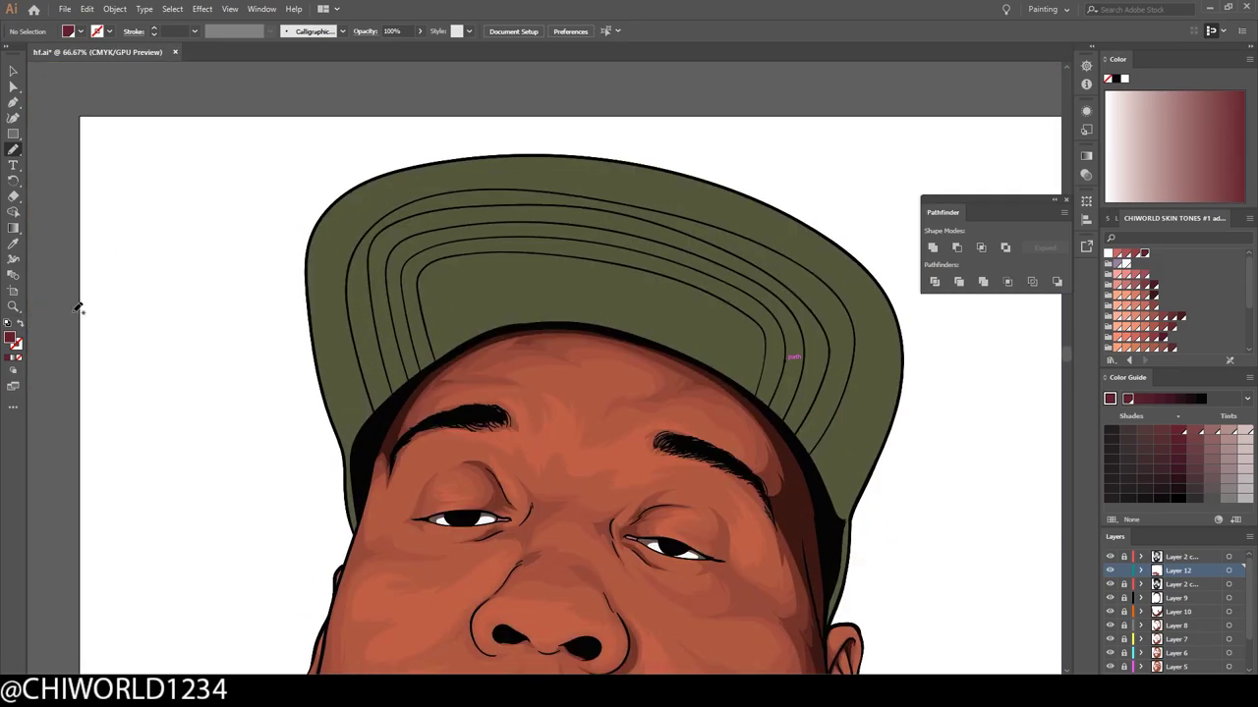
pyautogui.doubleClick(12, 339)
pyautogui.click(202, 200)
pyautogui.click(325, 53)
pyautogui.keyDown('alt'); pyautogui.scroll(3, 550, 295); pyautogui.keyUp('alt')
pyautogui.moveTo(231, 222)
pyautogui.mouseDown()
pyautogui.moveTo(373, 200)
pyautogui.moveTo(771, 256)
pyautogui.mouseUp()
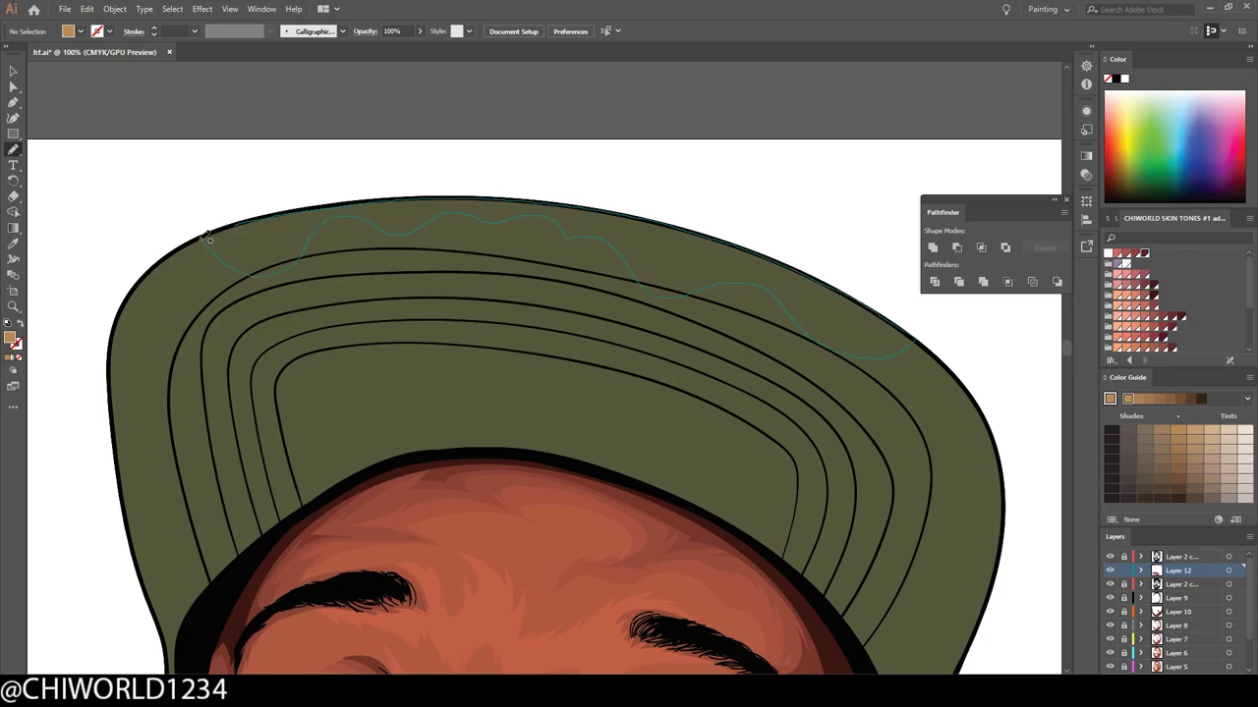
pyautogui.moveTo(208, 238); pyautogui.dragTo(206, 237)
pyautogui.keyDown('alt'); pyautogui.scroll(-4, 550, 393); pyautogui.keyUp('alt')
pyautogui.keyDown('alt'); pyautogui.scroll(5, 452, 384); pyautogui.keyUp('alt')
pyautogui.moveTo(297, 574); pyautogui.dragTo(567, 316)
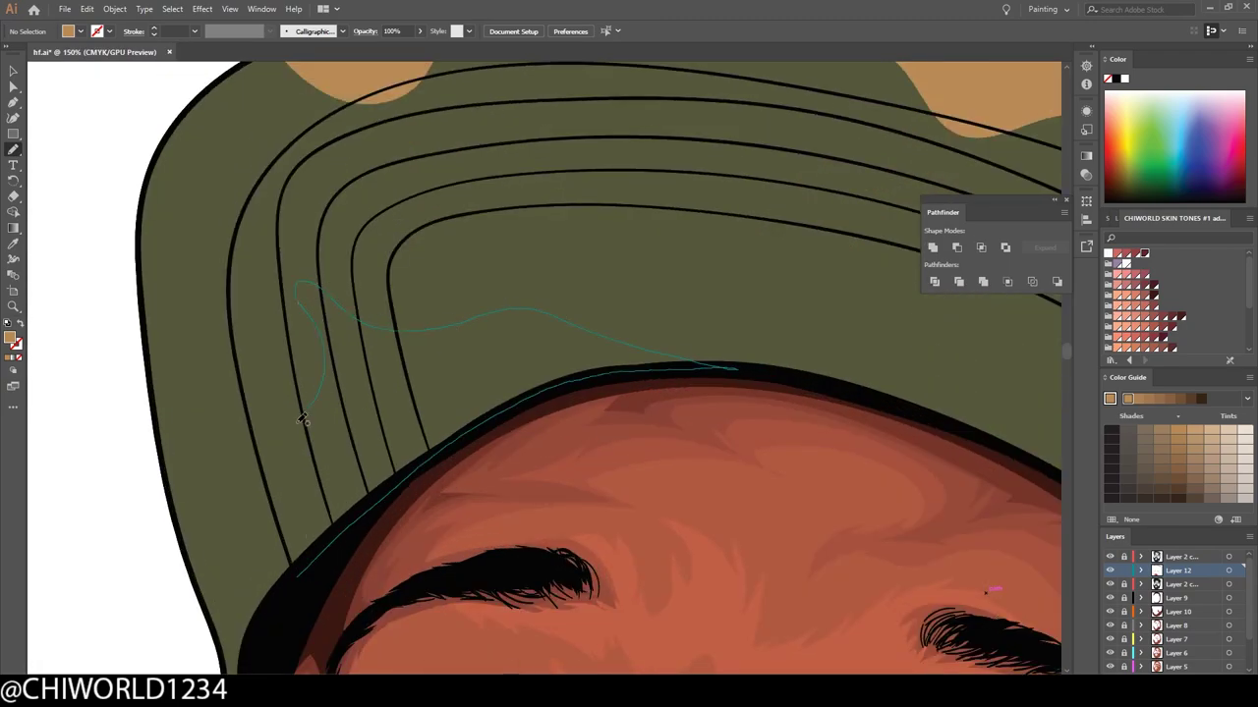
pyautogui.moveTo(157, 407); pyautogui.dragTo(260, 539)
# Step: Draw dark brown camo patches at the cap edge and along the brim, then add a new layer
pyautogui.hotkey('shift', 'e')
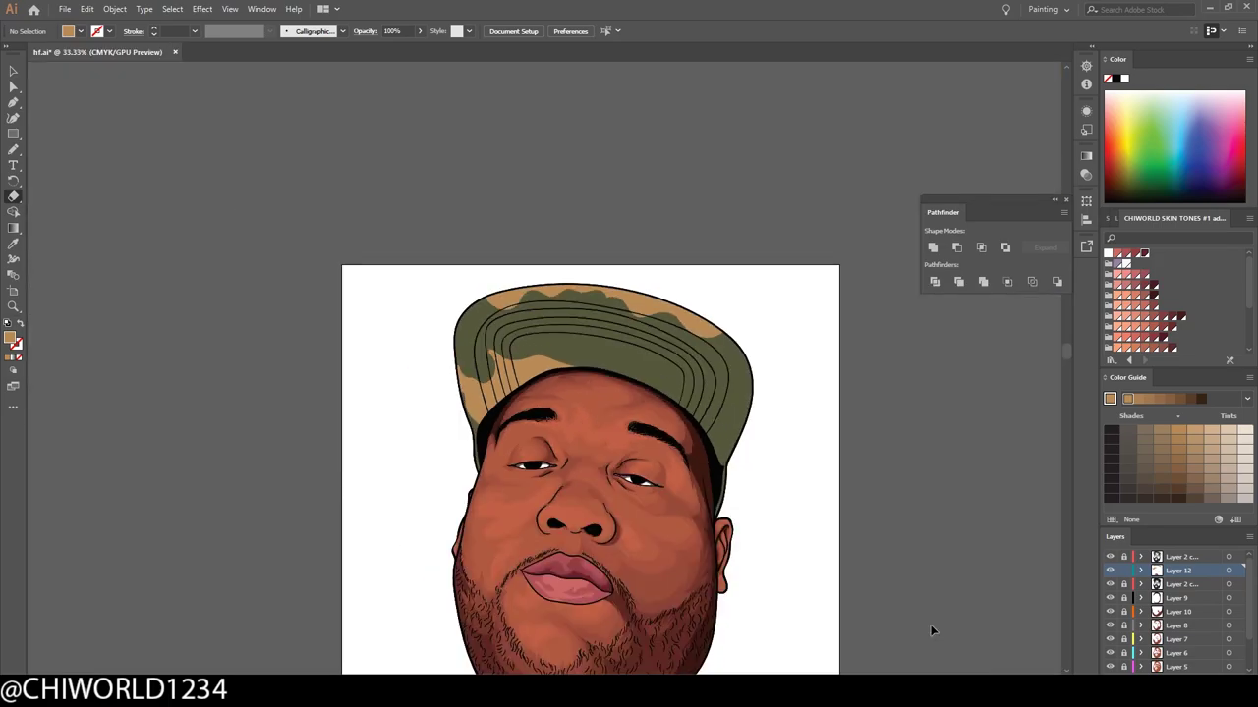
pyautogui.keyDown('alt'); pyautogui.scroll(-4, 393, 373); pyautogui.keyUp('alt')
pyautogui.hotkey('ctrl', '+')
pyautogui.hotkey('ctrl', '+')
pyautogui.hotkey('ctrl', '+')
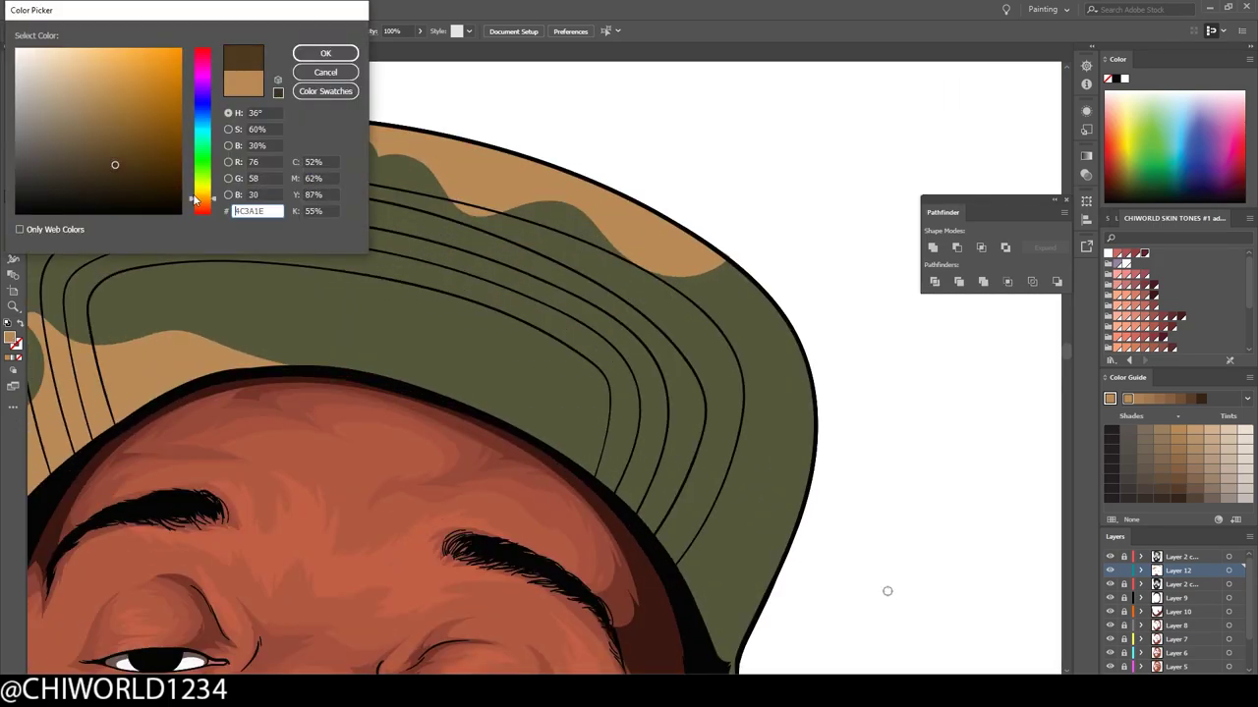
pyautogui.press('Return')
pyautogui.keyDown('alt'); pyautogui.scroll(-2, 889, 456); pyautogui.keyUp('alt')
pyautogui.keyDown('alt'); pyautogui.scroll(3, 888, 455); pyautogui.keyUp('alt')
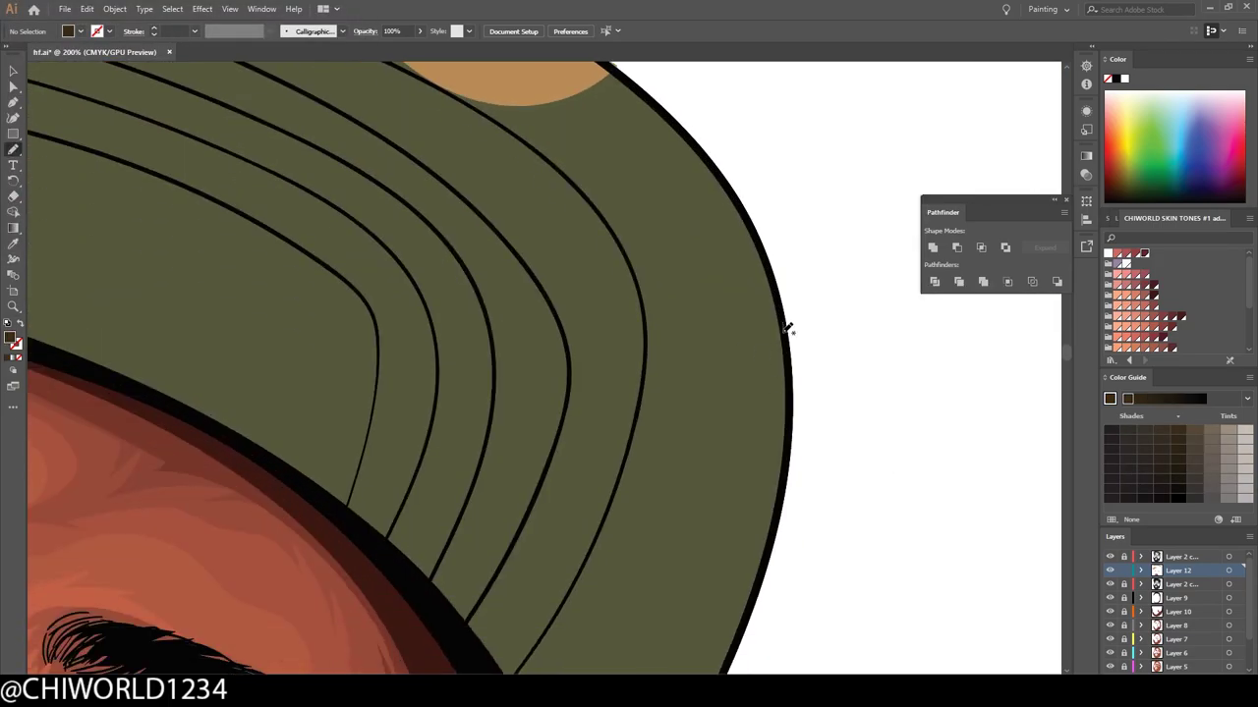
pyautogui.moveTo(786, 331); pyautogui.dragTo(724, 514)
pyautogui.keyDown('alt'); pyautogui.scroll(-5, 722, 656); pyautogui.keyUp('alt')
pyautogui.keyDown('alt'); pyautogui.scroll(4, 561, 350); pyautogui.keyUp('alt')
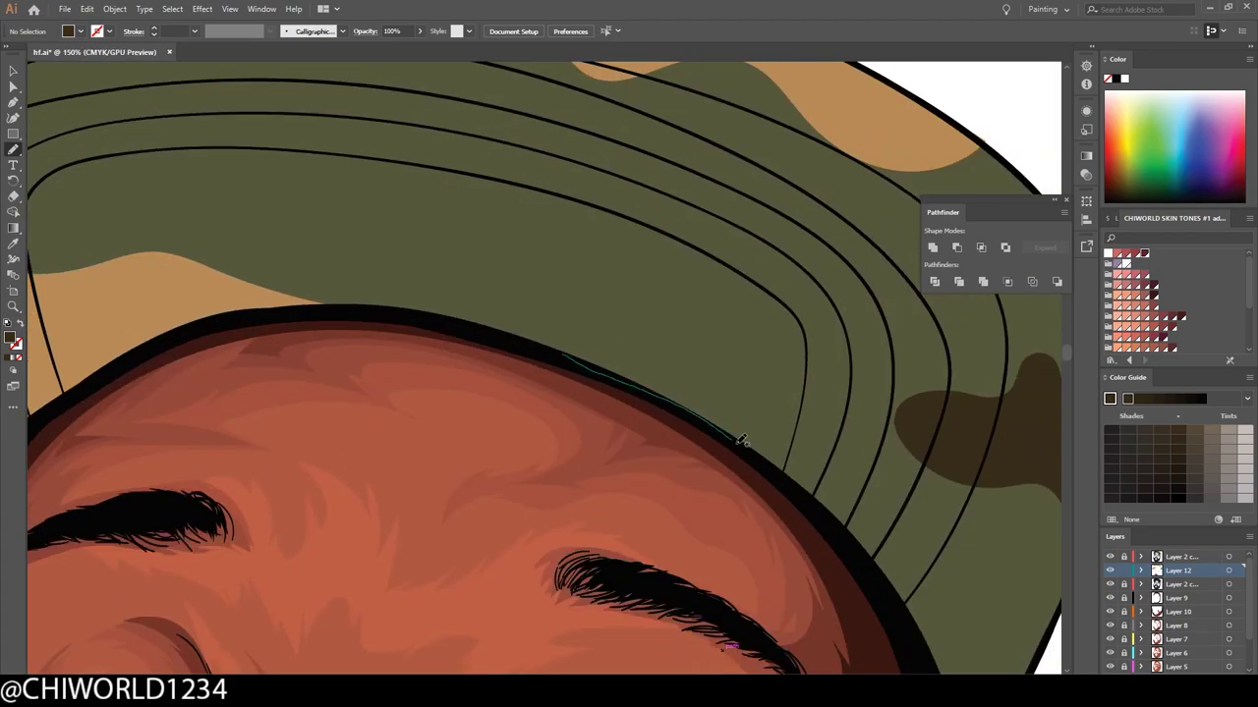
pyautogui.moveTo(562, 354); pyautogui.dragTo(609, 315)
pyautogui.scroll(-5, 836, 520)
pyautogui.scroll(5, 338, 253)
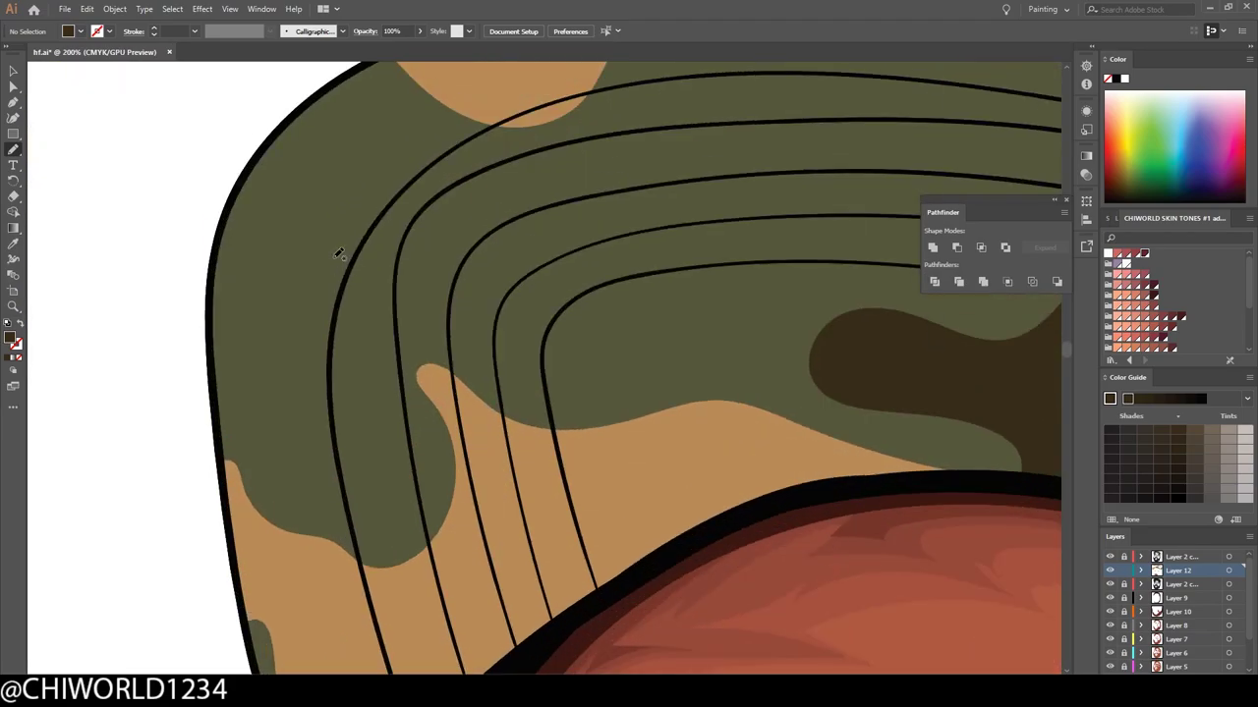
pyautogui.keyDown('alt'); pyautogui.scroll(-5, 312, 276); pyautogui.keyUp('alt')
pyautogui.keyDown('alt'); pyautogui.scroll(2, 786, 662); pyautogui.keyUp('alt')
pyautogui.keyDown('alt'); pyautogui.scroll(3, 805, 427); pyautogui.keyUp('alt')
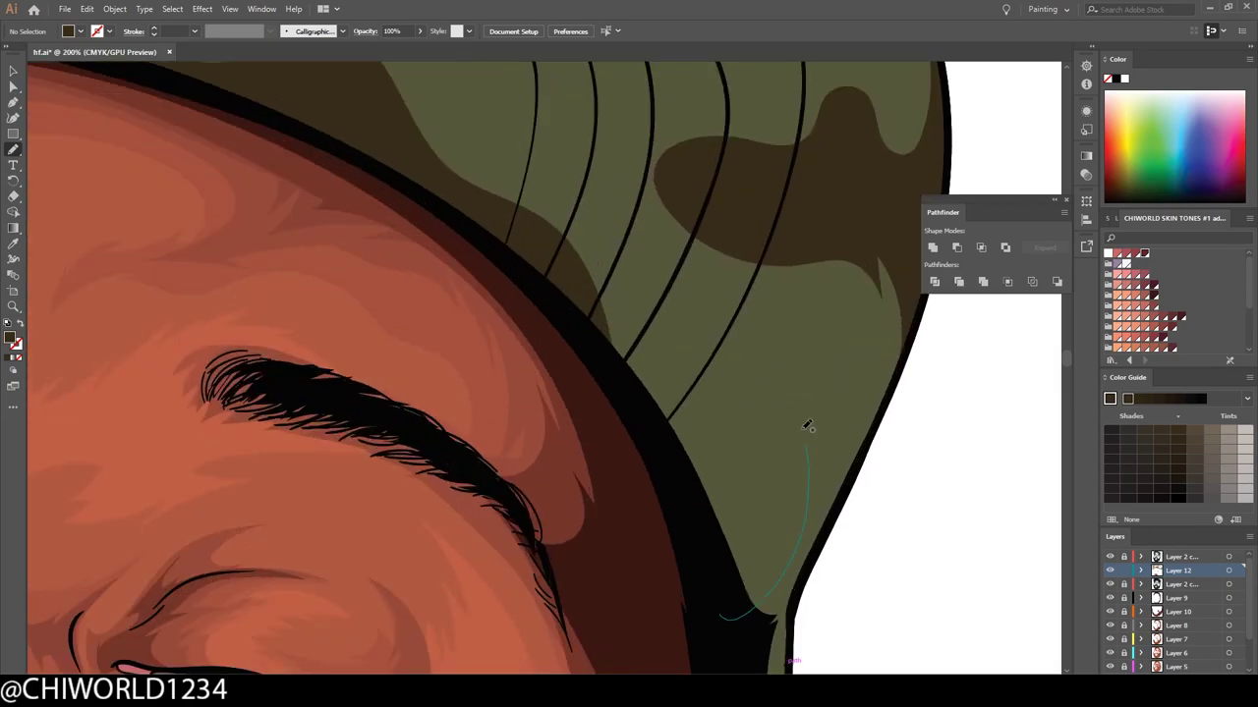
pyautogui.keyDown('alt'); pyautogui.scroll(-5, 765, 614); pyautogui.keyUp('alt')
pyautogui.keyDown('alt'); pyautogui.scroll(1, 765, 614); pyautogui.keyUp('alt')
pyautogui.hotkey('ctrl', 'l')
# Step: Load the Fades gradient library and apply a gradient to the chin hair stroke
pyautogui.click(1111, 359)
pyautogui.moveTo(931, 133)
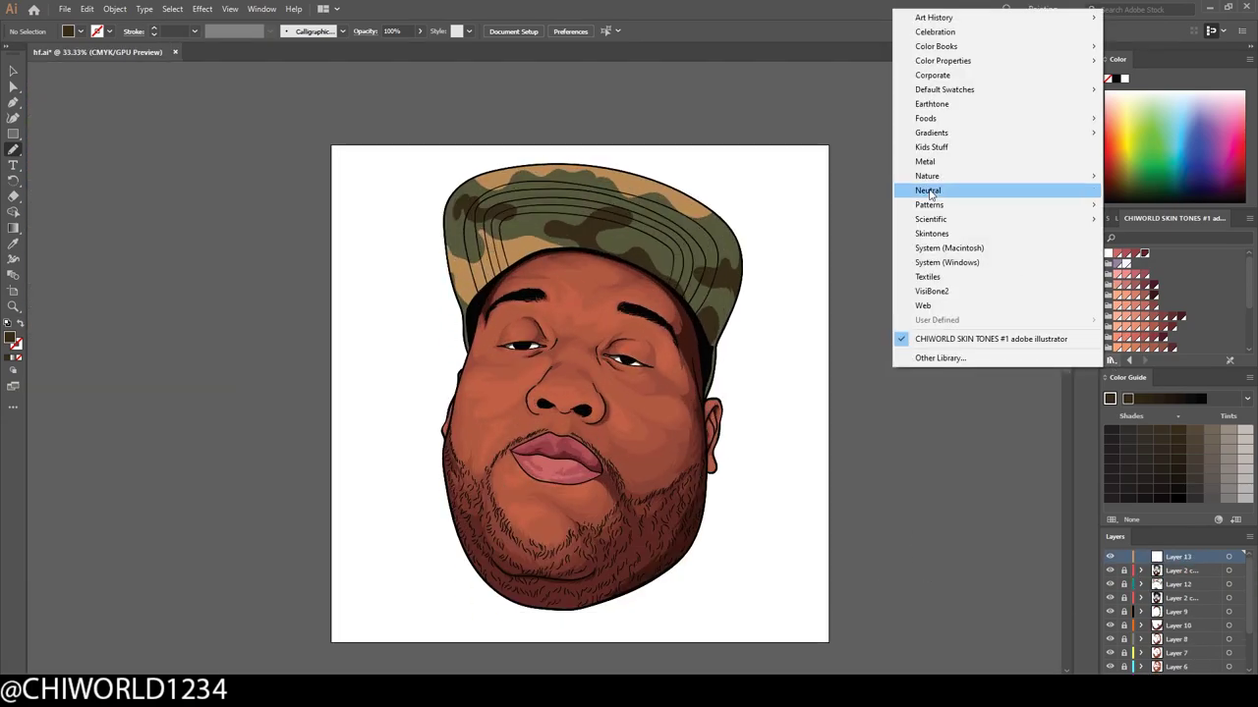
pyautogui.click(1138, 191)
pyautogui.click(1085, 156)
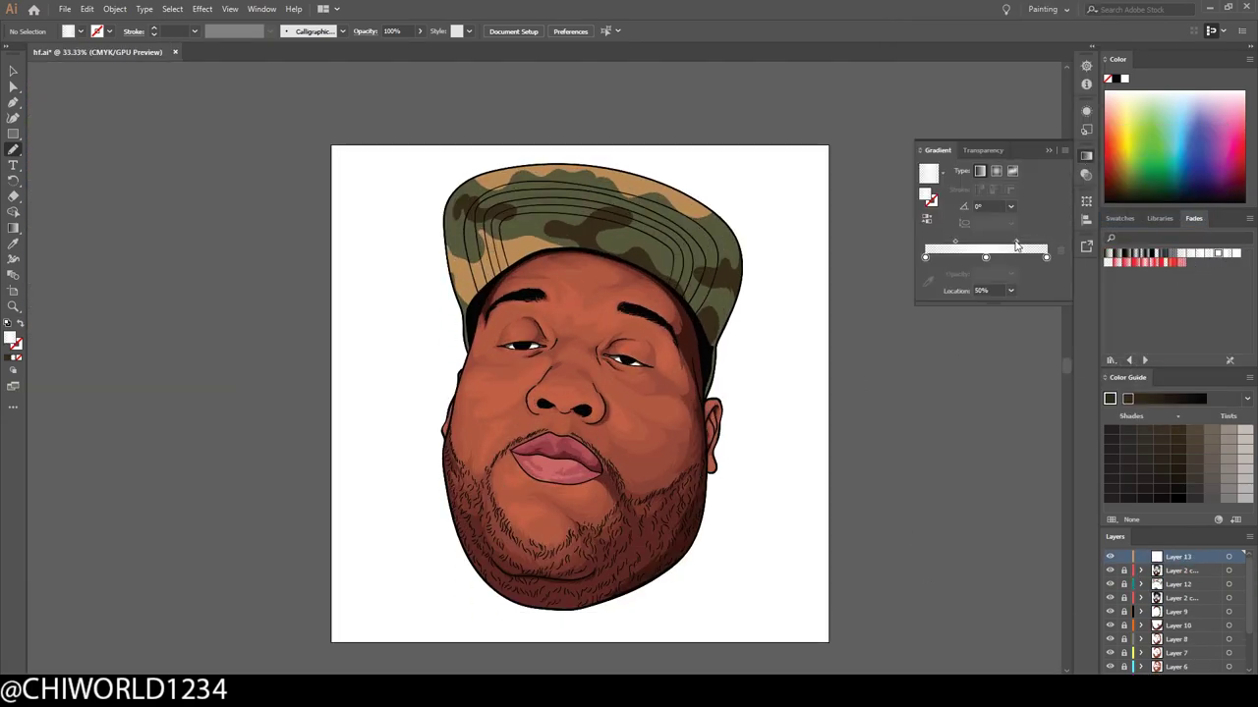
pyautogui.keyDown('alt'); pyautogui.scroll(1, 588, 581); pyautogui.keyUp('alt')
pyautogui.keyDown('alt'); pyautogui.scroll(1, 544, 520); pyautogui.keyUp('alt')
pyautogui.press('v')
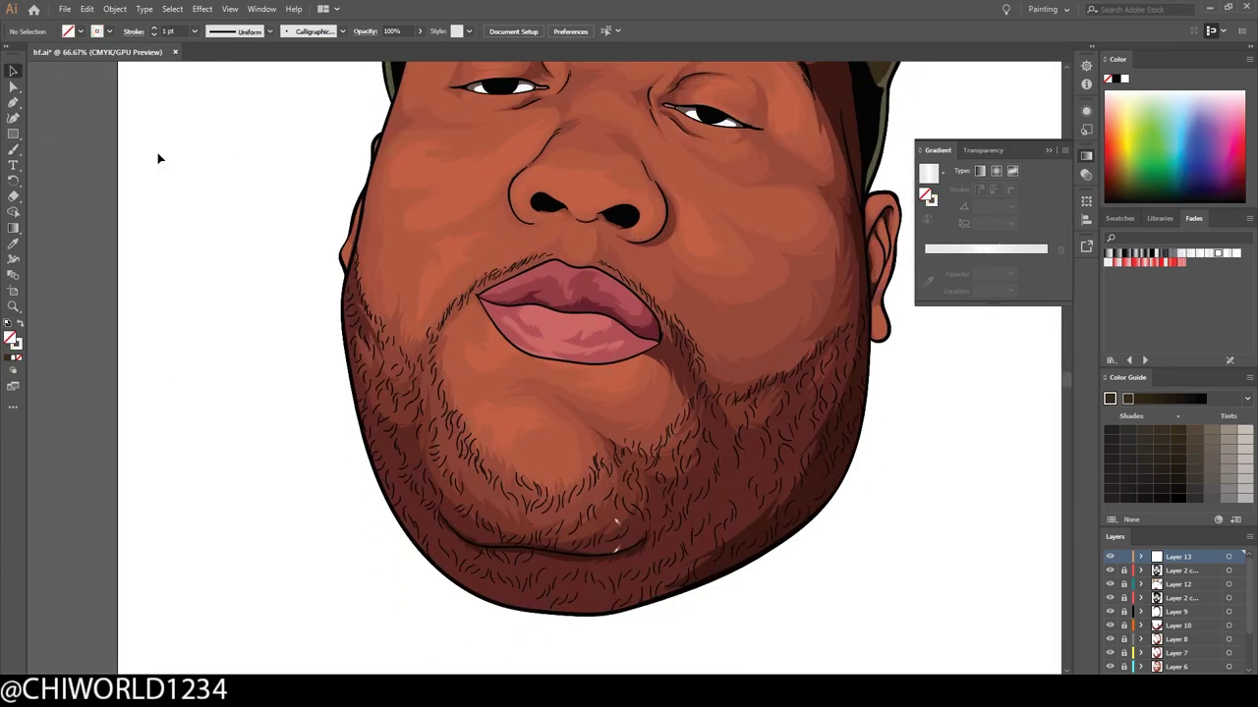
pyautogui.click(614, 536)
pyautogui.click(986, 249)
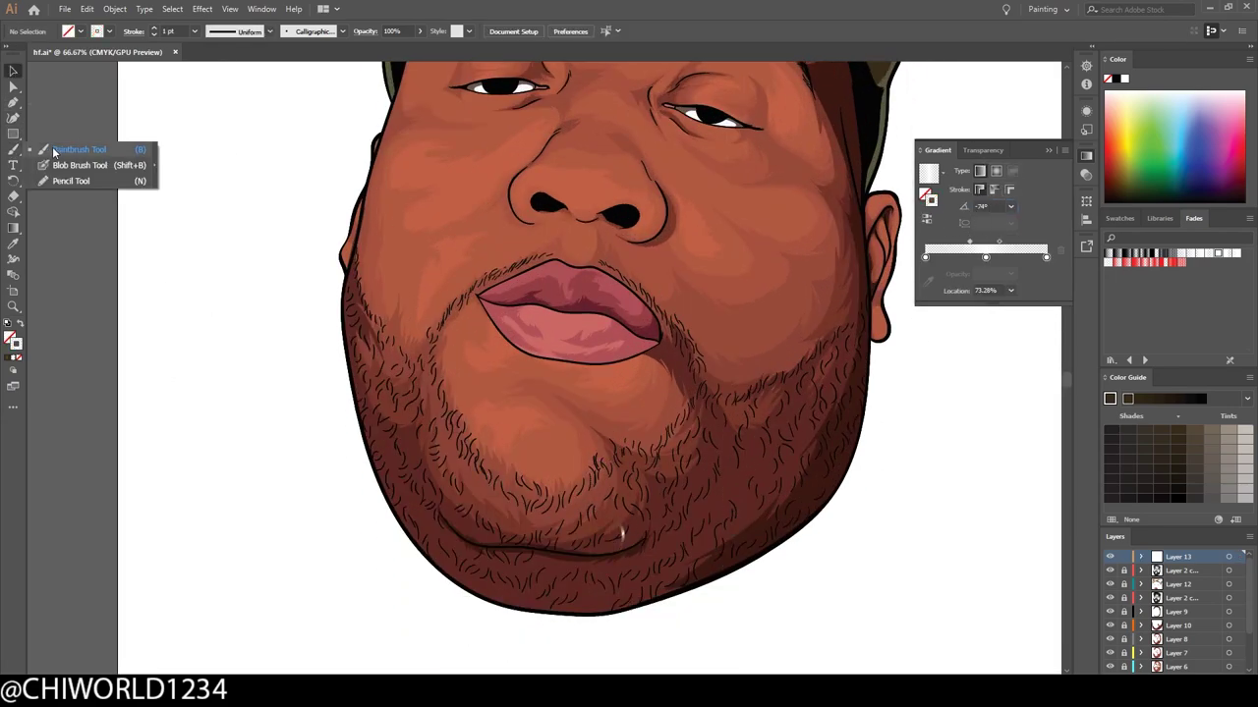
# Step: Paint short white Paintbrush hairs on the chin and the beard on either side
pyautogui.moveTo(14, 150); pyautogui.dragTo(57, 155)
pyautogui.moveTo(698, 455); pyautogui.dragTo(689, 392)
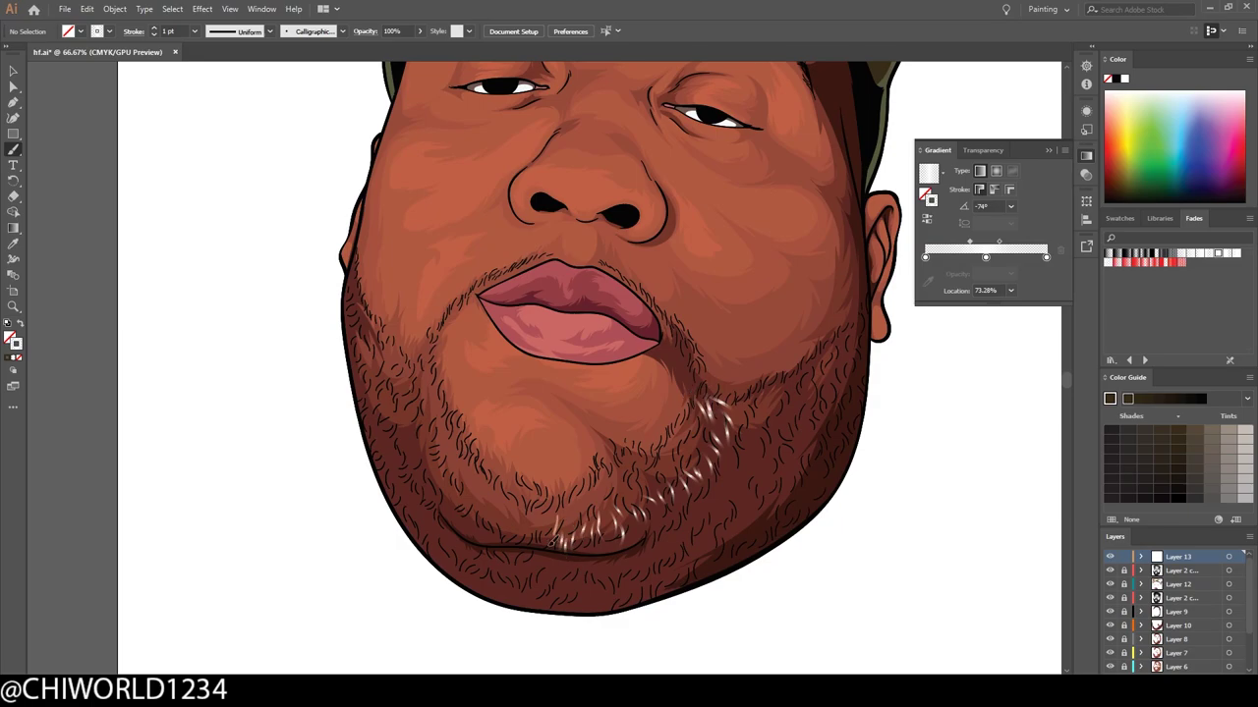
pyautogui.moveTo(616, 523); pyautogui.dragTo(606, 493)
pyautogui.moveTo(652, 488); pyautogui.dragTo(640, 460)
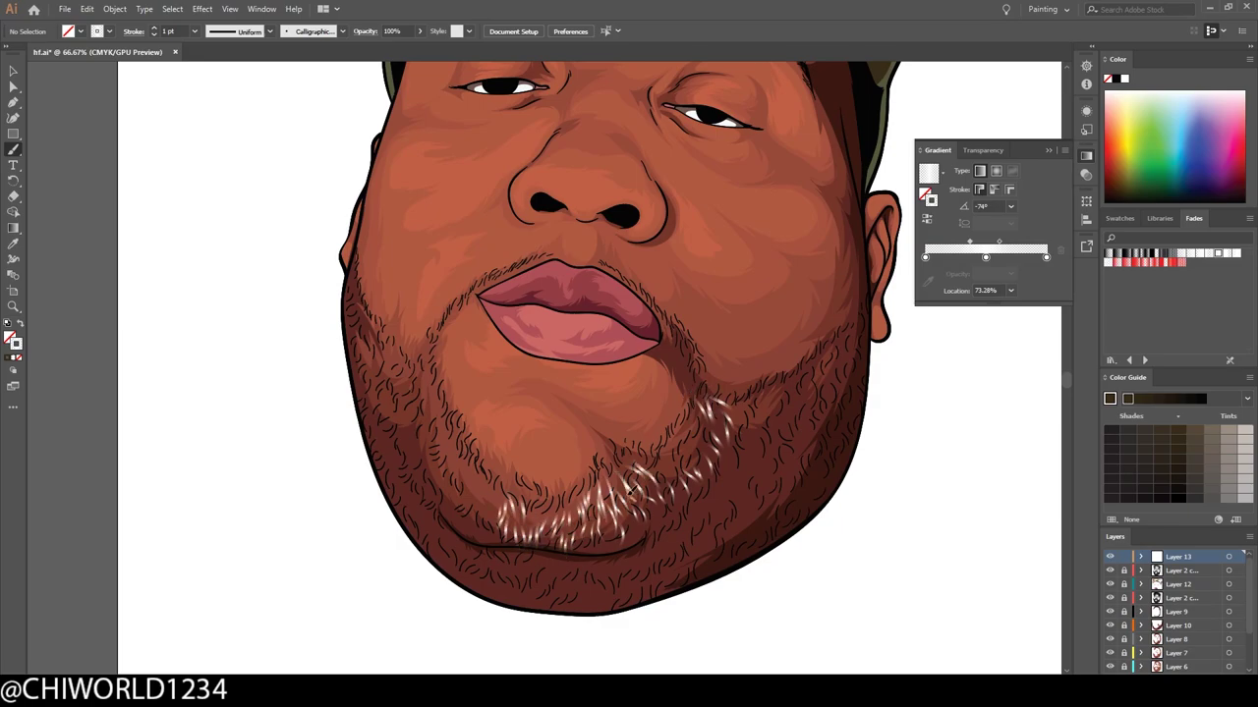
pyautogui.moveTo(485, 536); pyautogui.dragTo(483, 505)
pyautogui.moveTo(481, 509); pyautogui.dragTo(487, 481)
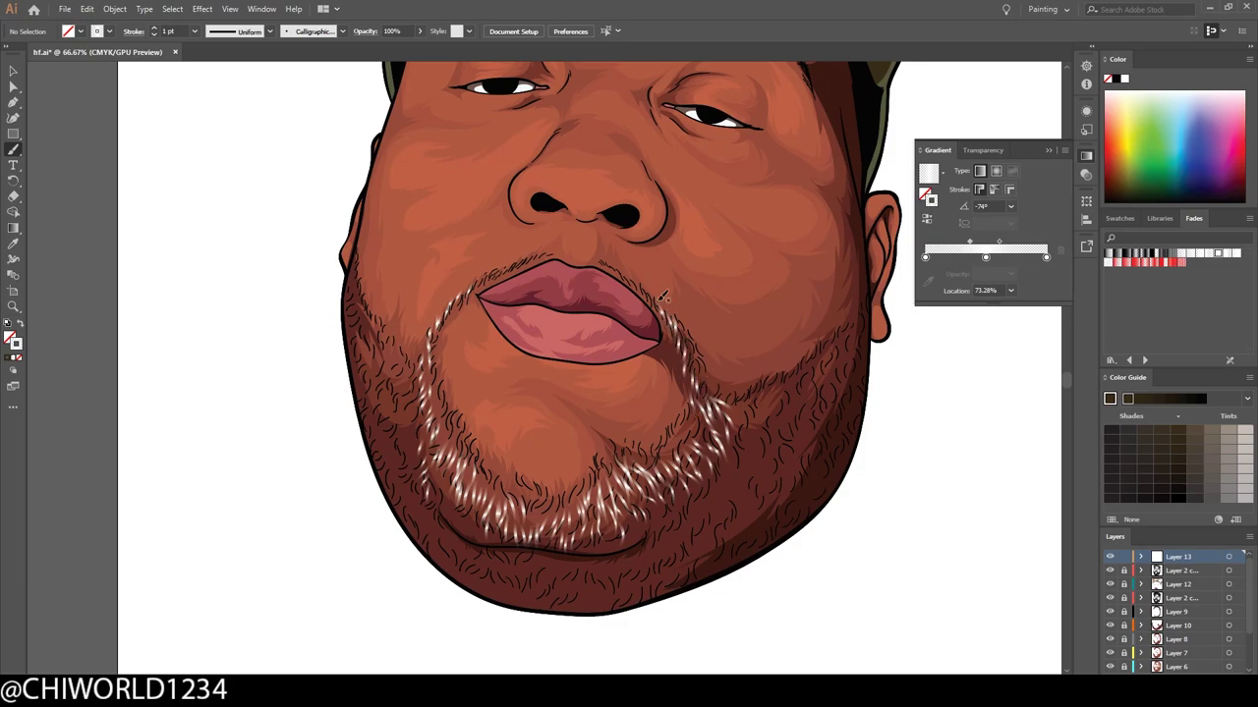
pyautogui.moveTo(853, 429); pyautogui.dragTo(846, 389)
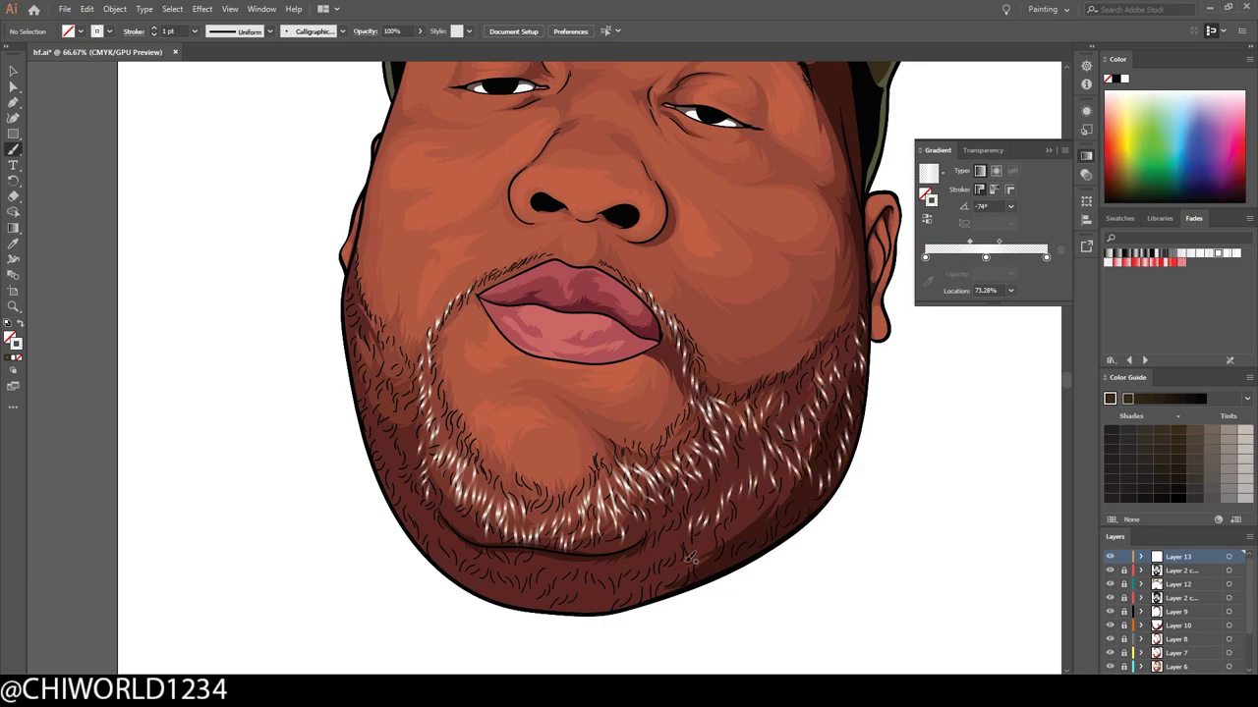
# Step: Paint white hairs across the lower chin and up the left jaw beard
pyautogui.moveTo(643, 581); pyautogui.dragTo(637, 543)
pyautogui.moveTo(568, 597); pyautogui.dragTo(533, 491)
pyautogui.moveTo(462, 560)
pyautogui.mouseDown()
pyautogui.moveTo(434, 527)
pyautogui.moveTo(430, 493)
pyautogui.mouseUp()
pyautogui.moveTo(421, 495)
pyautogui.mouseDown()
pyautogui.moveTo(403, 412)
pyautogui.moveTo(384, 403)
pyautogui.mouseUp()
pyautogui.moveTo(417, 407)
pyautogui.mouseDown()
pyautogui.moveTo(398, 370)
pyautogui.moveTo(374, 360)
pyautogui.mouseUp()
pyautogui.moveTo(365, 391); pyautogui.dragTo(361, 351)
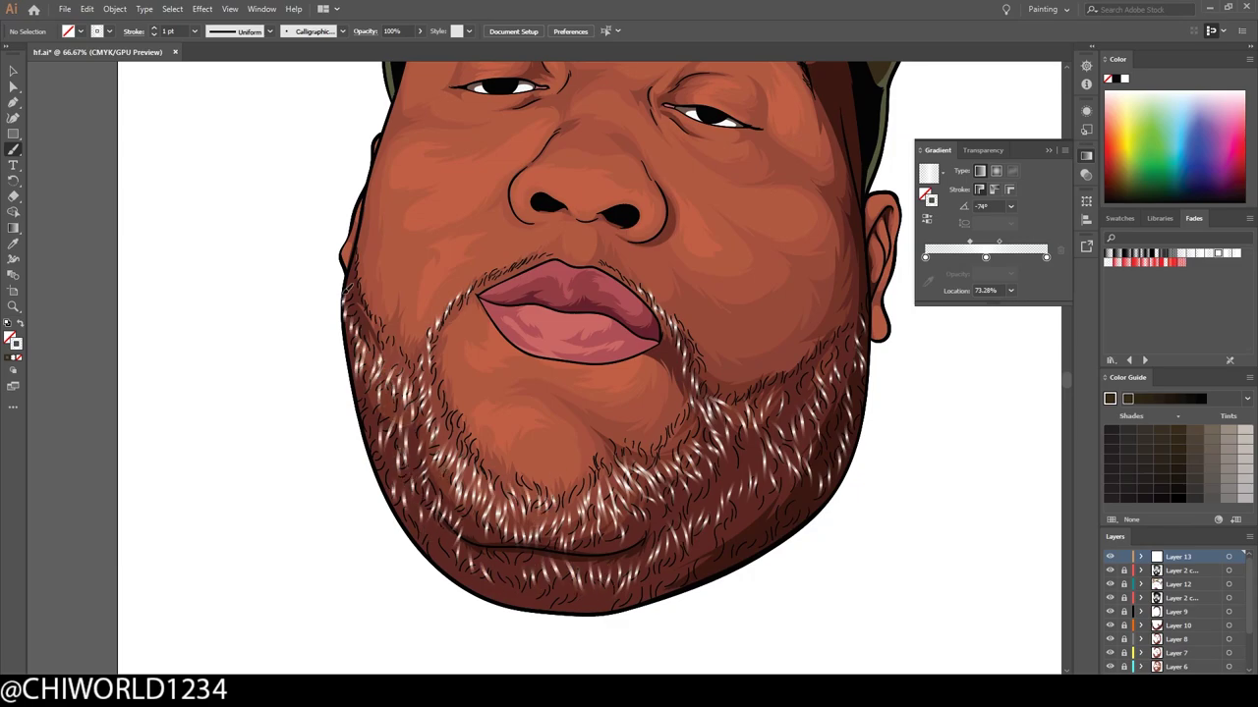
pyautogui.scroll(-3, 347, 287)
pyautogui.scroll(3, 824, 515)
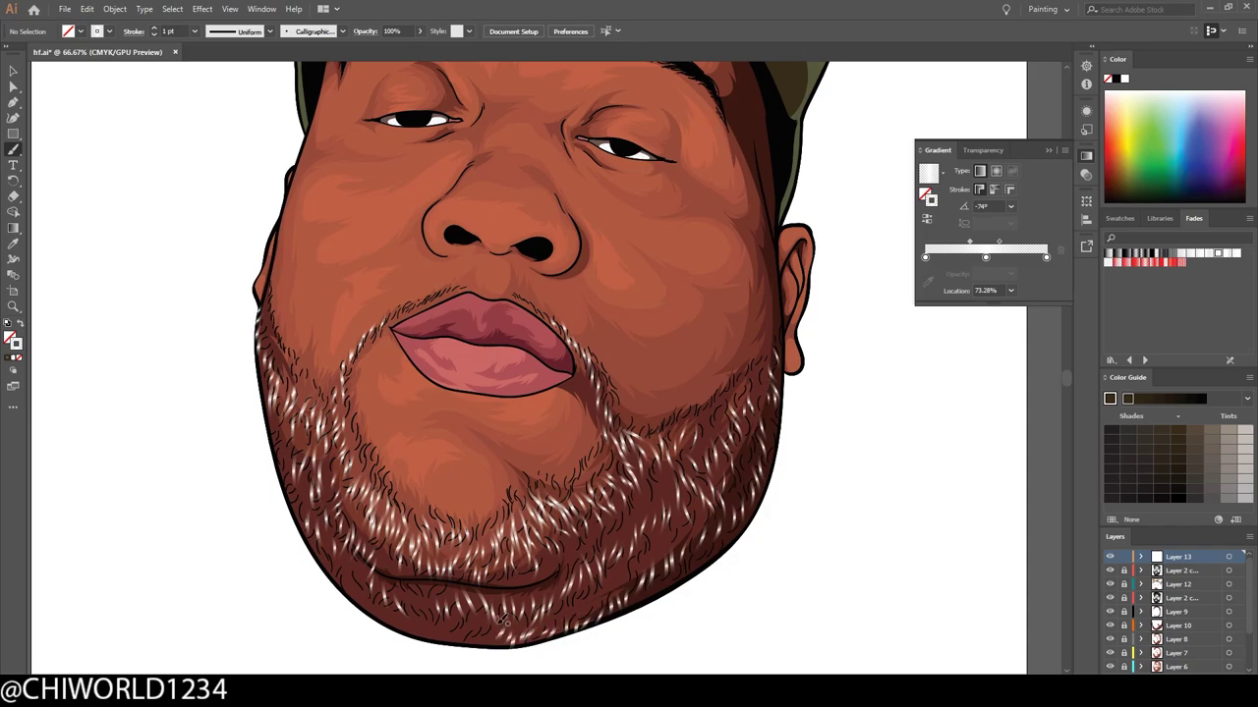
# Step: Paint white hairs along the lower-left jaw and up the right jaw beard
pyautogui.moveTo(503, 627)
pyautogui.mouseDown()
pyautogui.moveTo(441, 619)
pyautogui.moveTo(346, 579)
pyautogui.moveTo(308, 531)
pyautogui.moveTo(277, 444)
pyautogui.mouseUp()
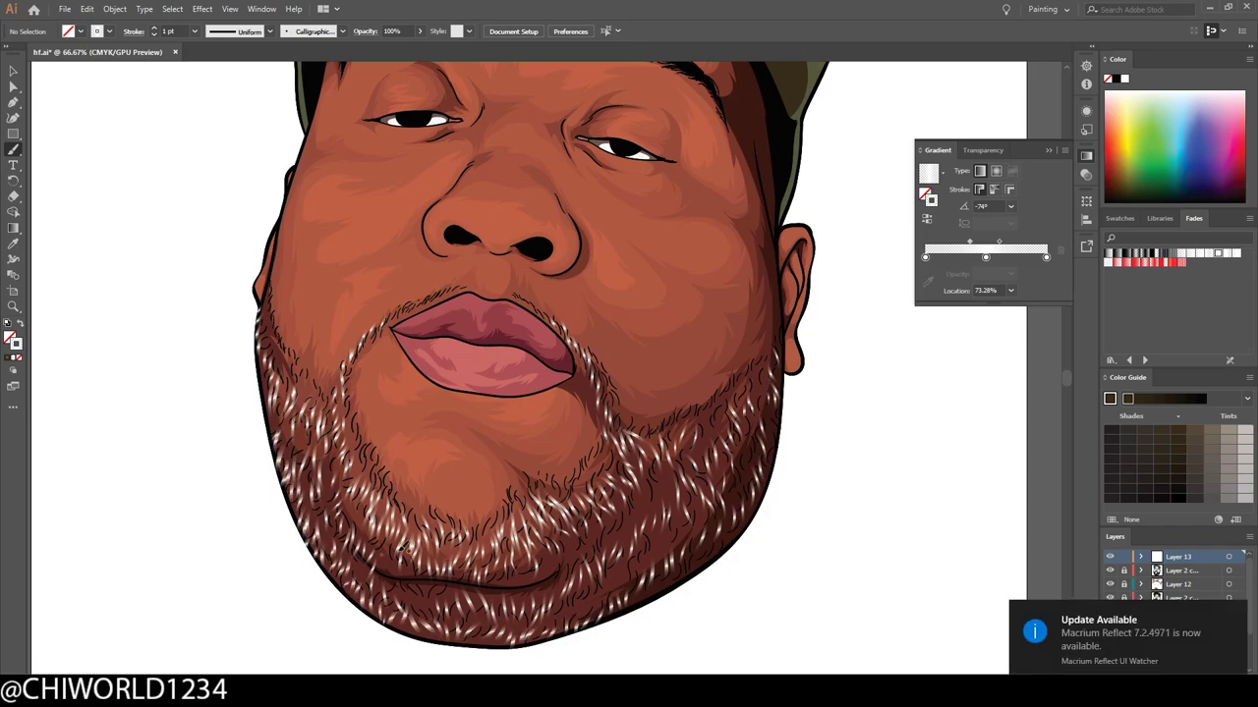
pyautogui.moveTo(678, 570)
pyautogui.mouseDown()
pyautogui.moveTo(666, 554)
pyautogui.moveTo(685, 513)
pyautogui.mouseUp()
pyautogui.moveTo(678, 523); pyautogui.dragTo(697, 481)
pyautogui.moveTo(631, 505); pyautogui.dragTo(670, 459)
pyautogui.moveTo(688, 466); pyautogui.dragTo(698, 430)
pyautogui.moveTo(702, 436); pyautogui.dragTo(713, 409)
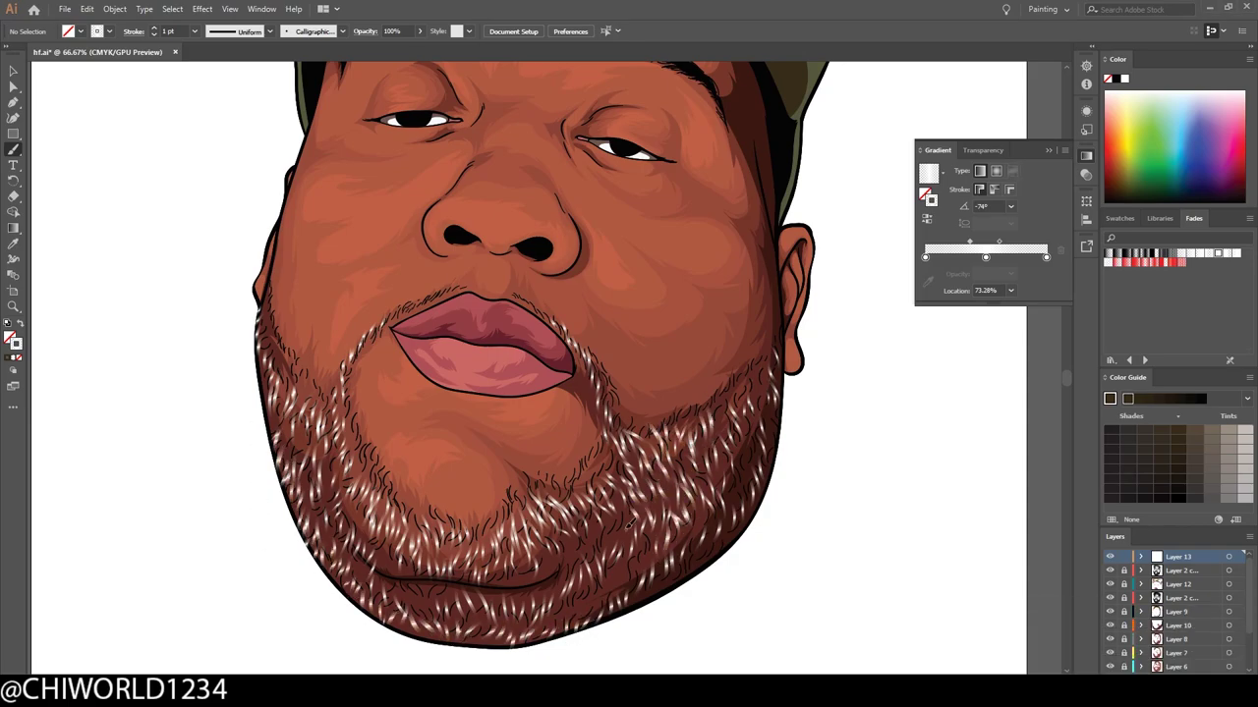
pyautogui.moveTo(628, 524)
pyautogui.mouseDown()
pyautogui.moveTo(531, 590)
pyautogui.moveTo(422, 592)
pyautogui.moveTo(354, 536)
pyautogui.moveTo(311, 434)
pyautogui.moveTo(271, 403)
pyautogui.mouseUp()
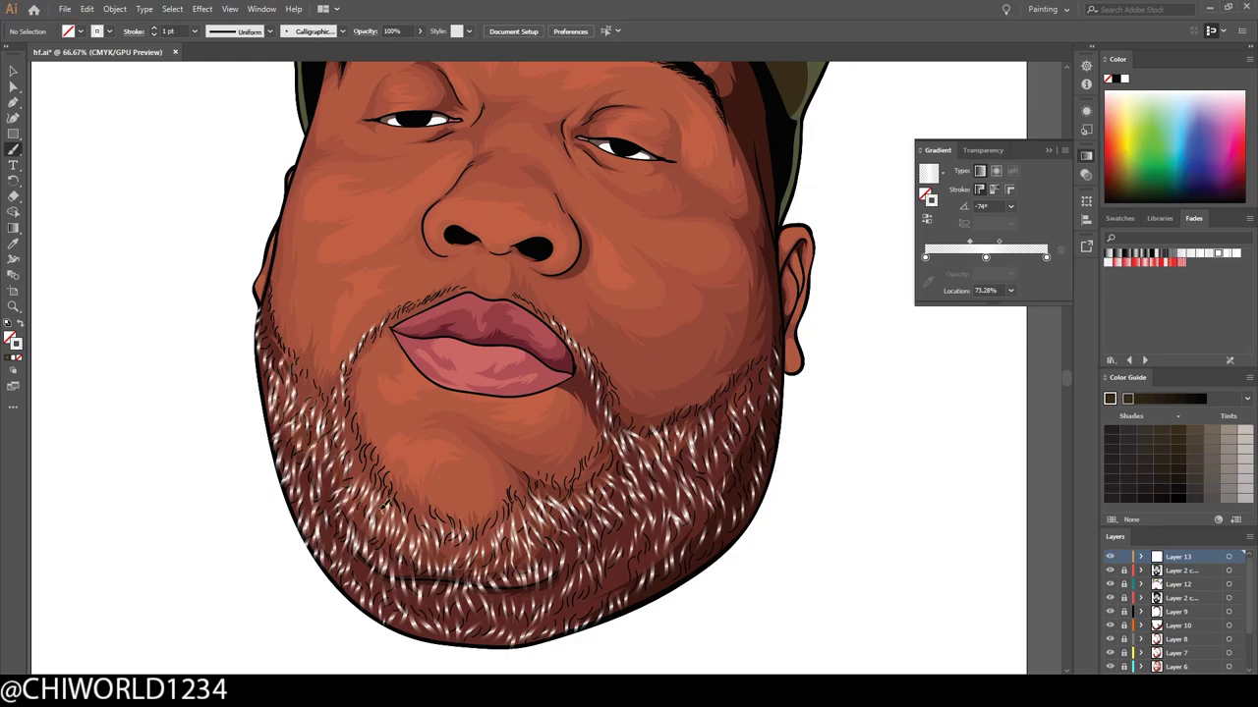
# Step: Fill the lower chin and right jaw beard with white hairs
pyautogui.moveTo(537, 593); pyautogui.dragTo(542, 552)
pyautogui.moveTo(593, 603); pyautogui.dragTo(589, 568)
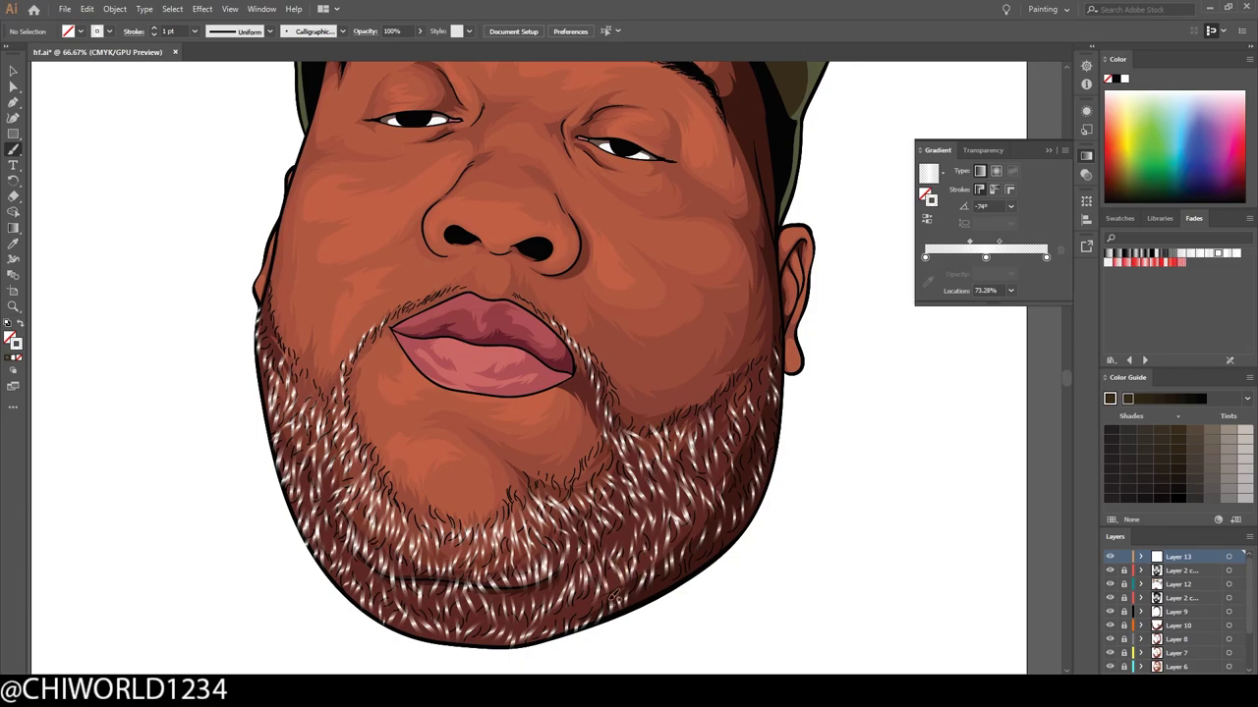
pyautogui.moveTo(565, 625); pyautogui.dragTo(423, 595)
pyautogui.moveTo(657, 594); pyautogui.dragTo(692, 545)
pyautogui.moveTo(735, 529); pyautogui.dragTo(729, 493)
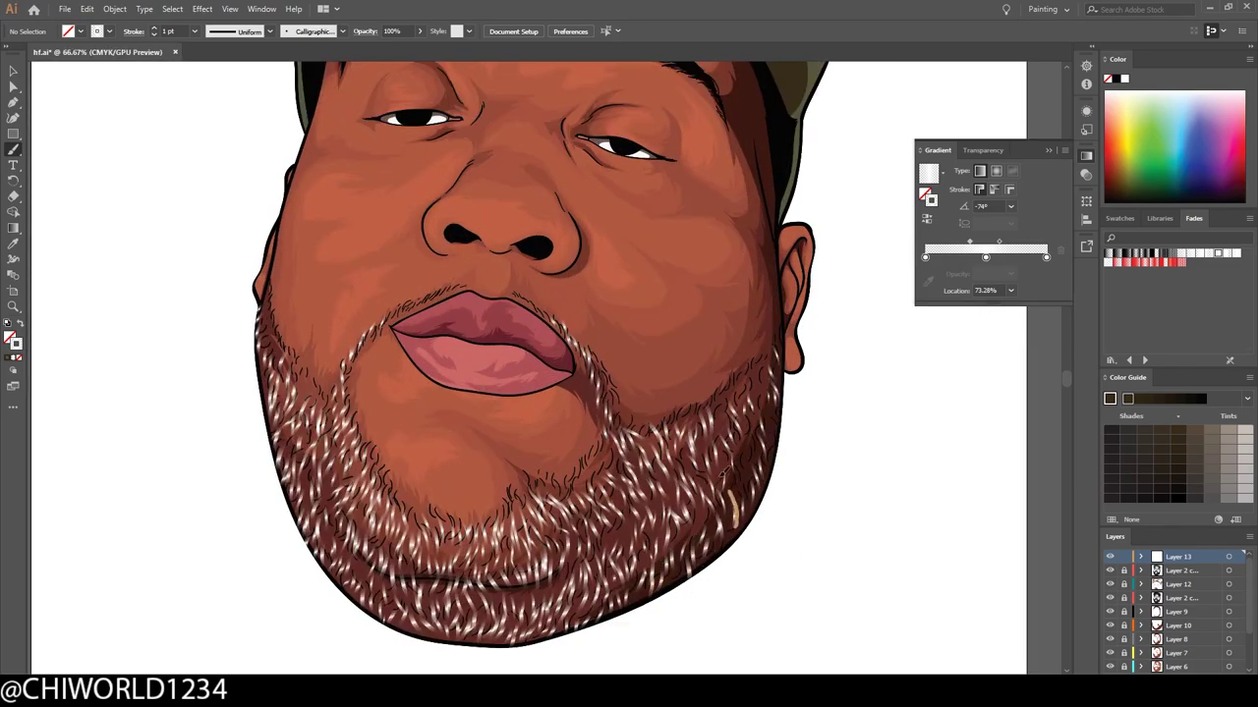
pyautogui.moveTo(753, 448); pyautogui.dragTo(756, 426)
pyautogui.moveTo(767, 399); pyautogui.dragTo(752, 368)
pyautogui.moveTo(712, 415); pyautogui.dragTo(731, 385)
pyautogui.moveTo(664, 444); pyautogui.dragTo(710, 405)
pyautogui.moveTo(628, 556)
pyautogui.mouseDown()
pyautogui.moveTo(601, 521)
pyautogui.moveTo(609, 482)
pyautogui.mouseUp()
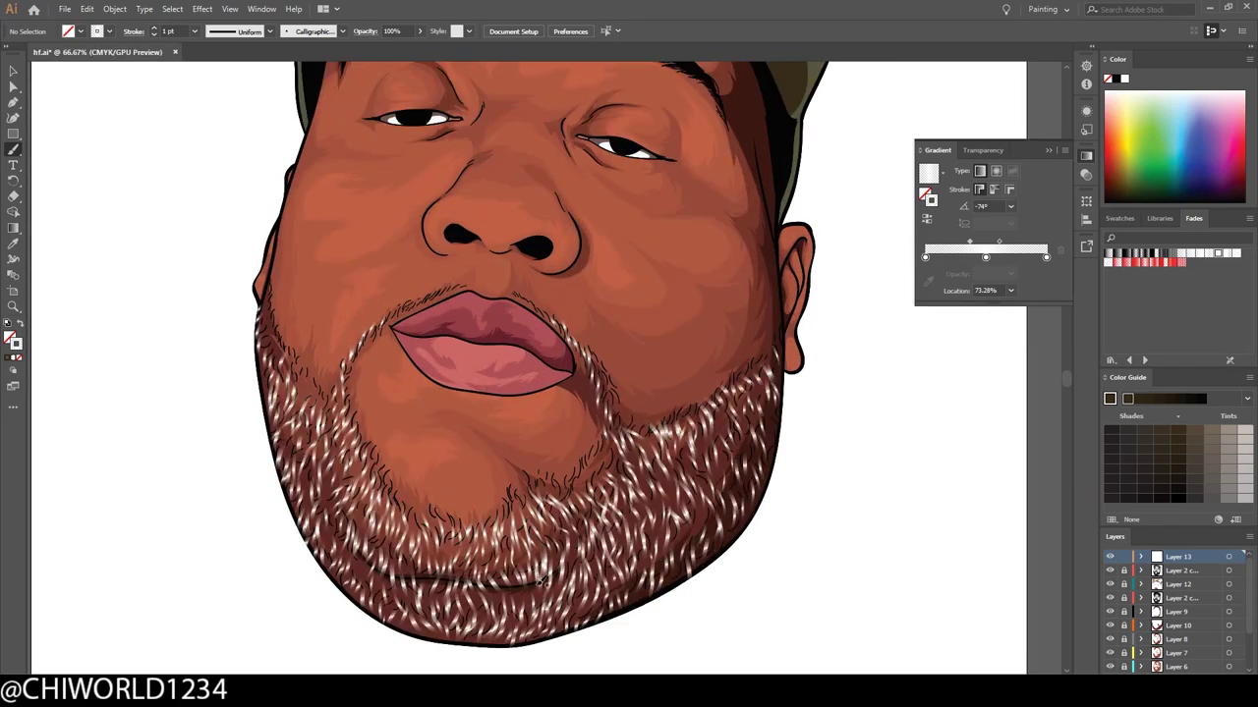
# Step: Paint white hairs up the lower-centre and lower-left beard
pyautogui.moveTo(540, 601); pyautogui.dragTo(546, 575)
pyautogui.moveTo(576, 593)
pyautogui.mouseDown()
pyautogui.moveTo(567, 525)
pyautogui.moveTo(594, 482)
pyautogui.mouseUp()
pyautogui.moveTo(619, 491); pyautogui.dragTo(609, 458)
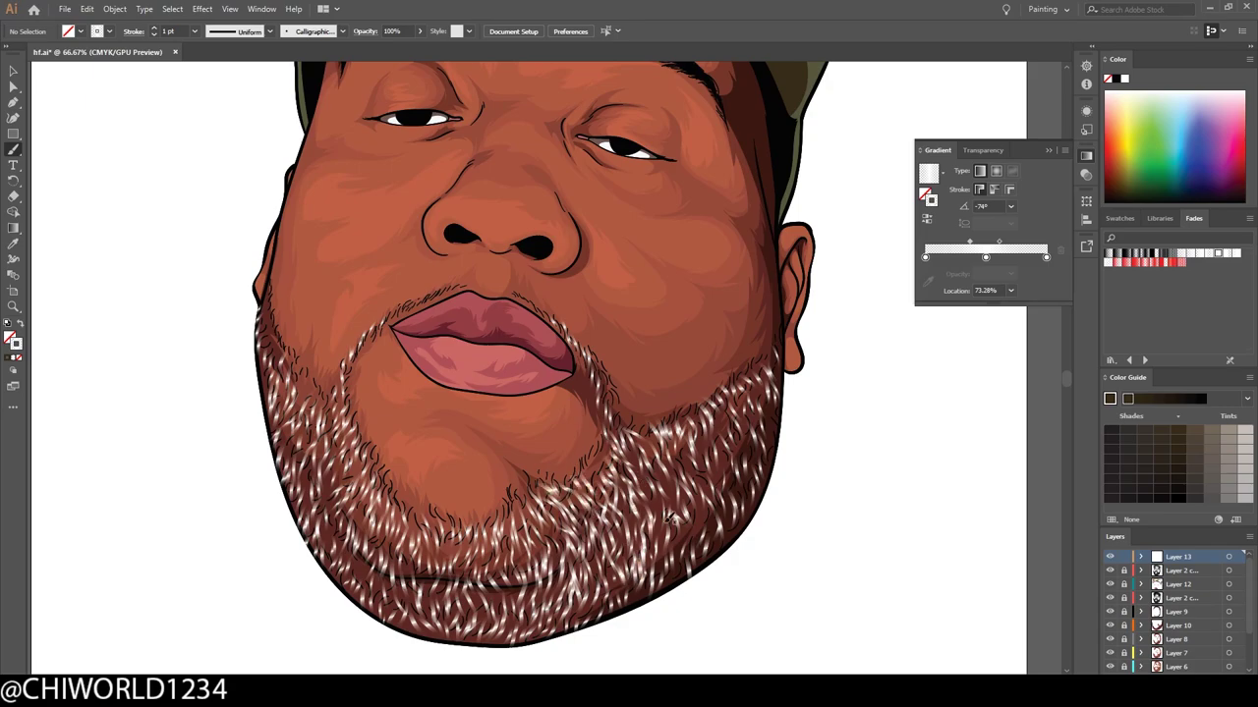
pyautogui.moveTo(546, 579); pyautogui.dragTo(552, 522)
pyautogui.moveTo(521, 584)
pyautogui.mouseDown()
pyautogui.moveTo(511, 542)
pyautogui.moveTo(478, 556)
pyautogui.mouseUp()
pyautogui.moveTo(511, 542); pyautogui.dragTo(506, 521)
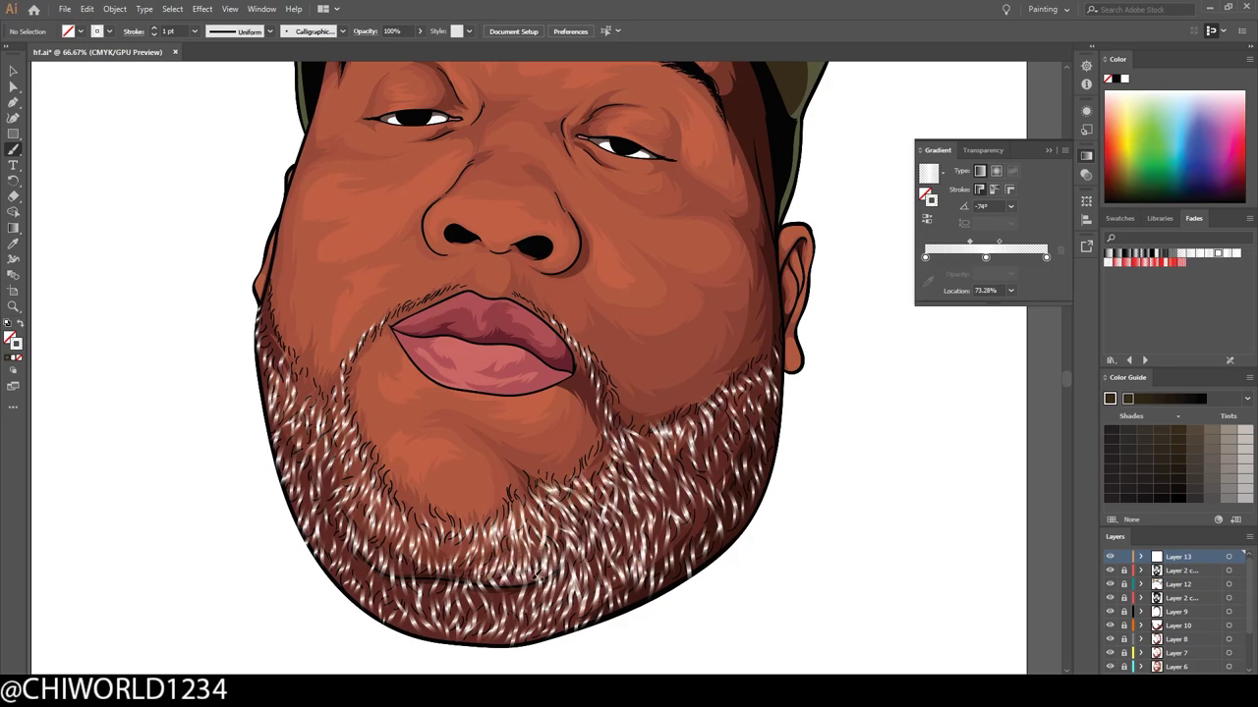
pyautogui.moveTo(493, 619); pyautogui.dragTo(458, 538)
pyautogui.moveTo(413, 575); pyautogui.dragTo(432, 515)
pyautogui.moveTo(375, 552); pyautogui.dragTo(354, 495)
pyautogui.moveTo(330, 521); pyautogui.dragTo(291, 383)
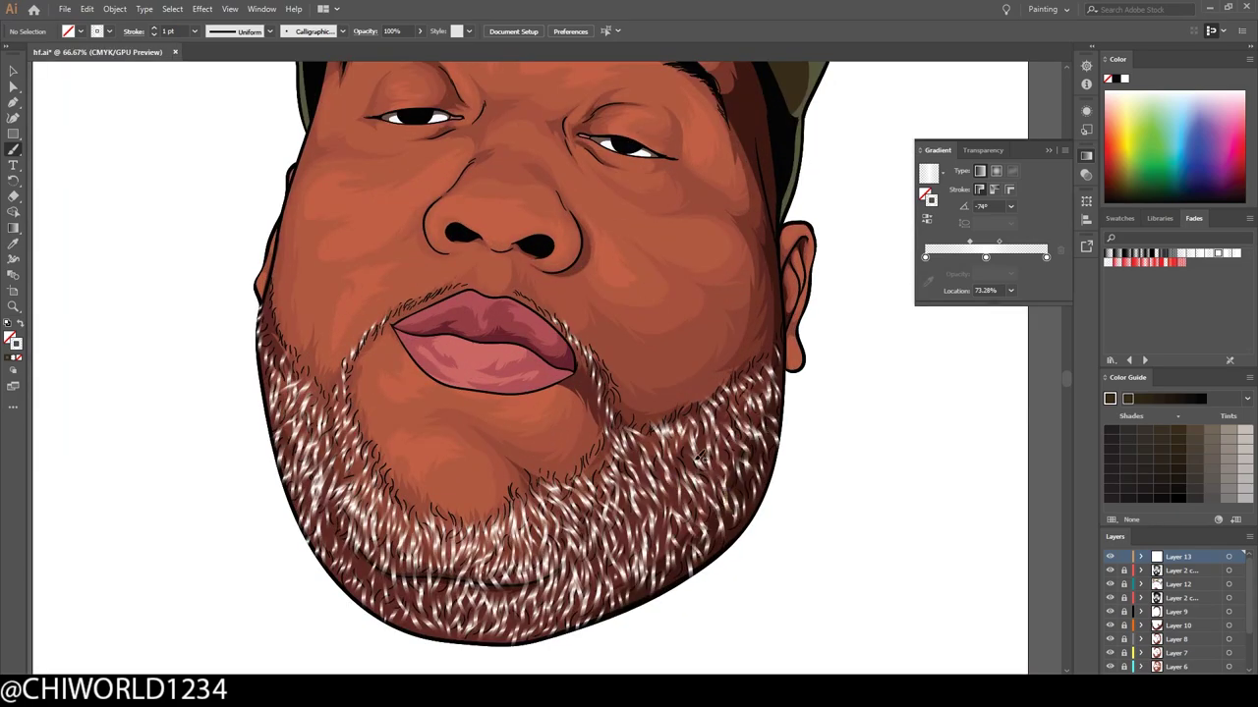
# Step: Add white hairs to the lower-right beard, then briefly check the eyes and nose up close
pyautogui.moveTo(670, 590); pyautogui.dragTo(656, 562)
pyautogui.moveTo(661, 546)
pyautogui.mouseDown()
pyautogui.moveTo(653, 514)
pyautogui.moveTo(692, 444)
pyautogui.mouseUp()
pyautogui.moveTo(687, 470); pyautogui.dragTo(664, 432)
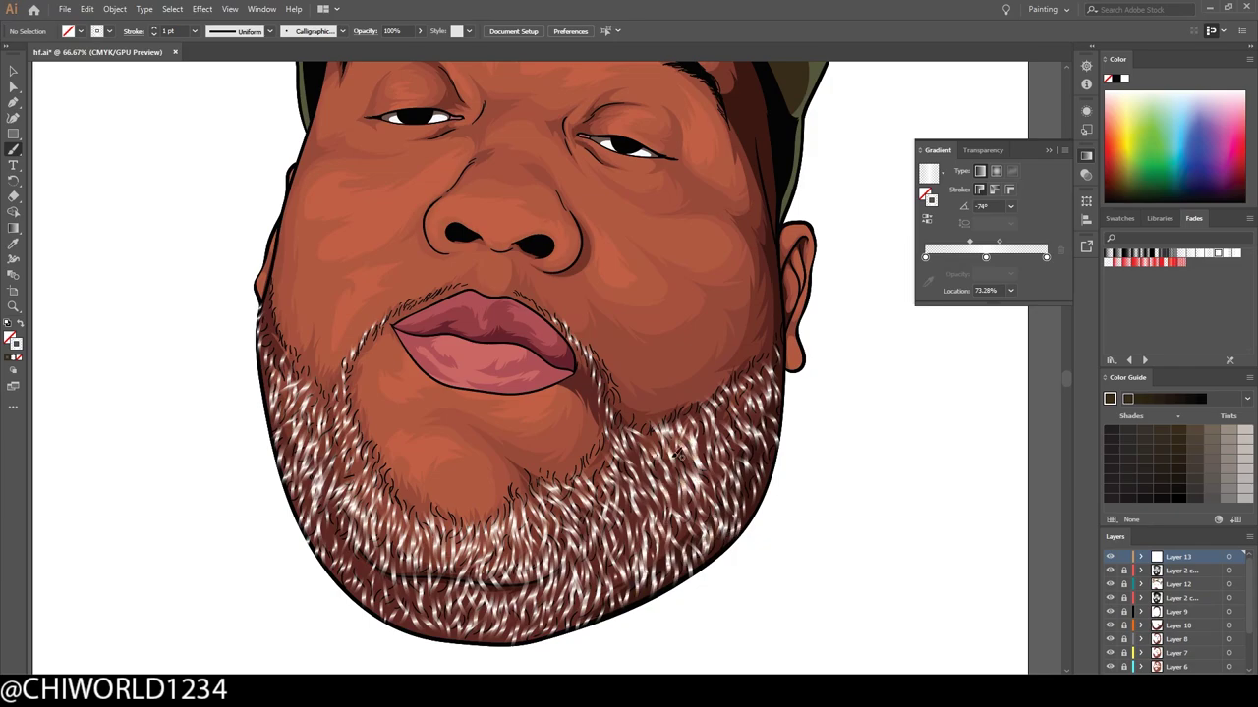
pyautogui.moveTo(619, 589); pyautogui.dragTo(615, 485)
pyautogui.moveTo(749, 533); pyautogui.dragTo(781, 565)
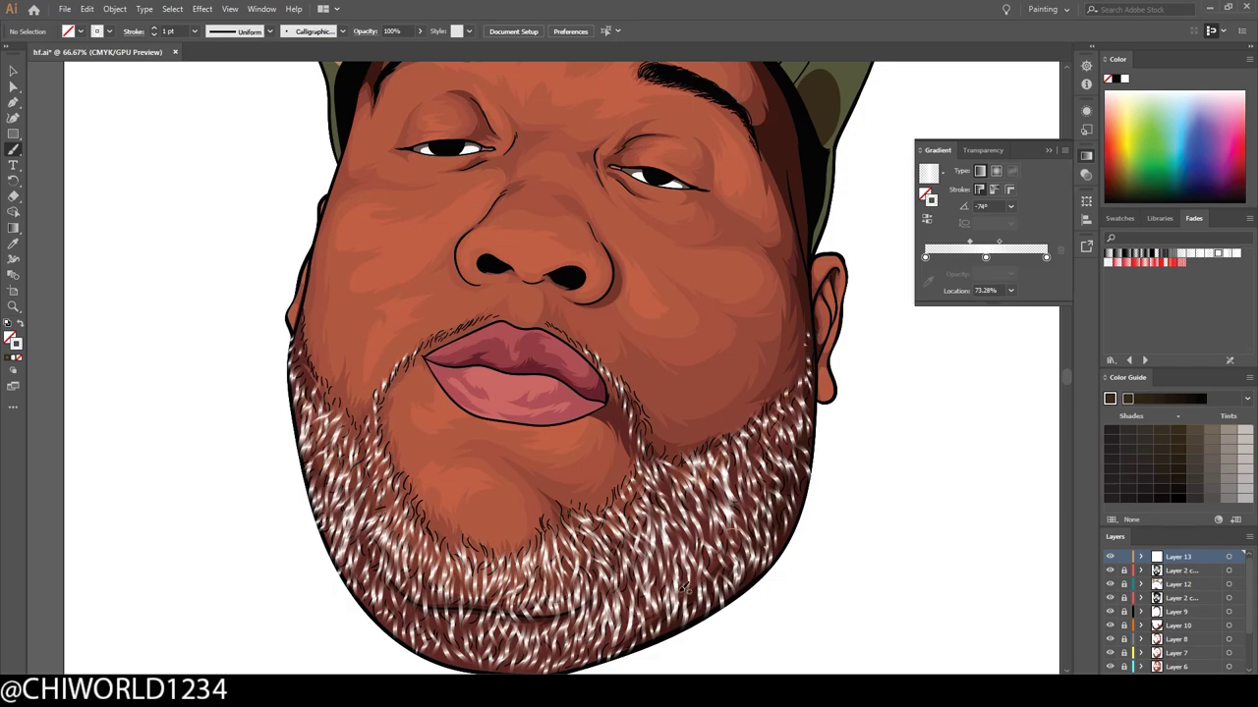
pyautogui.hotkey('ctrl', '=')
pyautogui.moveTo(671, 185); pyautogui.dragTo(696, 238)
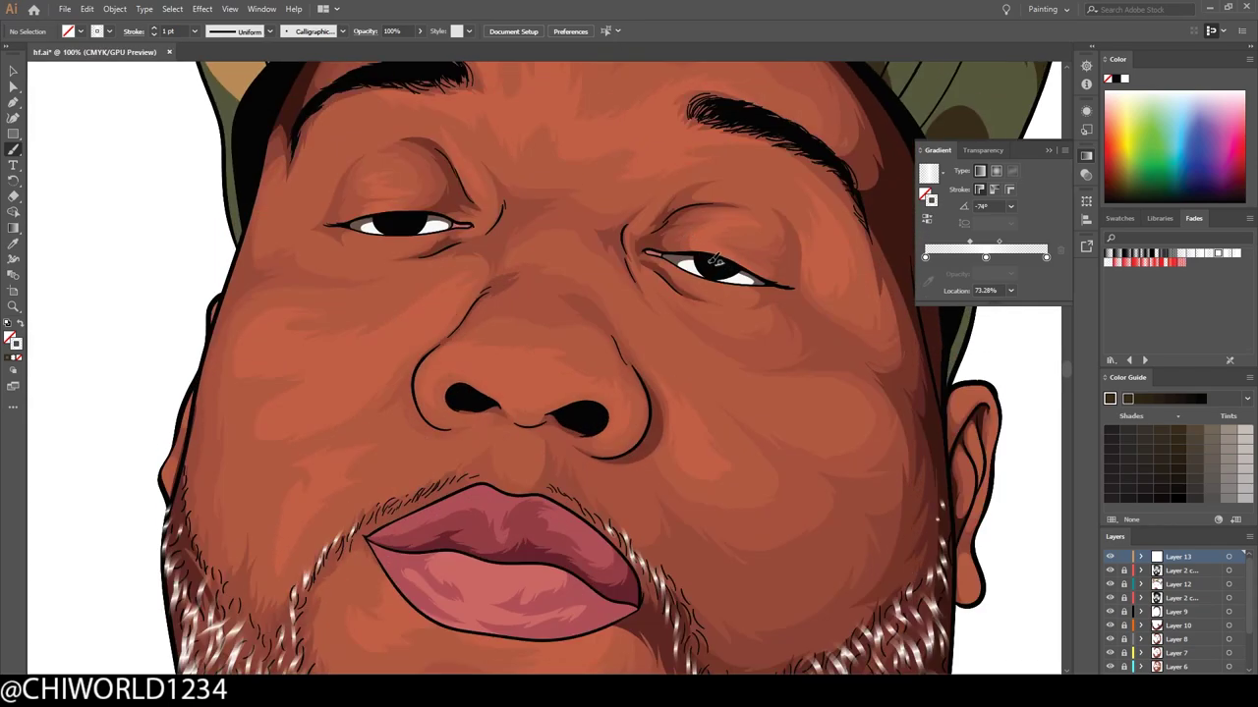
pyautogui.hotkey('ctrl', '-')
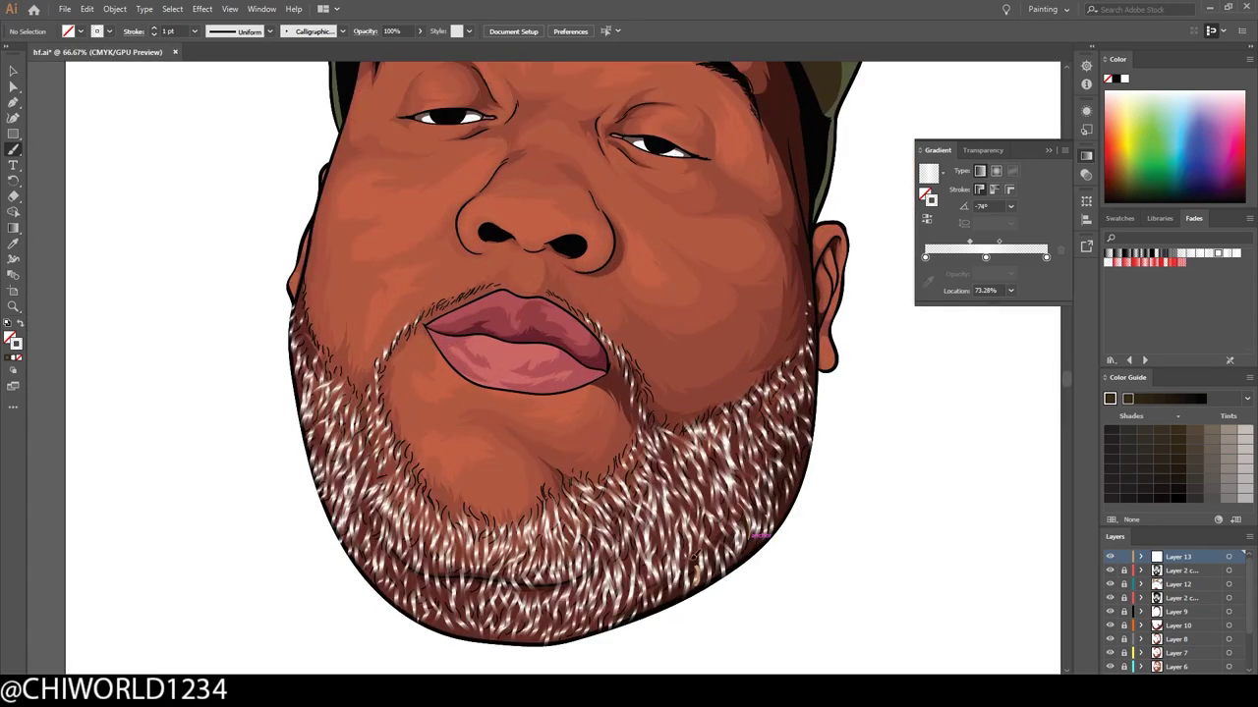
# Step: Add more white hairs to the lower beard
pyautogui.moveTo(703, 574)
pyautogui.mouseDown()
pyautogui.moveTo(727, 533)
pyautogui.moveTo(657, 529)
pyautogui.mouseUp()
pyautogui.moveTo(631, 589); pyautogui.dragTo(625, 533)
pyautogui.moveTo(604, 625)
pyautogui.mouseDown()
pyautogui.moveTo(633, 566)
pyautogui.moveTo(583, 574)
pyautogui.mouseUp()
pyautogui.moveTo(597, 599); pyautogui.dragTo(566, 529)
pyautogui.moveTo(519, 615); pyautogui.dragTo(505, 568)
# Step: Add a final beard hair, then set a dark stroke colour and a dark brown 302518 fill
pyautogui.moveTo(482, 611); pyautogui.dragTo(495, 568)
pyautogui.hotkey('ctrl', '-')
pyautogui.doubleClick(15, 344)
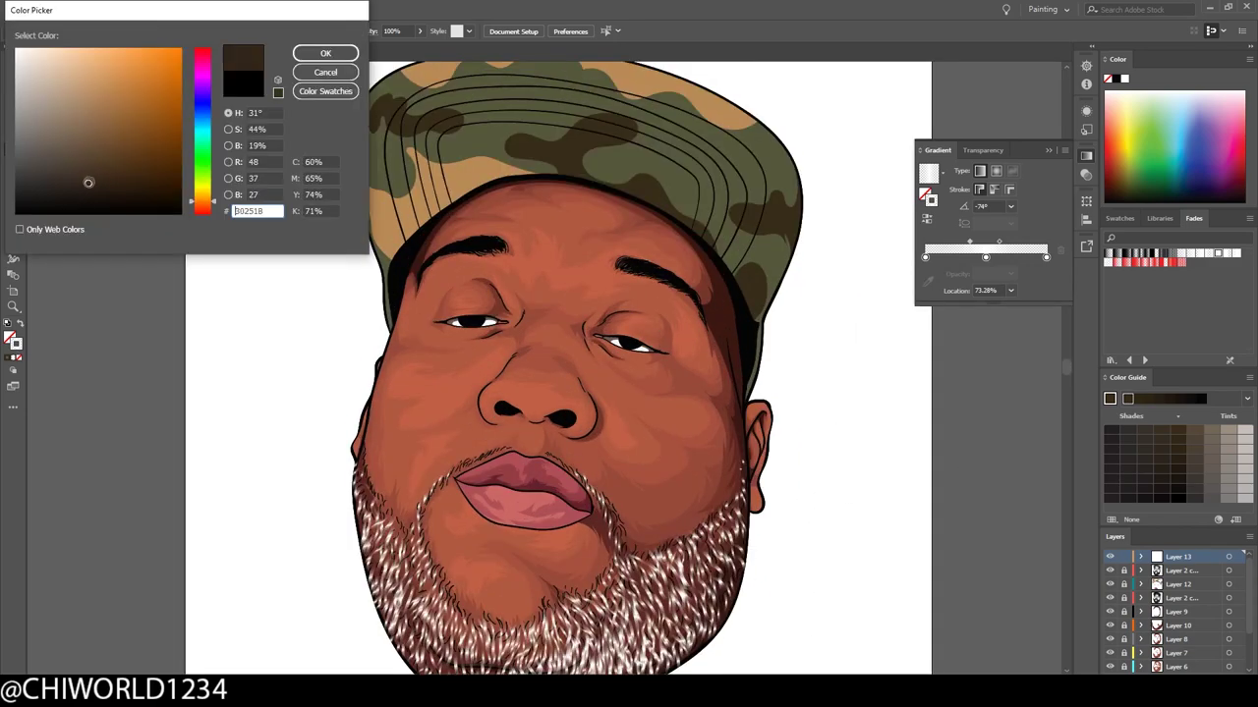
pyautogui.click(326, 53)
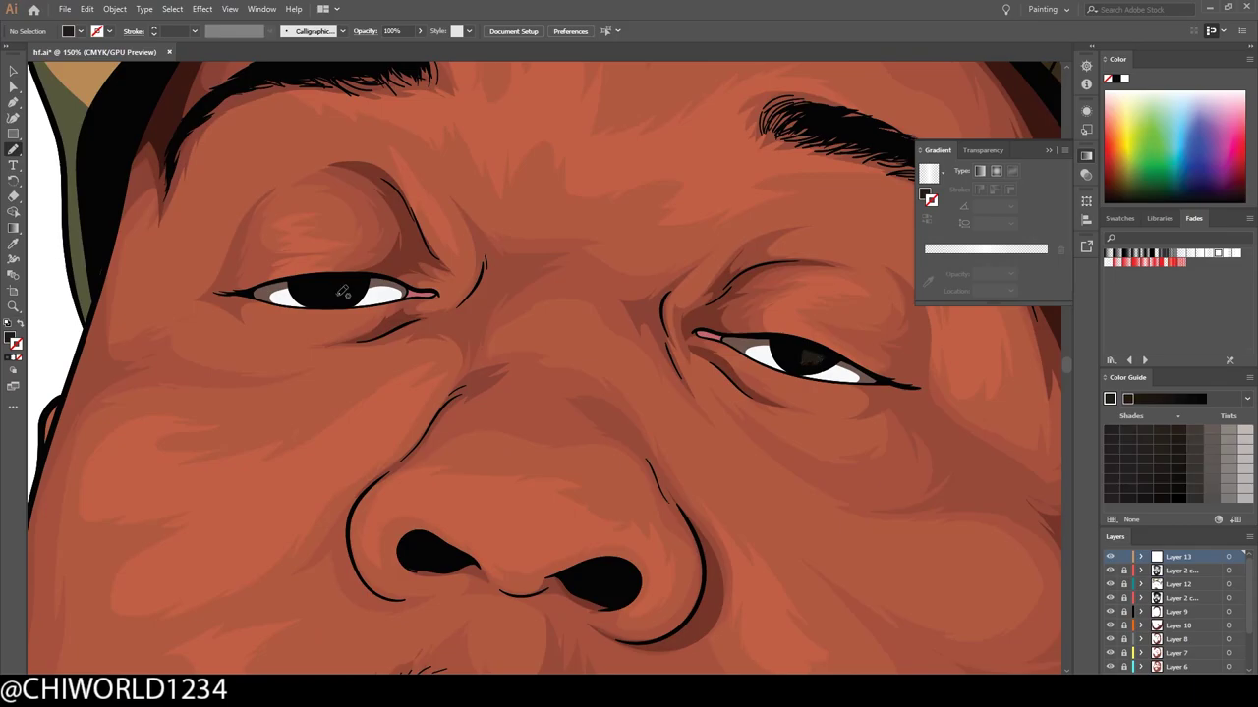
pyautogui.click(348, 285)
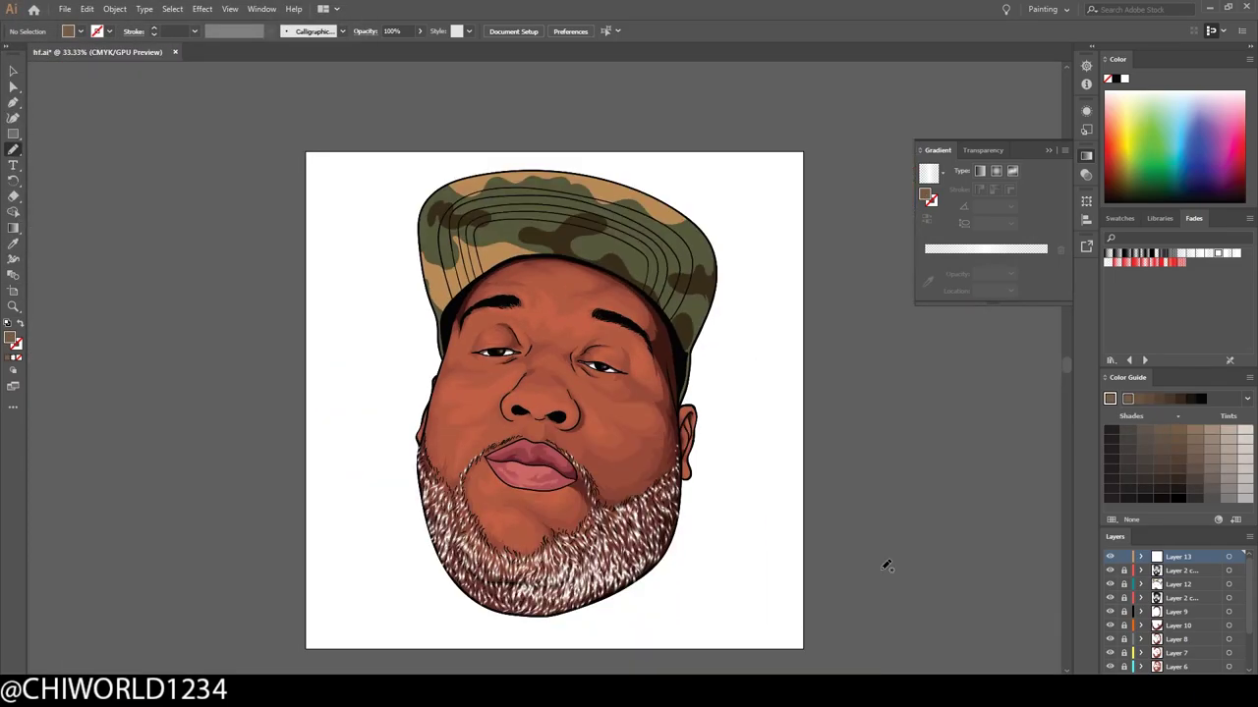